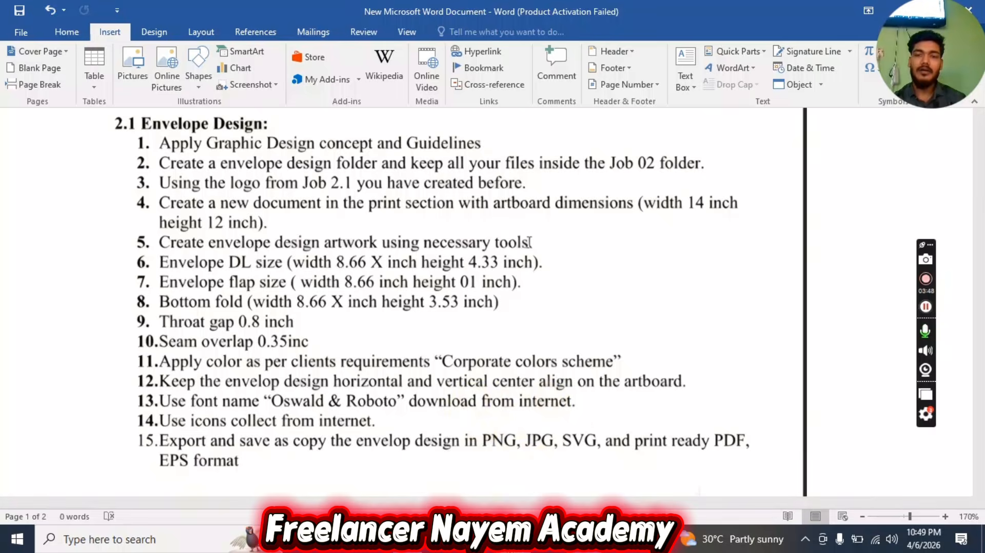
- Switch to Illustrator and create a new 14 x 12 inch document in CMYK at 300 ppi, with inches as units, per the Word brief
{"action": "key", "text": "alt+Tab"}
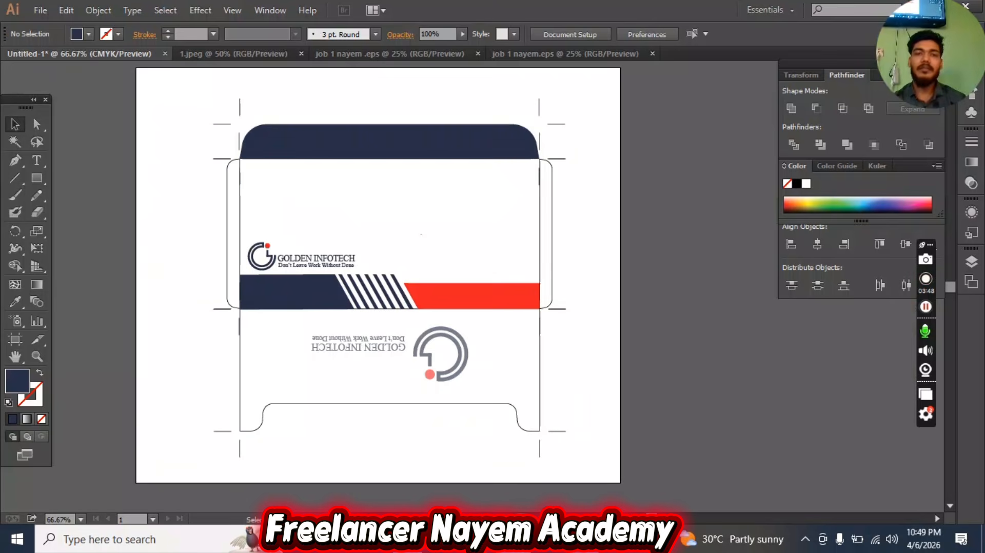
{"action": "left_click", "coordinate": [41, 11]}
{"action": "left_click", "coordinate": [46, 27]}
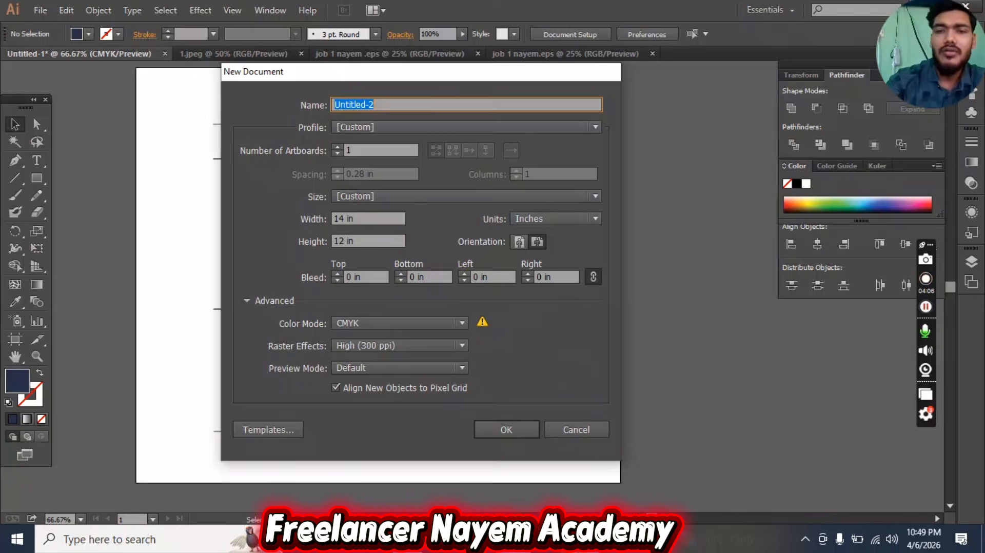
{"action": "left_click", "coordinate": [636, 538]}
{"action": "scroll", "coordinate": [432, 235], "scroll_direction": "up", "scroll_amount": 1}
{"action": "scroll", "coordinate": [432, 234], "scroll_direction": "up", "scroll_amount": 1}
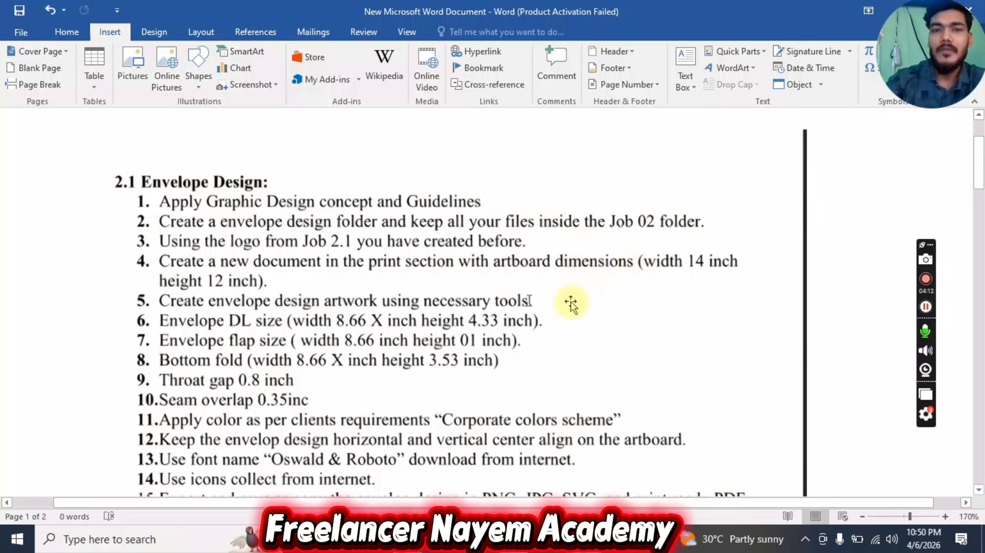
{"action": "left_click", "coordinate": [441, 539]}
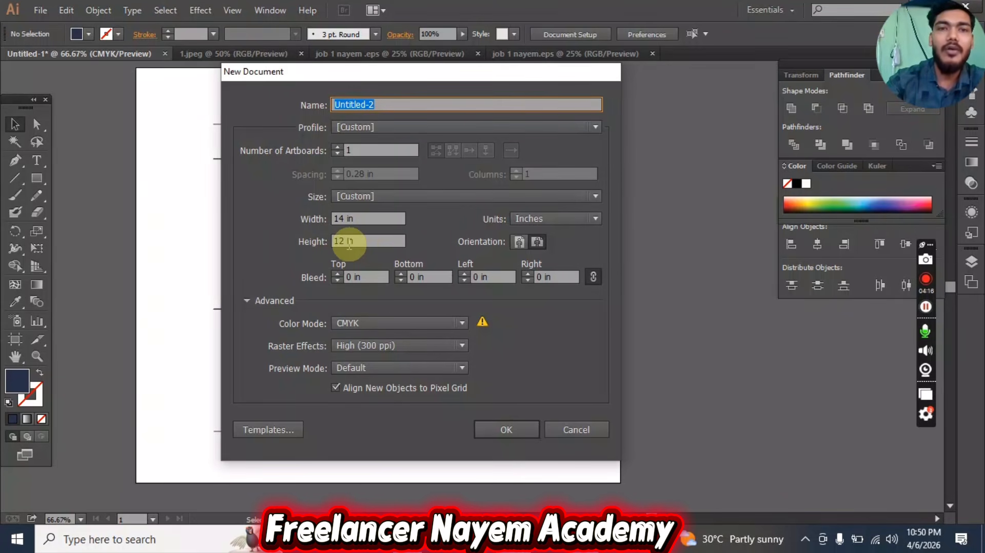
{"action": "left_click", "coordinate": [348, 244]}
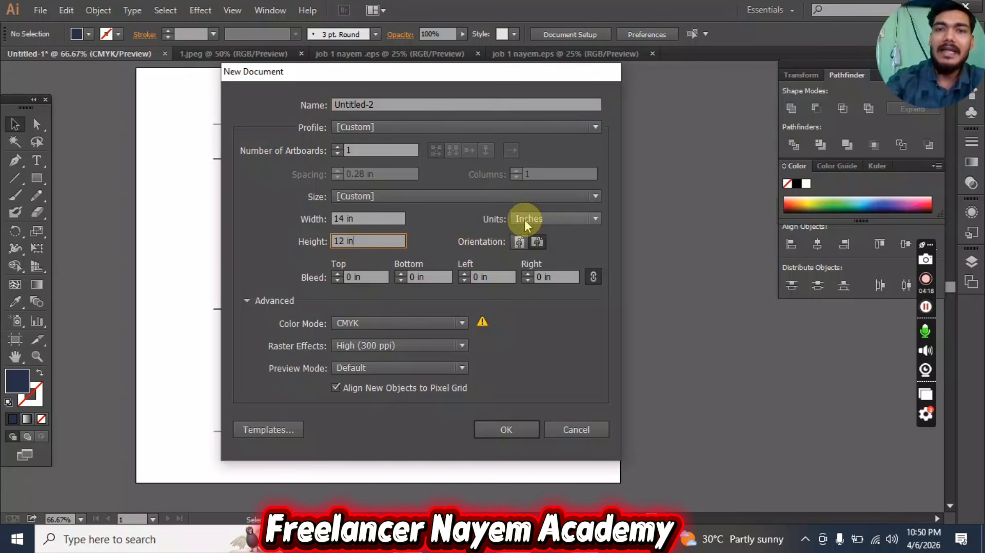
{"action": "left_click", "coordinate": [546, 220]}
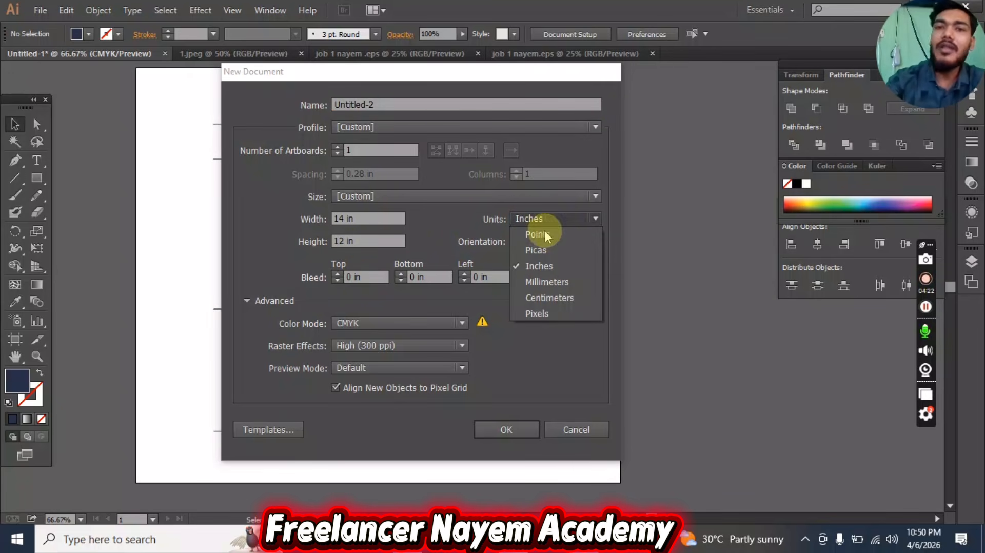
{"action": "left_click", "coordinate": [530, 265]}
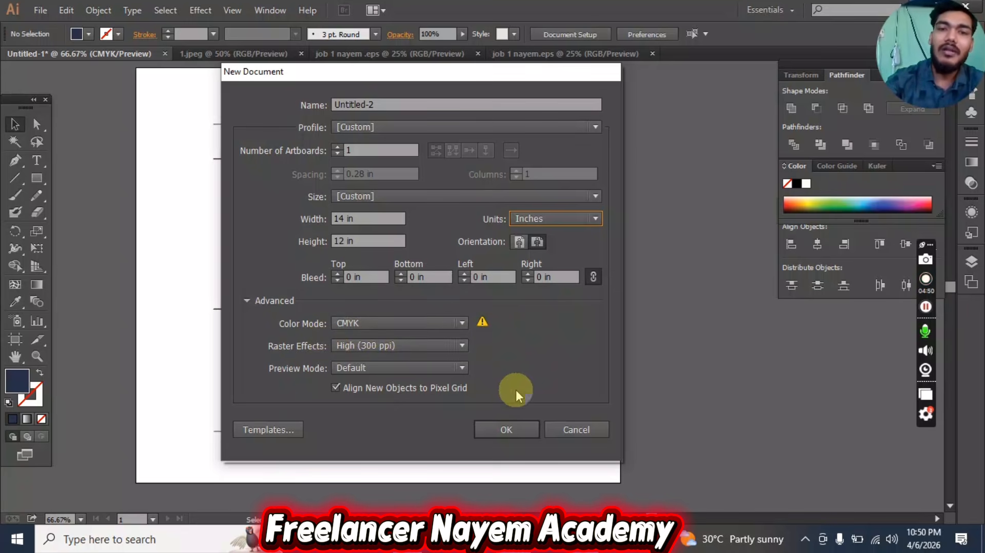
{"action": "left_click", "coordinate": [504, 429]}
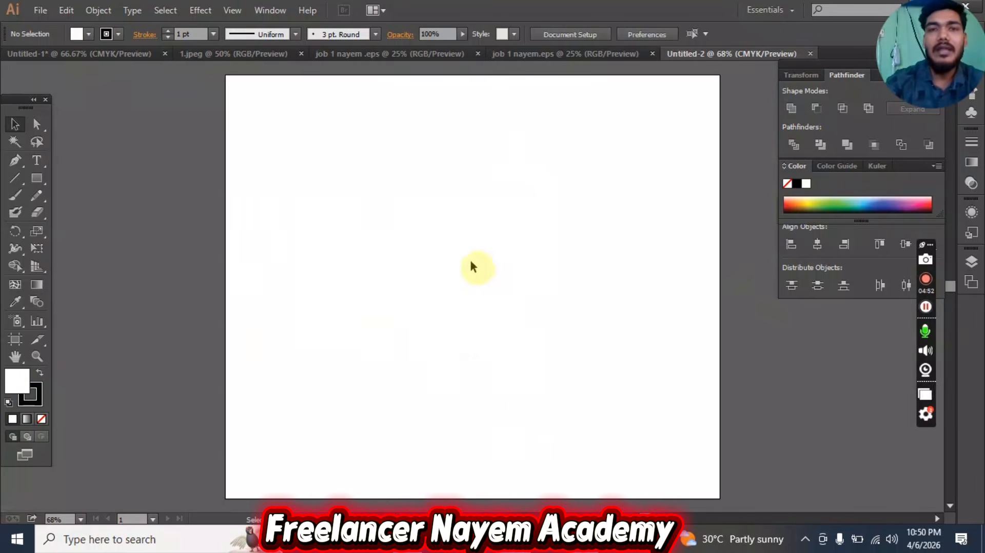
- Copy the complete envelope artwork from the Untitled-1 document into Untitled-2, placing it beside the artboard
{"action": "left_click", "coordinate": [118, 56]}
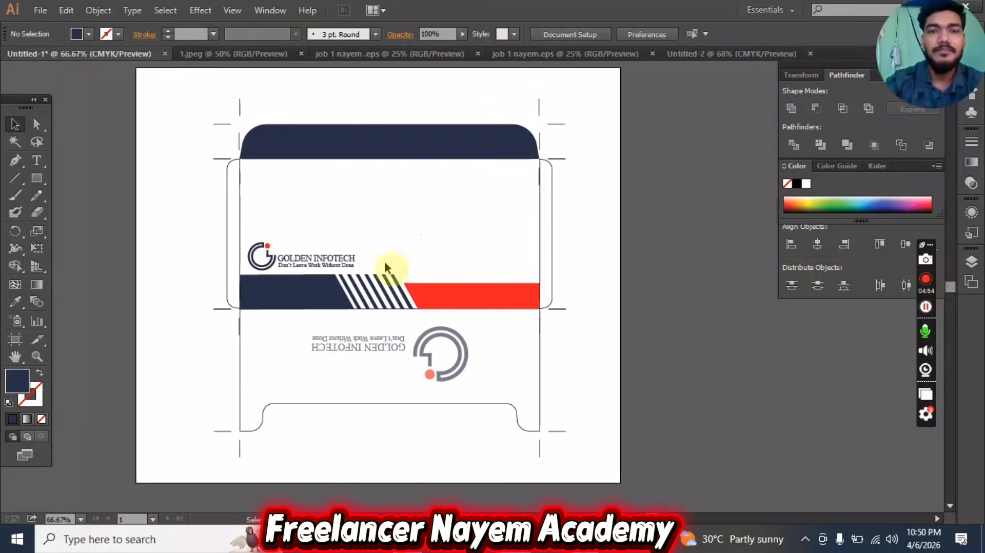
{"action": "key", "text": "ctrl+minus"}
{"action": "left_click_drag", "start_coordinate": [191, 129], "coordinate": [545, 312]}
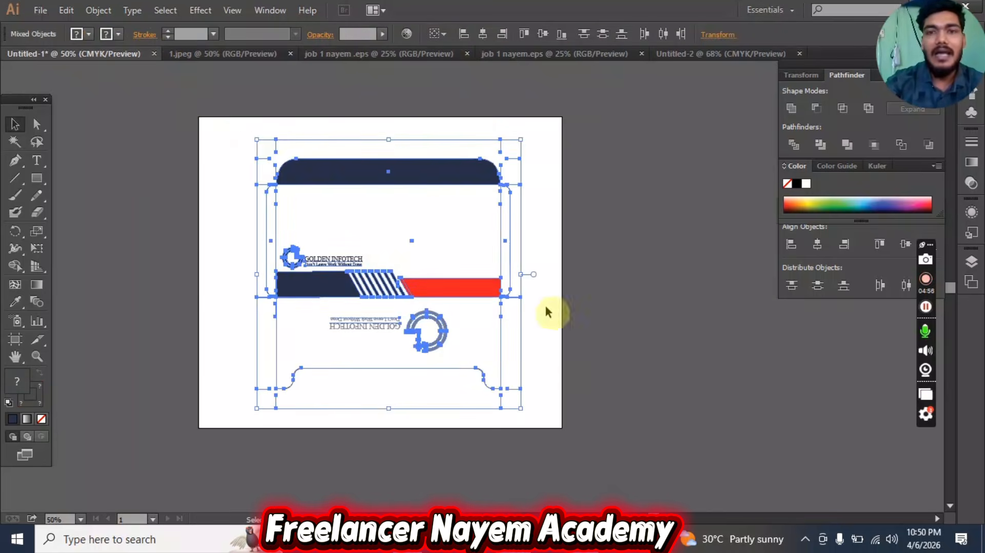
{"action": "left_click_drag", "start_coordinate": [433, 176], "coordinate": [590, 181]}
{"action": "key", "text": "ctrl+minus"}
{"action": "scroll", "coordinate": [431, 227], "scroll_direction": "up", "scroll_amount": 2}
{"action": "scroll", "coordinate": [322, 210], "scroll_direction": "left", "scroll_amount": 5}
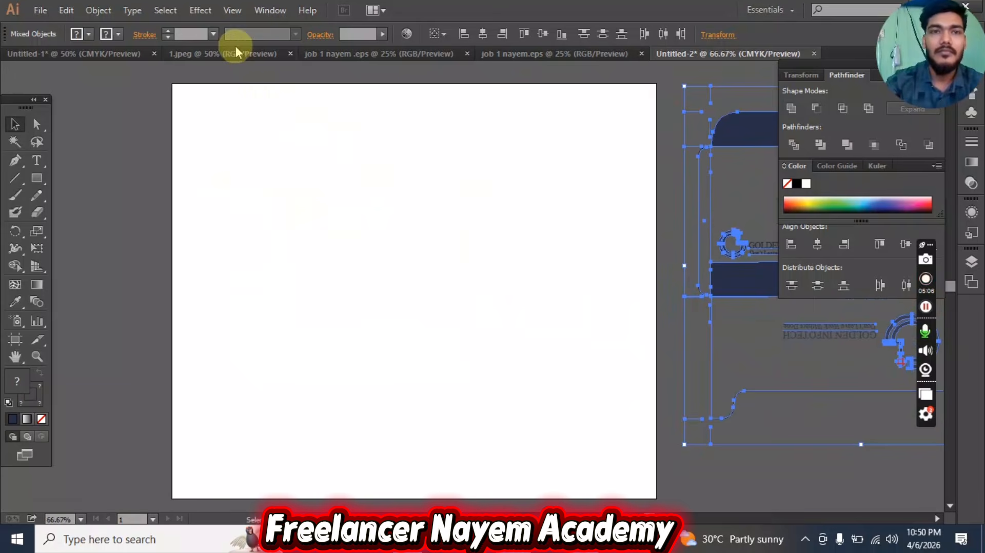
- Bring the envelope reference image from the 1.jpeg document into Untitled-2
{"action": "left_click", "coordinate": [313, 54]}
{"action": "left_click", "coordinate": [231, 54]}
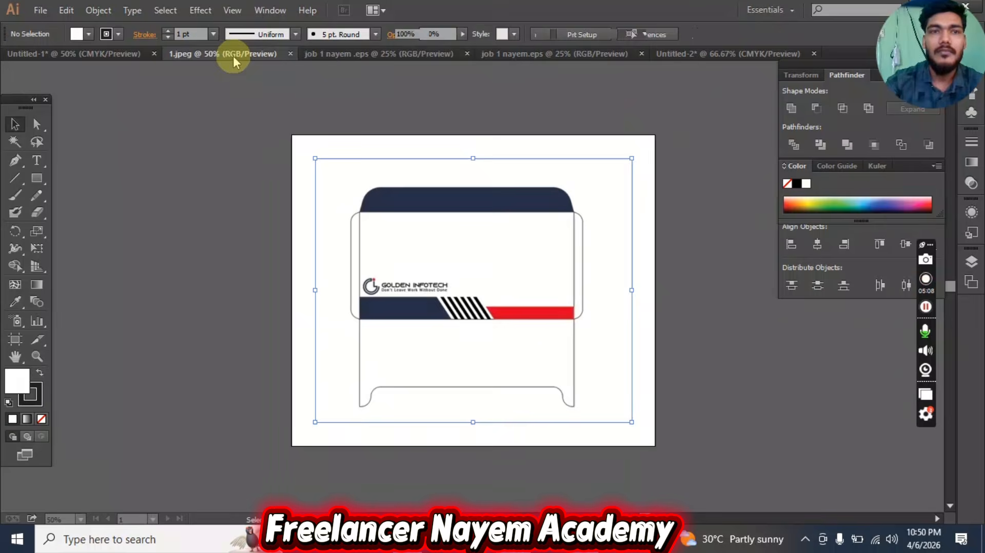
{"action": "left_click", "coordinate": [515, 55]}
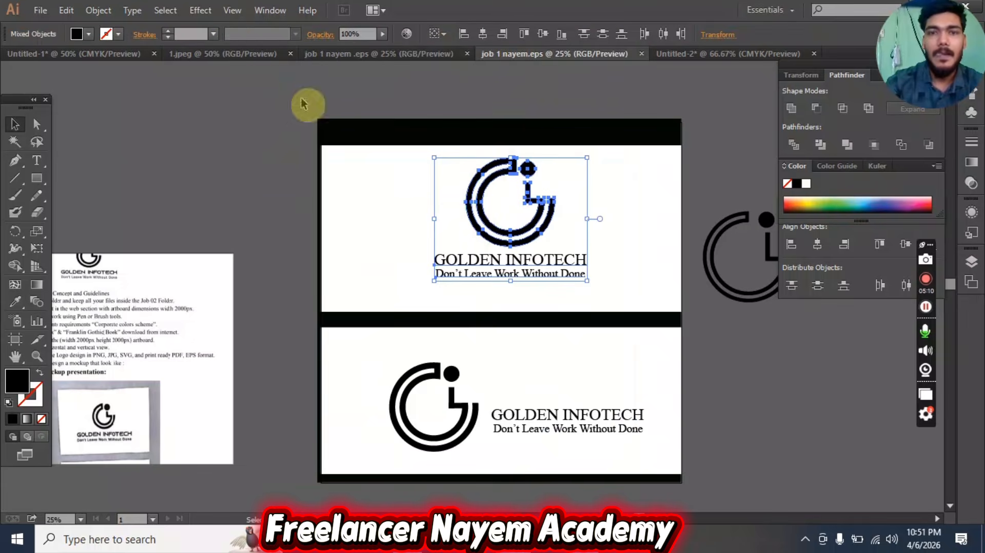
{"action": "left_click", "coordinate": [229, 51]}
{"action": "scroll", "coordinate": [266, 204], "scroll_direction": "down", "scroll_amount": 1}
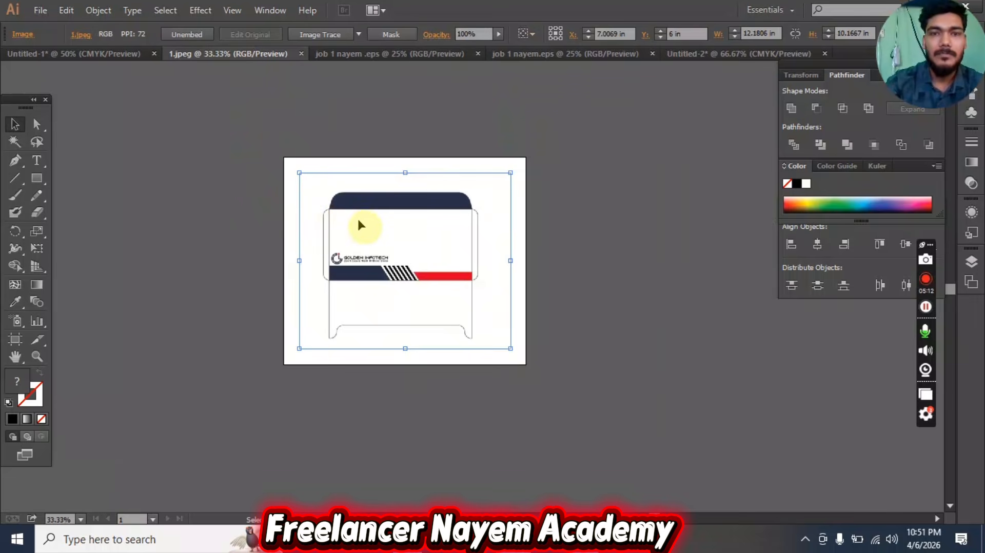
{"action": "left_click_drag", "start_coordinate": [395, 231], "coordinate": [365, 286]}
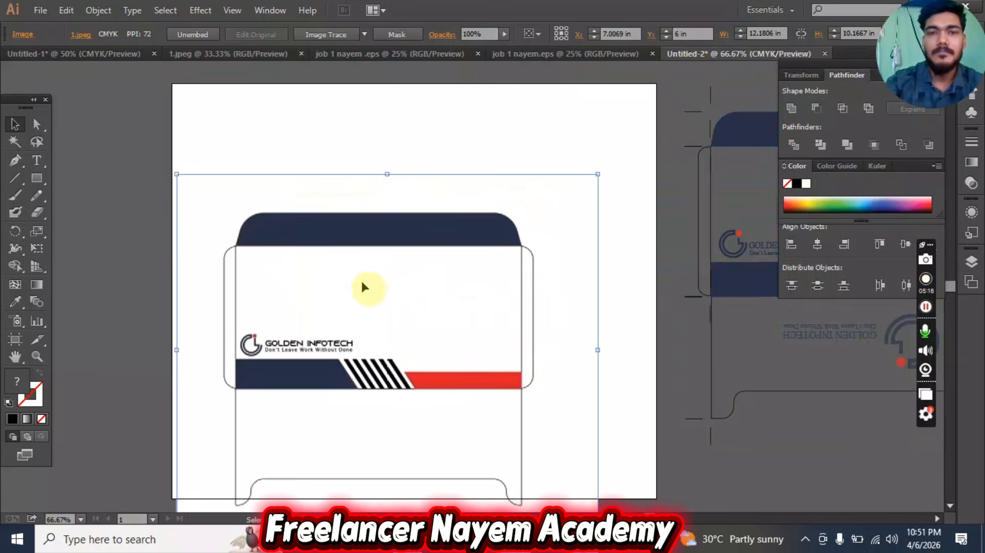
- Delete the copied vector envelope artwork beside the artboard, keeping only the reference image
{"action": "scroll", "coordinate": [765, 308], "scroll_direction": "down", "scroll_amount": 3}
{"action": "scroll", "coordinate": [765, 307], "scroll_direction": "right", "scroll_amount": 3}
{"action": "scroll", "coordinate": [611, 242], "scroll_direction": "up", "scroll_amount": 3}
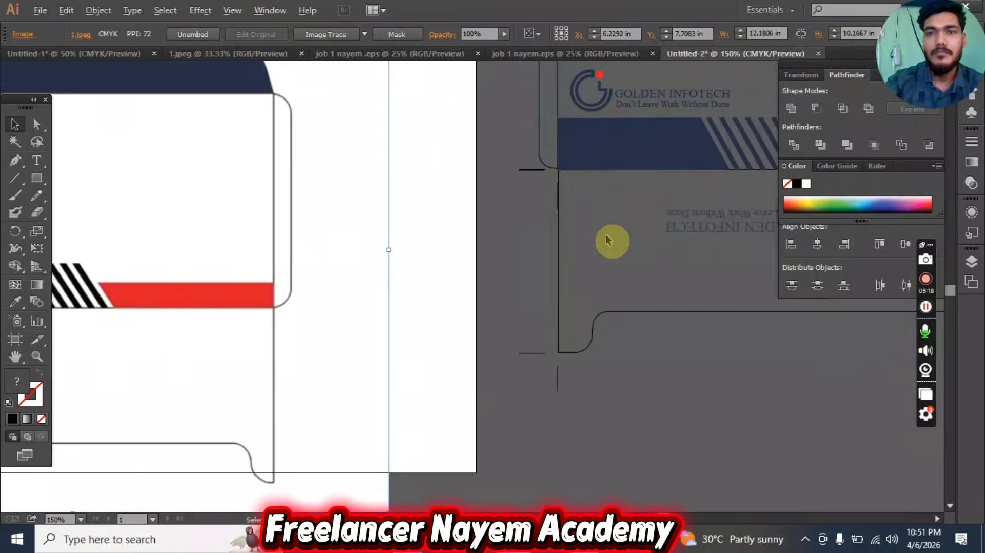
{"action": "scroll", "coordinate": [653, 198], "scroll_direction": "down", "scroll_amount": 3}
{"action": "left_click_drag", "start_coordinate": [648, 202], "coordinate": [503, 240]}
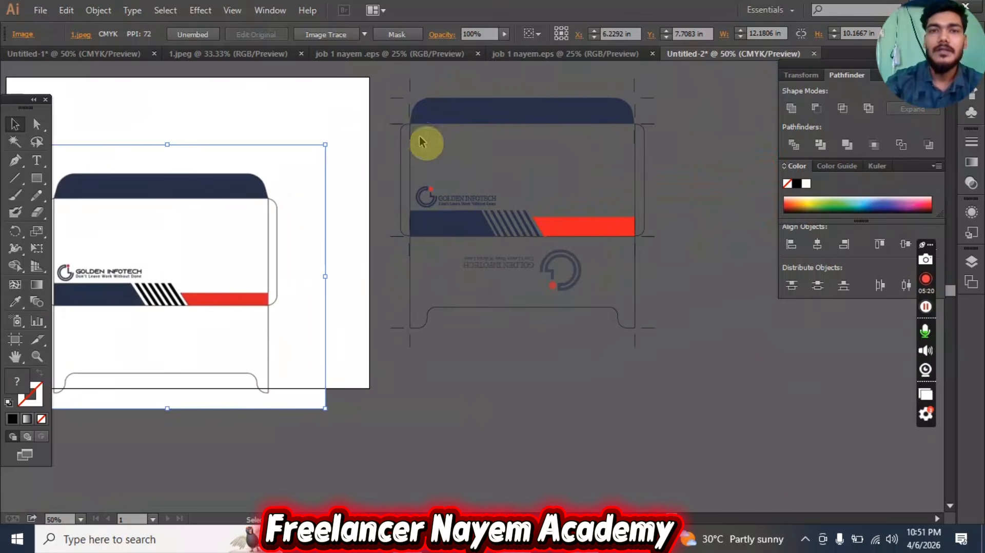
{"action": "left_click_drag", "start_coordinate": [380, 83], "coordinate": [713, 367]}
{"action": "key", "text": "Delete"}
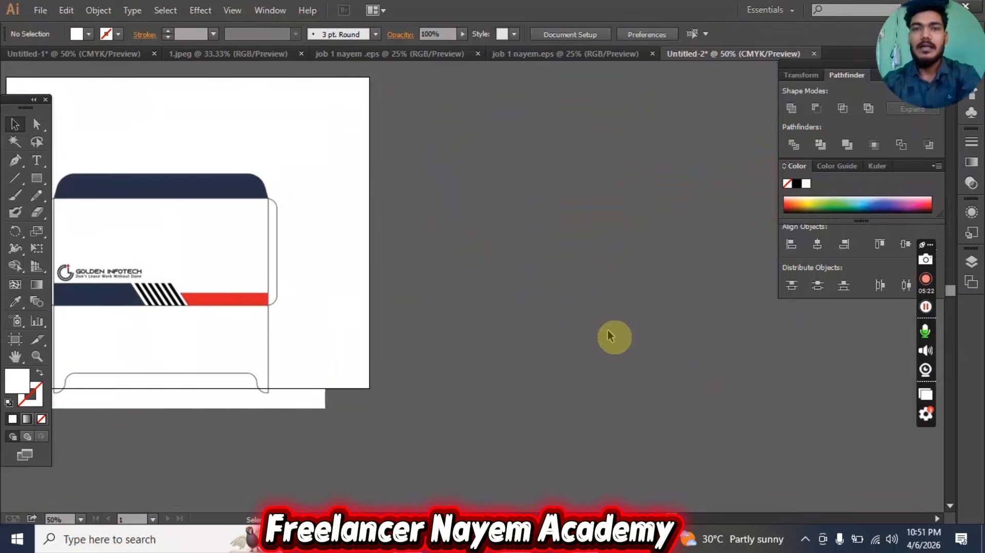
- Move the envelope reference image off the artboard and place it just beyond the right edge
{"action": "scroll", "coordinate": [359, 265], "scroll_direction": "left", "scroll_amount": 3}
{"action": "left_click_drag", "start_coordinate": [263, 207], "coordinate": [622, 166]}
{"action": "left_click_drag", "start_coordinate": [669, 258], "coordinate": [613, 251]}
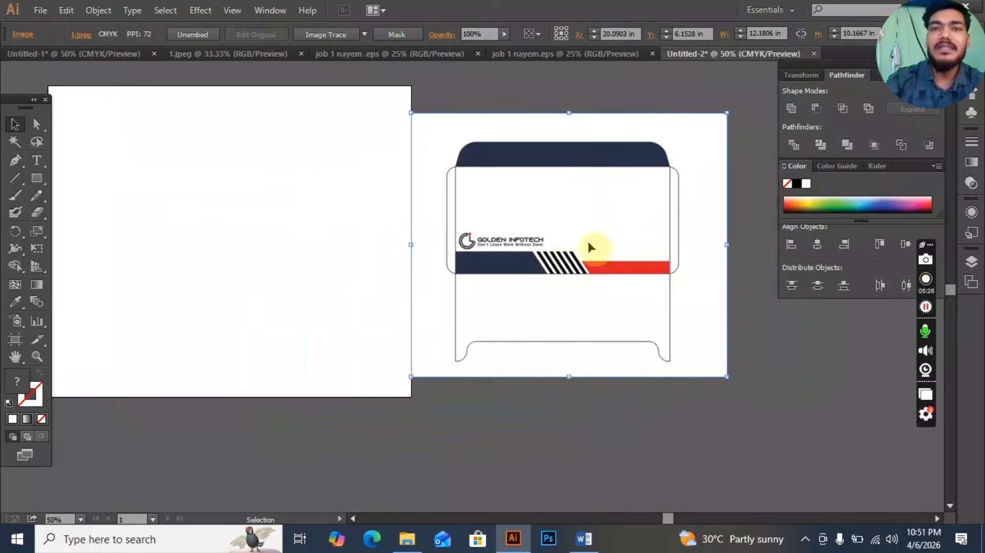
{"action": "left_click_drag", "start_coordinate": [557, 229], "coordinate": [568, 227]}
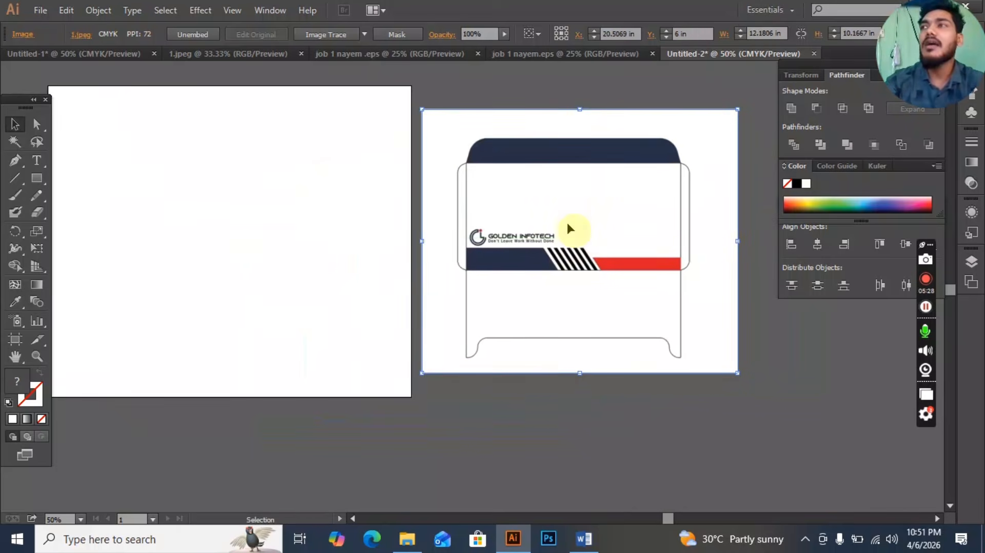
- Paint a freehand loop with the Paintbrush around the front panel of the reference envelope
{"action": "key", "text": "b"}
{"action": "mouse_move", "coordinate": [464, 167]}
{"action": "left_mouse_down"}
{"action": "mouse_move", "coordinate": [686, 202]}
{"action": "mouse_move", "coordinate": [659, 231]}
{"action": "mouse_move", "coordinate": [541, 249]}
{"action": "mouse_move", "coordinate": [510, 164]}
{"action": "mouse_move", "coordinate": [618, 196]}
{"action": "left_mouse_up"}
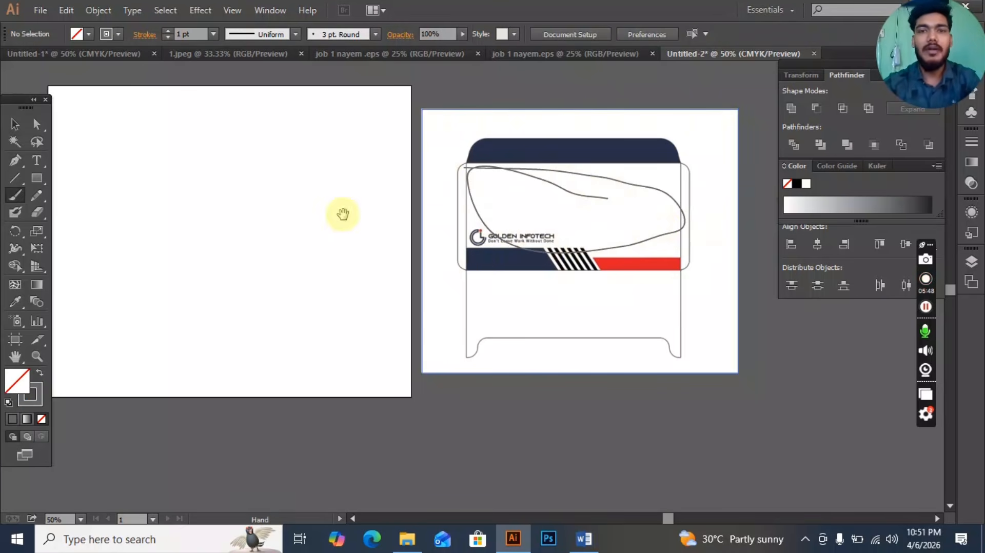
{"action": "left_click_drag", "start_coordinate": [341, 213], "coordinate": [435, 211]}
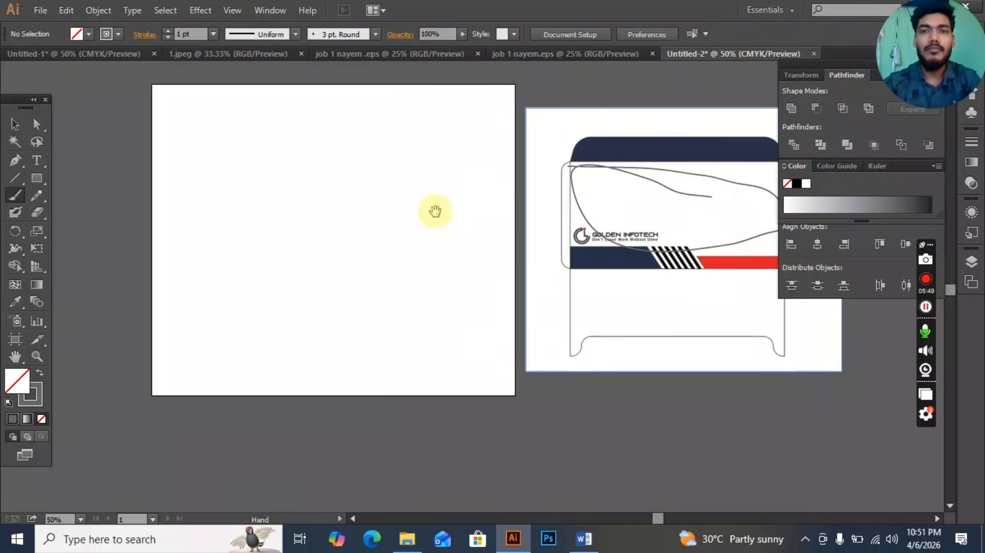
- Draw the envelope body as a rectangle 8.66 in wide and 4.33 in high, following the DL size in the Word brief
{"action": "left_click", "coordinate": [37, 178]}
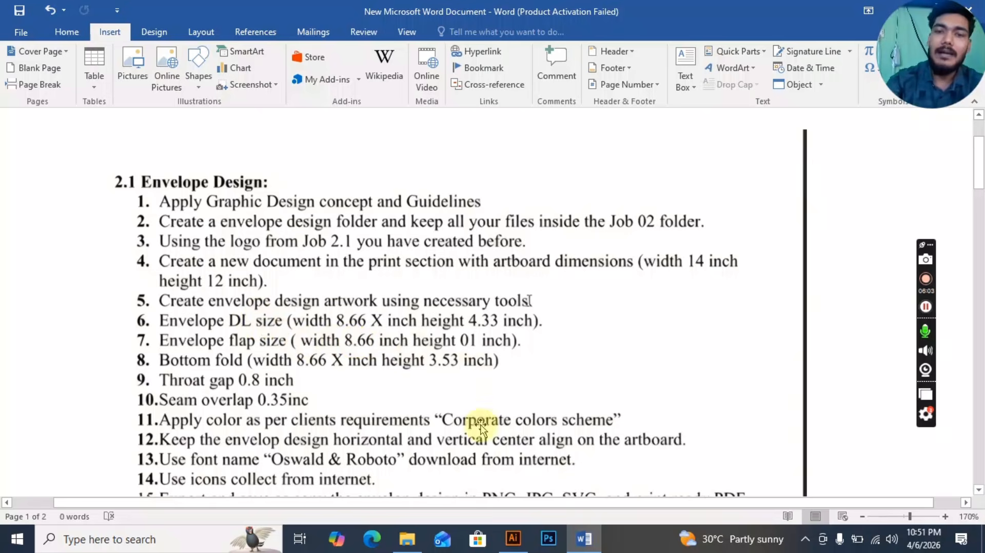
{"action": "left_click", "coordinate": [523, 545]}
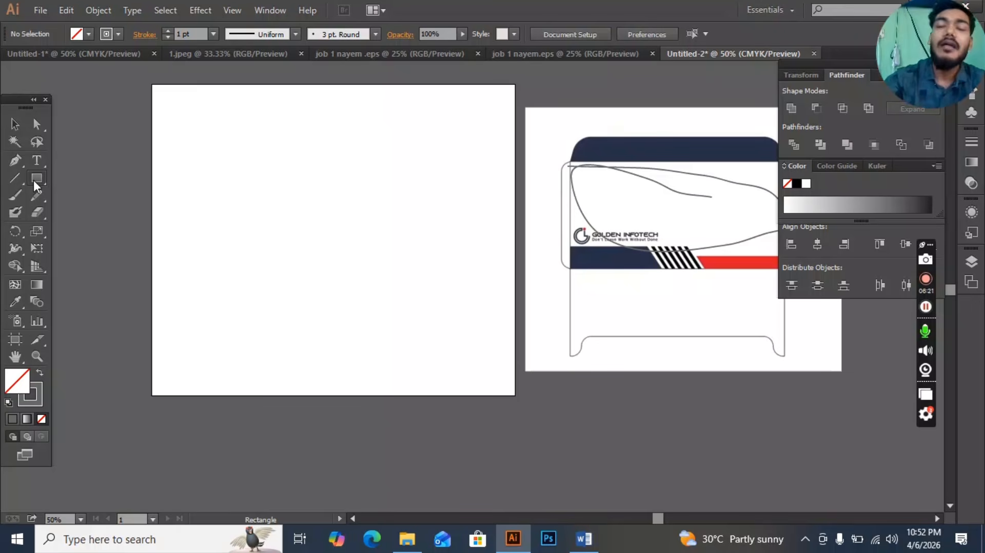
{"action": "left_click", "coordinate": [326, 203]}
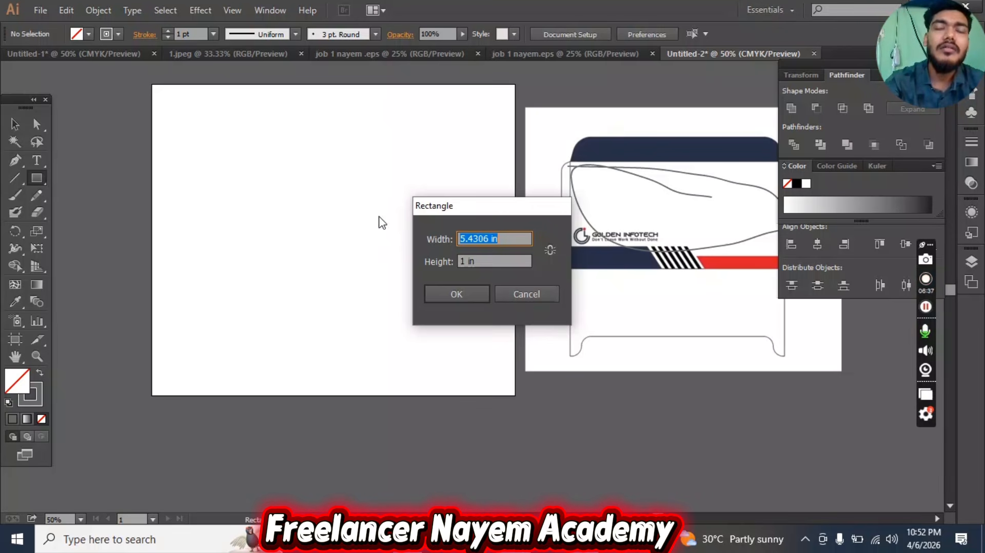
{"action": "type", "text": "8"}
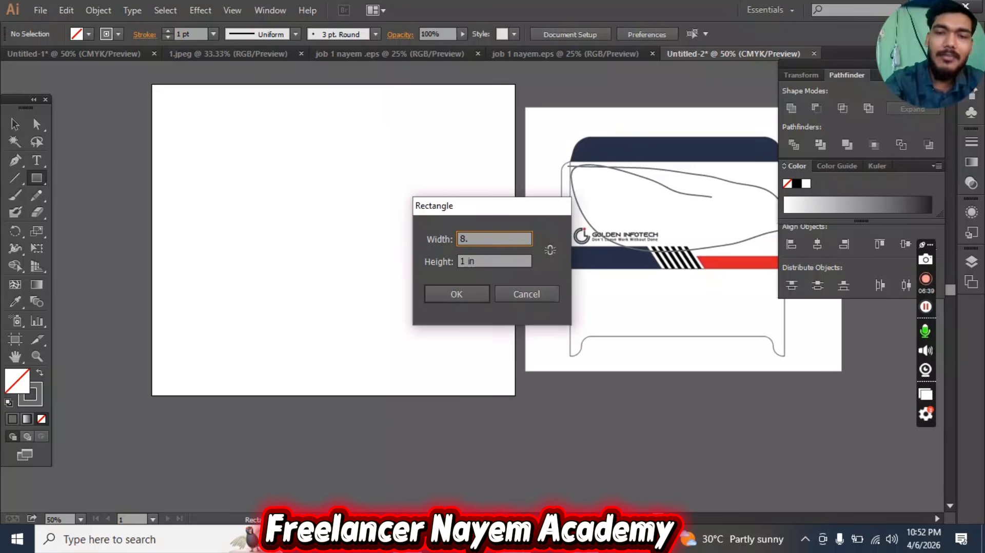
{"action": "type", "text": ".66"}
{"action": "key", "text": "Tab"}
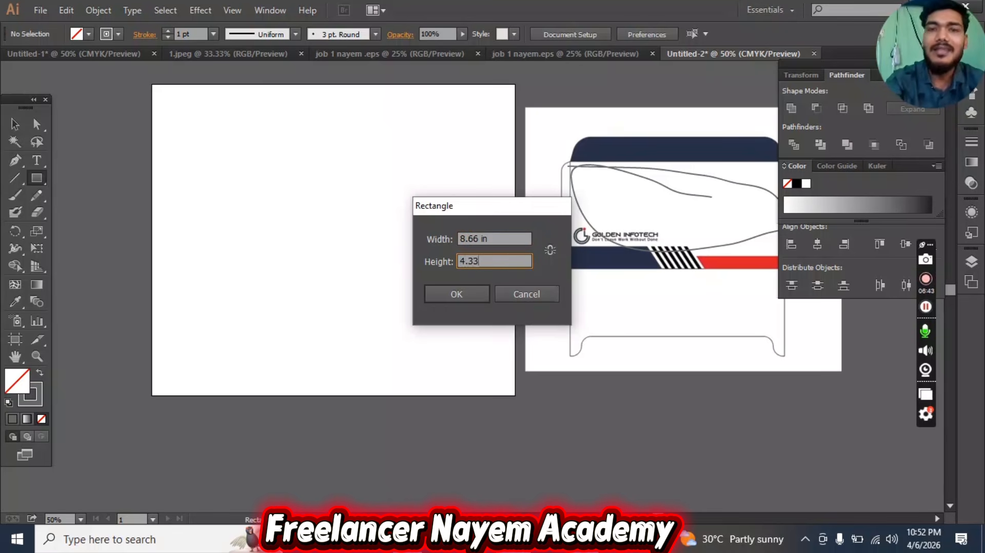
{"action": "key", "text": "Return"}
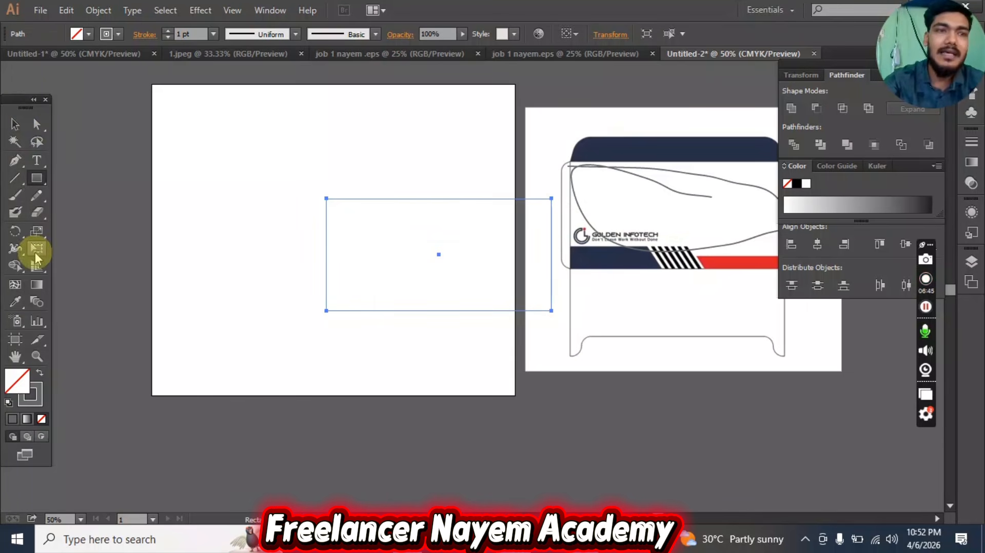
- Give the envelope body rectangle a black stroke and move it to the horizontal middle of the artboard, slightly above centre
{"action": "left_click", "coordinate": [116, 33]}
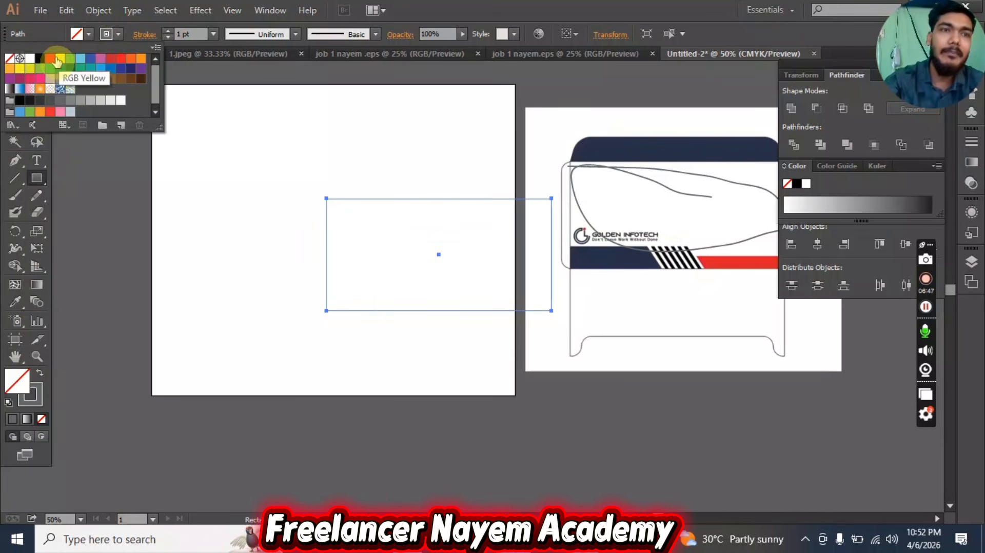
{"action": "left_click", "coordinate": [39, 62]}
{"action": "left_click", "coordinate": [15, 124]}
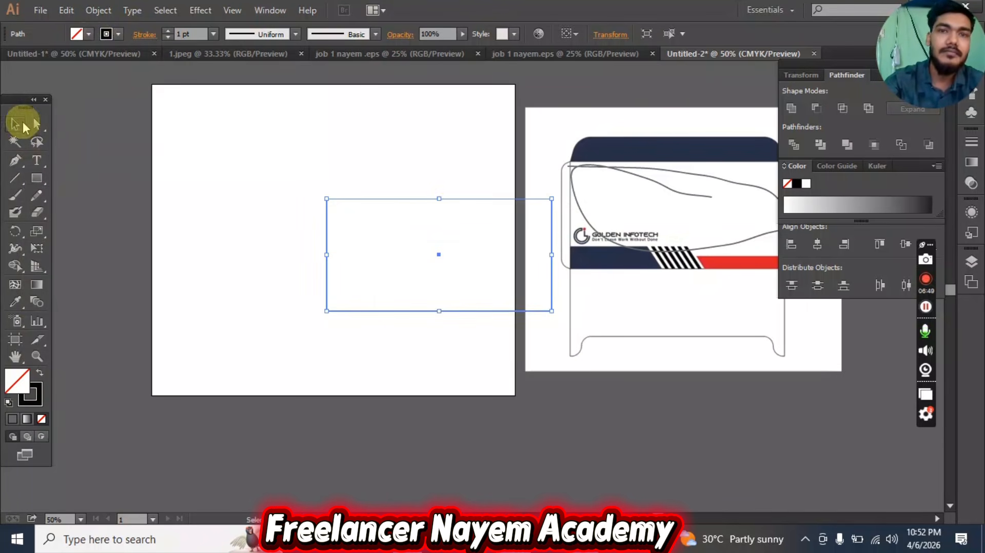
{"action": "left_click_drag", "start_coordinate": [443, 200], "coordinate": [348, 165]}
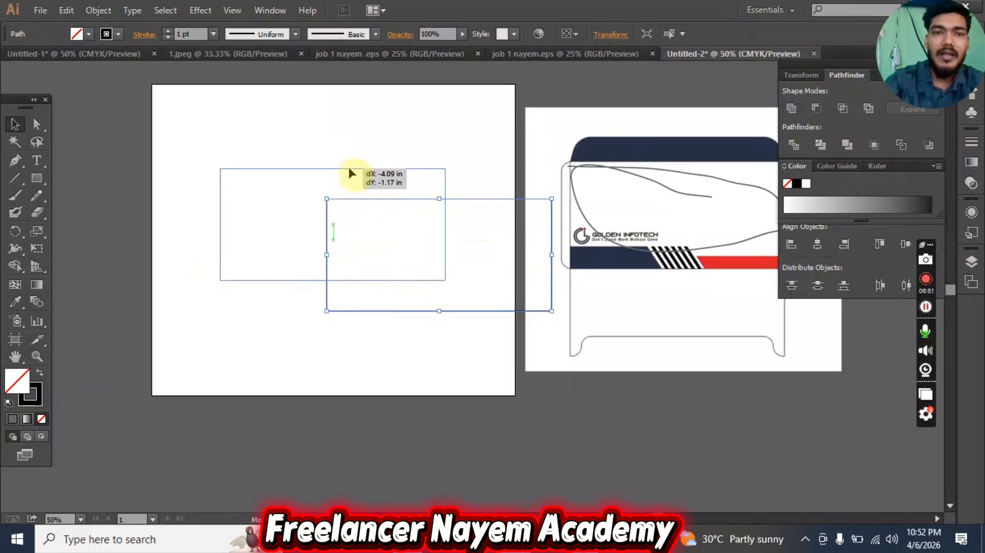
{"action": "left_click", "coordinate": [395, 116]}
- Switch to the Word brief, read the envelope flap dimensions, and return to the Illustrator document
{"action": "left_click", "coordinate": [572, 538]}
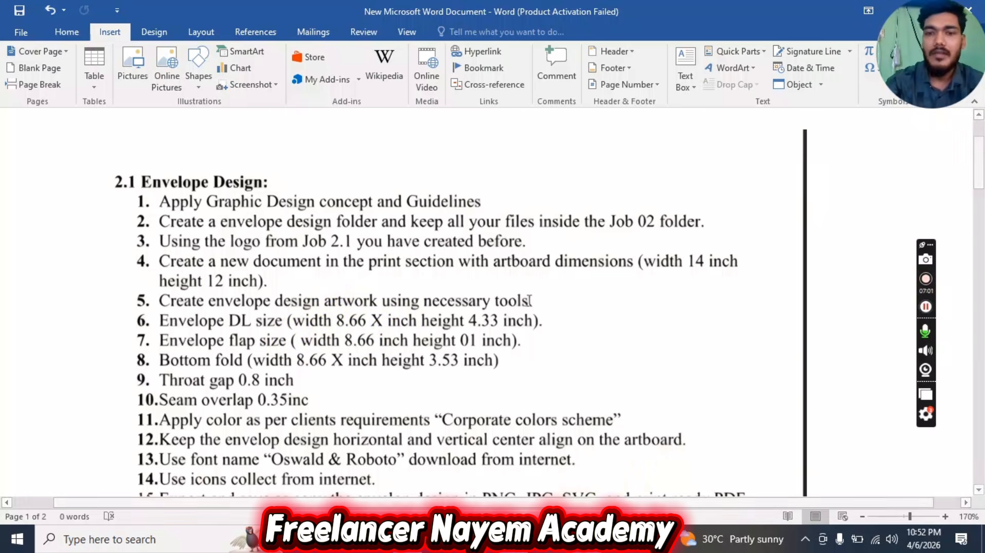
{"action": "mouse_move", "coordinate": [513, 540]}
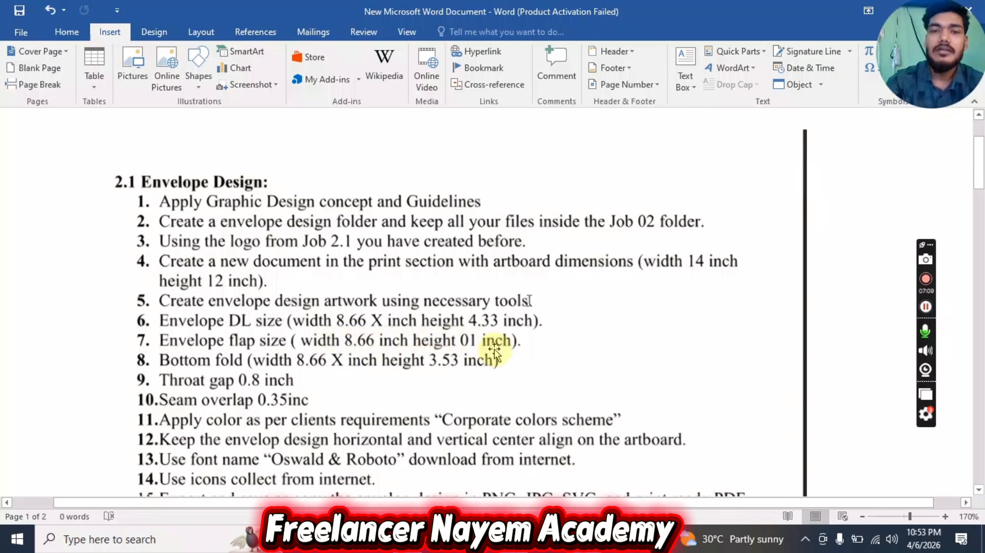
{"action": "left_click", "coordinate": [488, 539]}
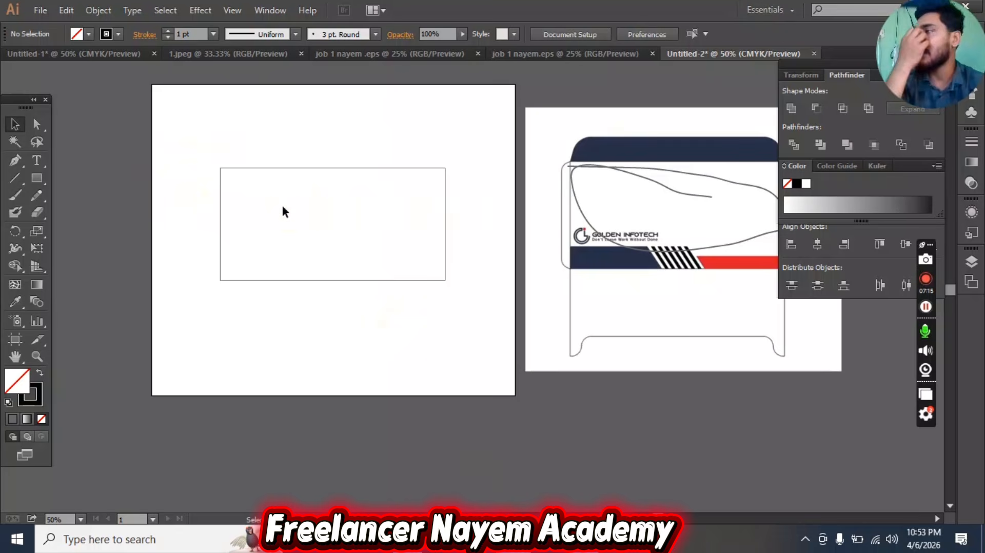
- Paint a freehand arrow with the Paintbrush pointing at the dark blue flap of the reference envelope
{"action": "left_click", "coordinate": [41, 184]}
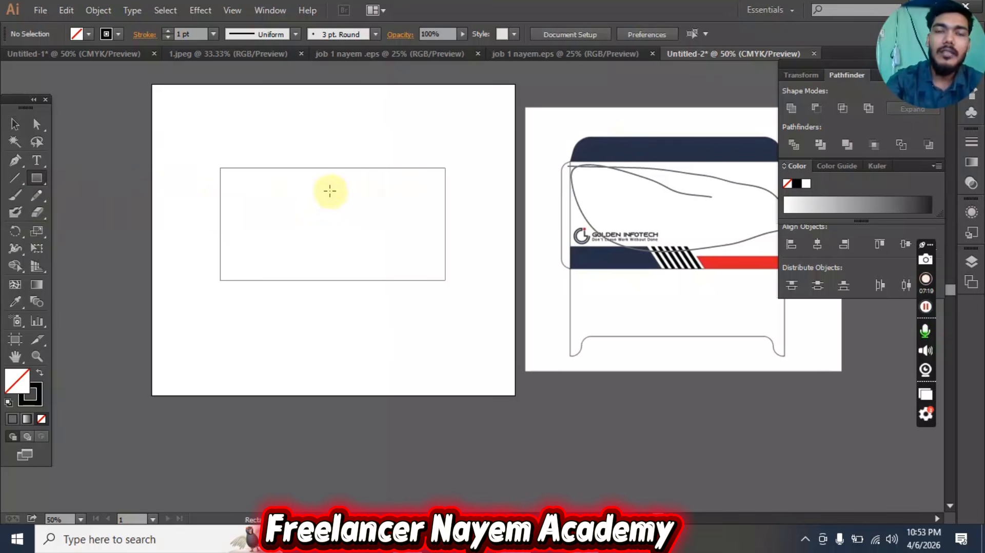
{"action": "left_click_drag", "start_coordinate": [667, 167], "coordinate": [595, 181]}
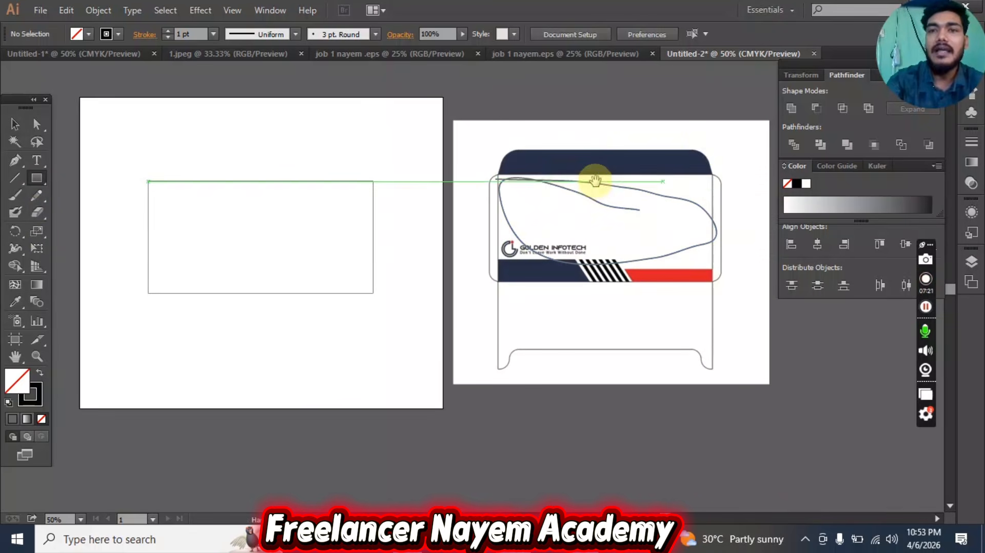
{"action": "left_click", "coordinate": [14, 196]}
{"action": "mouse_move", "coordinate": [615, 116]}
{"action": "left_mouse_down"}
{"action": "mouse_move", "coordinate": [592, 162]}
{"action": "mouse_move", "coordinate": [627, 148]}
{"action": "left_mouse_up"}
{"action": "key", "text": "space"}
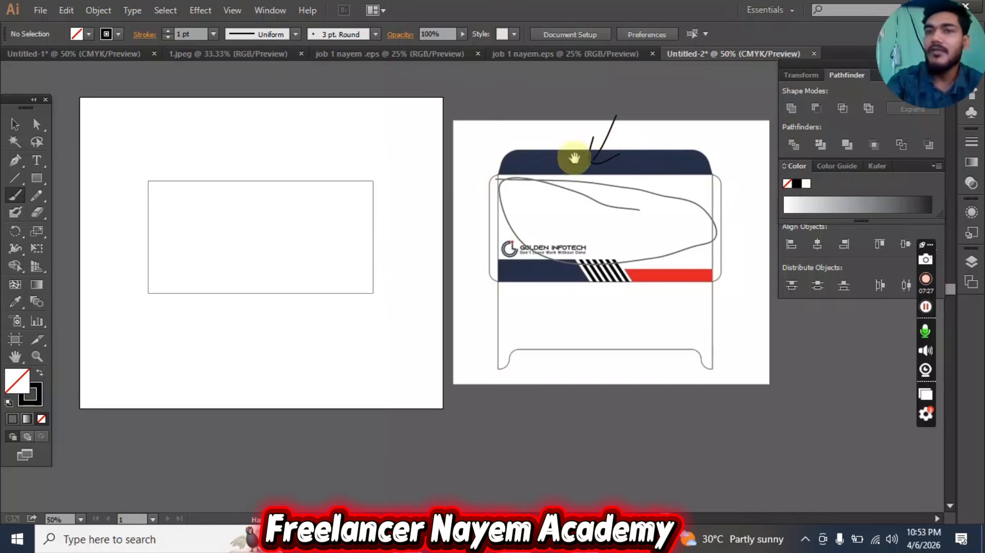
- Draw the envelope flap as a rectangle 8.66 in wide and 1 in high on the artboard
{"action": "left_click_drag", "start_coordinate": [354, 197], "coordinate": [433, 195]}
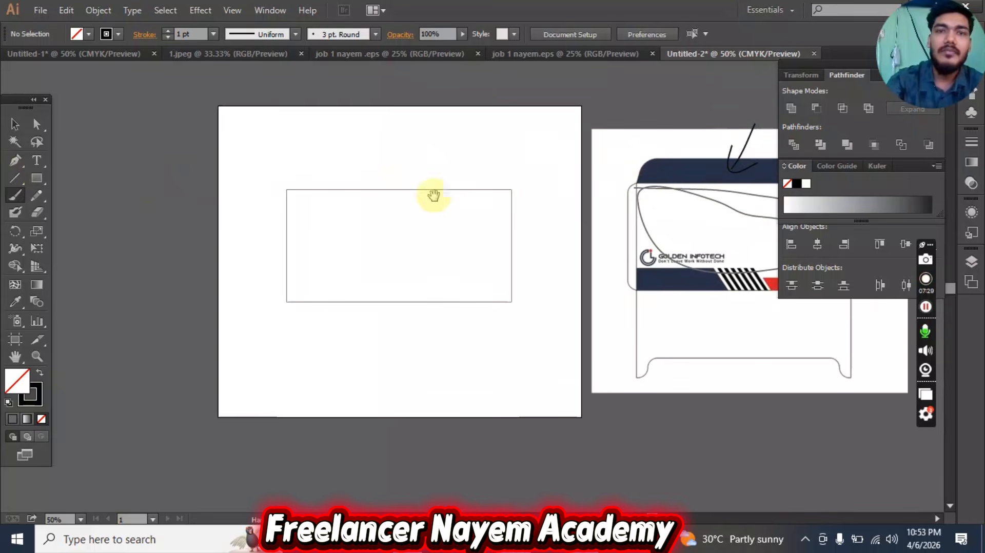
{"action": "left_click", "coordinate": [36, 179]}
{"action": "left_click", "coordinate": [403, 154]}
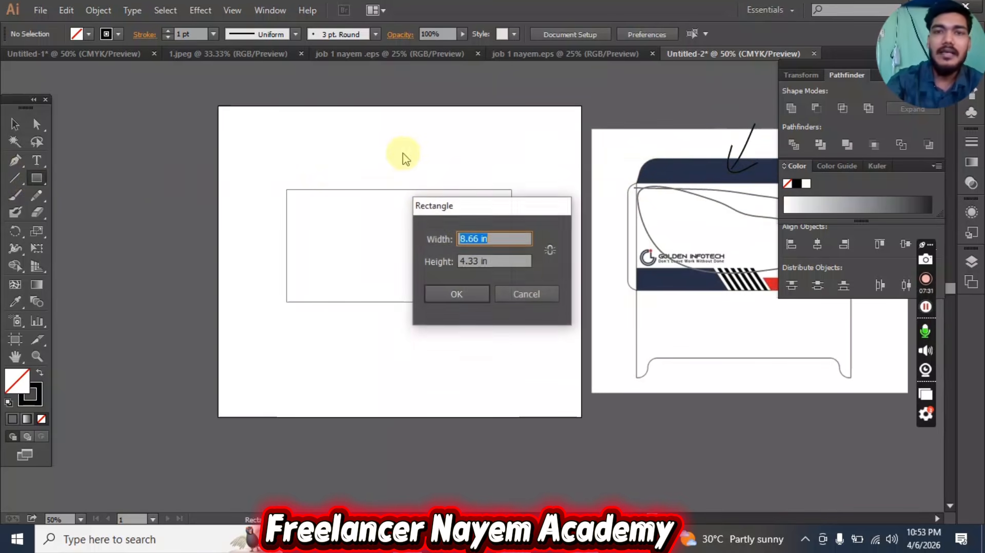
{"action": "left_click_drag", "start_coordinate": [492, 261], "coordinate": [428, 269]}
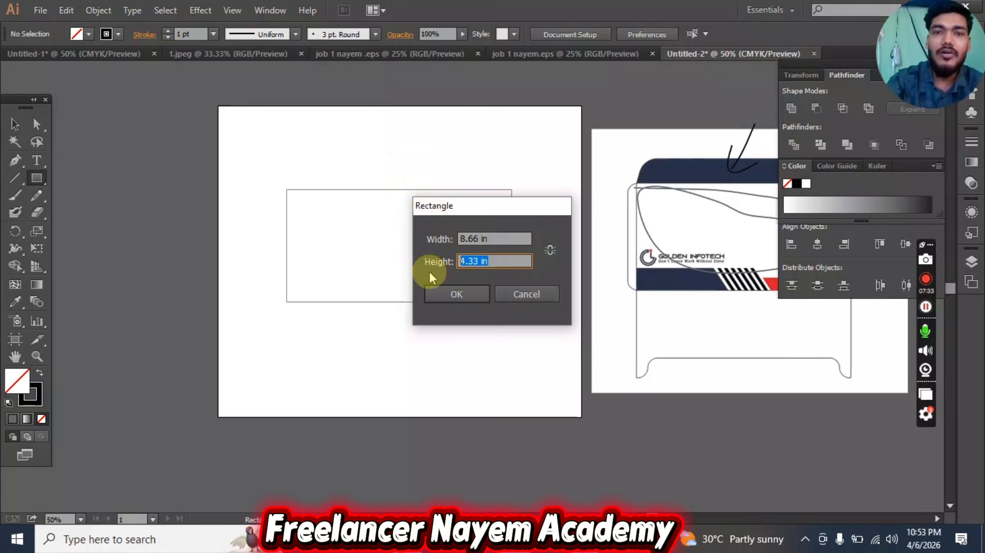
{"action": "type", "text": "1"}
{"action": "left_click", "coordinate": [448, 292]}
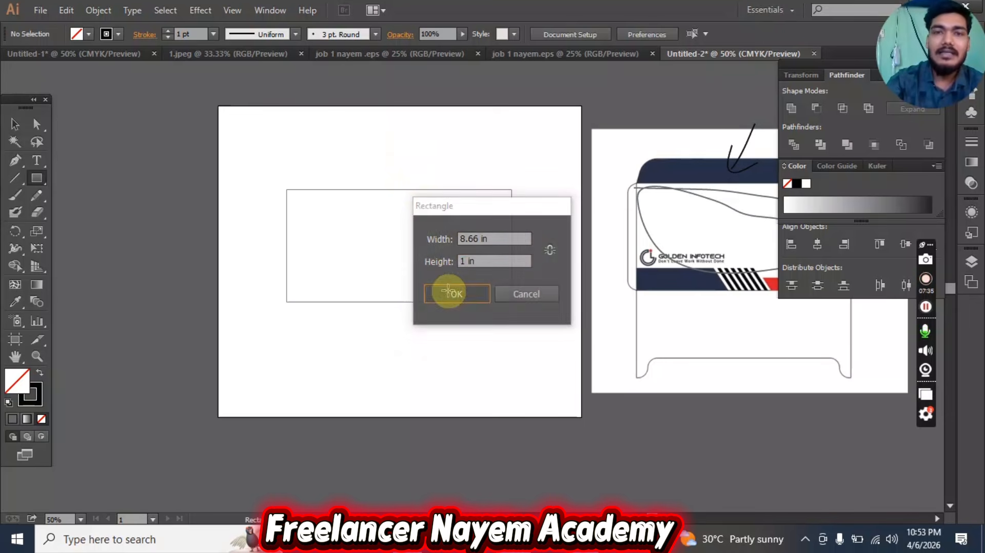
- Move the flap rectangle onto the upper edge of the envelope body so that both side edges line up
{"action": "left_click", "coordinate": [15, 124]}
{"action": "scroll", "coordinate": [321, 150], "scroll_direction": "up", "scroll_amount": 2}
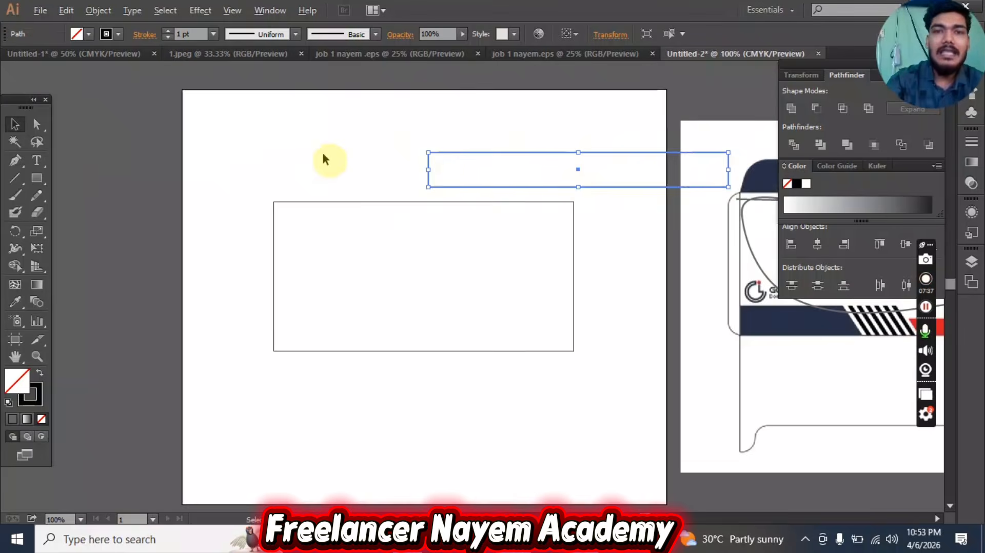
{"action": "left_click_drag", "start_coordinate": [434, 172], "coordinate": [327, 198]}
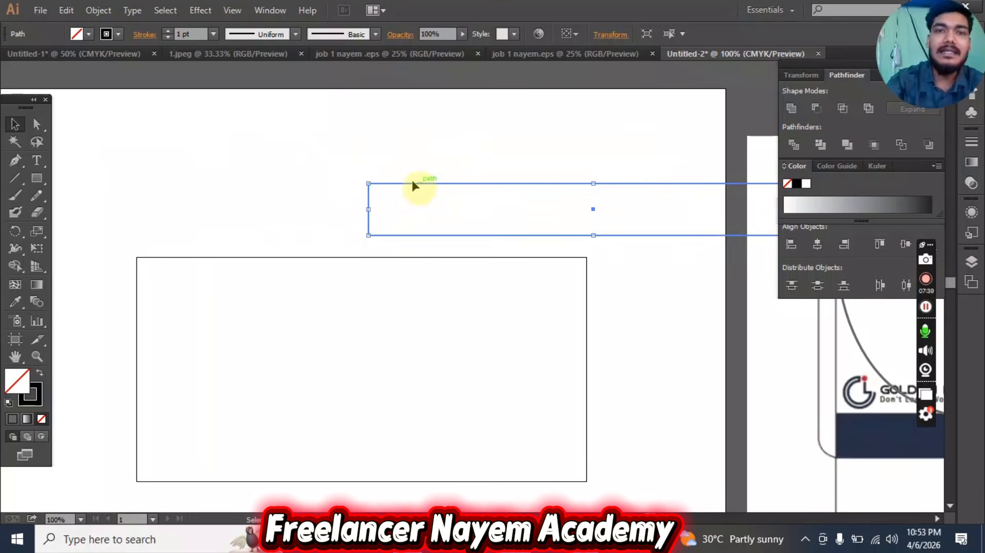
{"action": "left_click_drag", "start_coordinate": [413, 182], "coordinate": [190, 206]}
{"action": "left_click", "coordinate": [493, 207]}
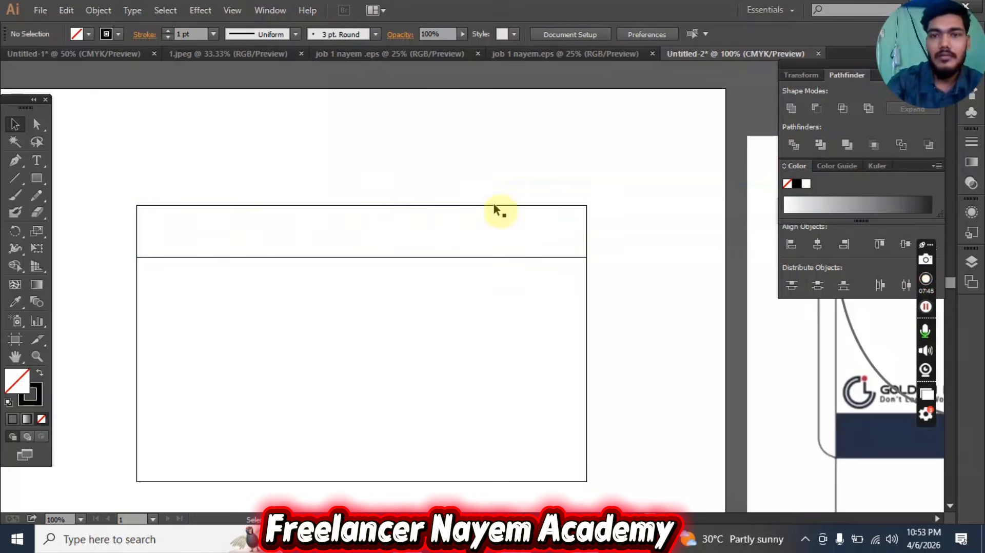
- Nudge the flap rectangle slightly past the envelope body's right edge and line it back up flush
{"action": "scroll", "coordinate": [607, 290], "scroll_direction": "up", "scroll_amount": 4}
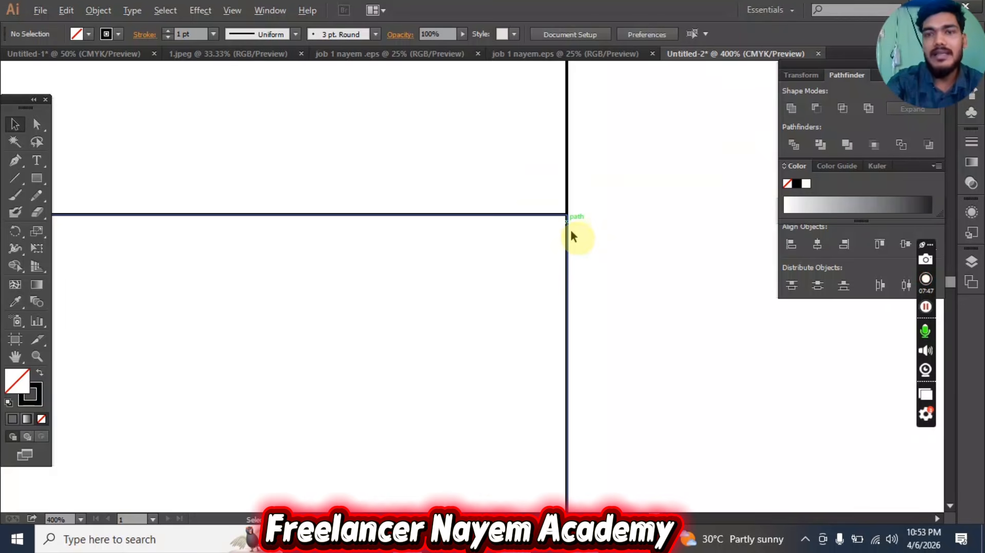
{"action": "scroll", "coordinate": [563, 205], "scroll_direction": "down", "scroll_amount": 1}
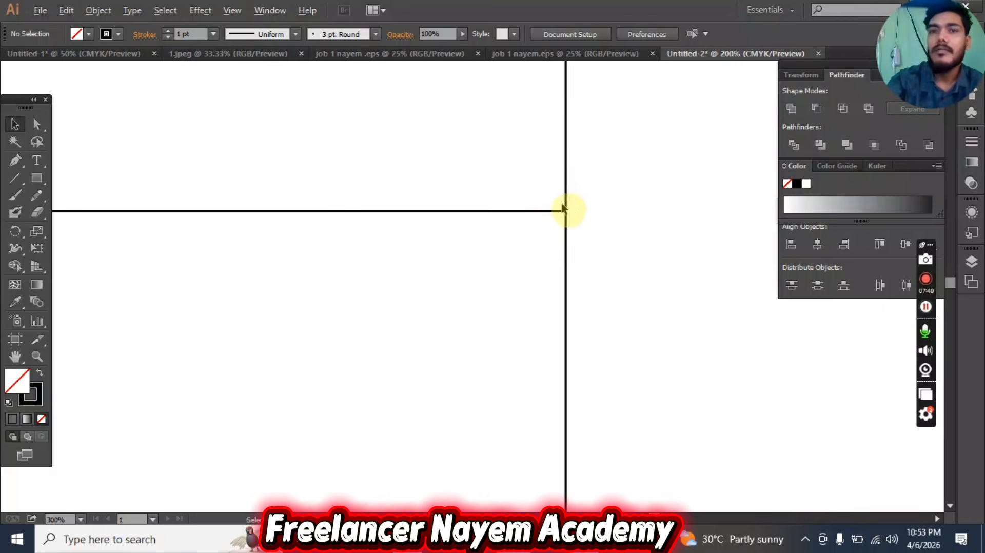
{"action": "scroll", "coordinate": [563, 207], "scroll_direction": "down", "scroll_amount": 1}
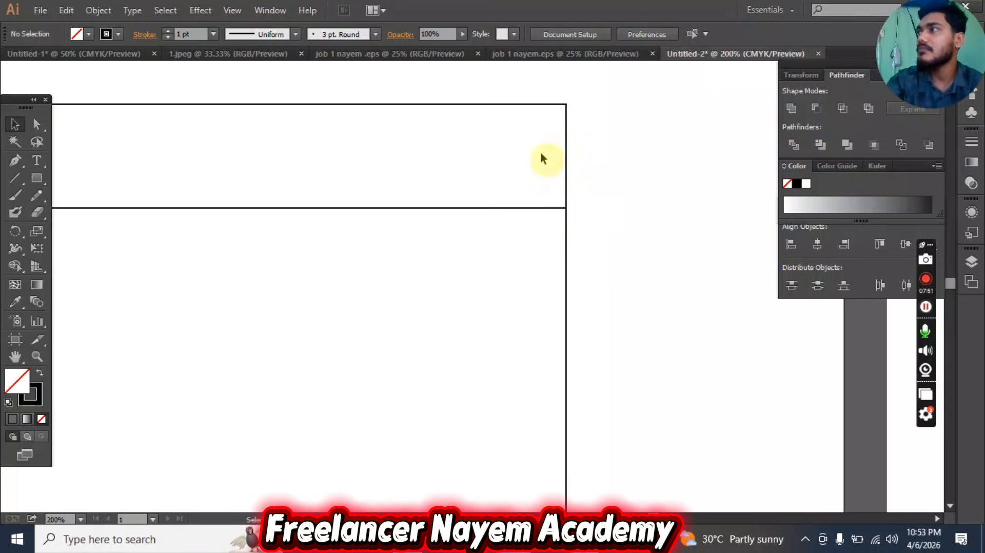
{"action": "left_click", "coordinate": [528, 105]}
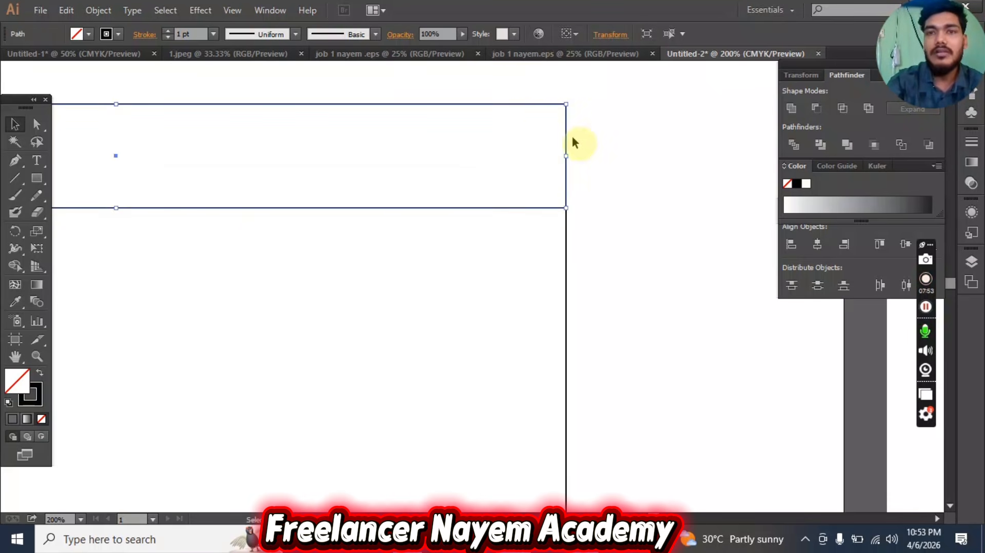
{"action": "mouse_move", "coordinate": [566, 156]}
{"action": "left_mouse_down"}
{"action": "mouse_move", "coordinate": [544, 131]}
{"action": "mouse_move", "coordinate": [554, 160]}
{"action": "mouse_move", "coordinate": [572, 155]}
{"action": "left_mouse_up"}
{"action": "left_click", "coordinate": [652, 193]}
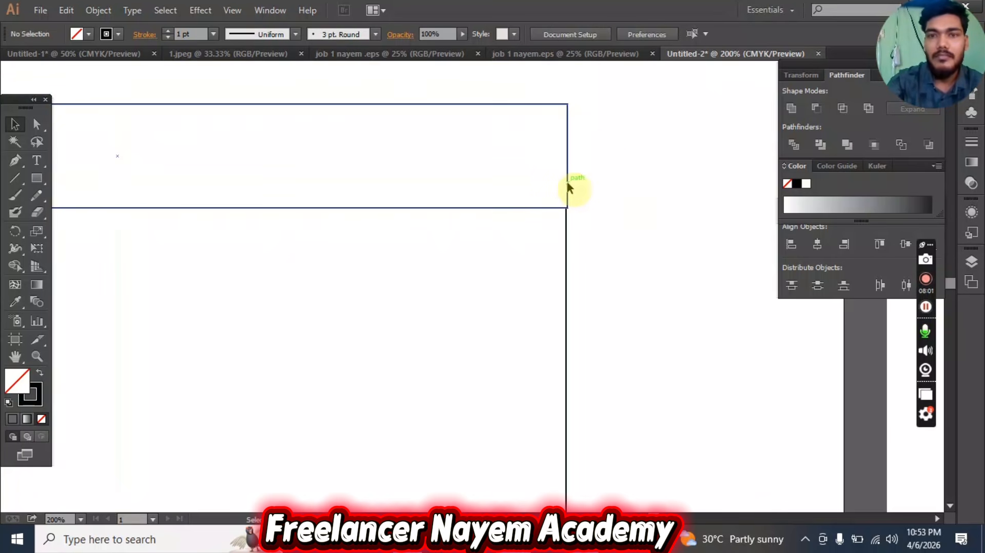
{"action": "left_click_drag", "start_coordinate": [567, 183], "coordinate": [566, 183]}
{"action": "left_click", "coordinate": [603, 187]}
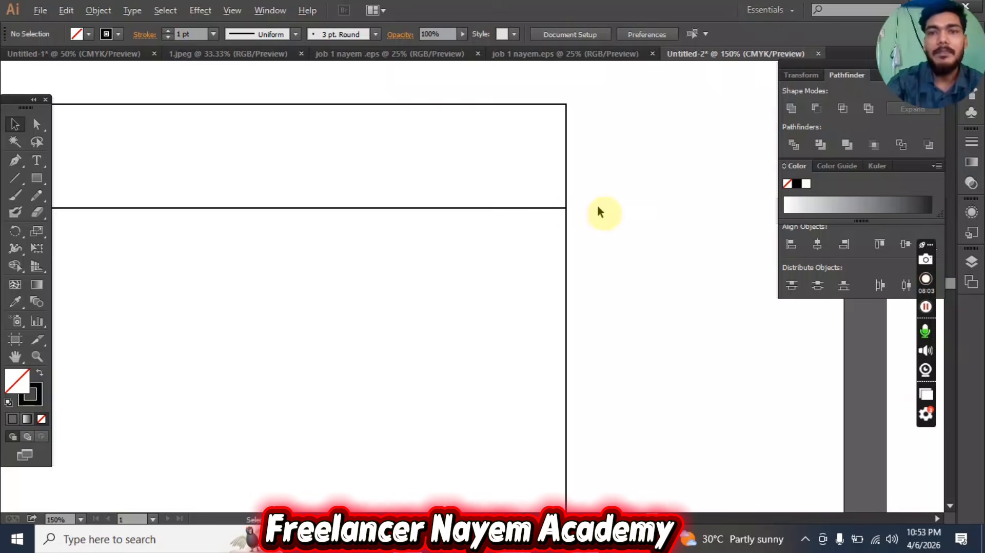
- Switch to the Word brief, read the bottom fold dimensions, and return to the Illustrator document
{"action": "key", "text": "ctrl+minus"}
{"action": "key", "text": "ctrl+minus"}
{"action": "key", "text": "ctrl+minus"}
{"action": "key", "text": "alt+Tab"}
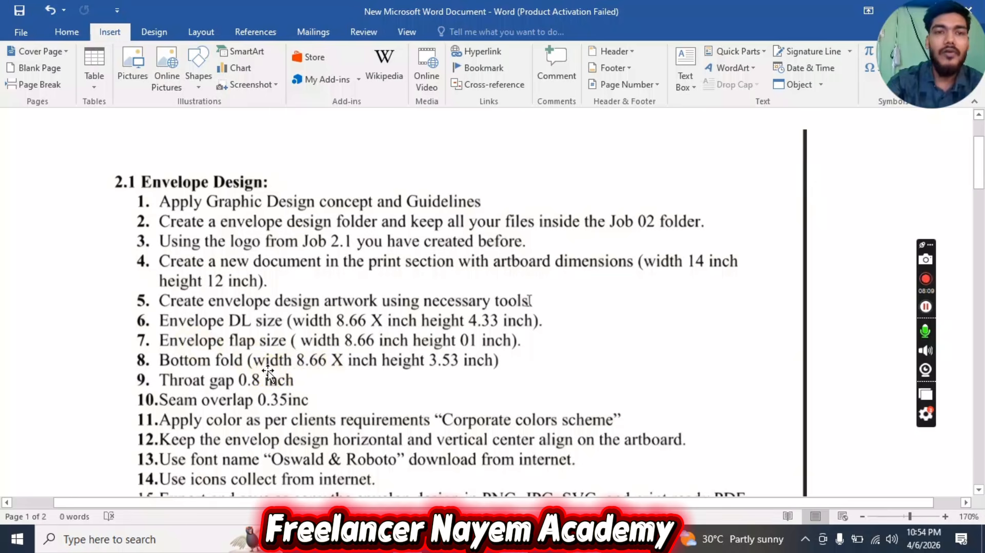
{"action": "key", "text": "alt"}
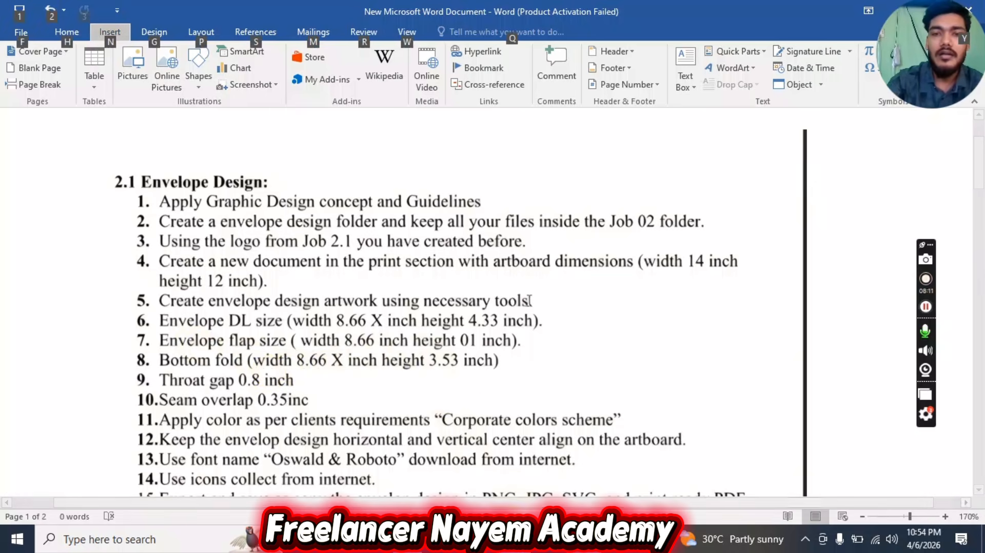
{"action": "key", "text": "alt+Tab"}
- Paint freehand lines, a loop and a cross over the reference envelope's bottom fold, and a cross on its front panel
{"action": "left_click_drag", "start_coordinate": [665, 409], "coordinate": [308, 324]}
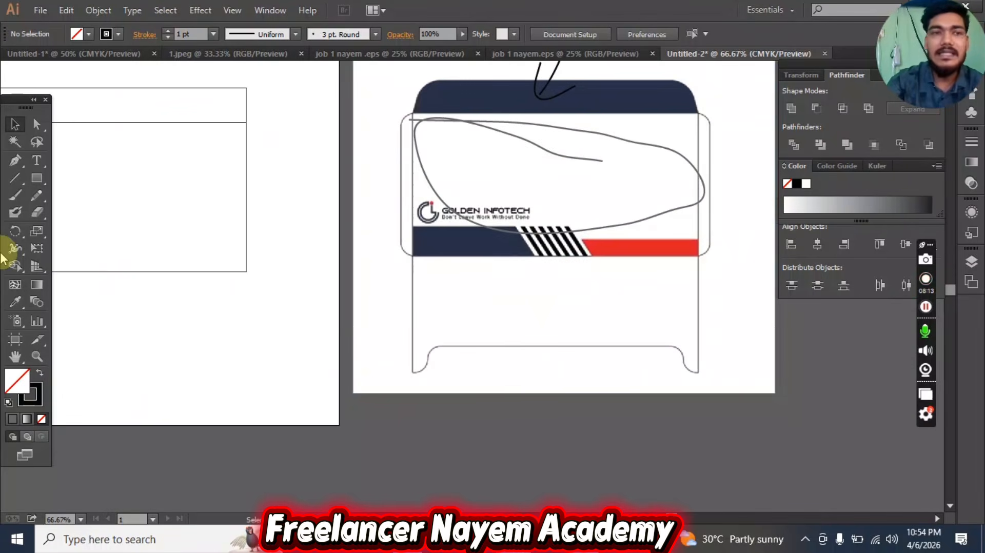
{"action": "left_click", "coordinate": [15, 194]}
{"action": "left_click_drag", "start_coordinate": [422, 288], "coordinate": [608, 290]}
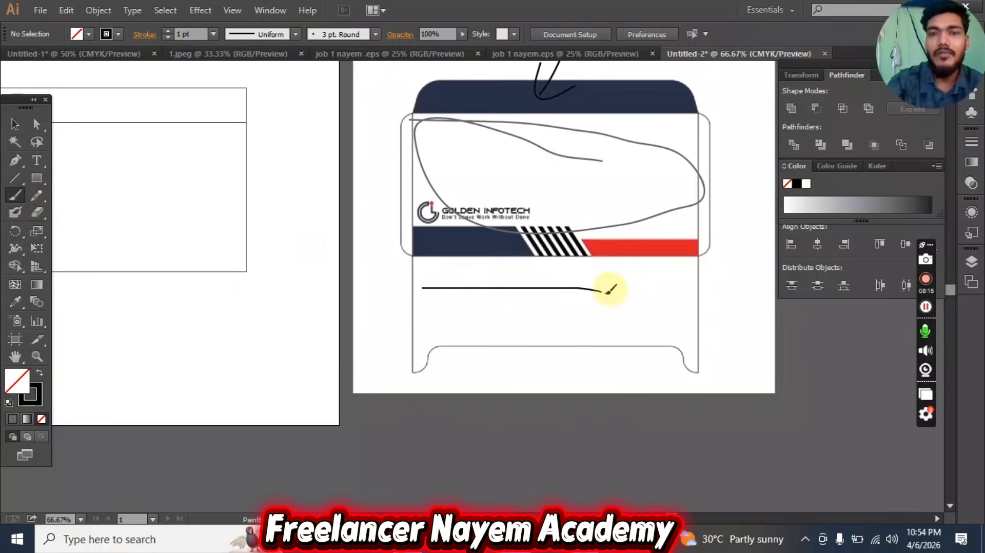
{"action": "left_click_drag", "start_coordinate": [468, 314], "coordinate": [661, 313]}
{"action": "mouse_move", "coordinate": [447, 277]}
{"action": "left_mouse_down"}
{"action": "mouse_move", "coordinate": [664, 292]}
{"action": "mouse_move", "coordinate": [462, 313]}
{"action": "left_mouse_up"}
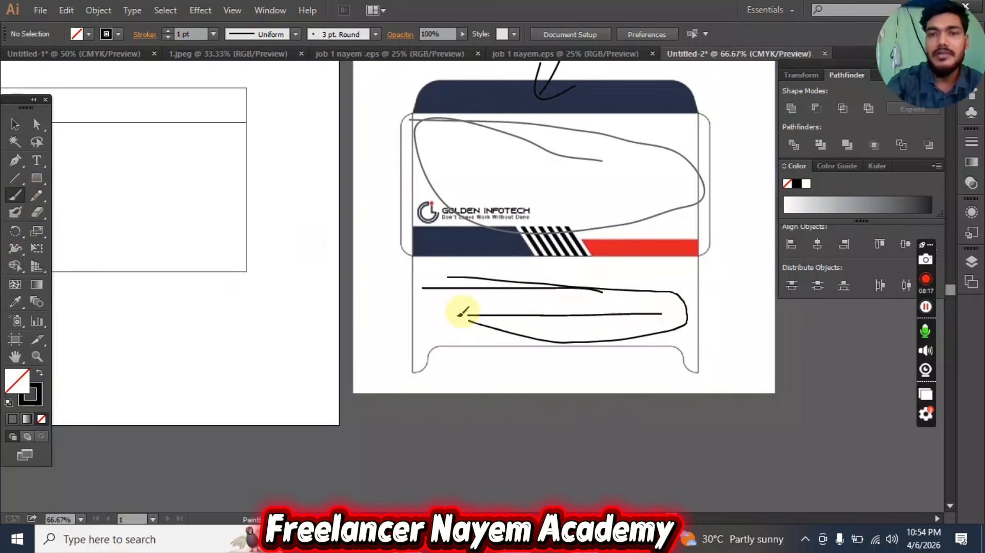
{"action": "mouse_move", "coordinate": [231, 259]}
{"action": "left_mouse_down"}
{"action": "mouse_move", "coordinate": [502, 255]}
{"action": "mouse_move", "coordinate": [464, 274]}
{"action": "mouse_move", "coordinate": [279, 321]}
{"action": "left_mouse_up"}
{"action": "left_click_drag", "start_coordinate": [714, 337], "coordinate": [636, 401]}
{"action": "left_click_drag", "start_coordinate": [615, 327], "coordinate": [728, 378]}
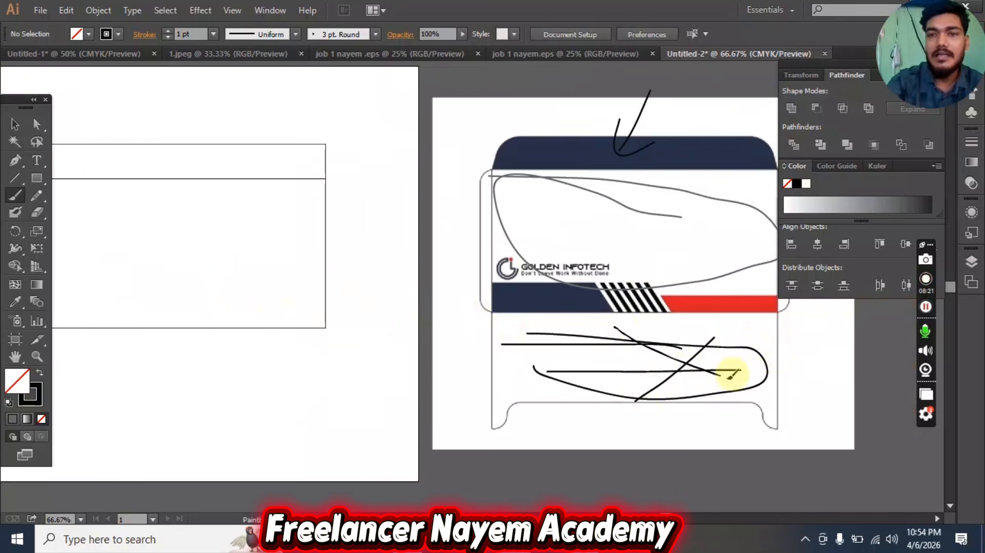
{"action": "left_click_drag", "start_coordinate": [678, 195], "coordinate": [627, 237]}
{"action": "left_click_drag", "start_coordinate": [605, 184], "coordinate": [695, 240]}
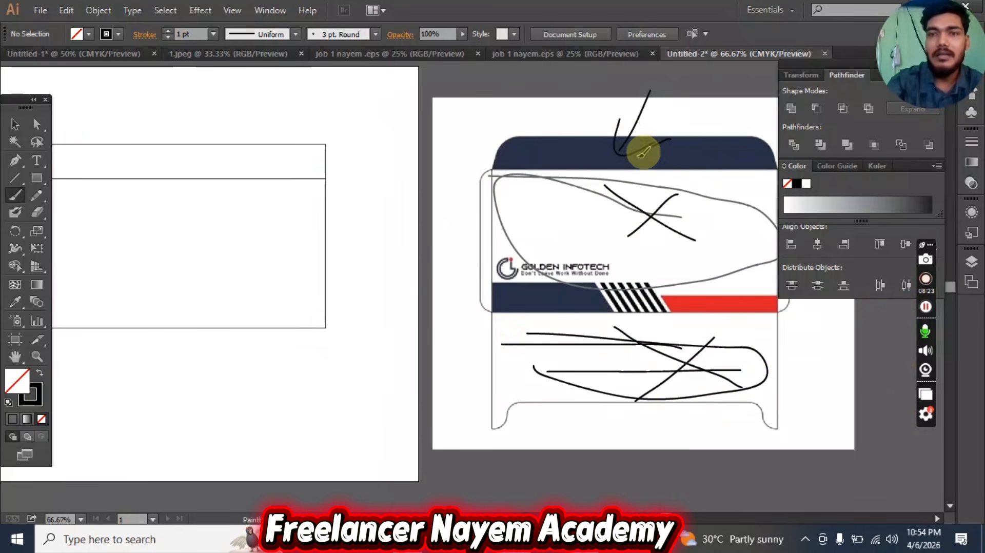
- Draw the bottom fold as a rectangle 8.66 in wide and 3.53 in high below the envelope body
{"action": "left_click_drag", "start_coordinate": [332, 179], "coordinate": [563, 203]}
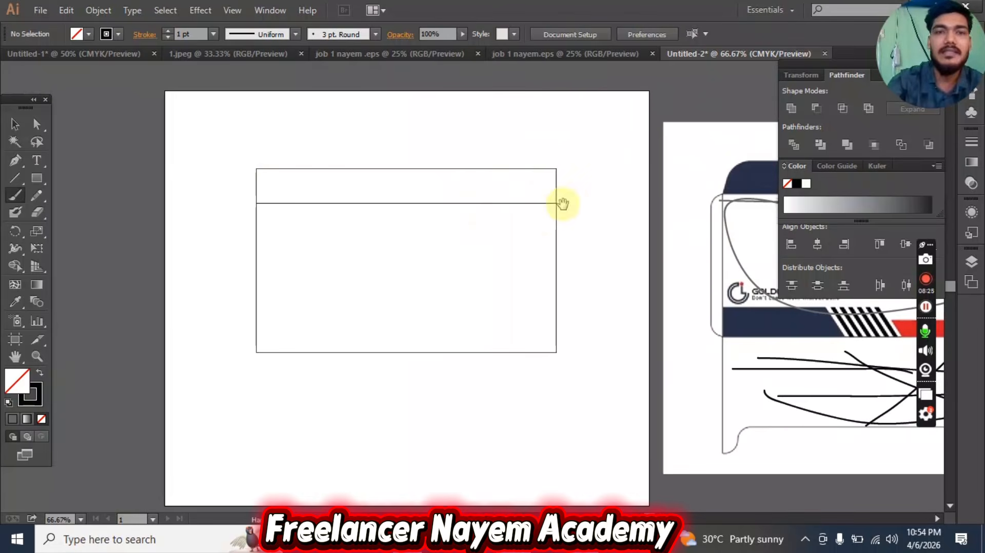
{"action": "left_click", "coordinate": [37, 178]}
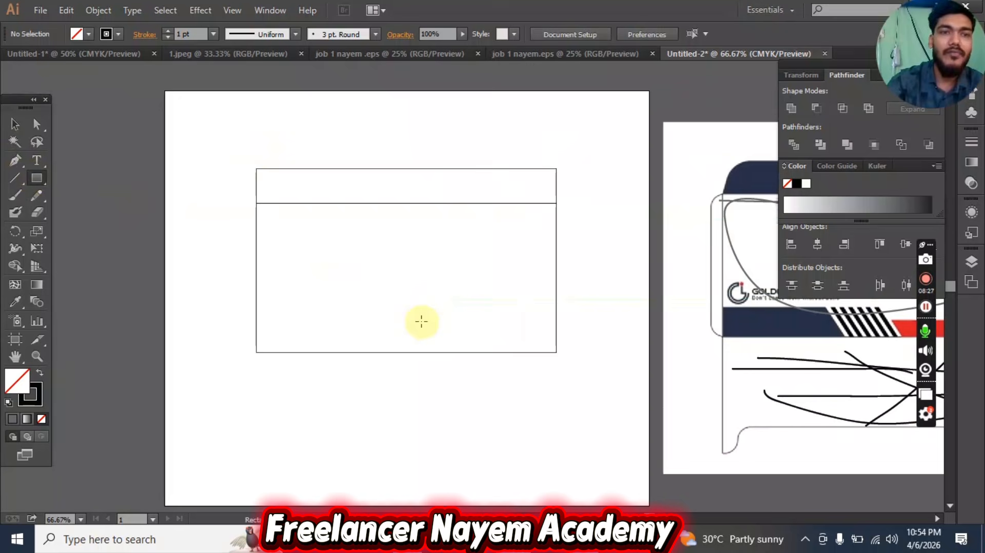
{"action": "left_click", "coordinate": [363, 364]}
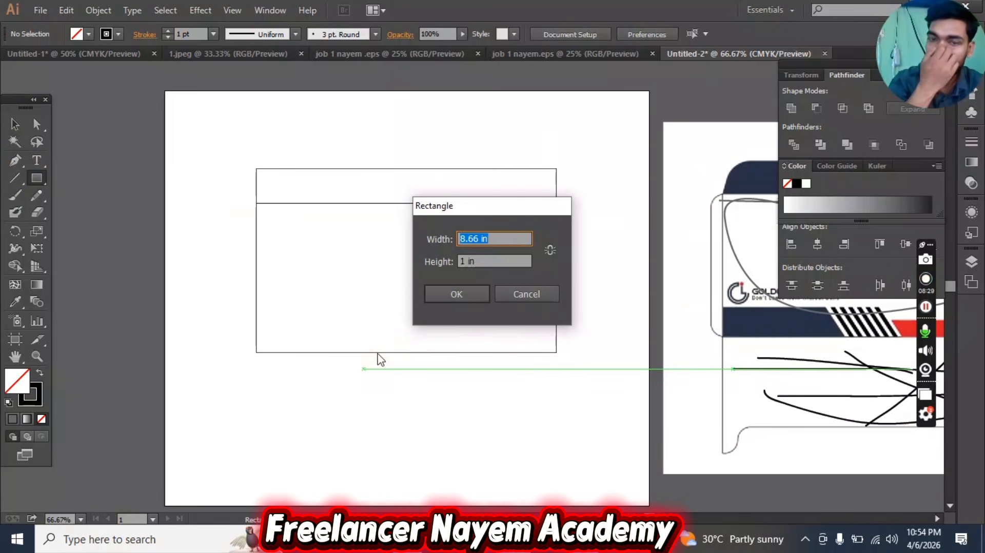
{"action": "left_click", "coordinate": [464, 262]}
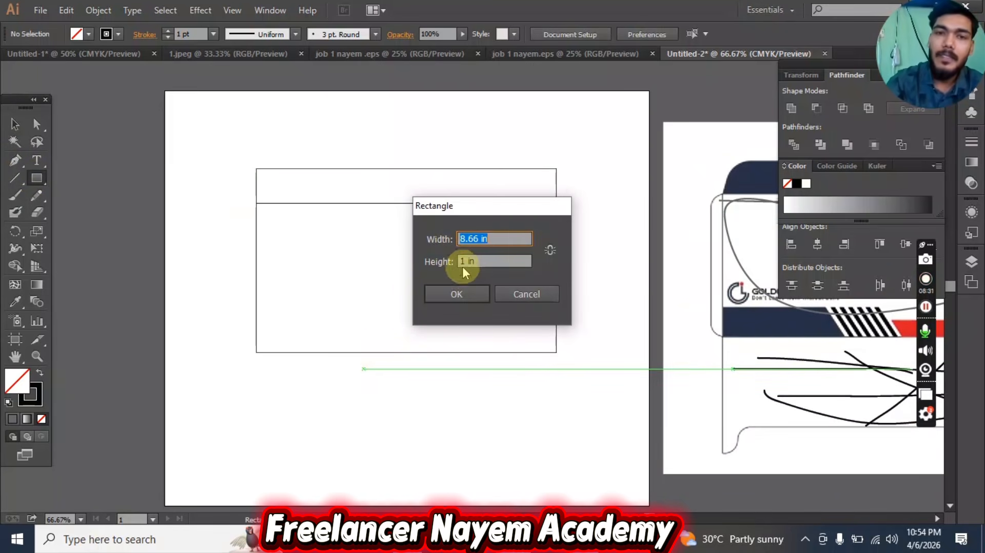
{"action": "double_click", "coordinate": [463, 264]}
{"action": "type", "text": "3."}
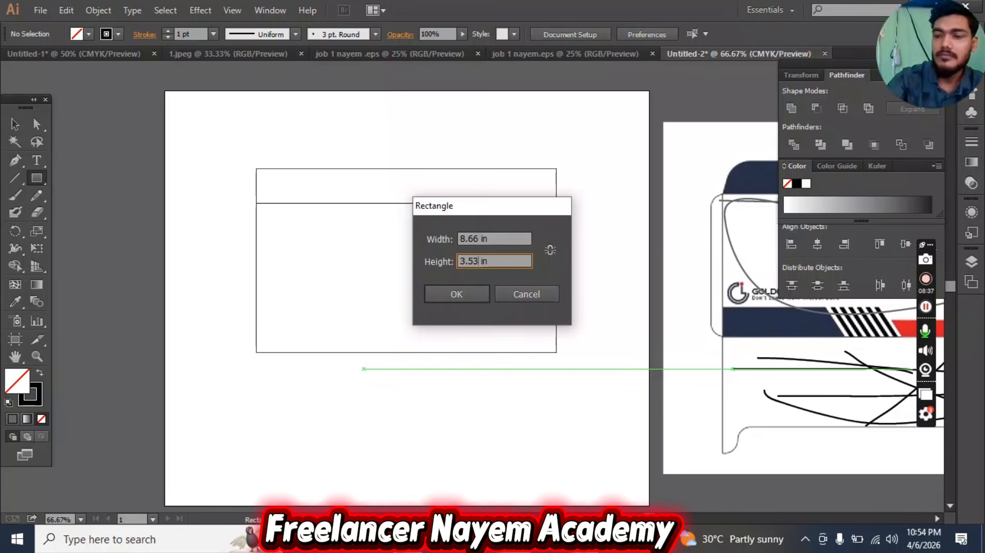
{"action": "type", "text": "53"}
{"action": "key", "text": "Return"}
- Move the bottom fold rectangle up against the lower edge of the envelope body and inspect the right corner joint
{"action": "left_click", "coordinate": [15, 123]}
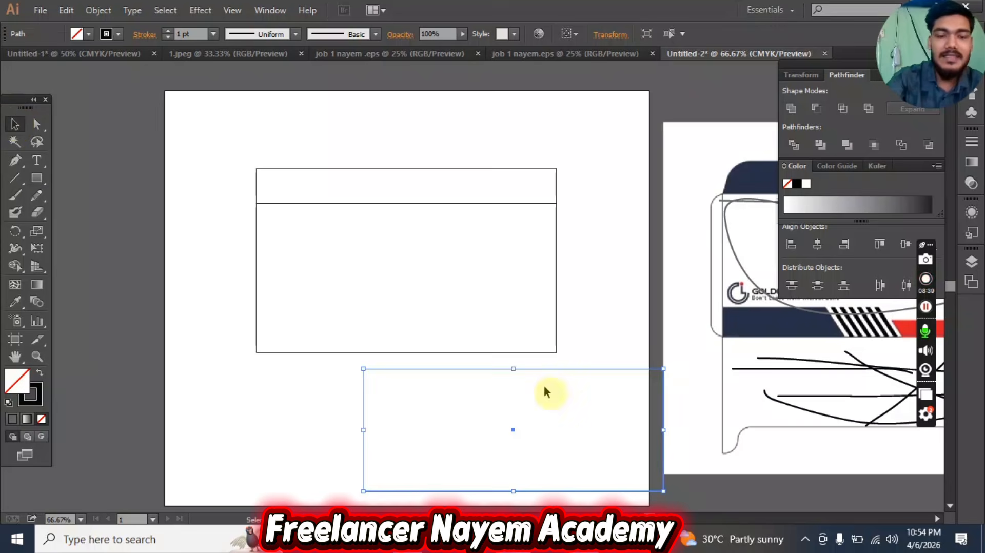
{"action": "scroll", "coordinate": [466, 352], "scroll_direction": "up", "scroll_amount": 1}
{"action": "left_click_drag", "start_coordinate": [440, 354], "coordinate": [464, 319]}
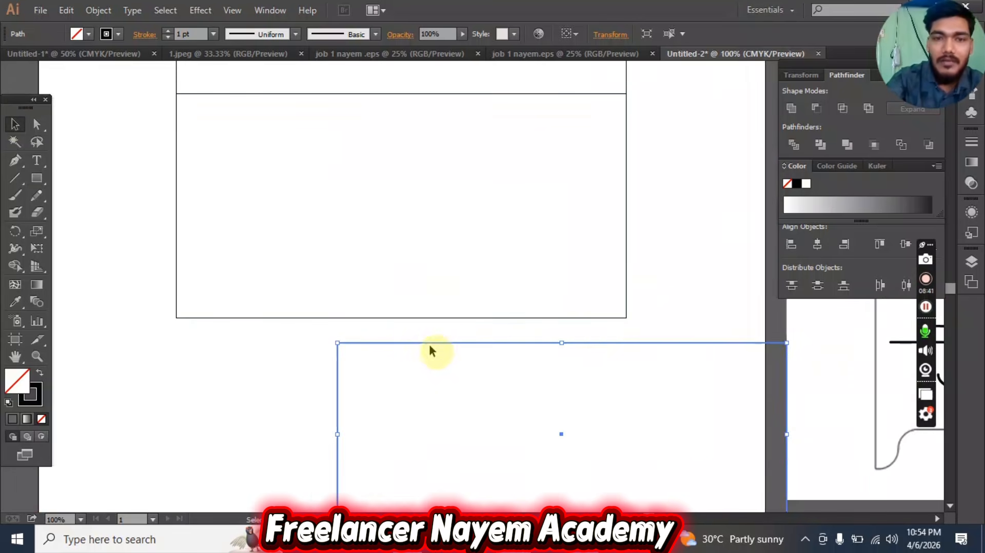
{"action": "left_click_drag", "start_coordinate": [411, 344], "coordinate": [269, 318]}
{"action": "left_click", "coordinate": [666, 303]}
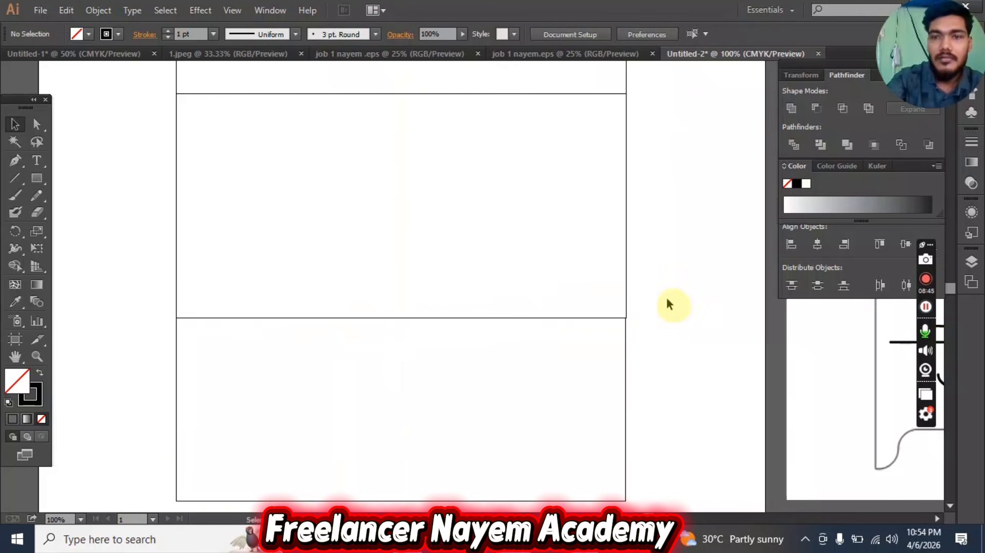
{"action": "scroll", "coordinate": [655, 339], "scroll_direction": "up", "scroll_amount": 3}
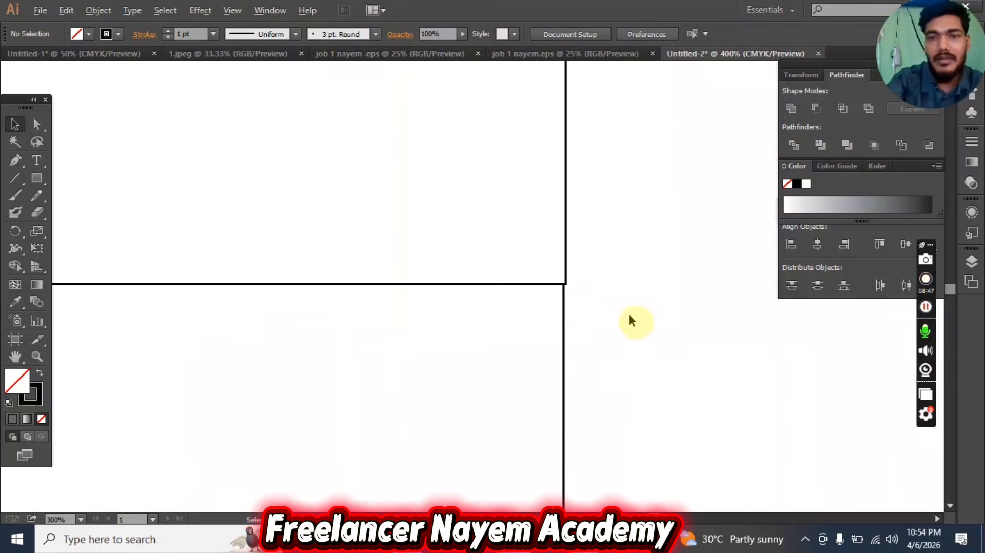
- Nudge the bottom fold rectangle so its right edge lines up exactly with the envelope body's right edge, and check the overall layout
{"action": "scroll", "coordinate": [552, 294], "scroll_direction": "up", "scroll_amount": 3}
{"action": "left_click_drag", "start_coordinate": [451, 246], "coordinate": [455, 249]}
{"action": "scroll", "coordinate": [497, 248], "scroll_direction": "down", "scroll_amount": 4}
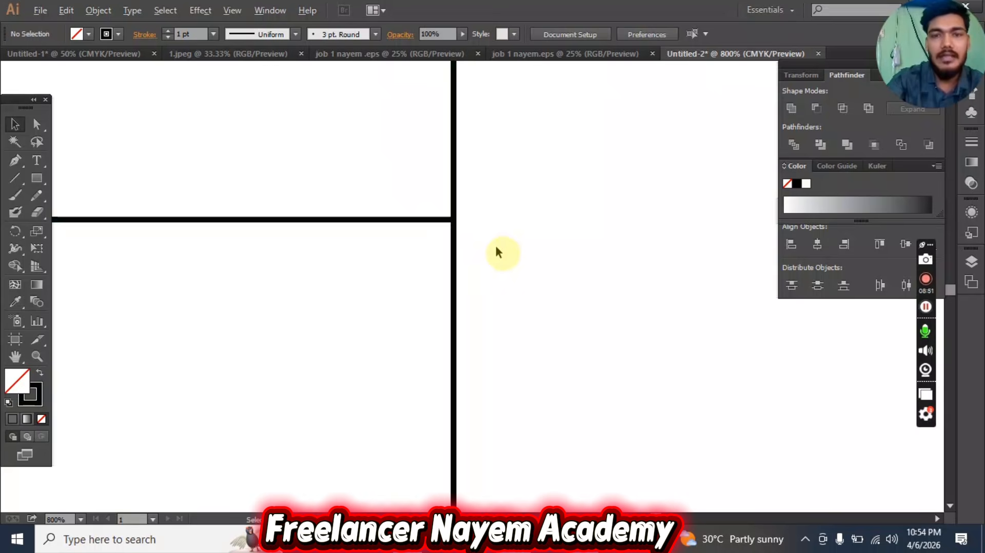
{"action": "scroll", "coordinate": [495, 252], "scroll_direction": "down", "scroll_amount": 4}
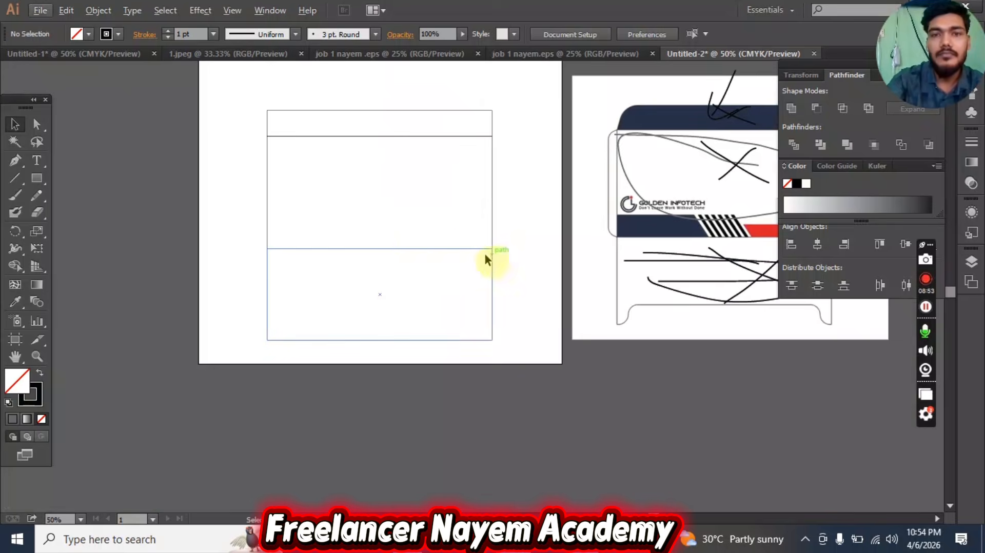
{"action": "left_click_drag", "start_coordinate": [398, 213], "coordinate": [426, 251]}
{"action": "left_click_drag", "start_coordinate": [530, 346], "coordinate": [333, 106]}
{"action": "left_click", "coordinate": [552, 174]}
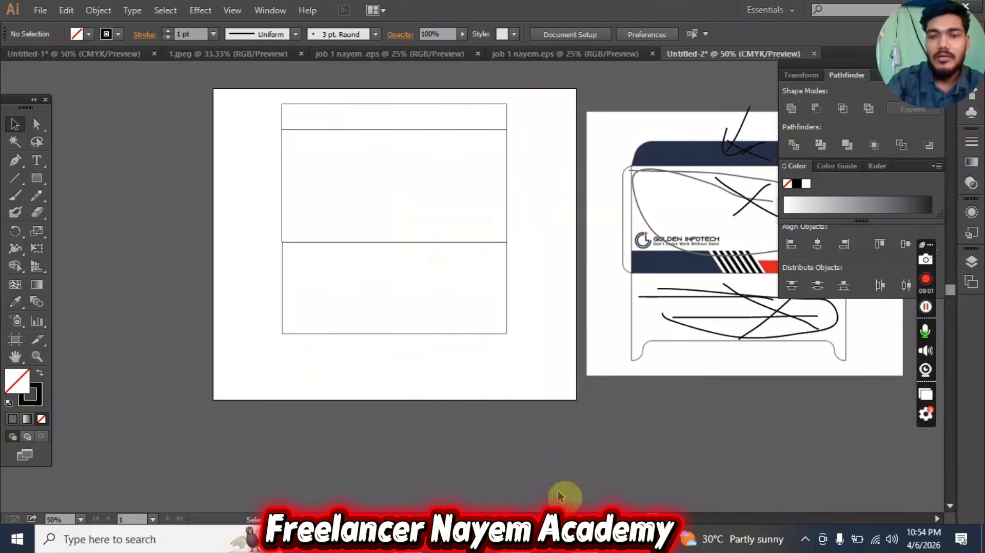
- Read the throat gap size in the Word brief and paint two crosses below the bottom fold edge of the reference envelope in Illustrator
{"action": "left_click", "coordinate": [584, 539]}
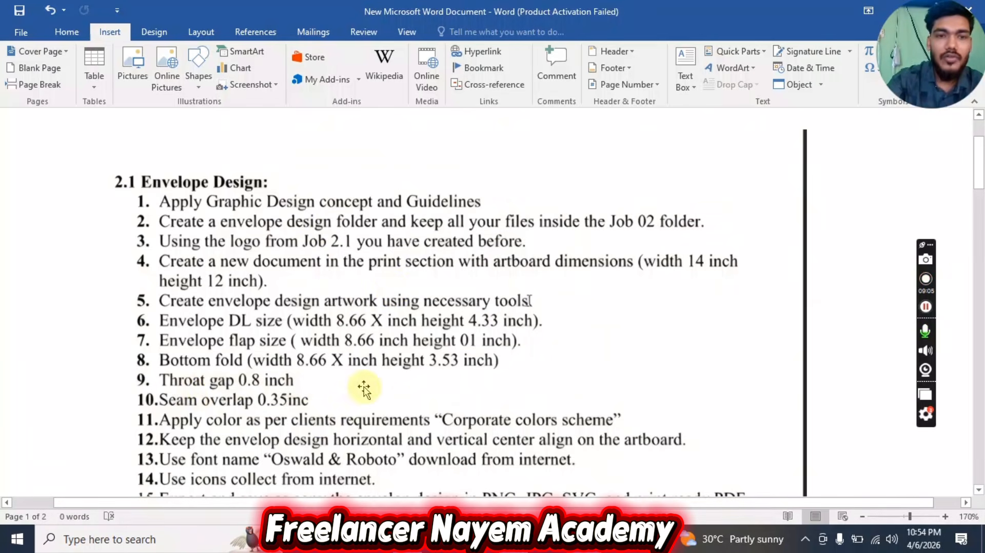
{"action": "key", "text": "alt+Tab"}
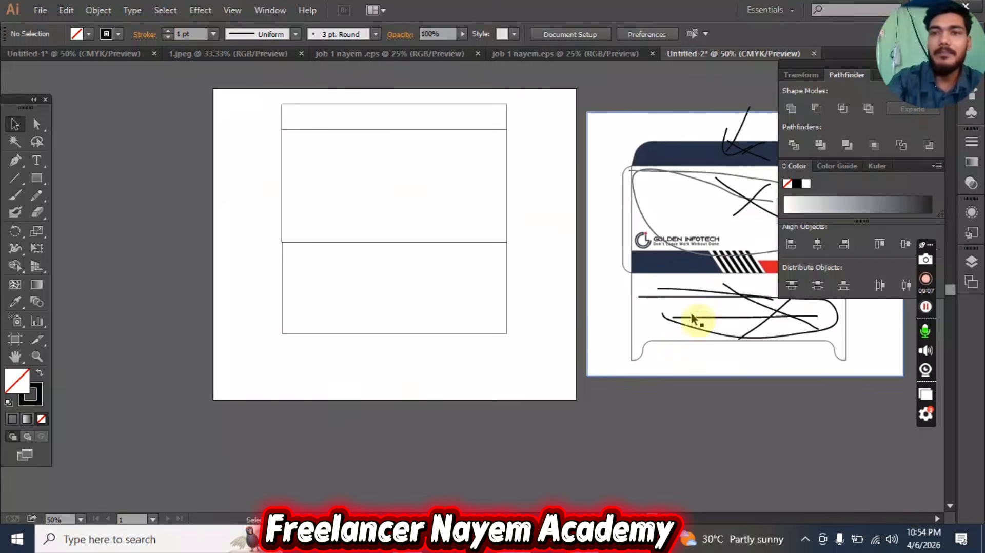
{"action": "left_click_drag", "start_coordinate": [723, 349], "coordinate": [468, 331]}
{"action": "scroll", "coordinate": [485, 340], "scroll_direction": "up", "scroll_amount": 3}
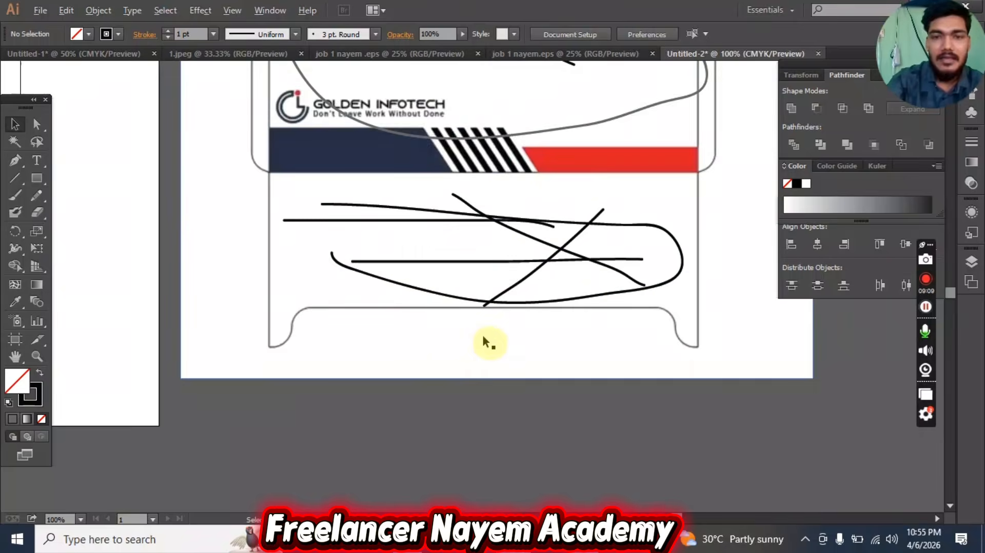
{"action": "left_click", "coordinate": [16, 195]}
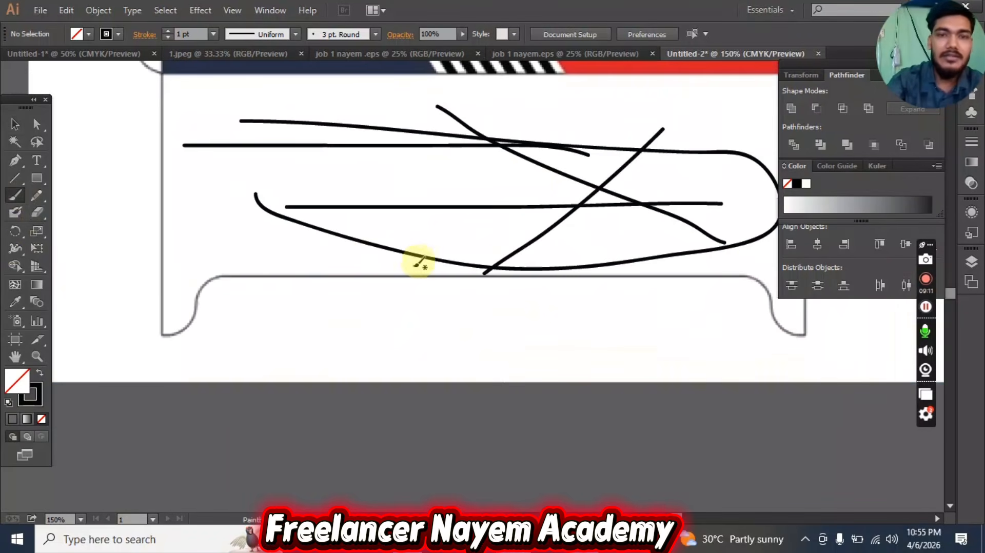
{"action": "left_click_drag", "start_coordinate": [359, 310], "coordinate": [390, 330]}
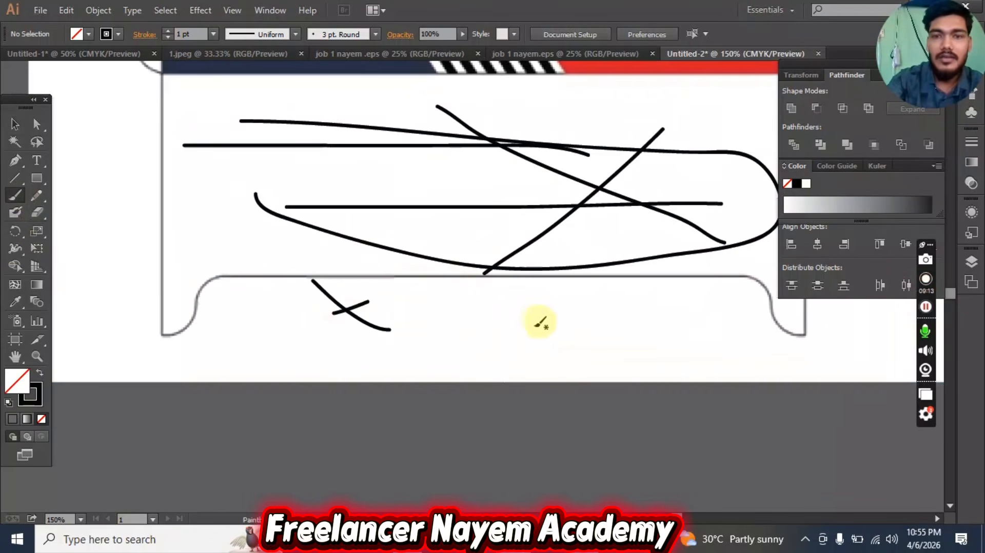
{"action": "mouse_move", "coordinate": [650, 293]}
{"action": "left_mouse_down"}
{"action": "mouse_move", "coordinate": [544, 337]}
{"action": "mouse_move", "coordinate": [647, 334]}
{"action": "left_mouse_up"}
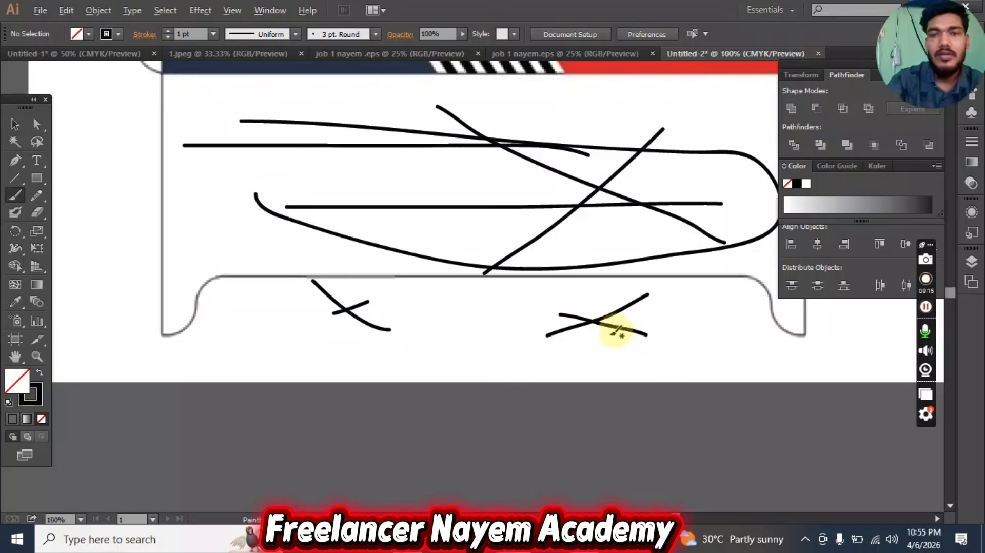
- Draw a rectangle 7.66 in wide and 0.8 in high for the throat gap
{"action": "key", "text": "ctrl+minus"}
{"action": "key", "text": "ctrl+minus"}
{"action": "key", "text": "ctrl+minus"}
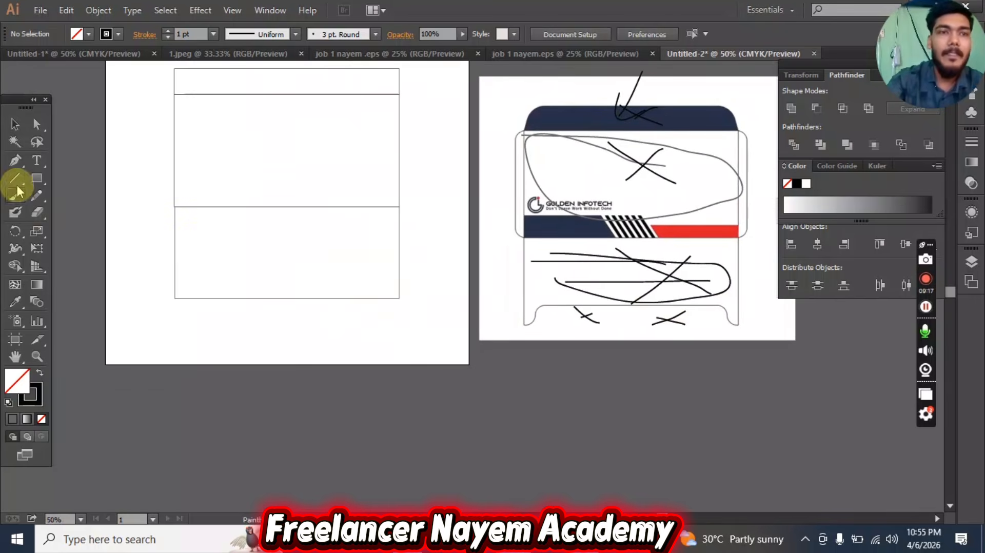
{"action": "left_click", "coordinate": [36, 178]}
{"action": "left_click", "coordinate": [410, 273]}
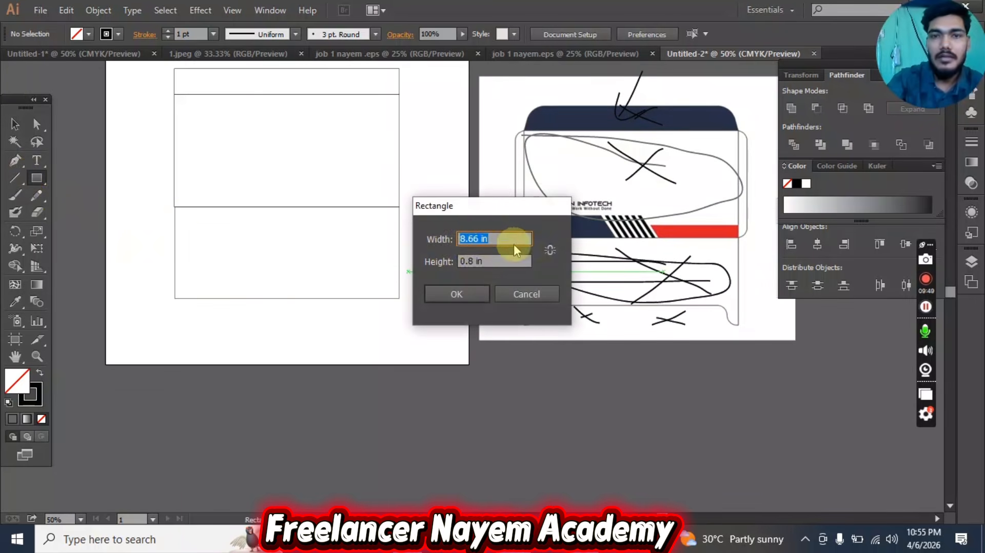
{"action": "left_click", "coordinate": [467, 239]}
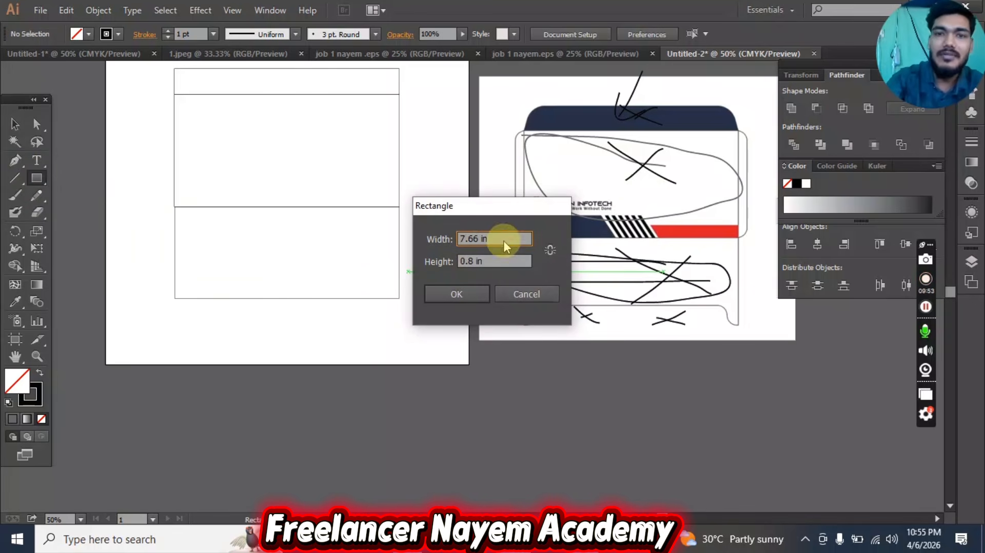
{"action": "left_click", "coordinate": [470, 262]}
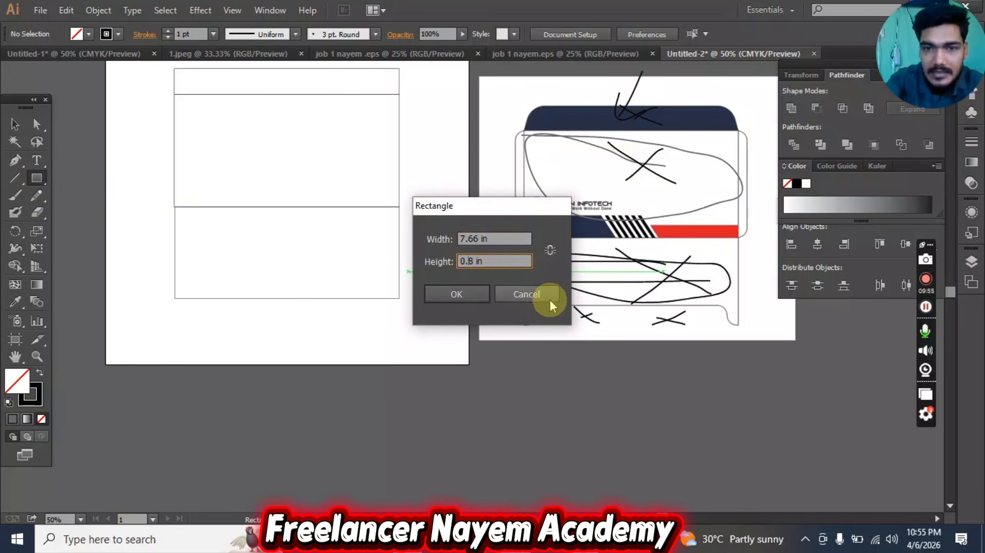
{"action": "left_click", "coordinate": [466, 294]}
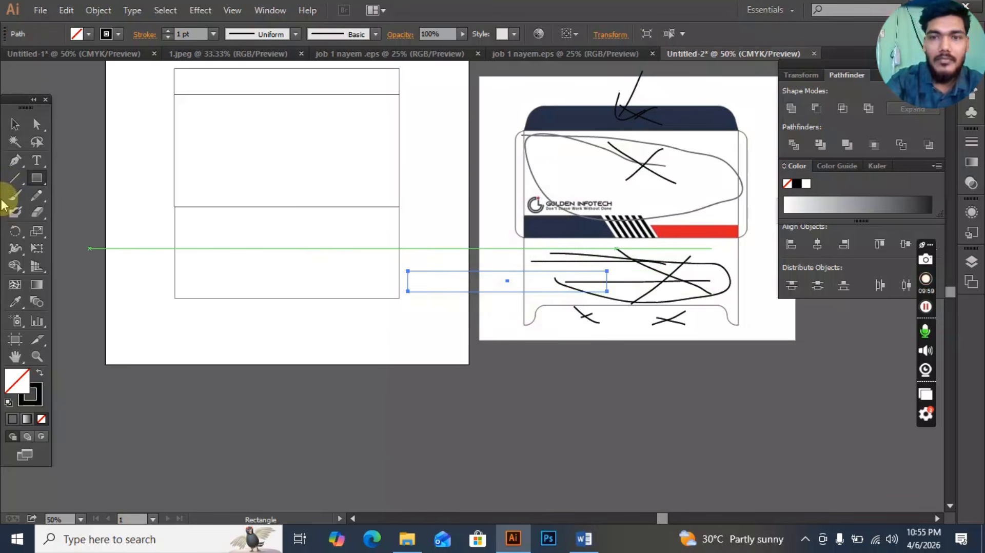
- Move the throat gap rectangle inside the bottom fold, centred against its lower edge, and inspect the right corner
{"action": "left_click", "coordinate": [12, 132]}
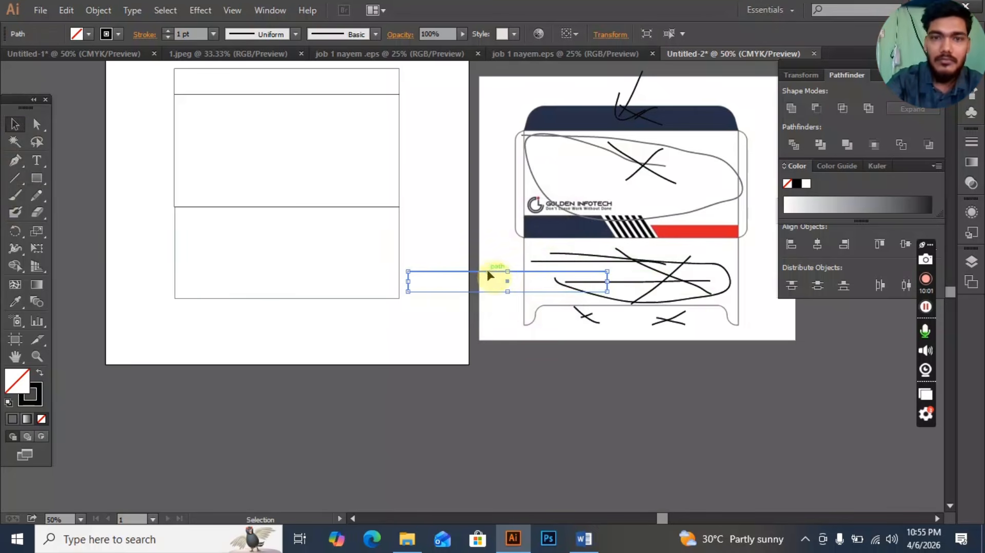
{"action": "left_click_drag", "start_coordinate": [486, 272], "coordinate": [268, 282]}
{"action": "left_click", "coordinate": [429, 289]}
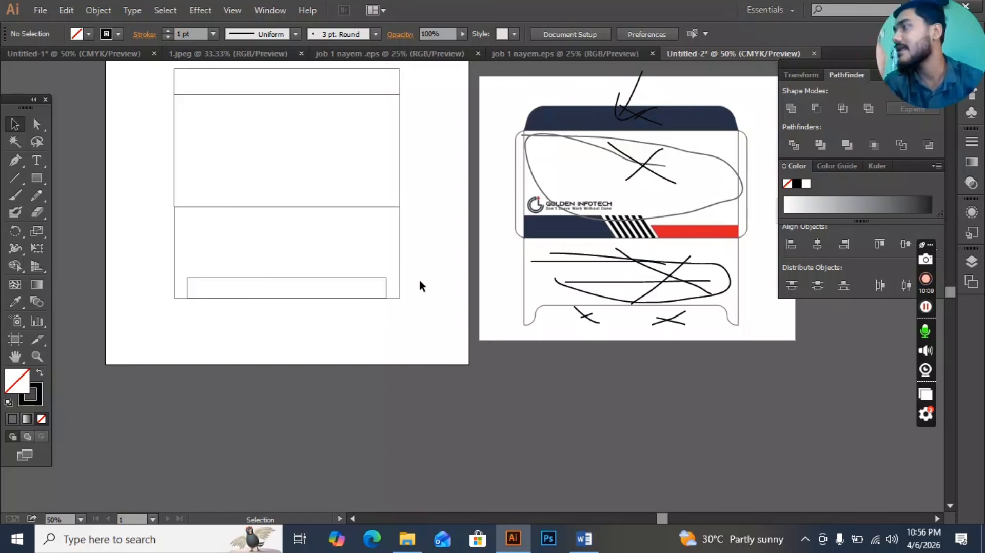
{"action": "scroll", "coordinate": [336, 281], "scroll_direction": "up", "scroll_amount": 4}
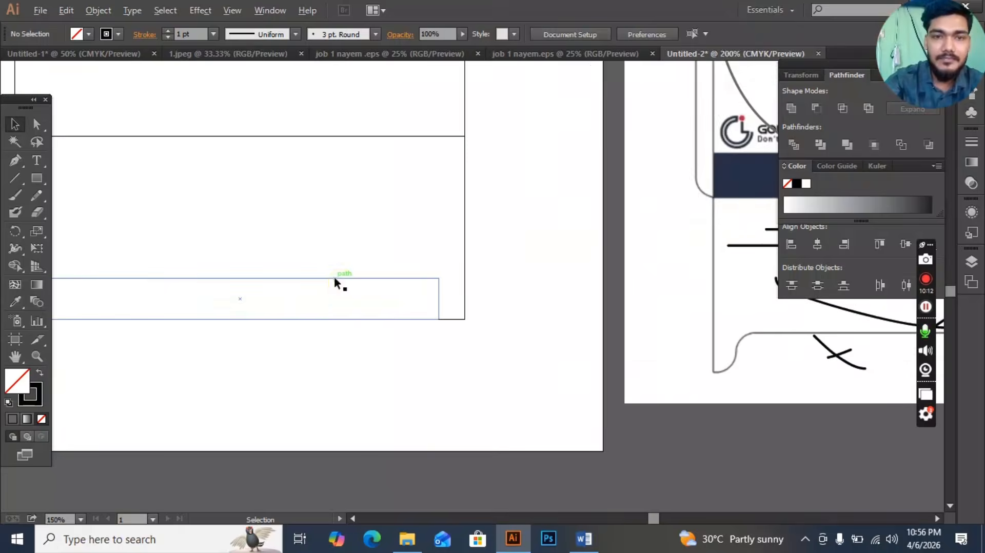
{"action": "scroll", "coordinate": [344, 283], "scroll_direction": "up", "scroll_amount": 1}
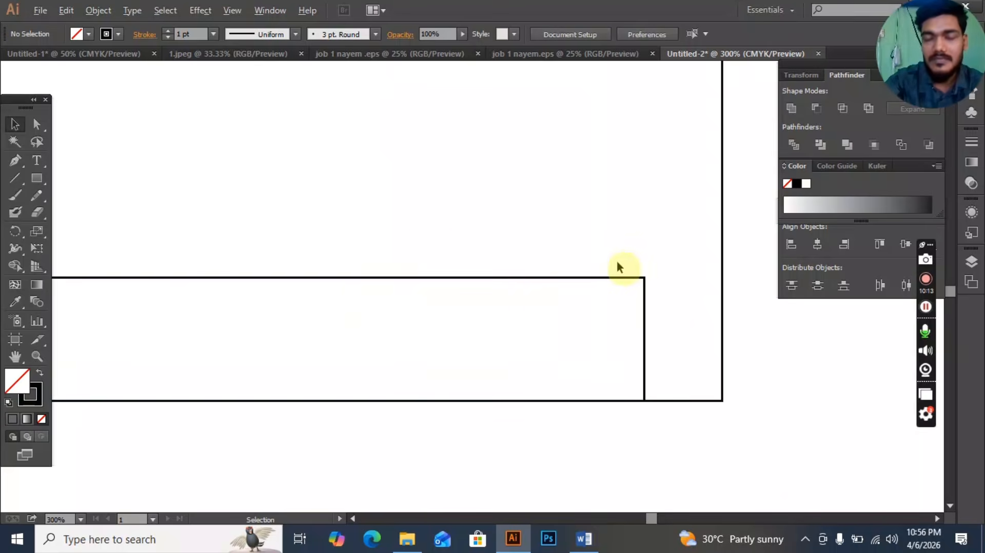
{"action": "scroll", "coordinate": [609, 267], "scroll_direction": "down", "scroll_amount": 4}
{"action": "left_click_drag", "start_coordinate": [619, 227], "coordinate": [577, 297]}
- Switch to the Word brief, read the seam overlap and study the envelope picture below it, and return to the Illustrator document
{"action": "left_click", "coordinate": [580, 539]}
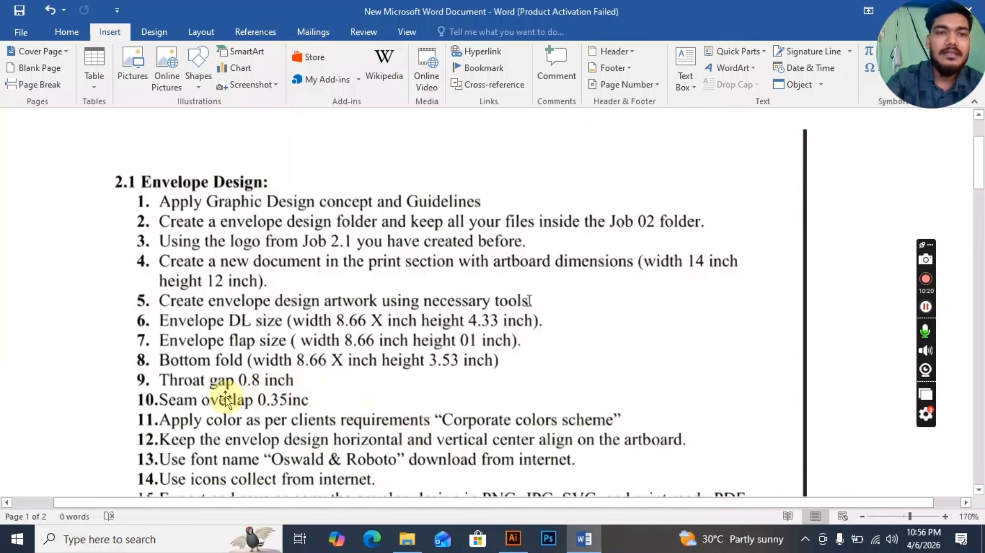
{"action": "scroll", "coordinate": [533, 357], "scroll_direction": "down", "scroll_amount": 10}
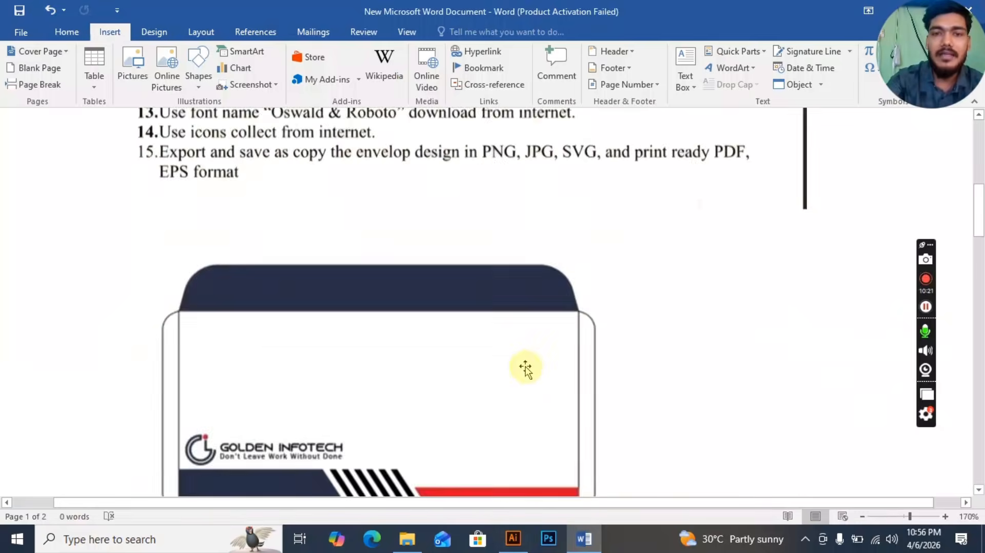
{"action": "scroll", "coordinate": [492, 356], "scroll_direction": "up", "scroll_amount": 4}
{"action": "scroll", "coordinate": [314, 256], "scroll_direction": "up", "scroll_amount": 1}
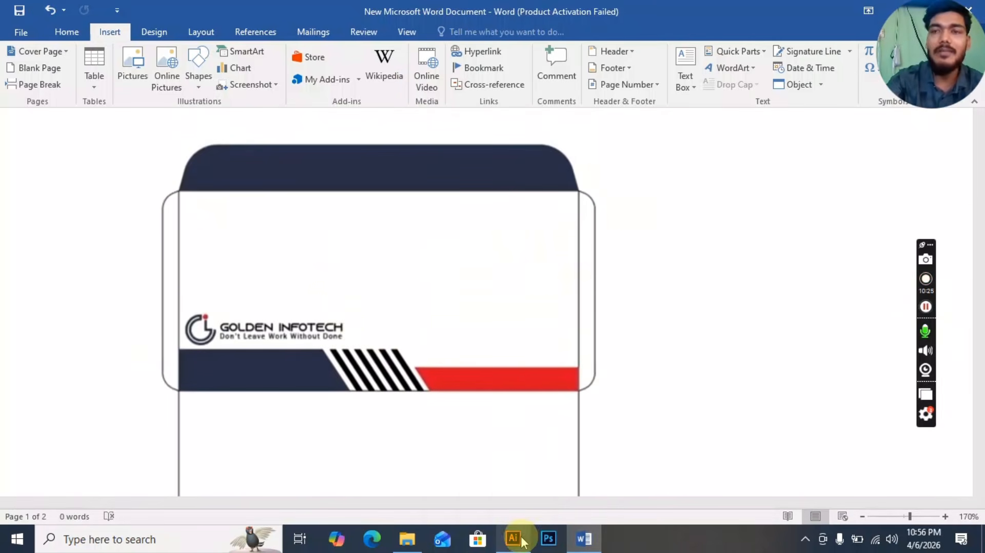
{"action": "mouse_move", "coordinate": [520, 540]}
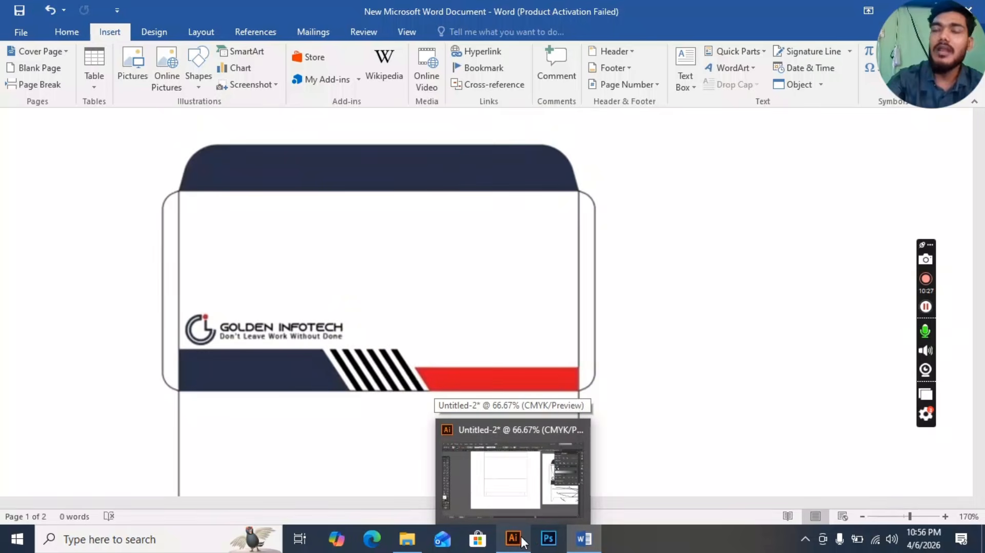
{"action": "left_click", "coordinate": [520, 541]}
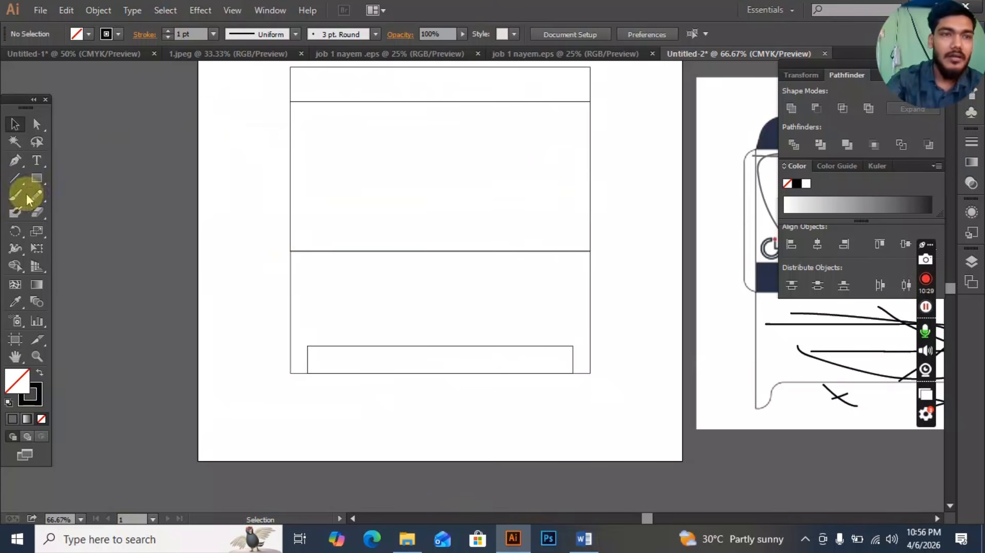
- Activate the Rectangle tool and compare the envelope outline with the side seam flaps of the reference envelope
{"action": "left_click", "coordinate": [35, 179]}
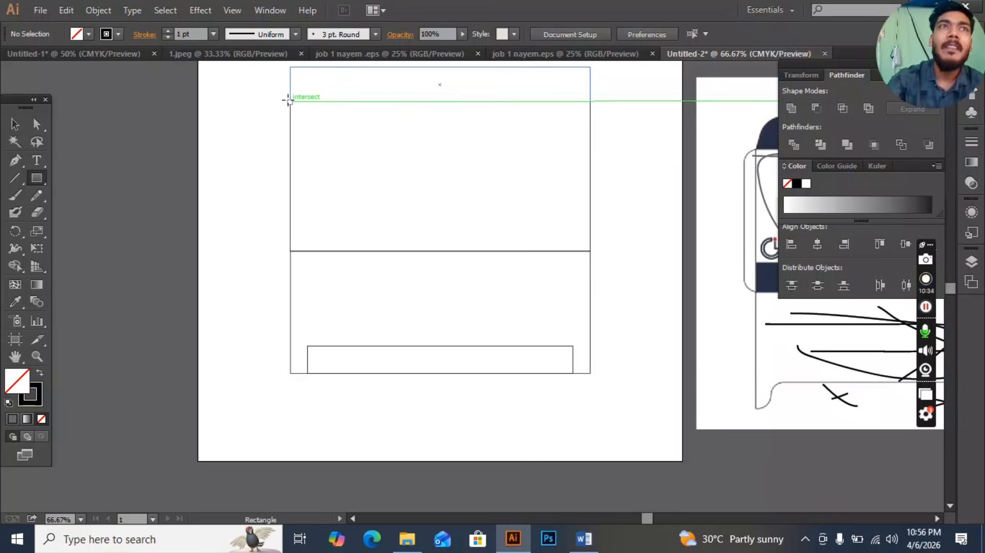
{"action": "left_click_drag", "start_coordinate": [288, 101], "coordinate": [590, 67]}
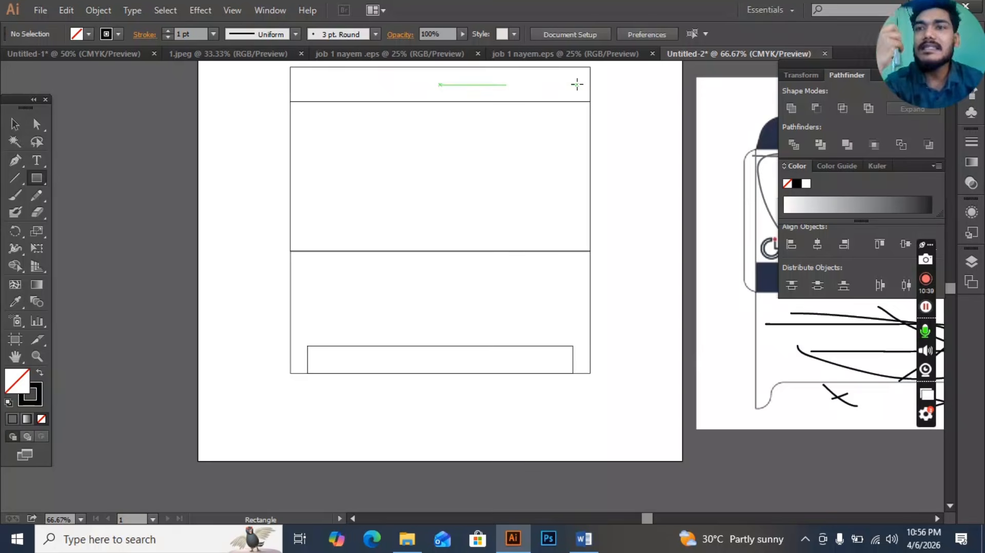
{"action": "scroll", "coordinate": [538, 72], "scroll_direction": "up", "scroll_amount": 2}
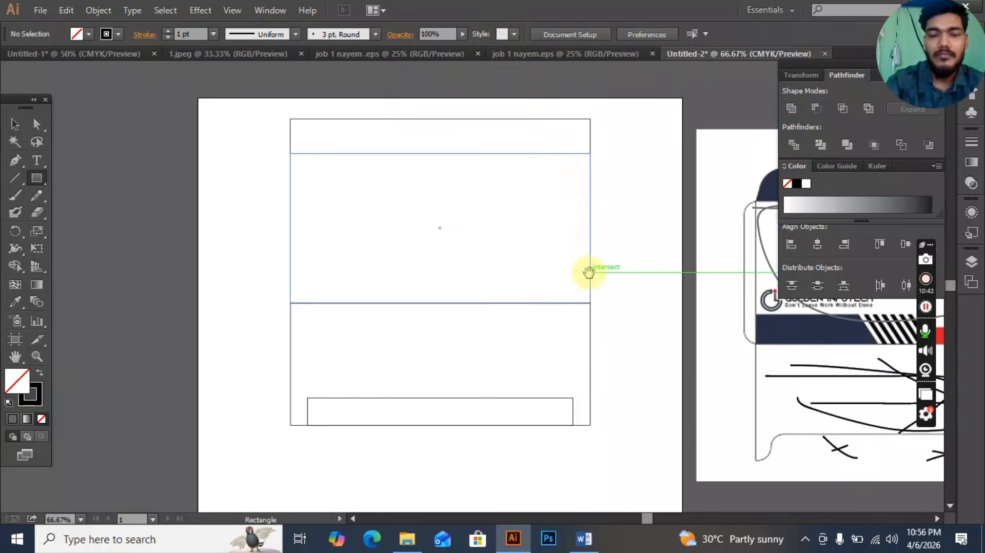
{"action": "scroll", "coordinate": [462, 272], "scroll_direction": "right", "scroll_amount": 10}
{"action": "scroll", "coordinate": [374, 230], "scroll_direction": "down", "scroll_amount": 1}
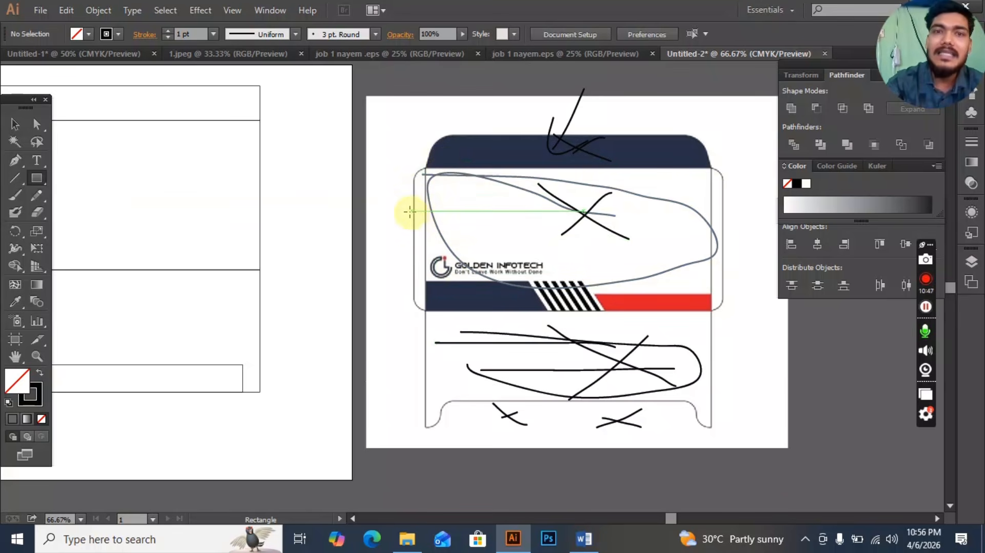
{"action": "left_click", "coordinate": [430, 193]}
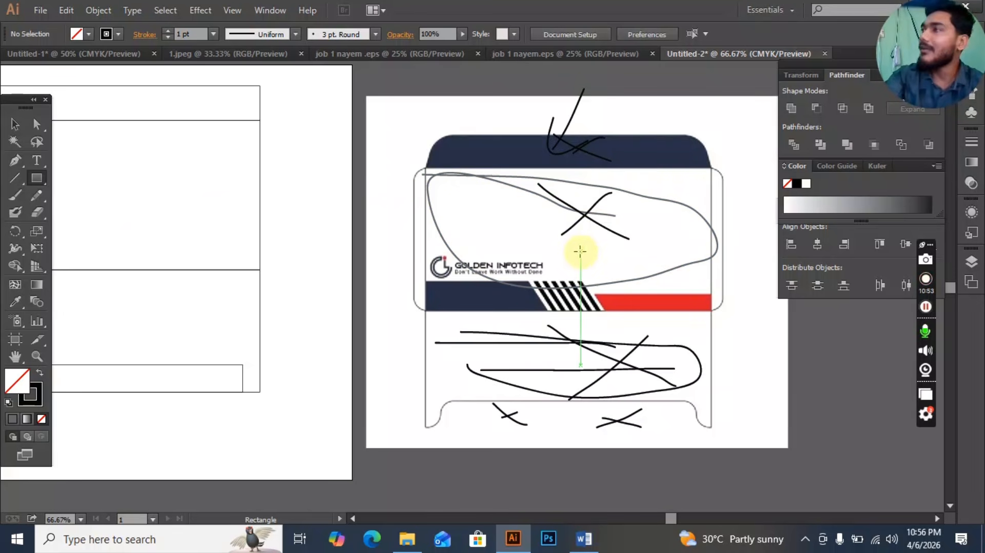
- Start a rectangle with numeric dimensions beside the envelope body and open its height for editing
{"action": "scroll", "coordinate": [485, 211], "scroll_direction": "left", "scroll_amount": 3}
{"action": "left_click", "coordinate": [491, 213]}
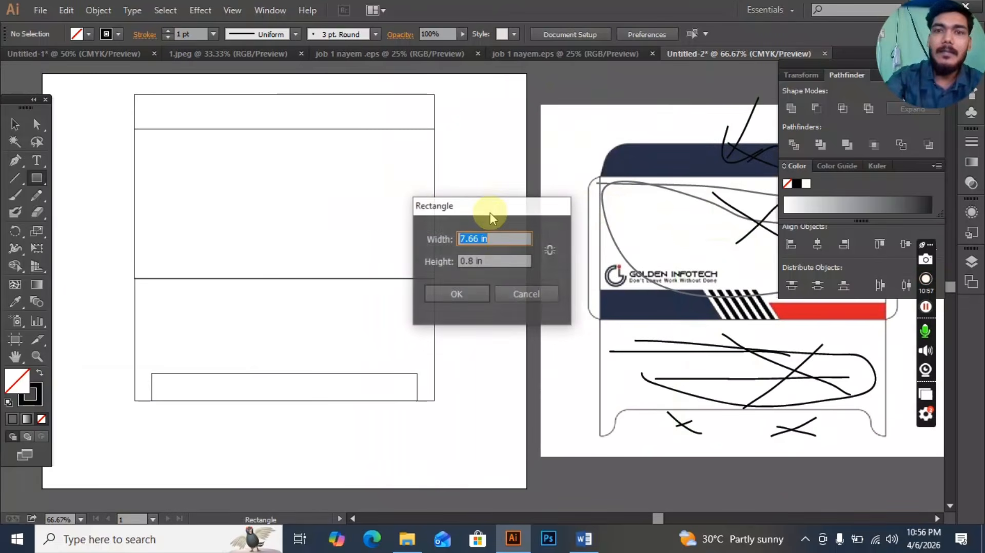
{"action": "left_click", "coordinate": [497, 260]}
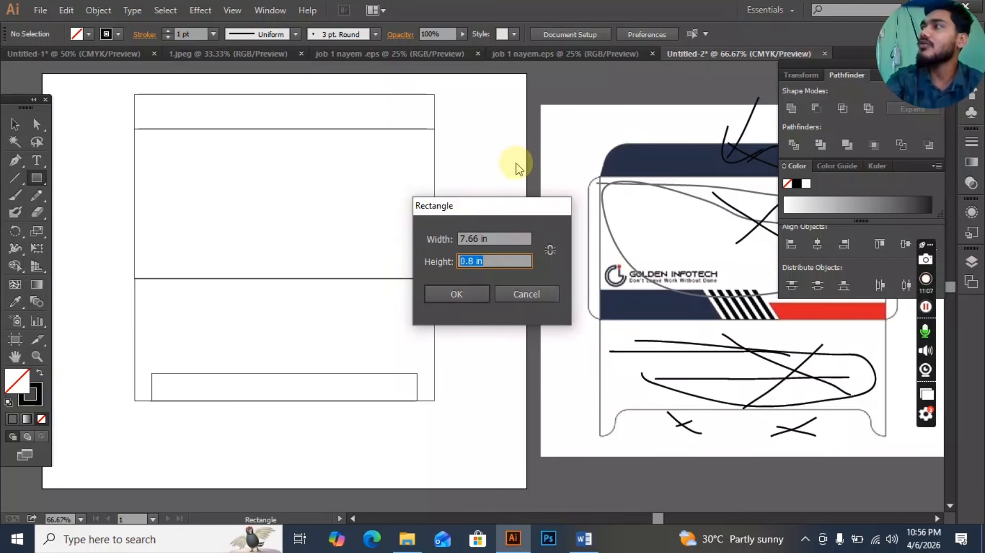
- Check the envelope DL size and seam overlap entries in the Word brief again and return to the rectangle being set up in Illustrator
{"action": "left_click", "coordinate": [584, 533]}
{"action": "scroll", "coordinate": [476, 439], "scroll_direction": "down", "scroll_amount": 10}
{"action": "scroll", "coordinate": [464, 213], "scroll_direction": "up", "scroll_amount": 1}
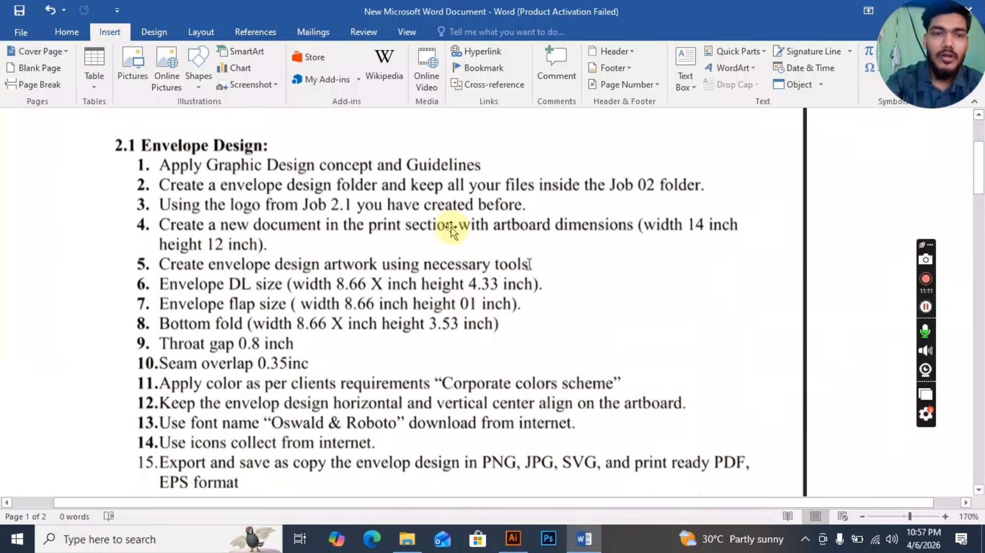
{"action": "scroll", "coordinate": [452, 228], "scroll_direction": "down", "scroll_amount": 1}
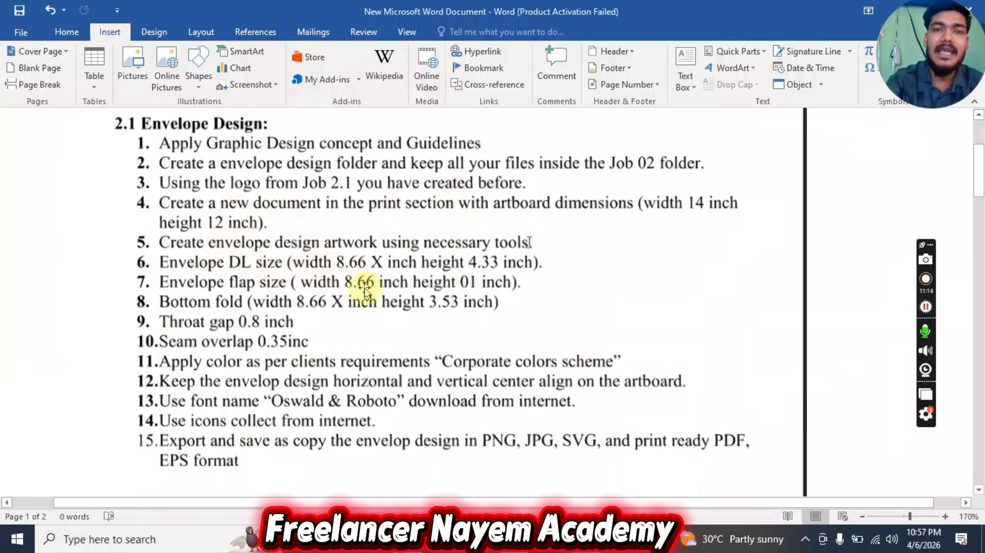
{"action": "left_click", "coordinate": [585, 534]}
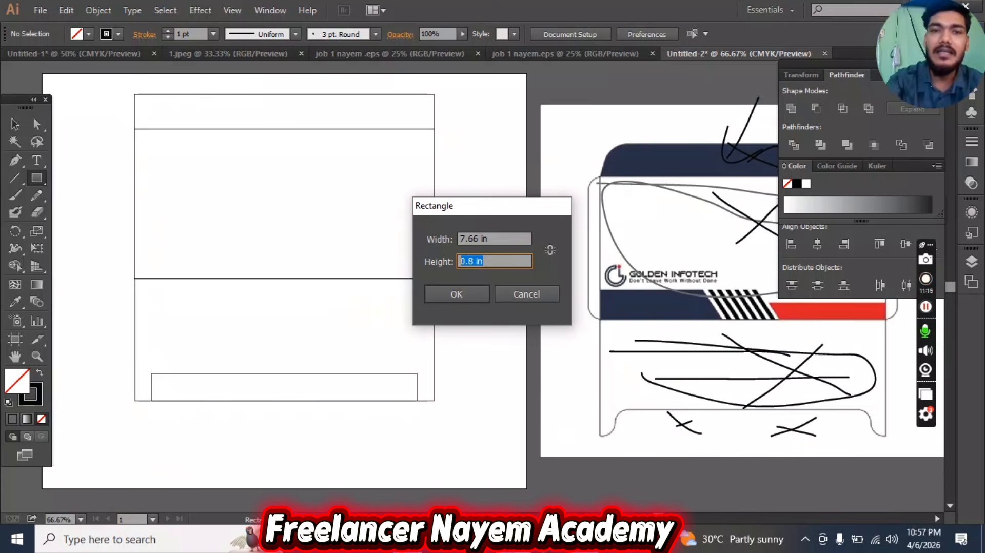
- Create the side seam rectangle with a width of 0.35 in and a height of 4.33 in
{"action": "type", "text": "3"}
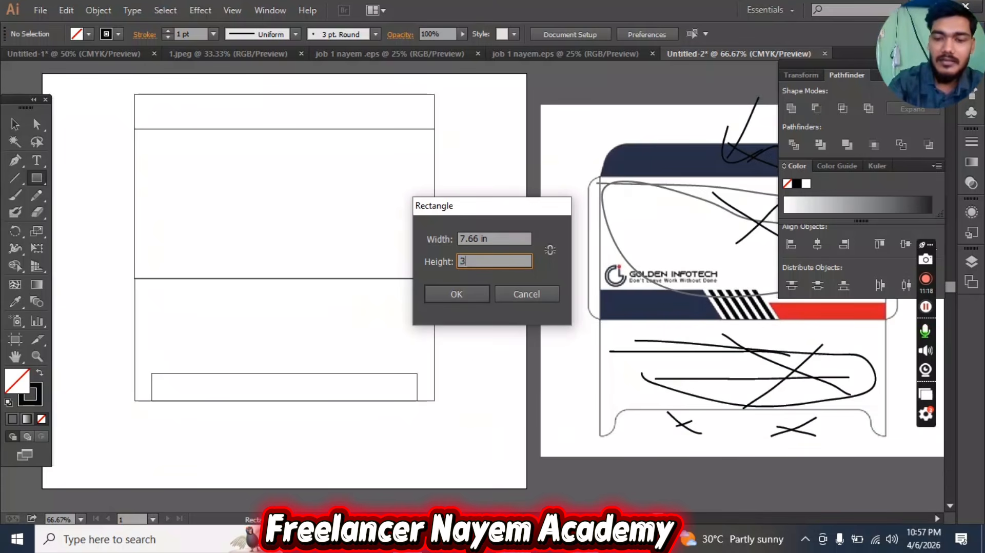
{"action": "key", "text": "BackSpace"}
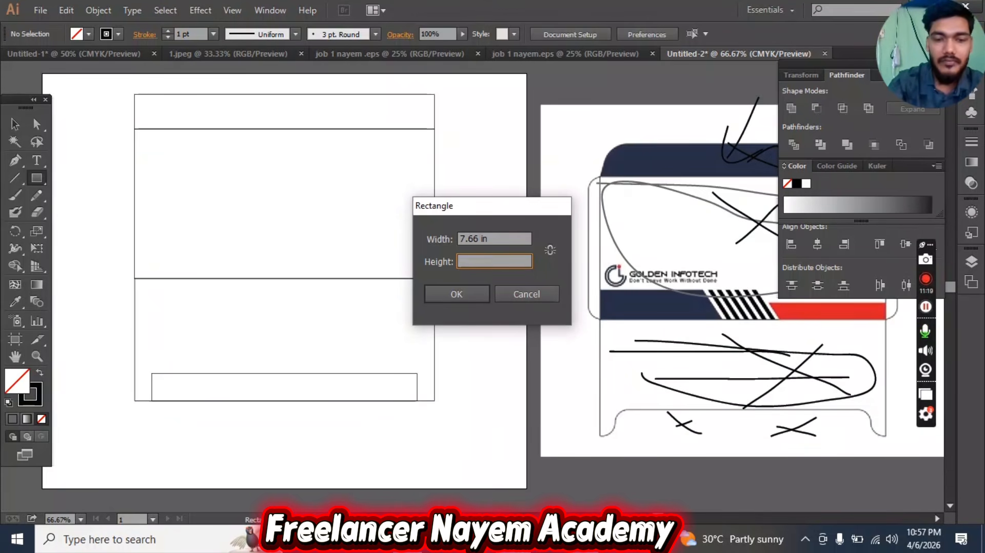
{"action": "type", "text": "4.33"}
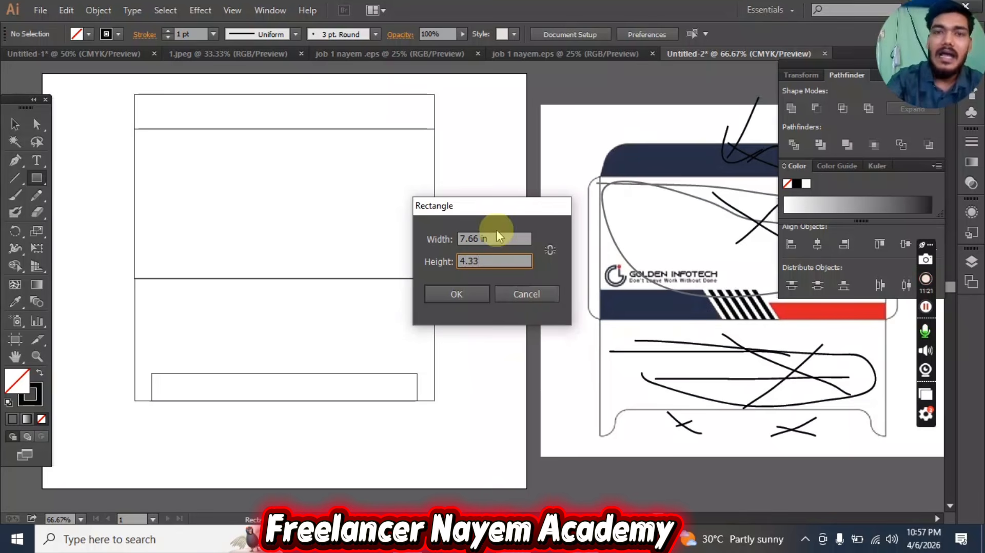
{"action": "left_click", "coordinate": [495, 238]}
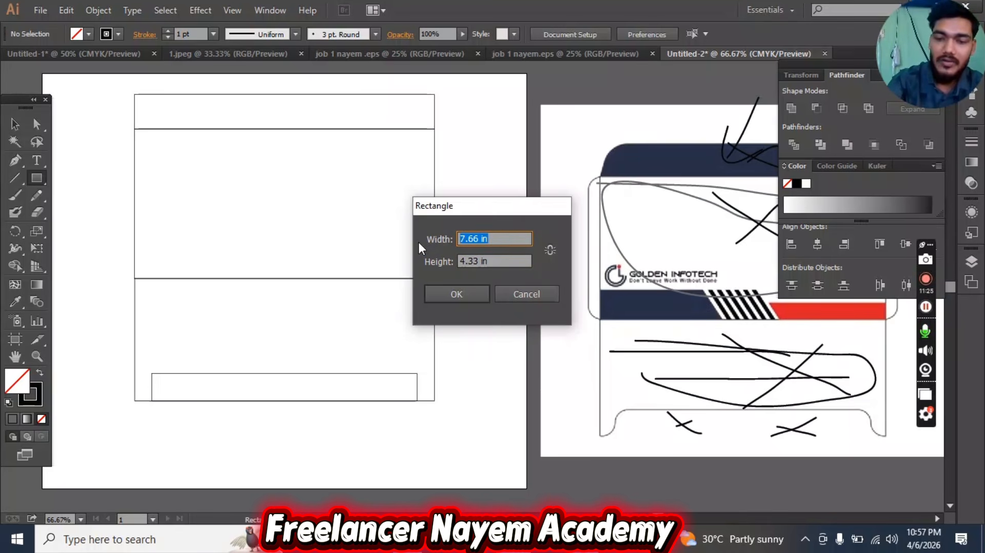
{"action": "type", "text": "0.35"}
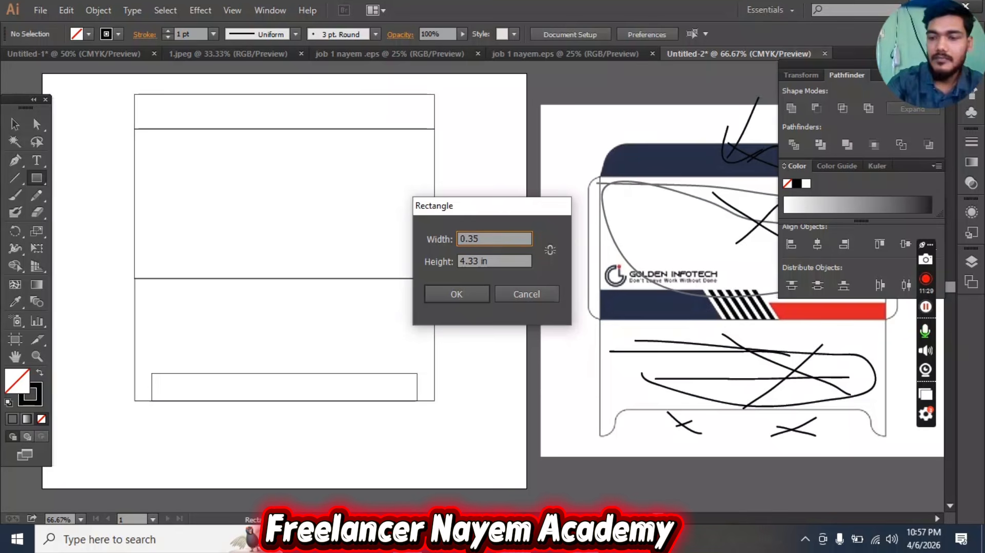
{"action": "key", "text": "Return"}
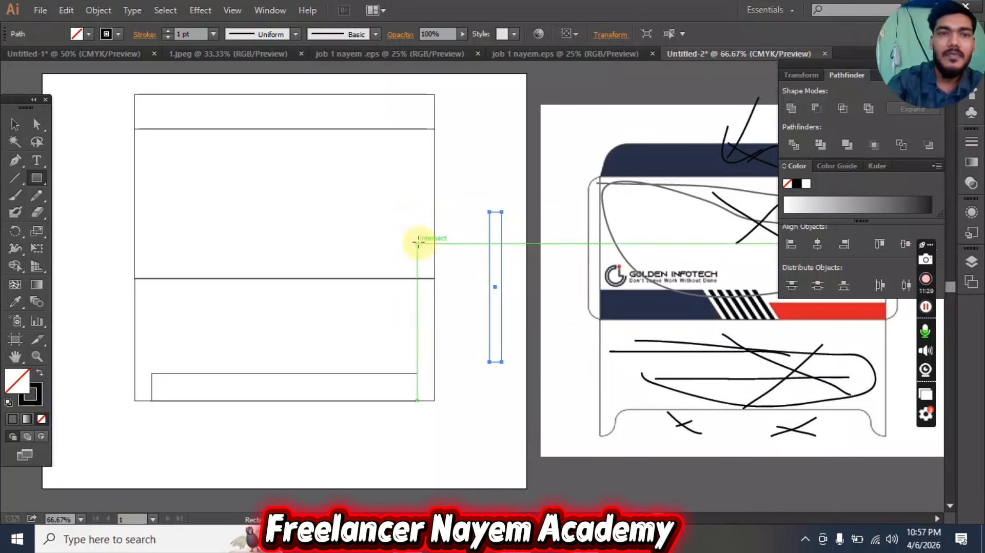
- Place the narrow seam rectangle against the left side of the envelope body and fine-adjust it so the shared edges coincide
{"action": "left_click", "coordinate": [15, 124]}
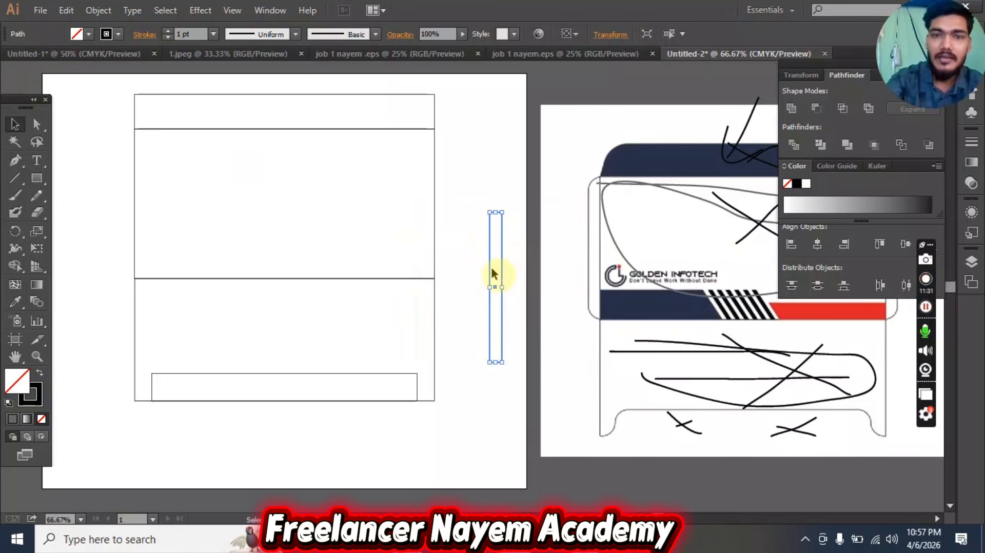
{"action": "left_click_drag", "start_coordinate": [492, 269], "coordinate": [125, 191]}
{"action": "left_click", "coordinate": [451, 164]}
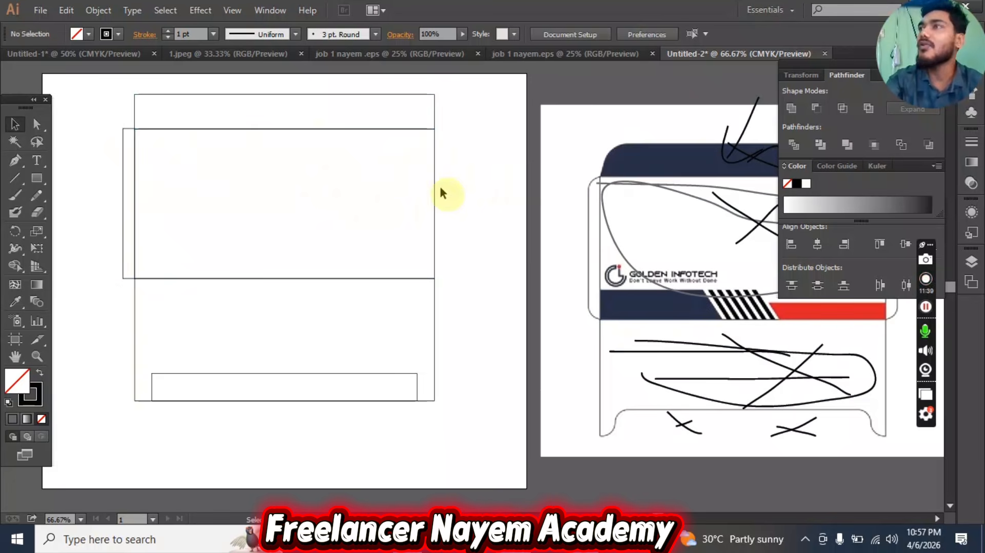
{"action": "left_click", "coordinate": [308, 237]}
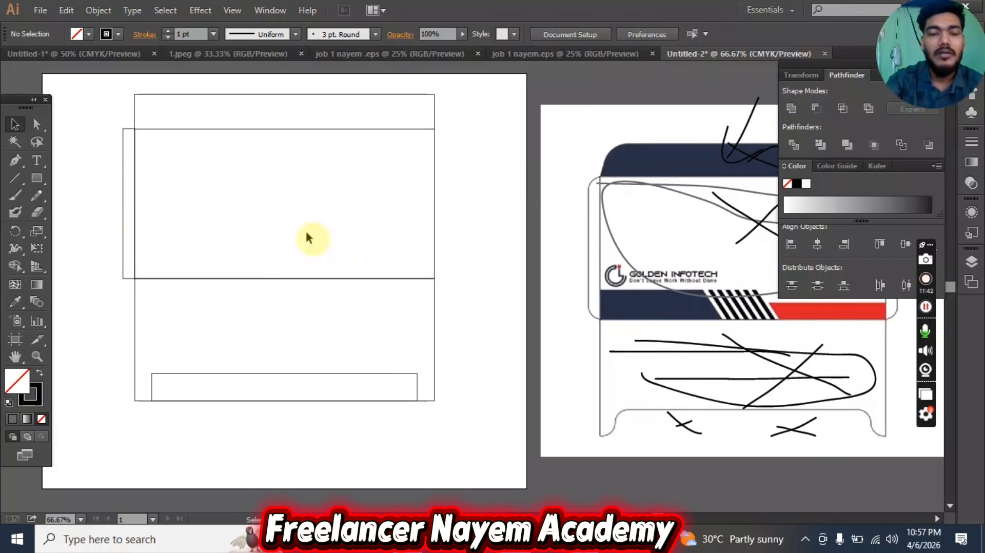
{"action": "scroll", "coordinate": [211, 185], "scroll_direction": "up", "scroll_amount": 2}
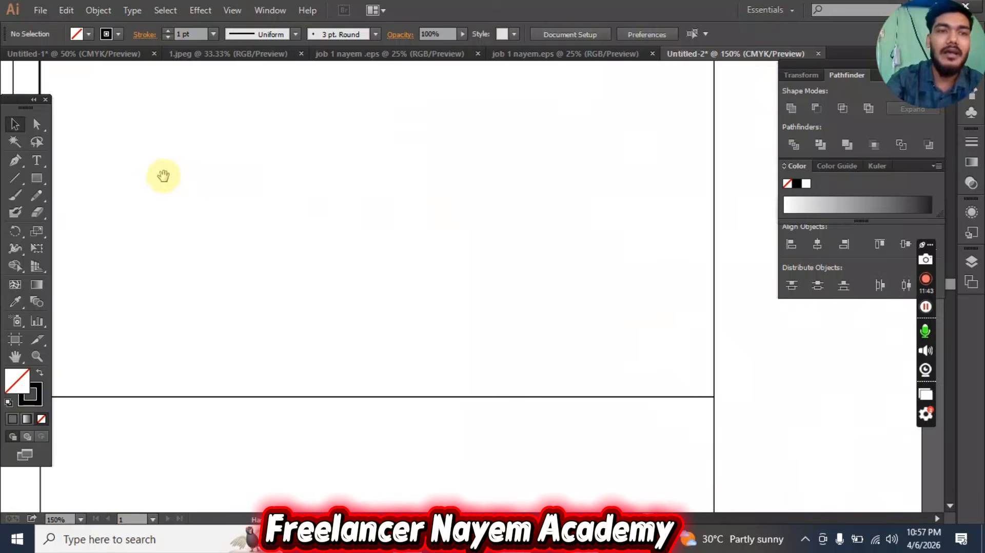
{"action": "left_click_drag", "start_coordinate": [162, 176], "coordinate": [427, 184]}
{"action": "scroll", "coordinate": [315, 191], "scroll_direction": "up", "scroll_amount": 1}
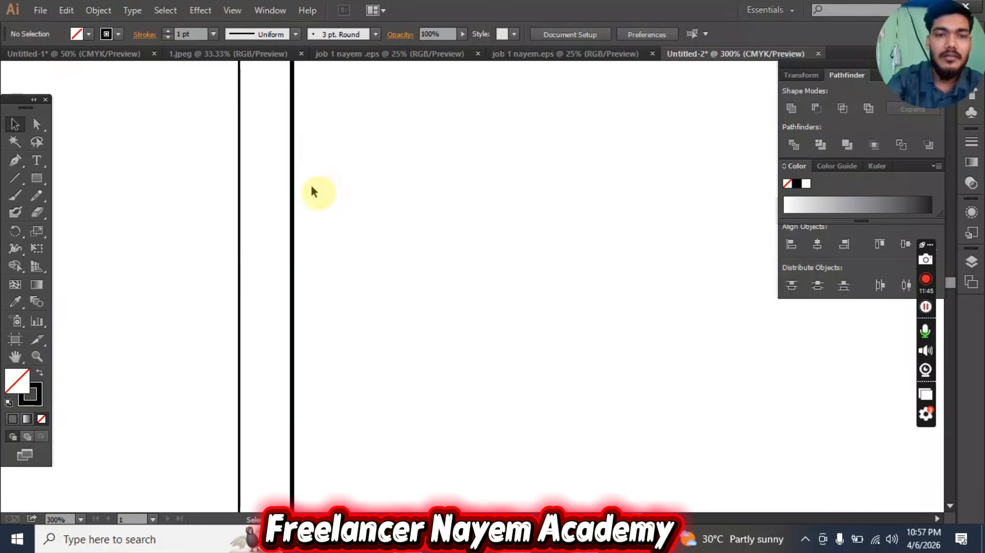
{"action": "left_click_drag", "start_coordinate": [241, 236], "coordinate": [238, 235]}
{"action": "left_click", "coordinate": [221, 232]}
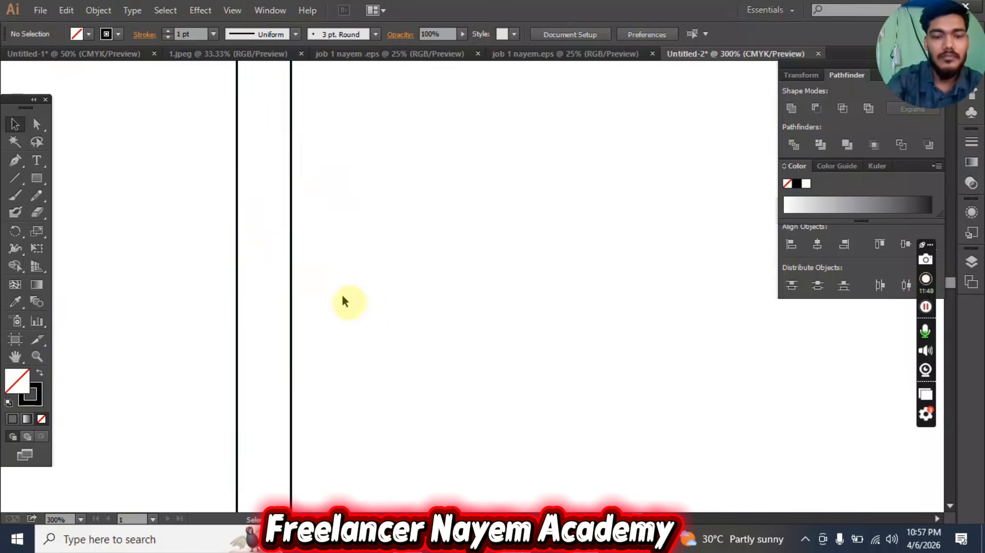
- Compare the throat gap rectangle at the bottom of the layout with the curved corner tabs of the reference envelope
{"action": "scroll", "coordinate": [347, 287], "scroll_direction": "down", "scroll_amount": 2}
{"action": "scroll", "coordinate": [450, 285], "scroll_direction": "down", "scroll_amount": 2}
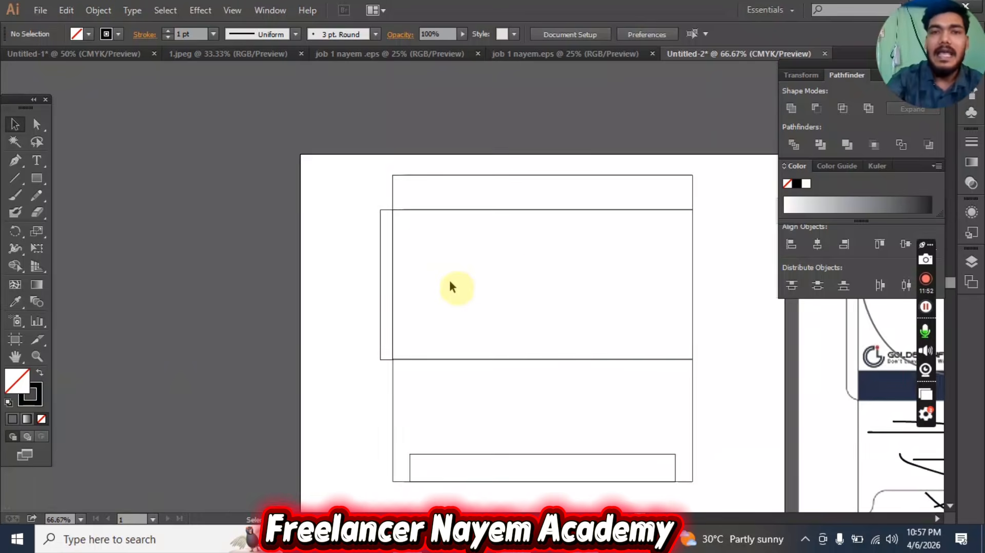
{"action": "left_click_drag", "start_coordinate": [501, 279], "coordinate": [453, 277]}
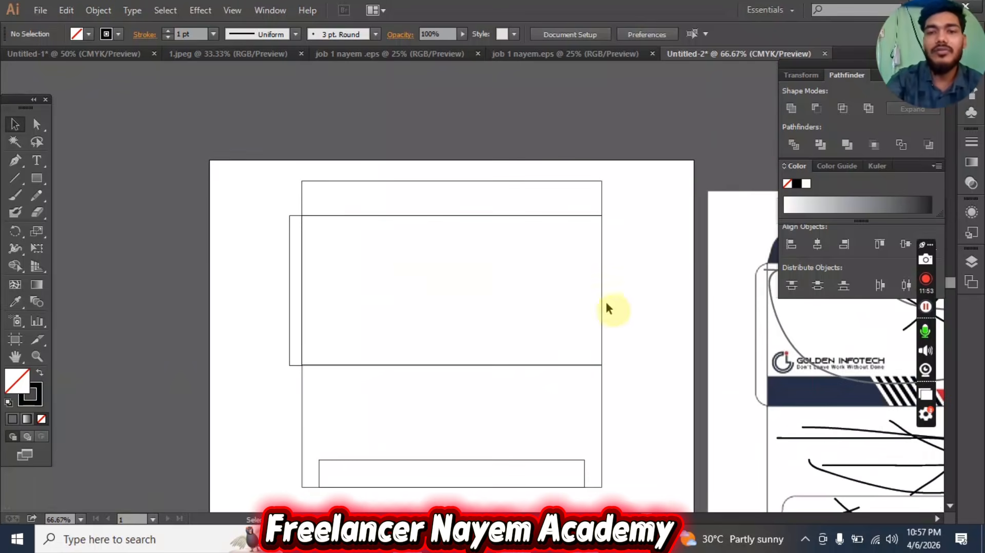
{"action": "left_click_drag", "start_coordinate": [600, 409], "coordinate": [599, 404]}
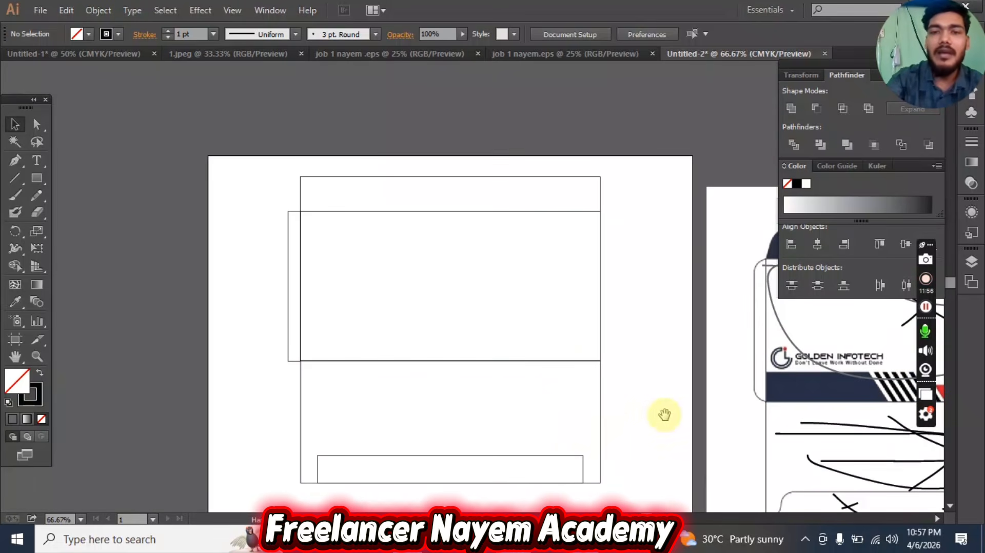
{"action": "left_click_drag", "start_coordinate": [649, 433], "coordinate": [603, 364]}
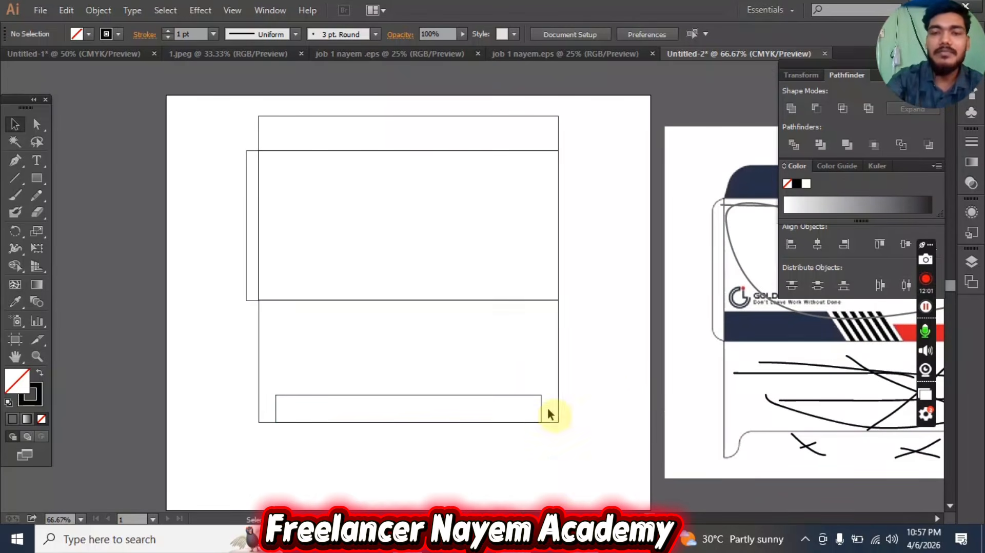
{"action": "scroll", "coordinate": [511, 402], "scroll_direction": "up", "scroll_amount": 1}
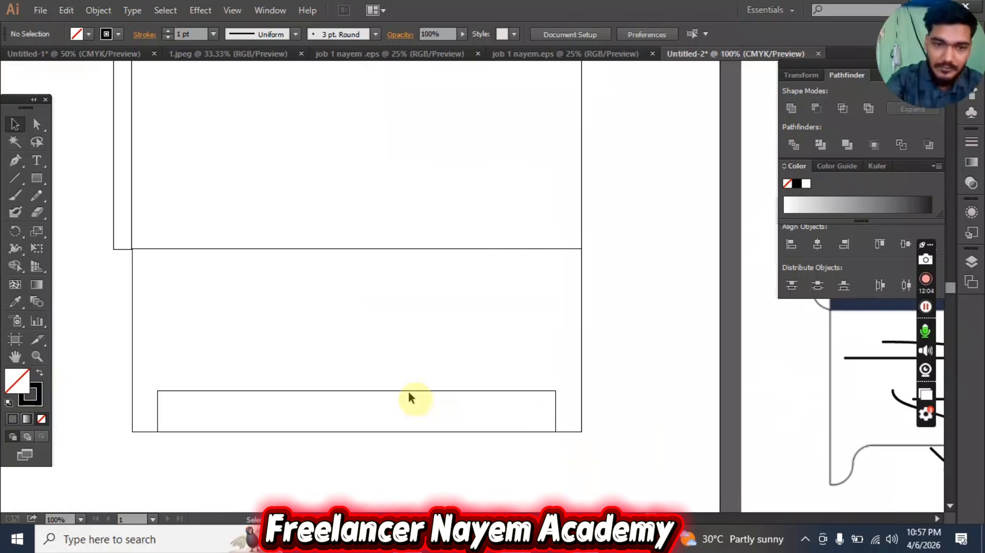
{"action": "left_click", "coordinate": [36, 124]}
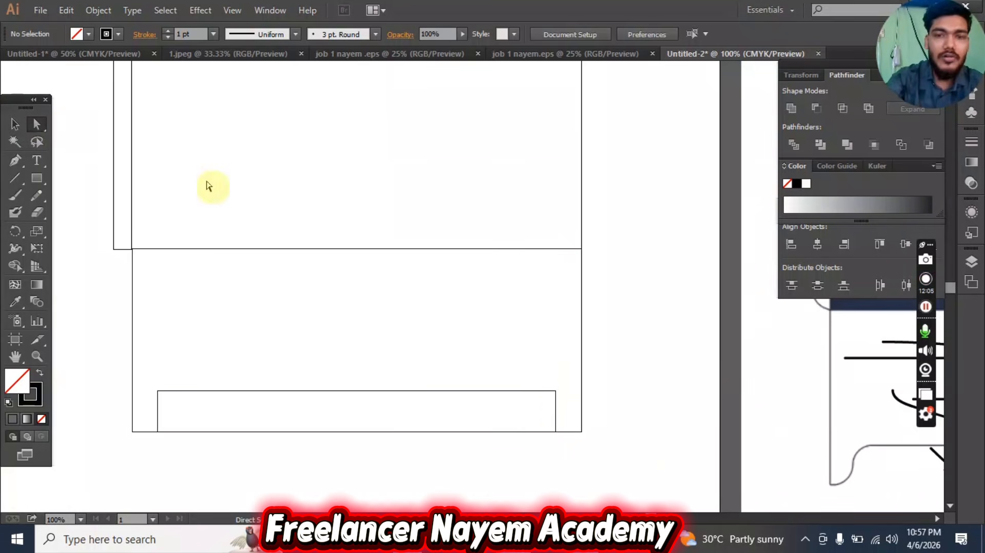
{"action": "left_click", "coordinate": [548, 399]}
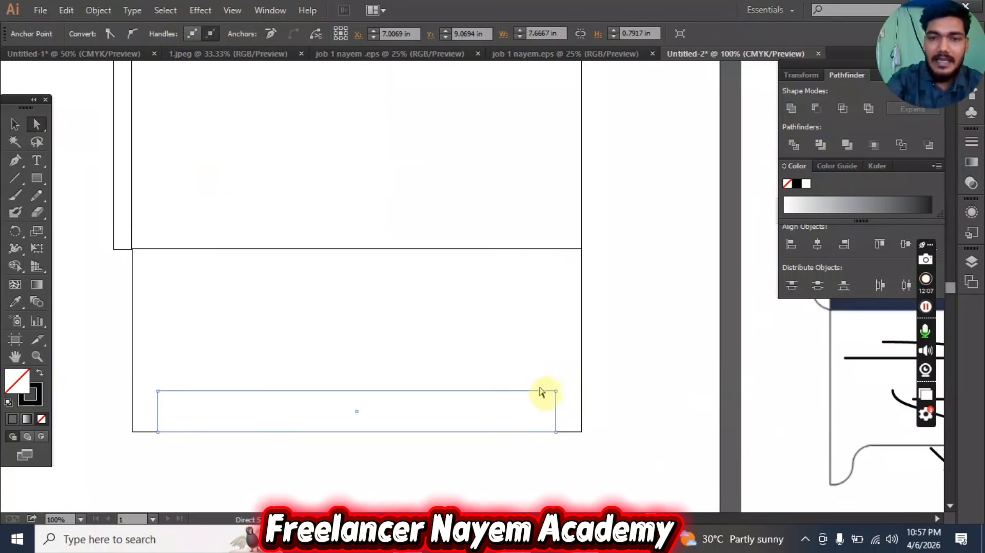
{"action": "scroll", "coordinate": [577, 416], "scroll_direction": "down", "scroll_amount": 2}
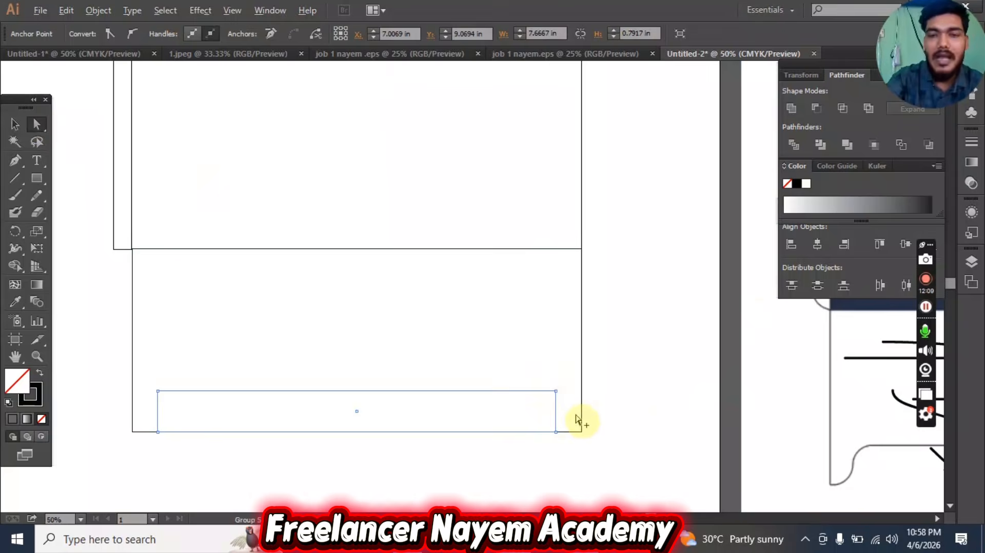
{"action": "scroll", "coordinate": [595, 428], "scroll_direction": "up", "scroll_amount": 2}
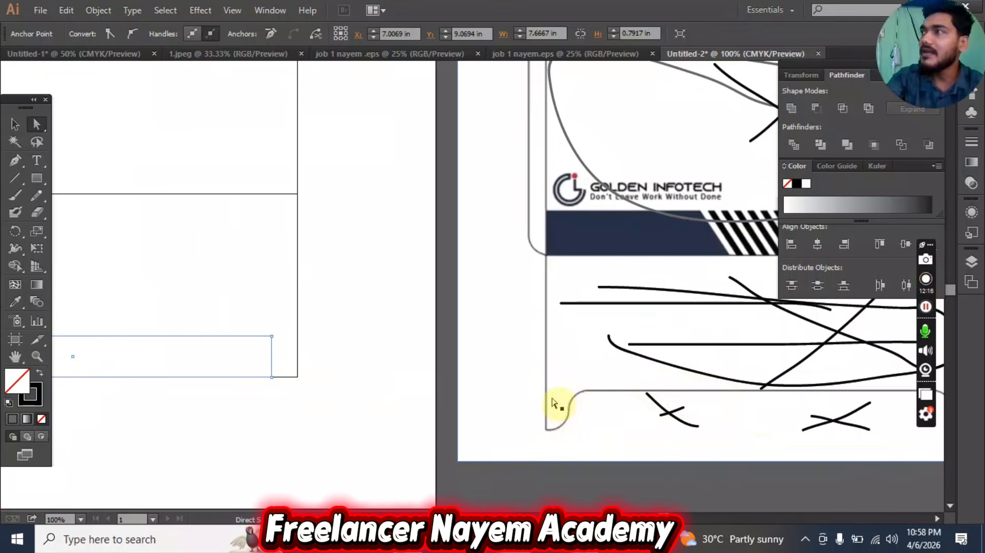
{"action": "left_click_drag", "start_coordinate": [257, 297], "coordinate": [213, 257]}
{"action": "left_click_drag", "start_coordinate": [319, 299], "coordinate": [418, 300]}
{"action": "left_click", "coordinate": [310, 397]}
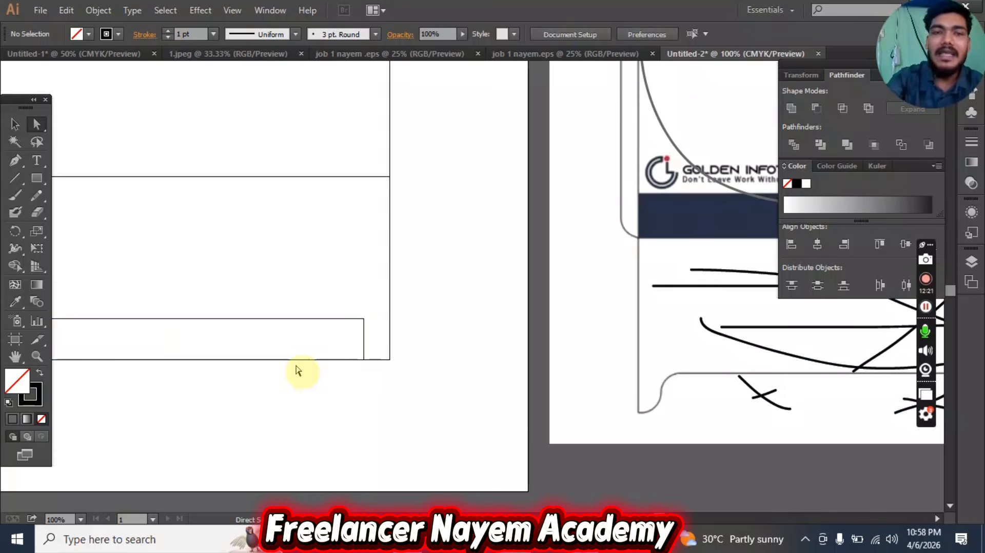
- Examine the bottom fold panel and the throat gap rectangle as separate shapes by selecting them together and individually
{"action": "left_click_drag", "start_coordinate": [214, 294], "coordinate": [359, 280]}
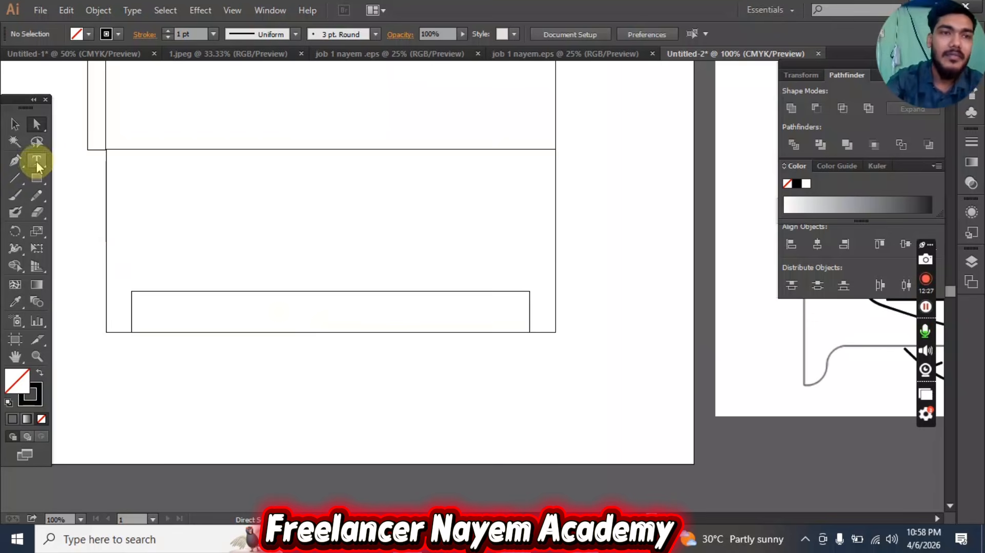
{"action": "left_click_drag", "start_coordinate": [277, 347], "coordinate": [224, 286]}
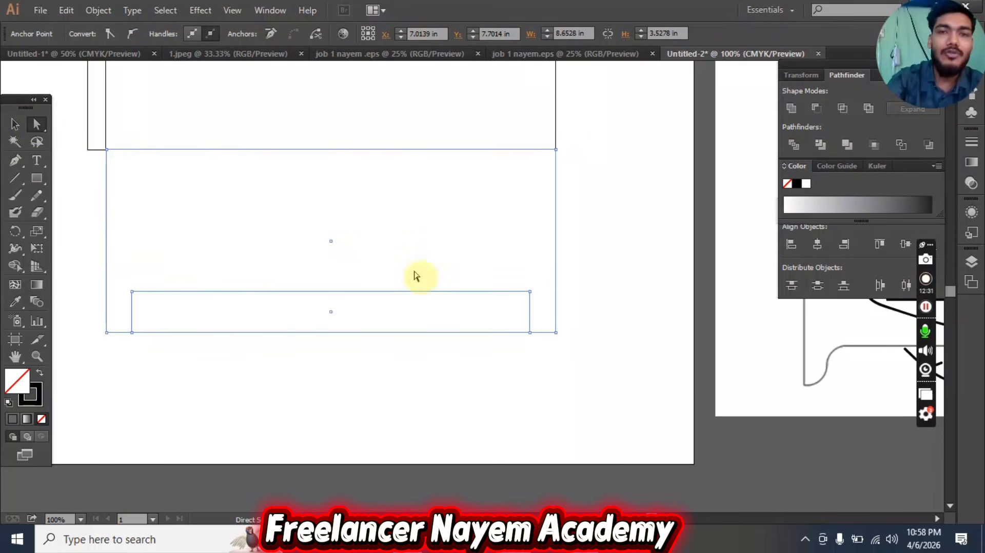
{"action": "left_click", "coordinate": [15, 124]}
{"action": "left_click", "coordinate": [501, 420]}
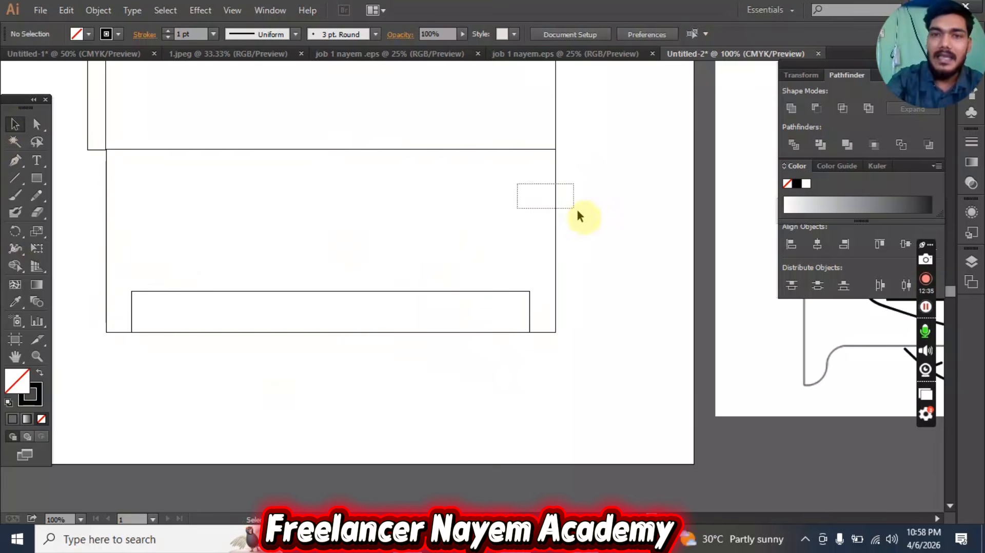
{"action": "left_click_drag", "start_coordinate": [577, 211], "coordinate": [578, 210]}
{"action": "left_click", "coordinate": [450, 291]}
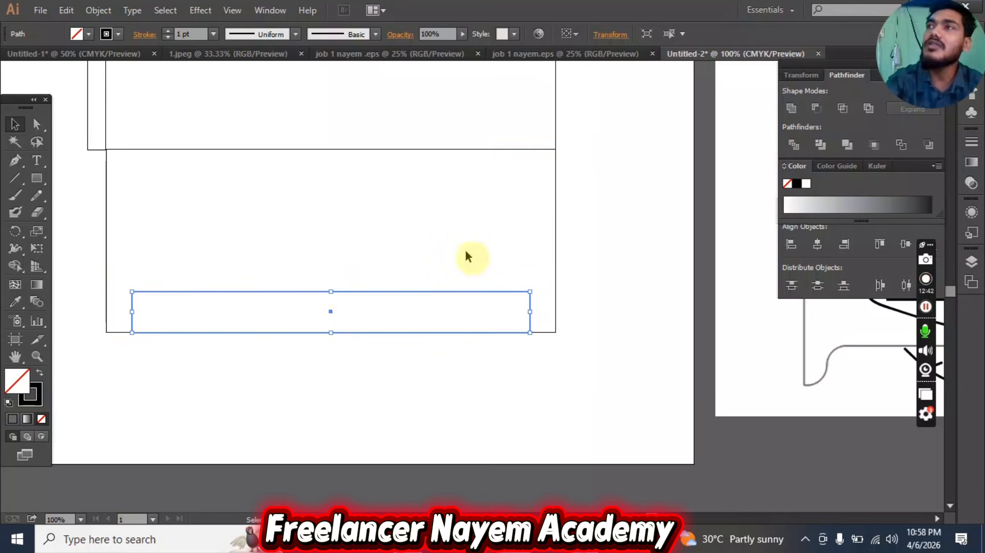
{"action": "left_click", "coordinate": [587, 205]}
{"action": "left_click", "coordinate": [556, 208]}
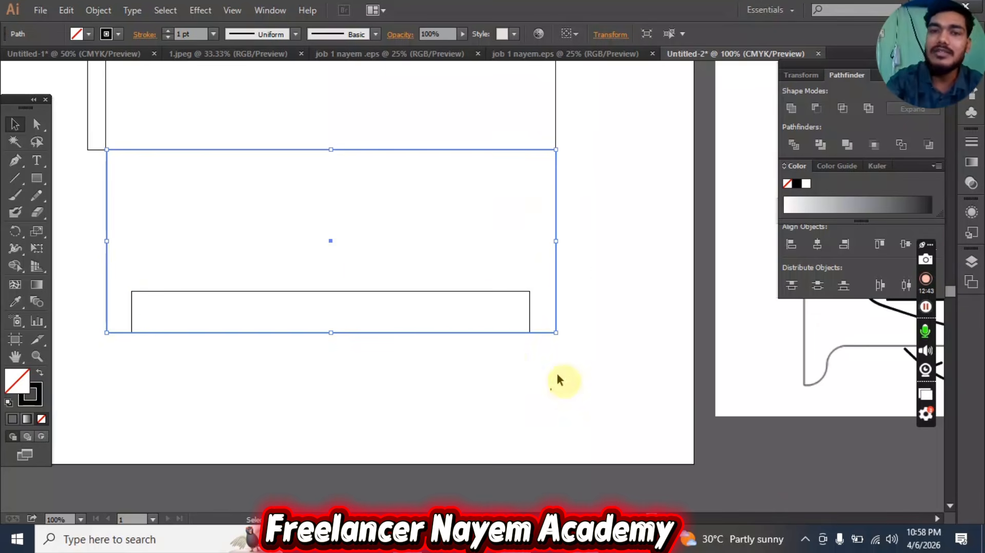
- Cut the throat gap rectangle out of the bottom fold panel with the Shape Builder tool, leaving a tab at each side
{"action": "left_click_drag", "start_coordinate": [557, 371], "coordinate": [408, 258]}
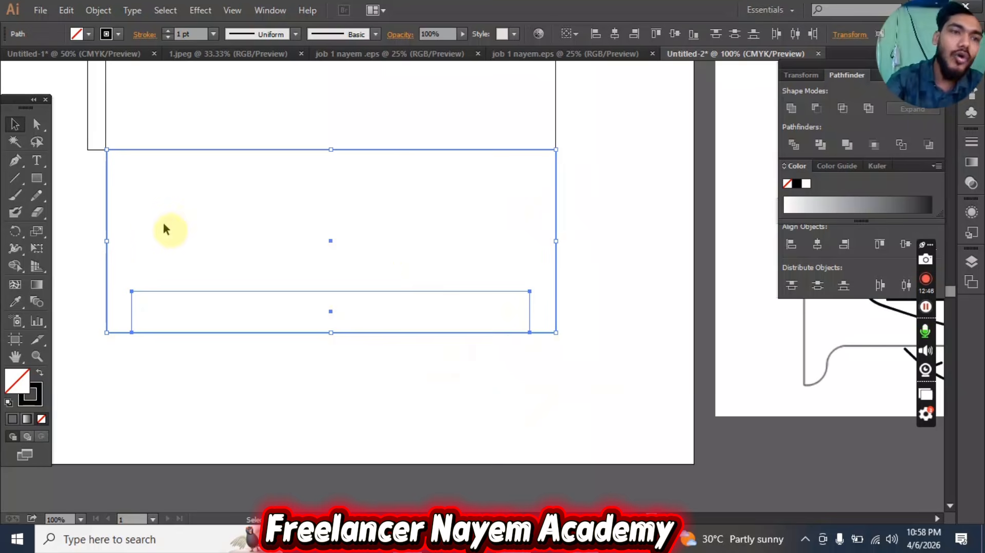
{"action": "left_click", "coordinate": [15, 265]}
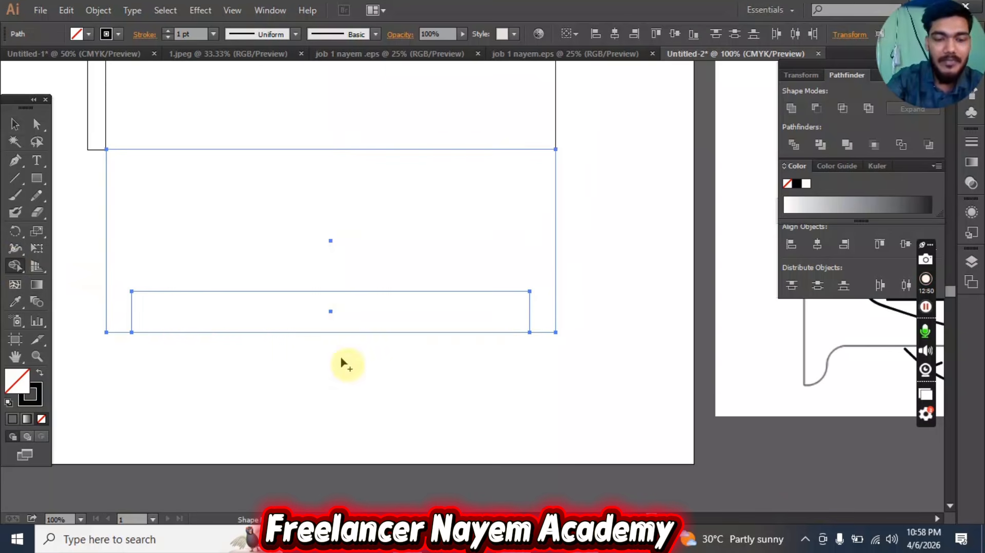
{"action": "left_click", "coordinate": [336, 323], "text": "alt"}
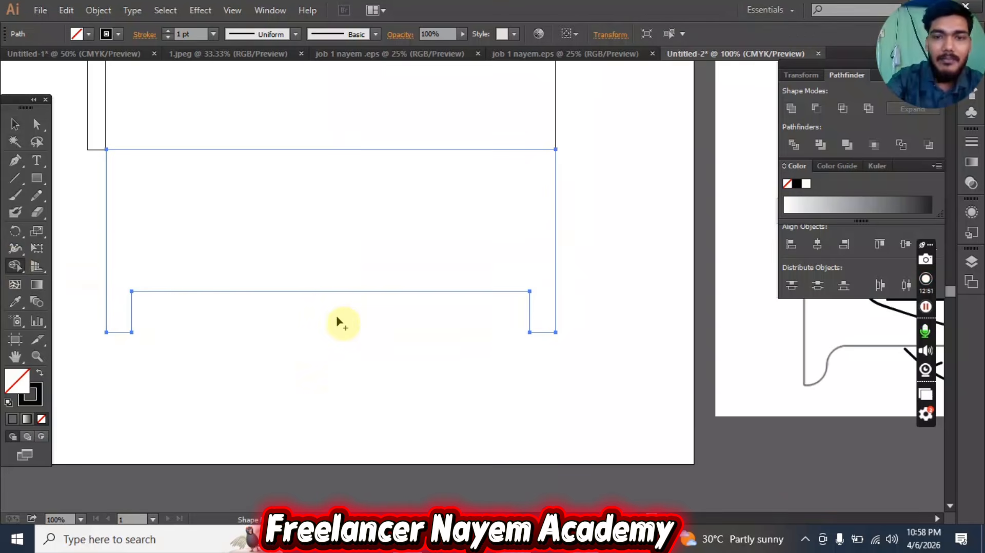
{"action": "left_click", "coordinate": [15, 124]}
{"action": "left_click", "coordinate": [408, 365]}
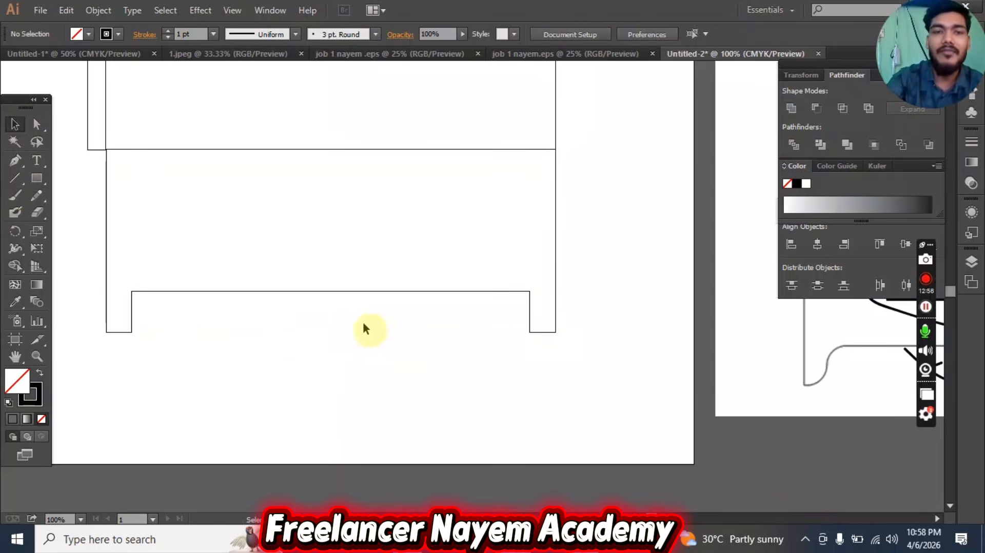
- Shift the throat gap's two upper corner anchors inward about 0.04 in each so the gap's sides taper
{"action": "scroll", "coordinate": [567, 368], "scroll_direction": "right", "scroll_amount": 3}
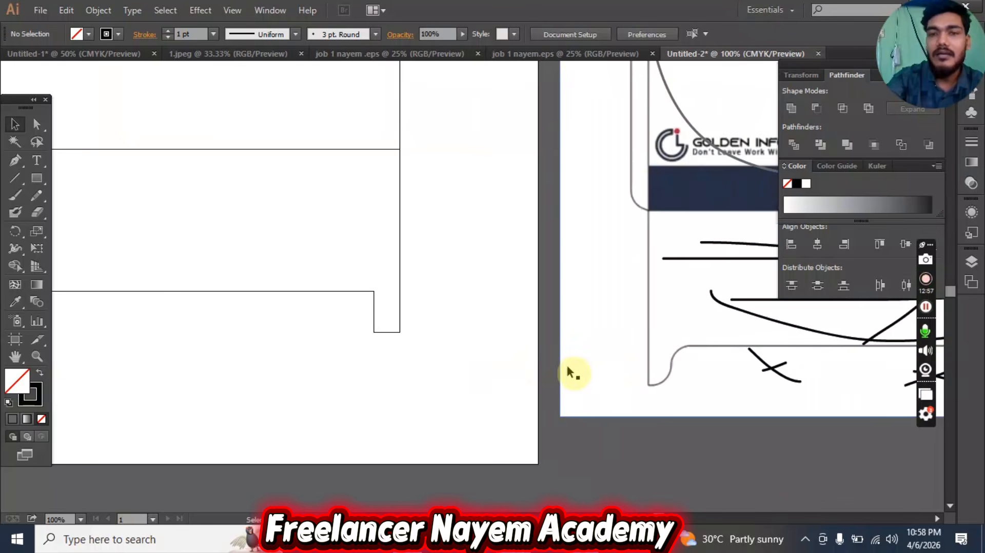
{"action": "left_click_drag", "start_coordinate": [235, 292], "coordinate": [469, 310]}
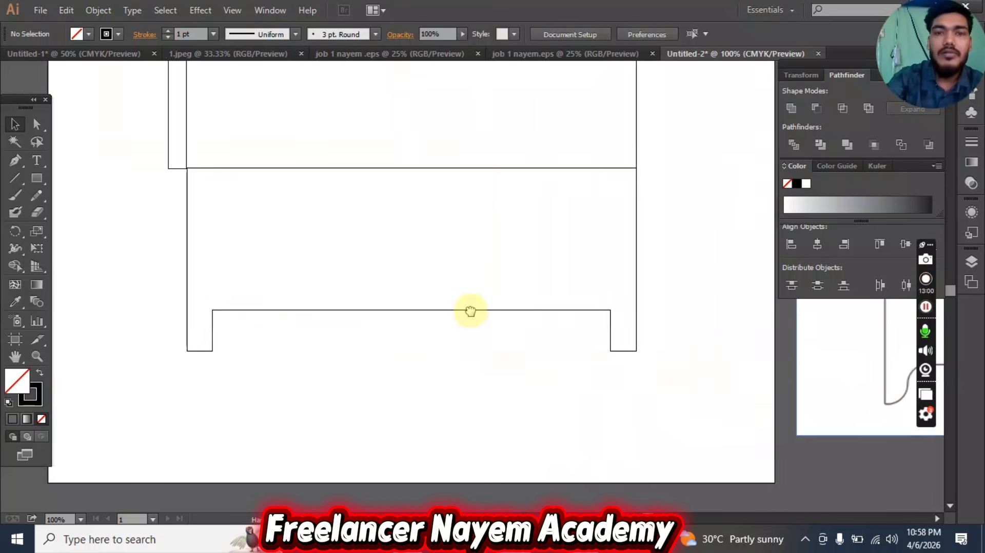
{"action": "left_click", "coordinate": [37, 125]}
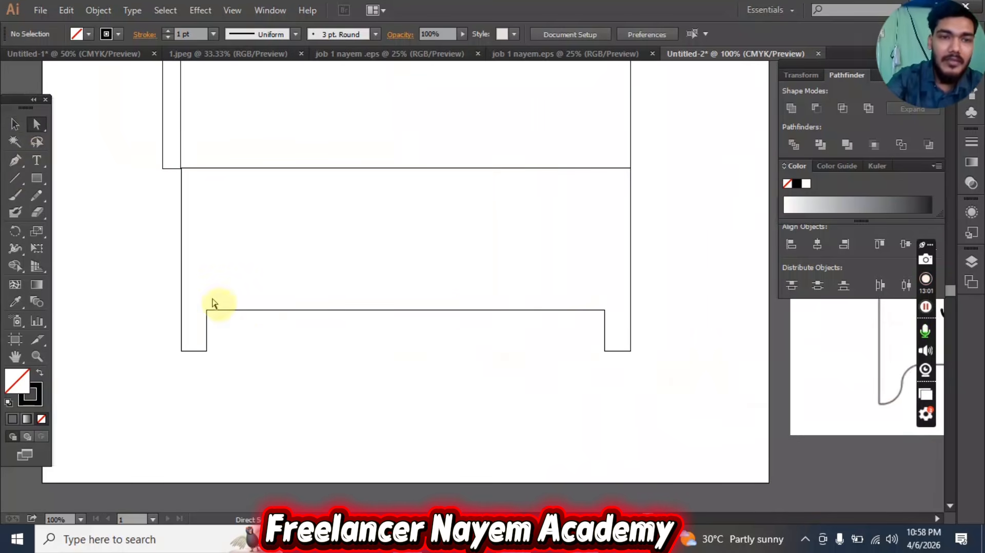
{"action": "left_click", "coordinate": [207, 310]}
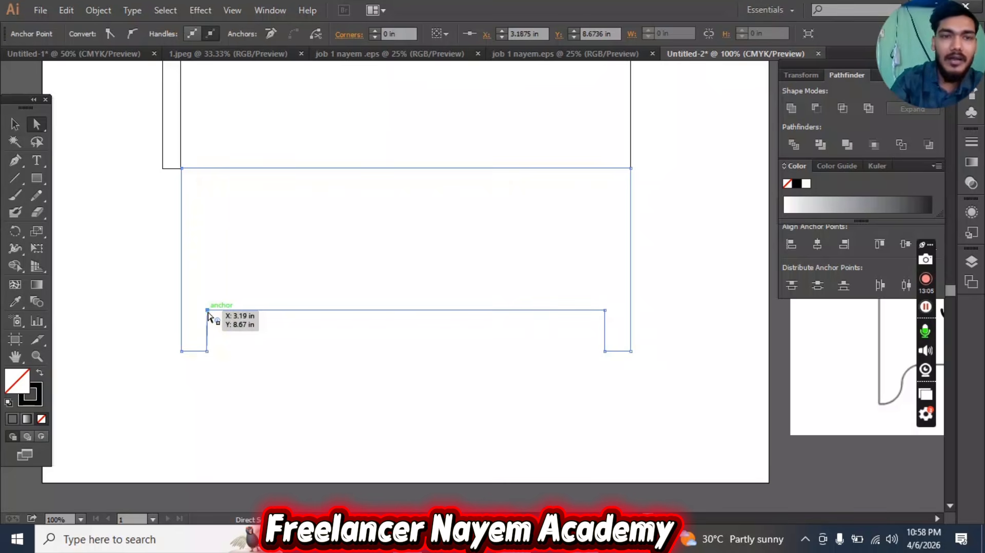
{"action": "key", "text": "Right"}
{"action": "key", "text": "Right"}
{"action": "key", "text": "Right"}
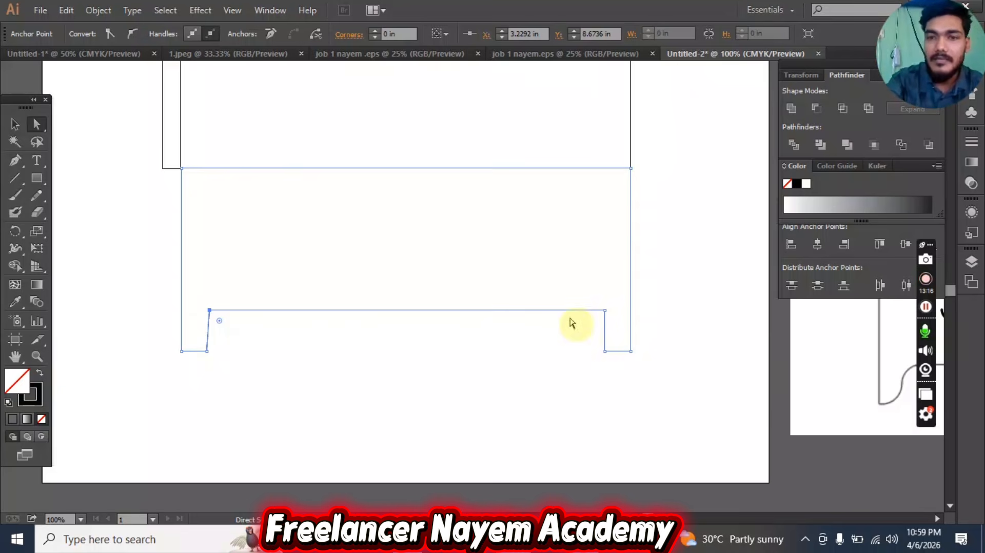
{"action": "left_click", "coordinate": [606, 312]}
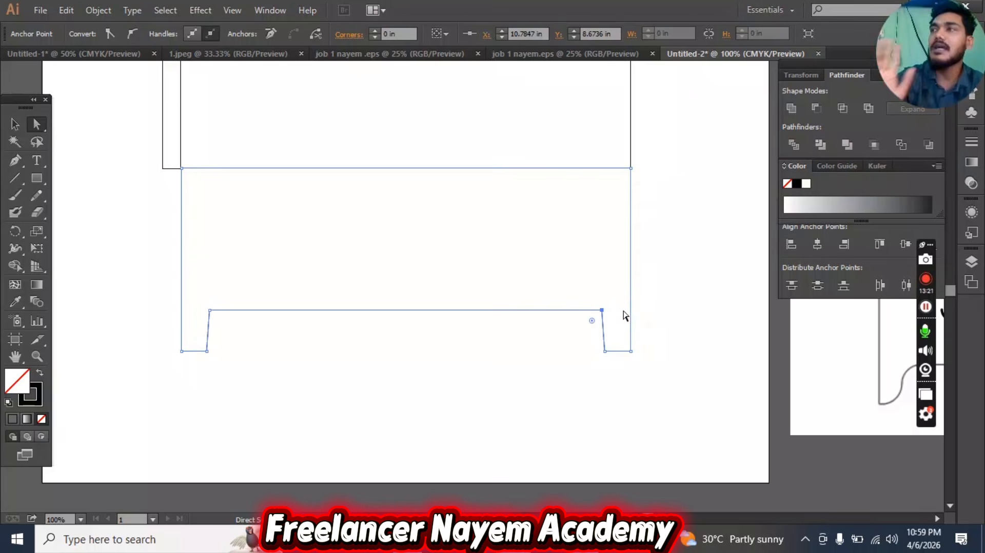
{"action": "left_click", "coordinate": [239, 309]}
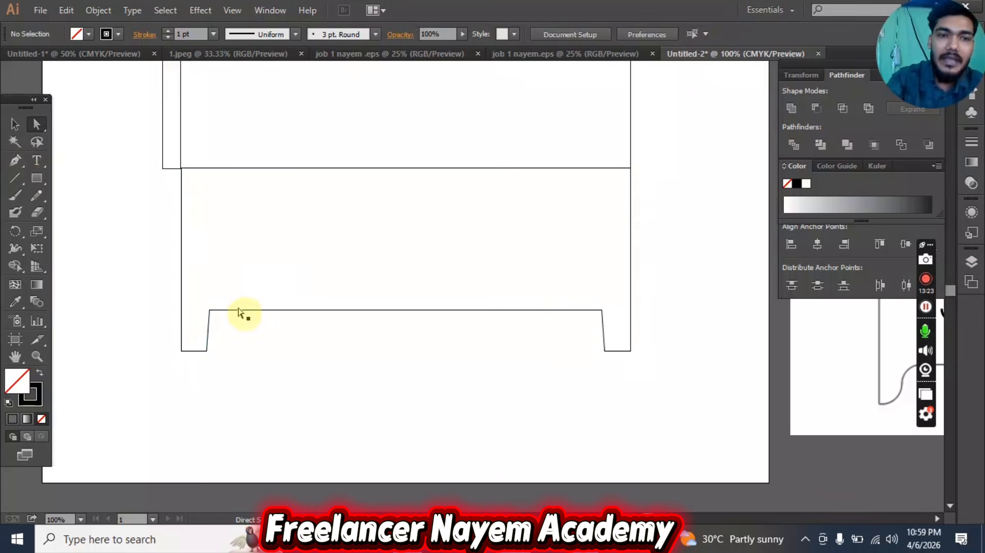
- Round the throat gap's two upper corners together to a radius of about 0.4 in
{"action": "left_click_drag", "start_coordinate": [732, 339], "coordinate": [655, 341]}
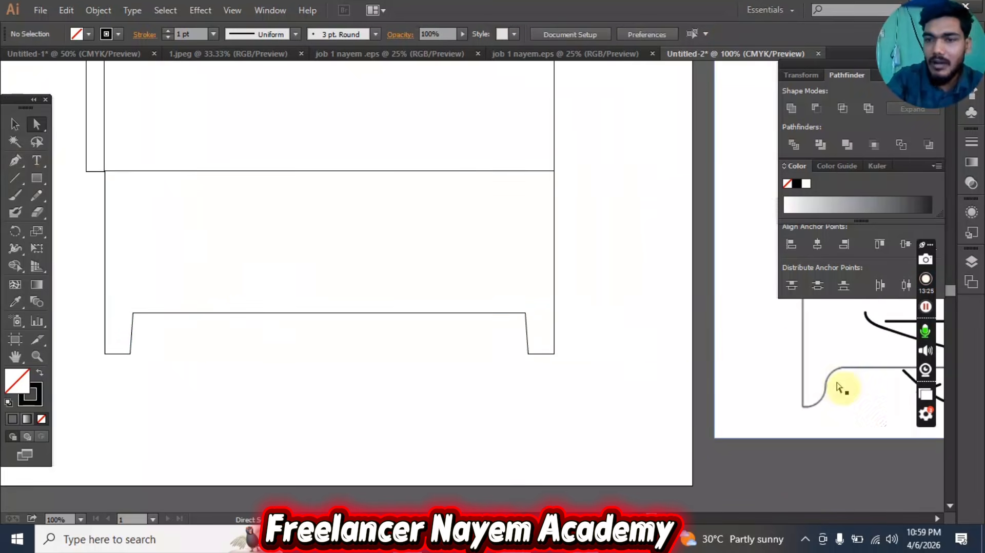
{"action": "left_click", "coordinate": [133, 314]}
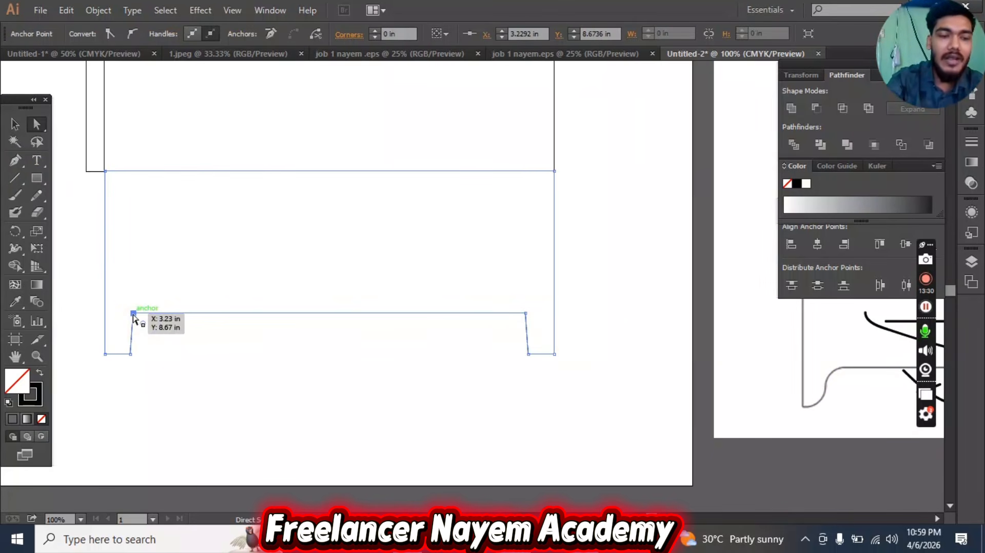
{"action": "left_click", "coordinate": [526, 314], "text": "shift"}
{"action": "left_click", "coordinate": [525, 314], "text": "shift"}
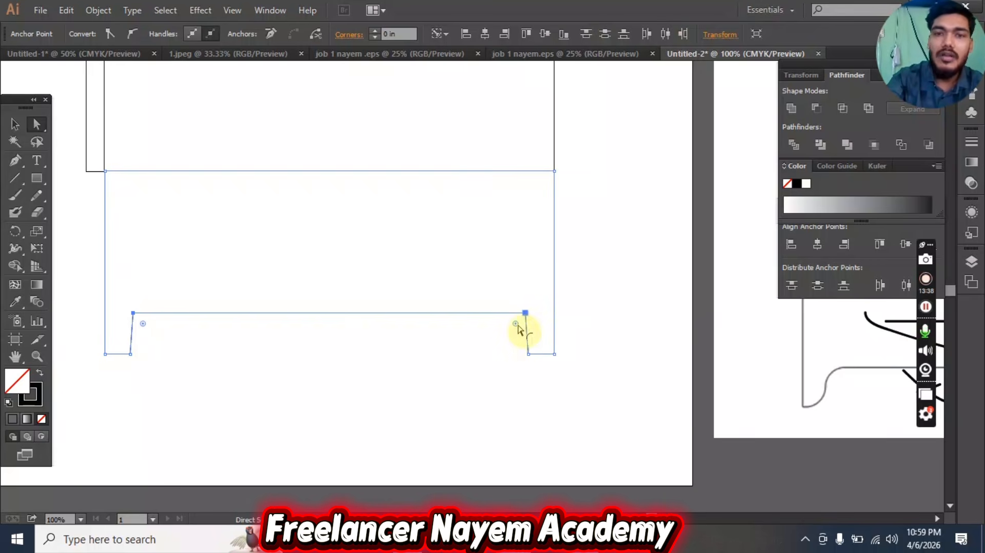
{"action": "left_click_drag", "start_coordinate": [516, 329], "coordinate": [503, 337]}
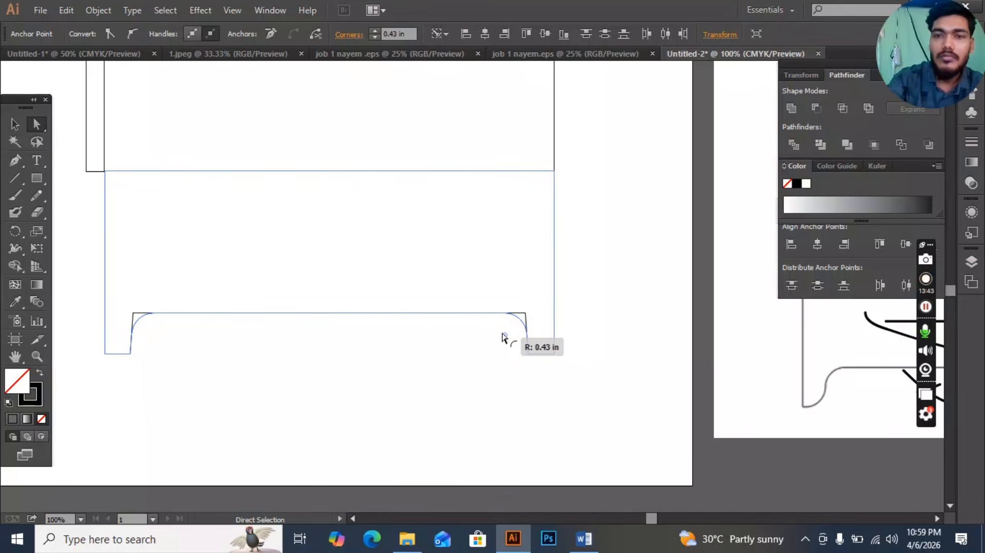
{"action": "left_click_drag", "start_coordinate": [503, 337], "coordinate": [505, 339]}
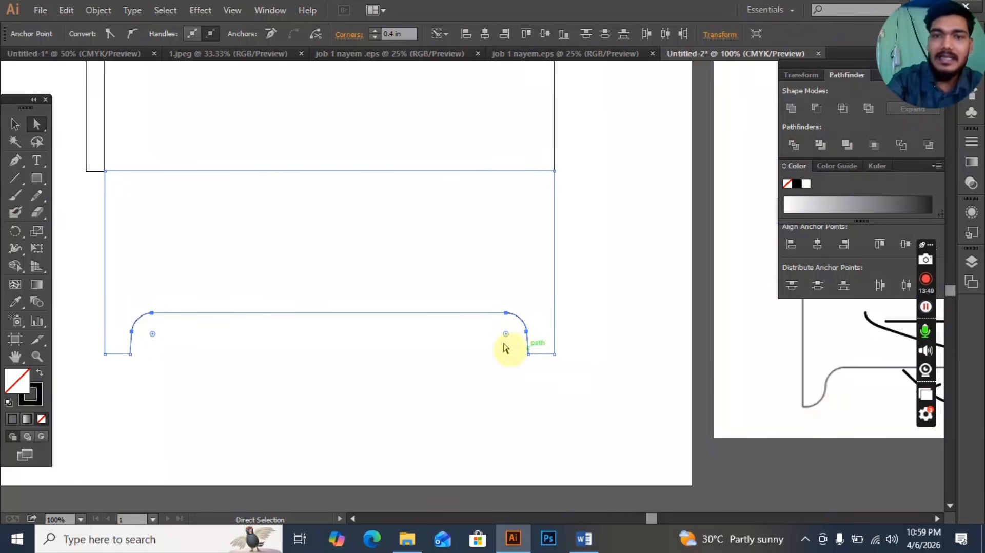
{"action": "left_click", "coordinate": [485, 352]}
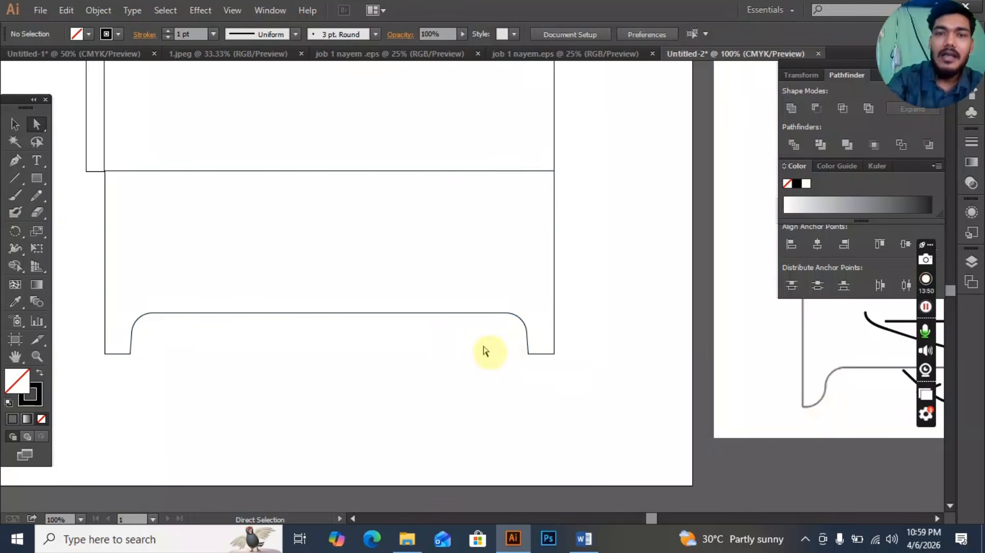
- Round the inner bottom corners of both bottom fold tabs together to a radius of about 0.39 in, forming S-curves
{"action": "left_click", "coordinate": [528, 354]}
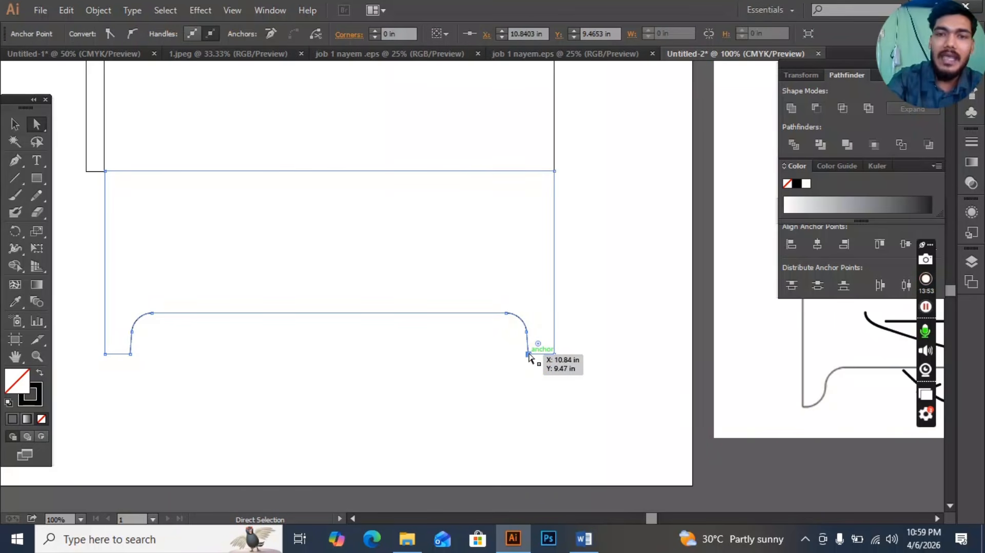
{"action": "left_click", "coordinate": [131, 355], "text": "shift"}
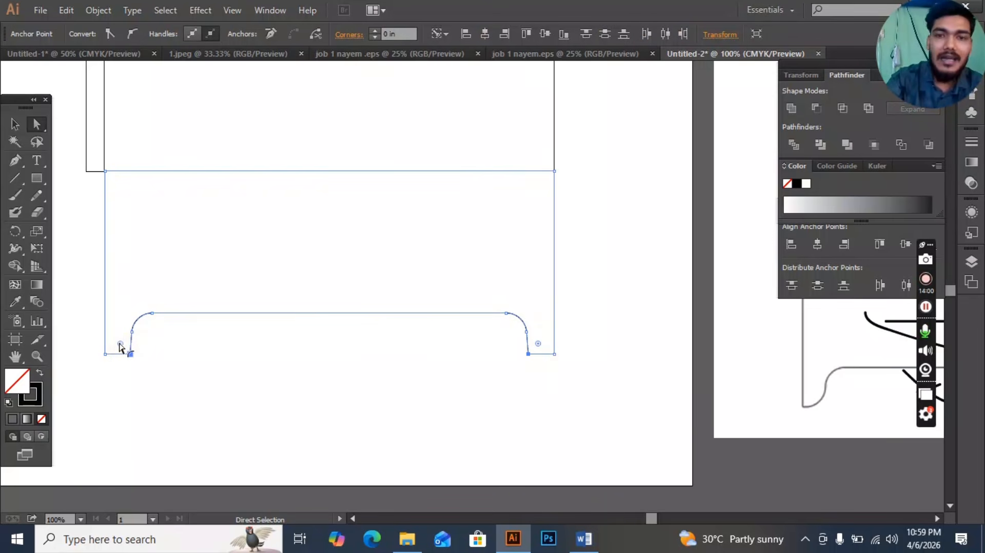
{"action": "left_click_drag", "start_coordinate": [118, 347], "coordinate": [113, 338]}
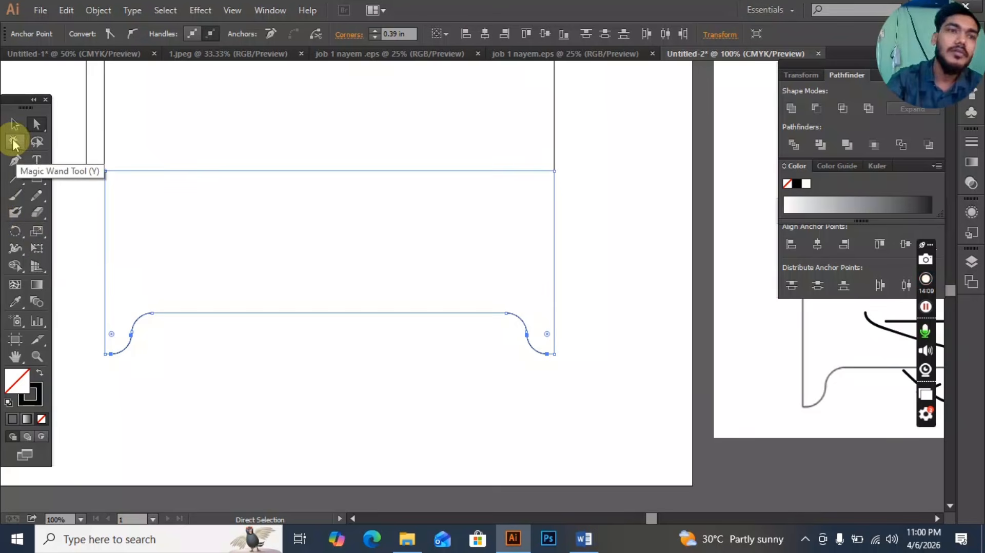
{"action": "left_click", "coordinate": [15, 123]}
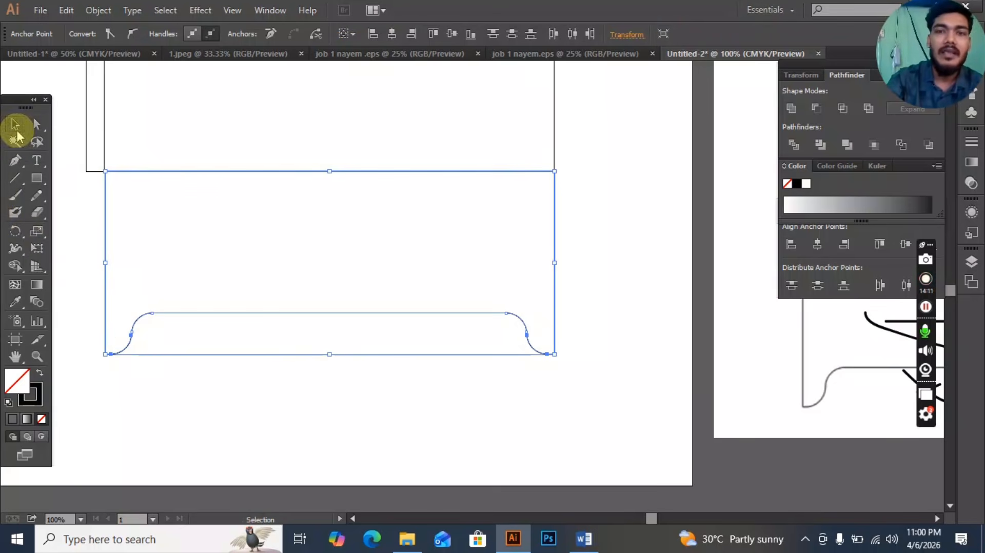
{"action": "left_click", "coordinate": [343, 421]}
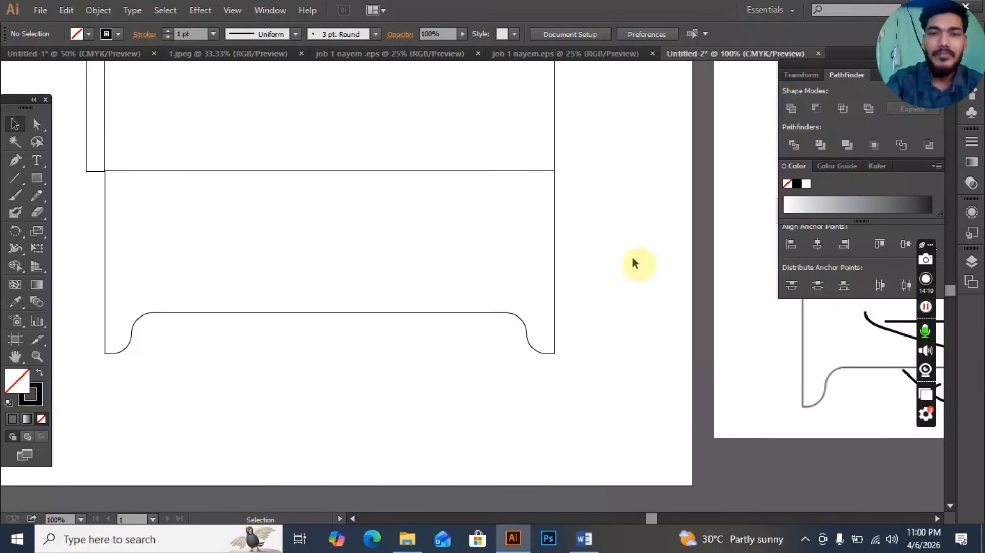
- Taper the side seam rectangle by shifting its outer upper corner down and its outer lower corner up about 0.06 in each
{"action": "scroll", "coordinate": [451, 234], "scroll_direction": "up", "scroll_amount": 5}
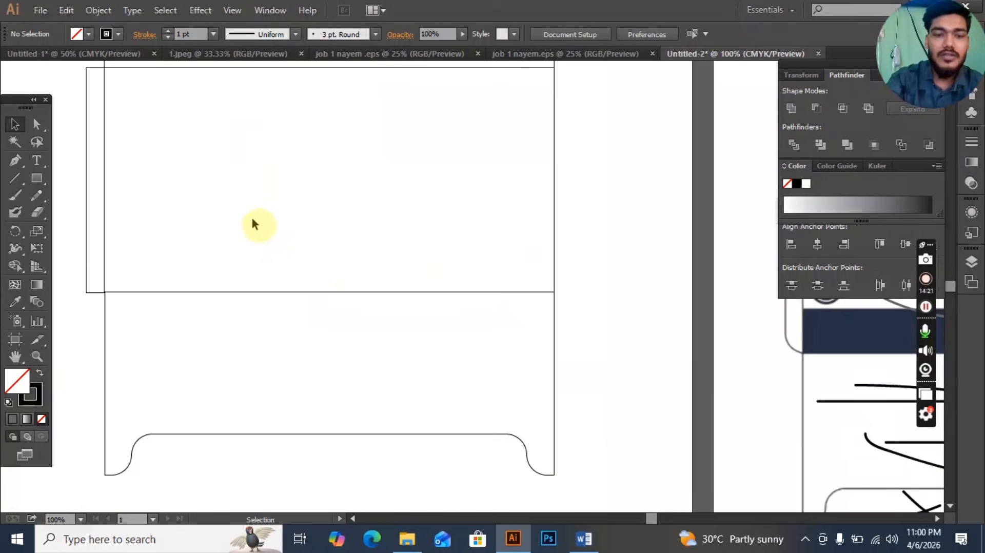
{"action": "left_click_drag", "start_coordinate": [172, 211], "coordinate": [202, 275]}
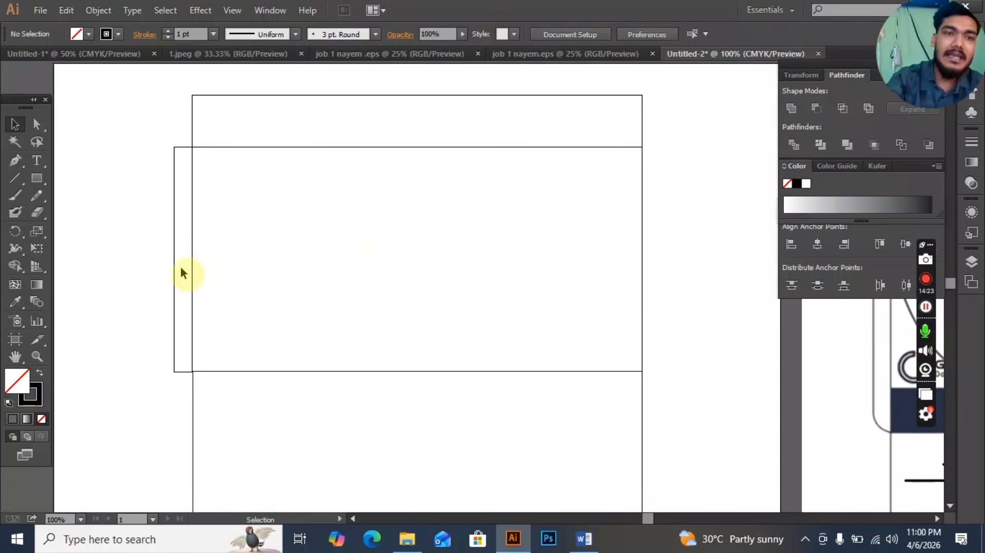
{"action": "left_click", "coordinate": [176, 266]}
{"action": "left_click", "coordinate": [37, 124]}
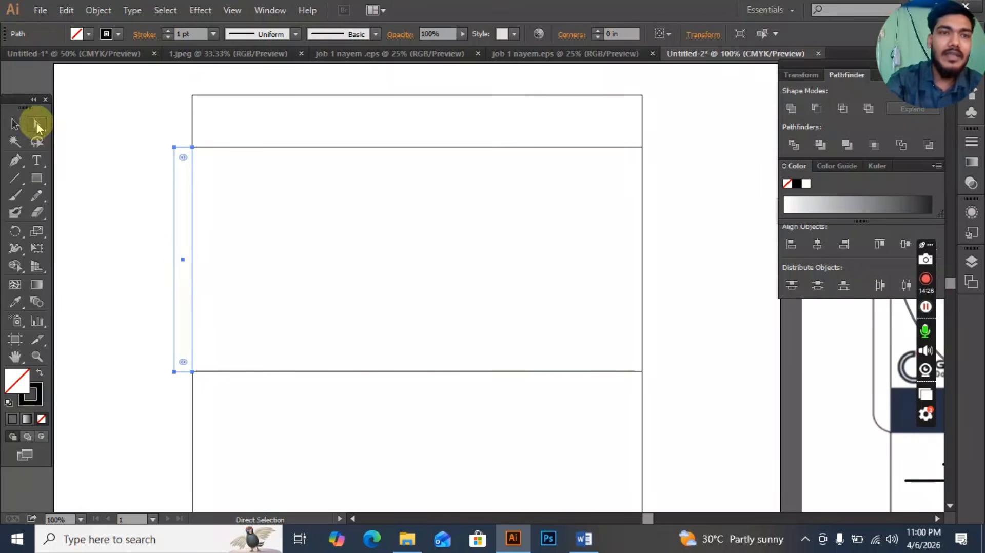
{"action": "left_click", "coordinate": [105, 164]}
{"action": "left_click", "coordinate": [175, 148]}
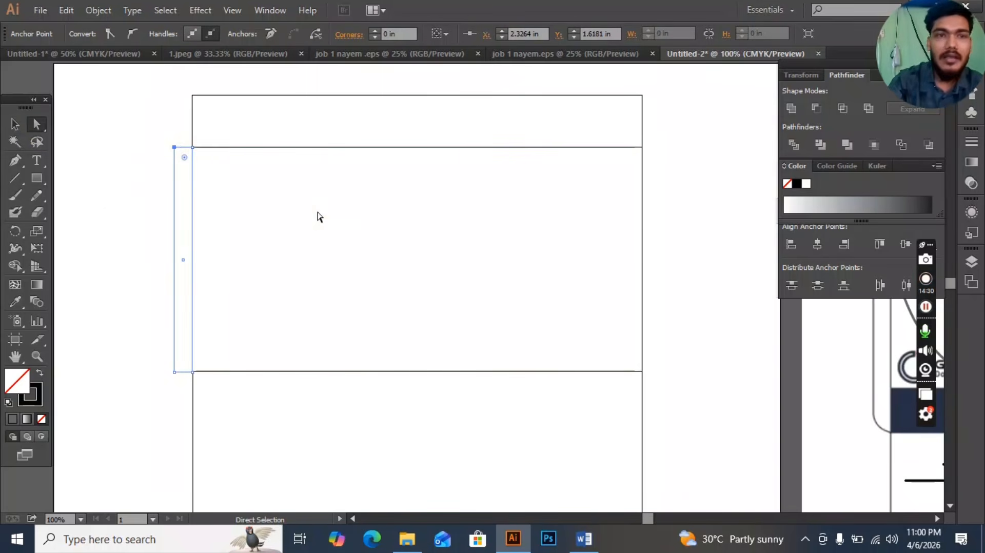
{"action": "key", "text": "Down"}
{"action": "key", "text": "Down"}
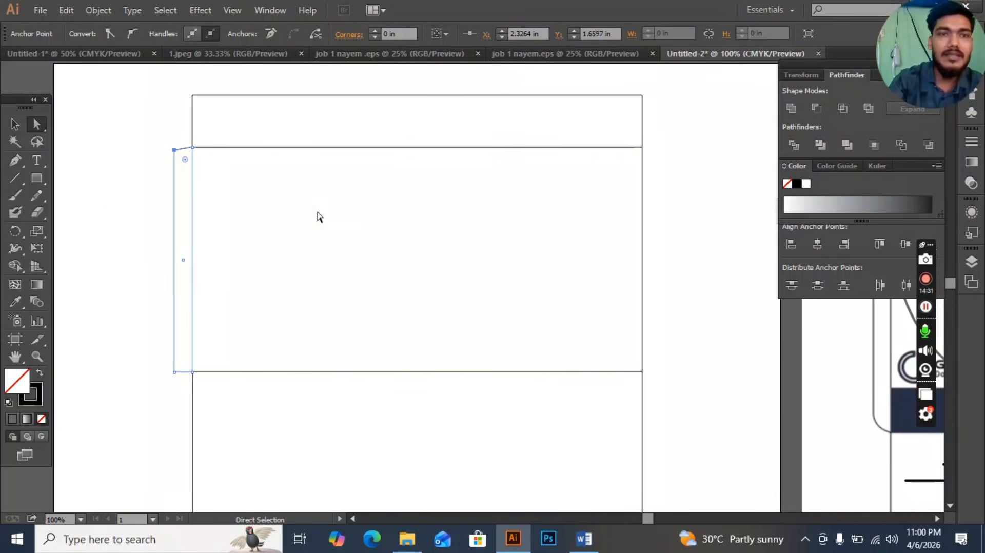
{"action": "left_click", "coordinate": [174, 372]}
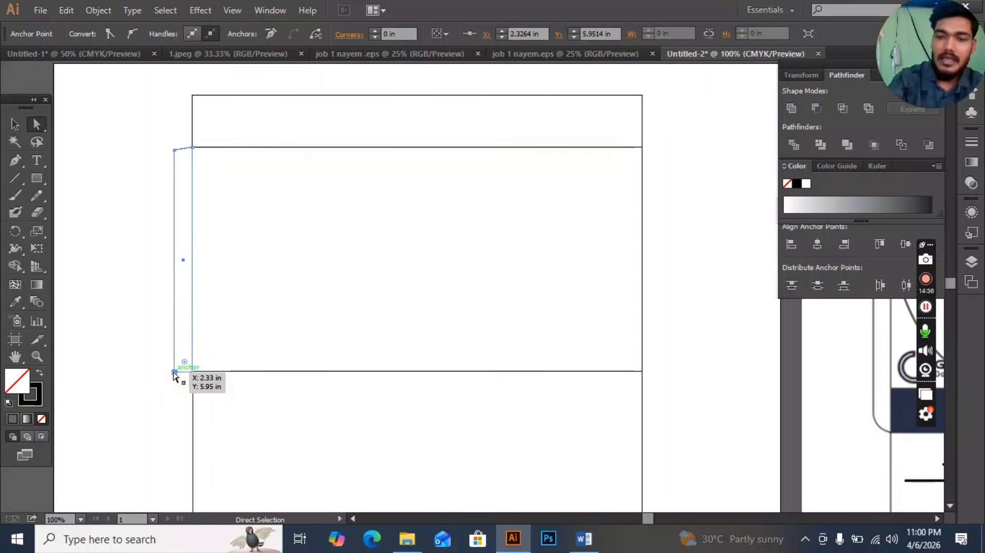
{"action": "key", "text": "Up"}
{"action": "key", "text": "Up"}
{"action": "key", "text": "Up"}
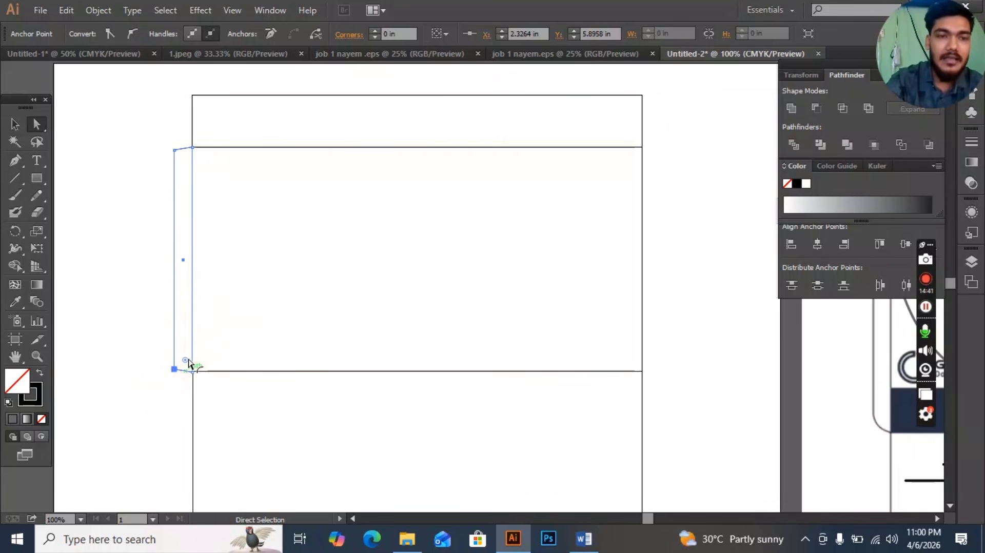
- Round the two outer corners of the side seam flap together to a radius of about 0.26 in
{"action": "left_click", "coordinate": [174, 151], "text": "shift"}
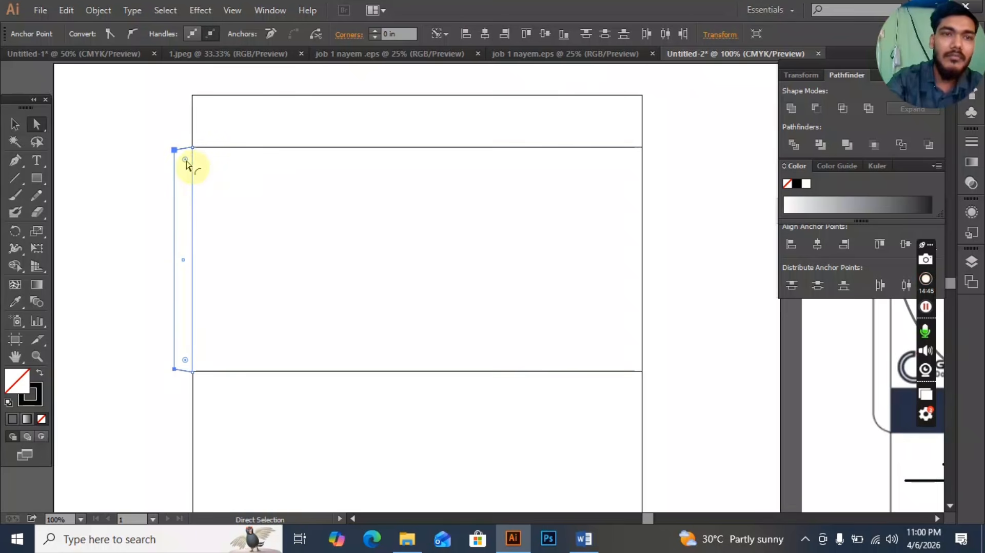
{"action": "left_click_drag", "start_coordinate": [185, 161], "coordinate": [191, 165]}
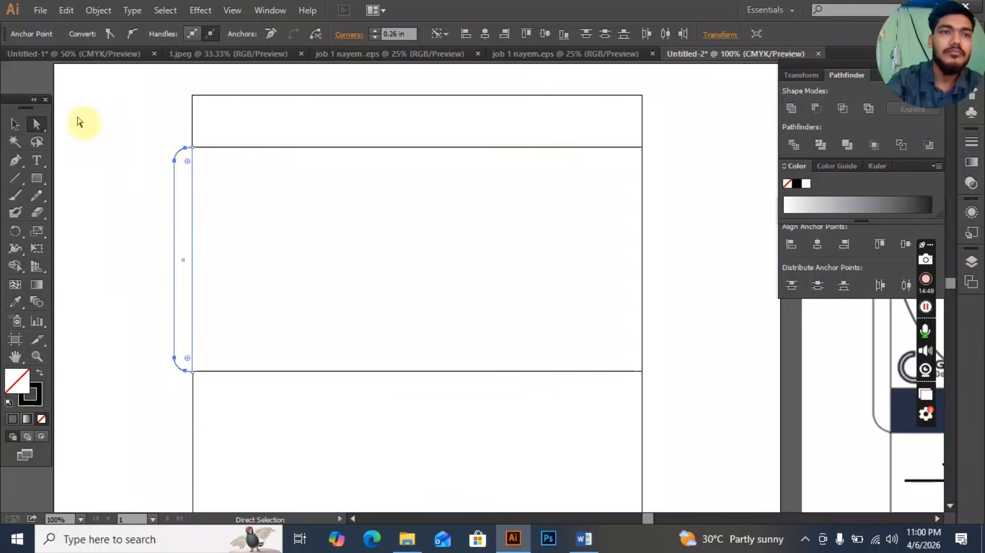
{"action": "left_click", "coordinate": [15, 124]}
{"action": "left_click", "coordinate": [725, 253]}
{"action": "left_click_drag", "start_coordinate": [720, 312], "coordinate": [507, 312]}
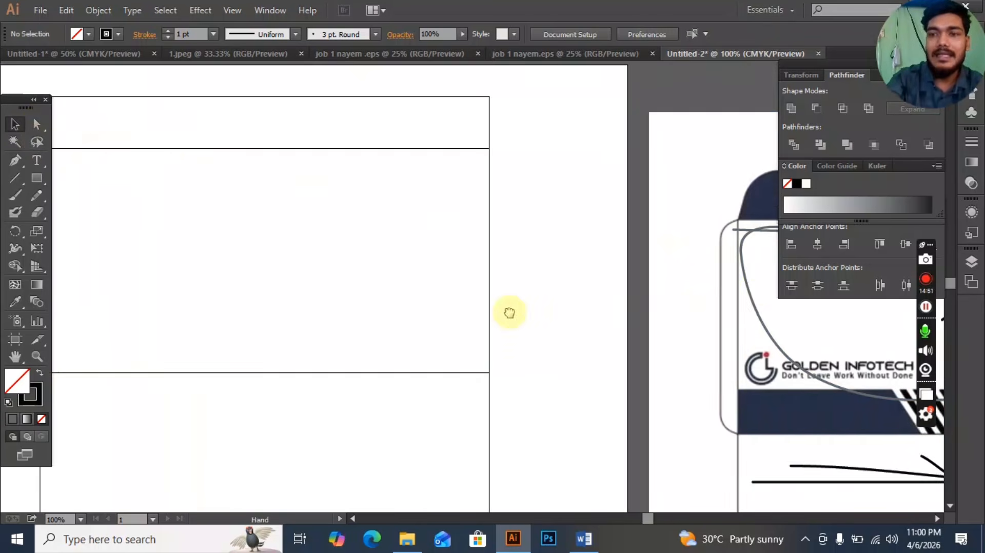
{"action": "left_click_drag", "start_coordinate": [332, 241], "coordinate": [470, 246]}
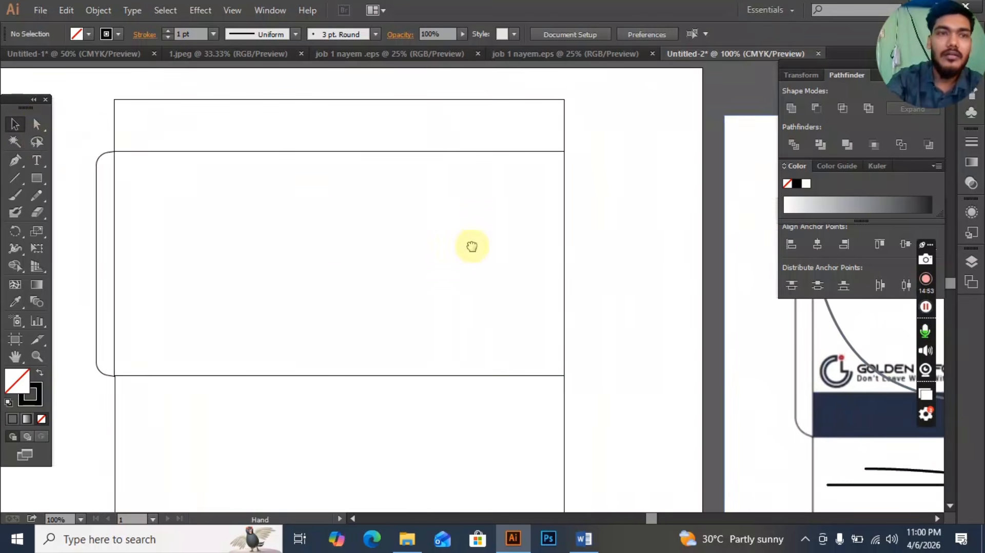
- Try to increase the rounding on all corners of the side seam flap, and undo back to its unrounded tapered shape
{"action": "left_click", "coordinate": [105, 152]}
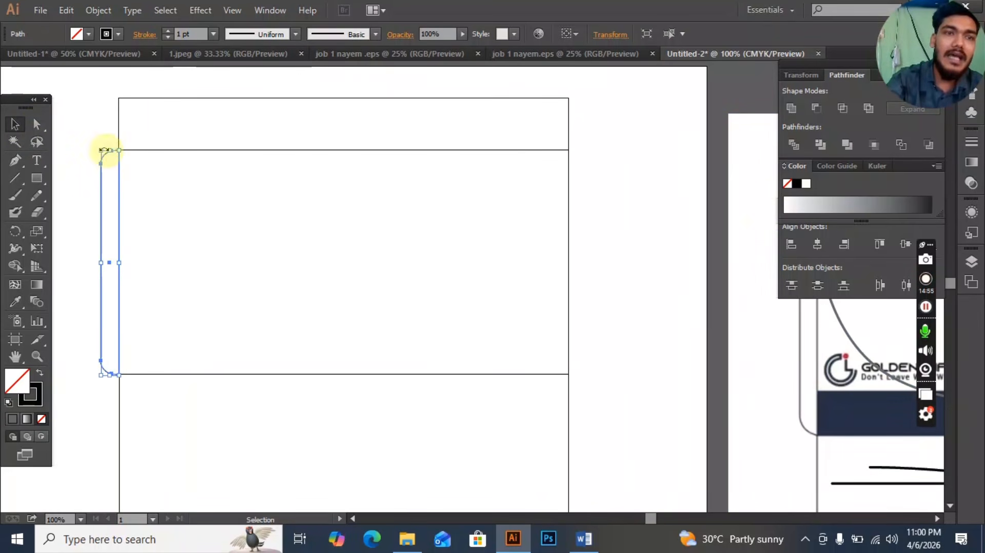
{"action": "left_click", "coordinate": [41, 124]}
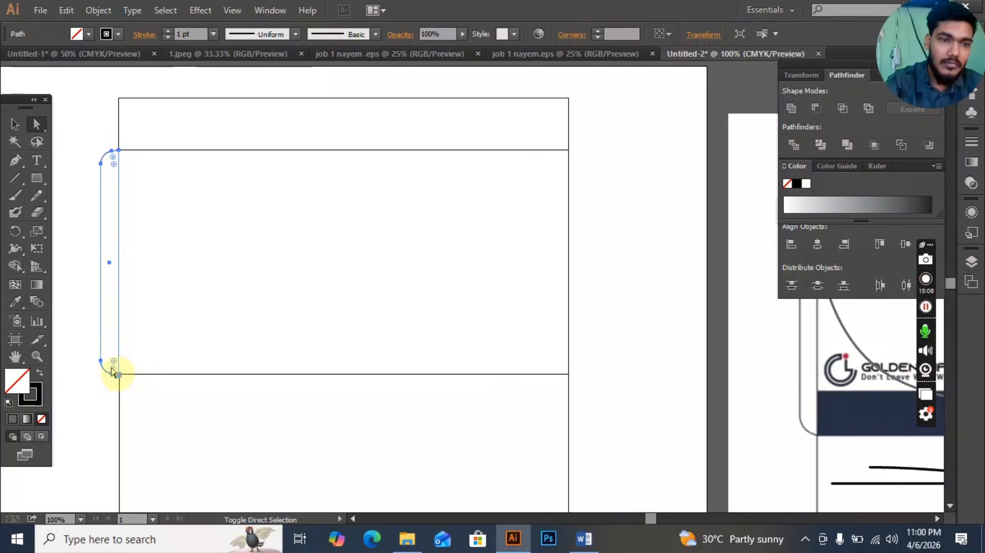
{"action": "left_click_drag", "start_coordinate": [114, 372], "coordinate": [125, 374]}
{"action": "left_click", "coordinate": [167, 255]}
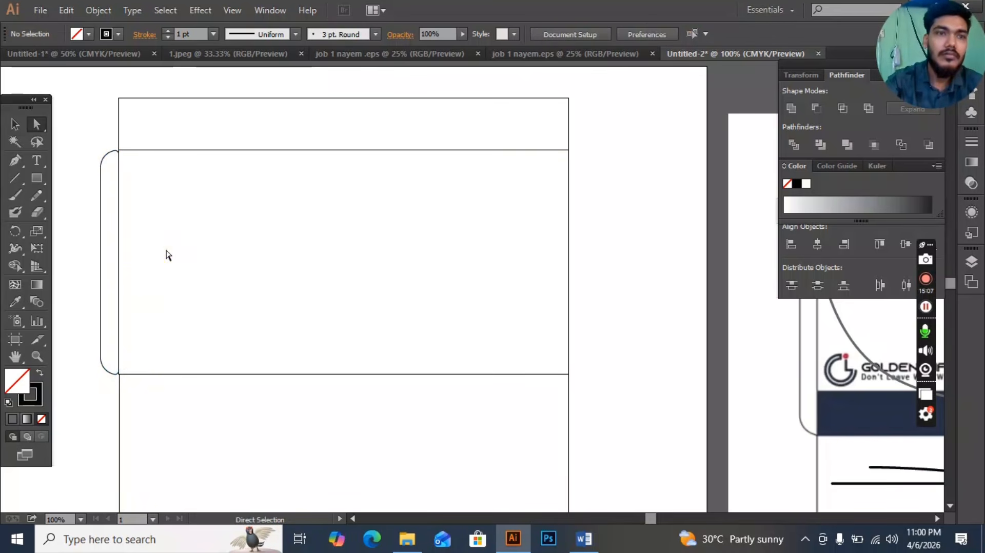
{"action": "key", "text": "ctrl+z"}
{"action": "key", "text": "ctrl+z"}
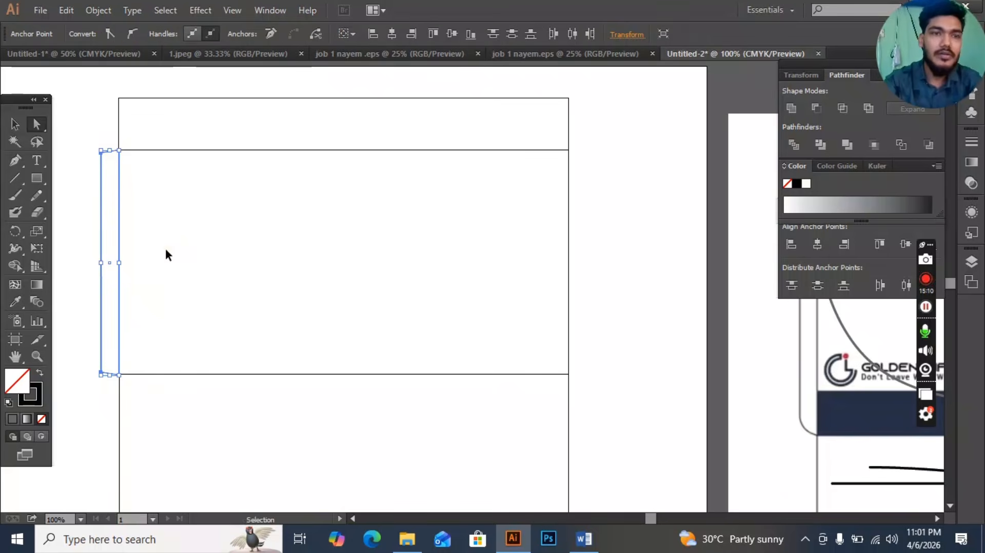
- Round the two outer corners of the side seam flap together to a radius of about 0.41 in
{"action": "left_click", "coordinate": [100, 154]}
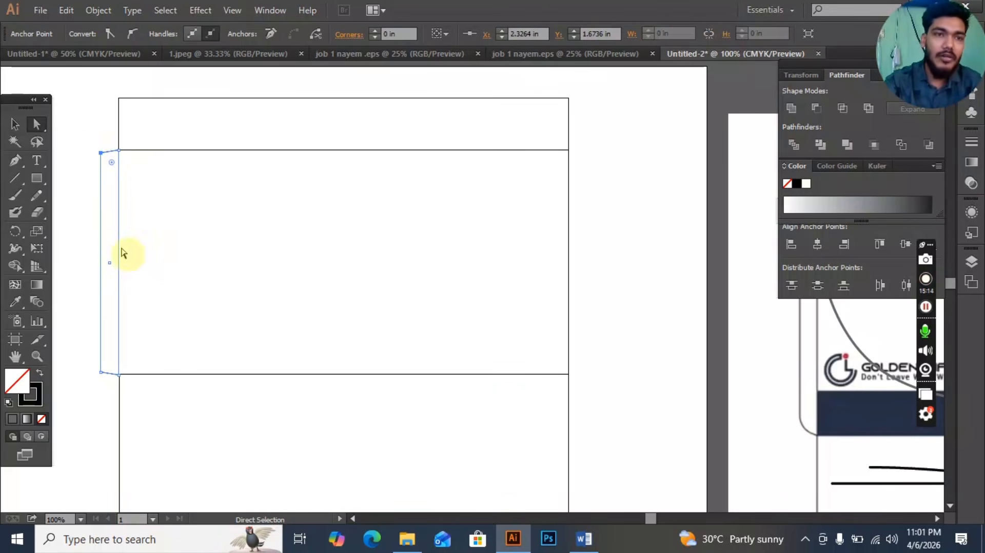
{"action": "left_click", "coordinate": [102, 372], "text": "shift"}
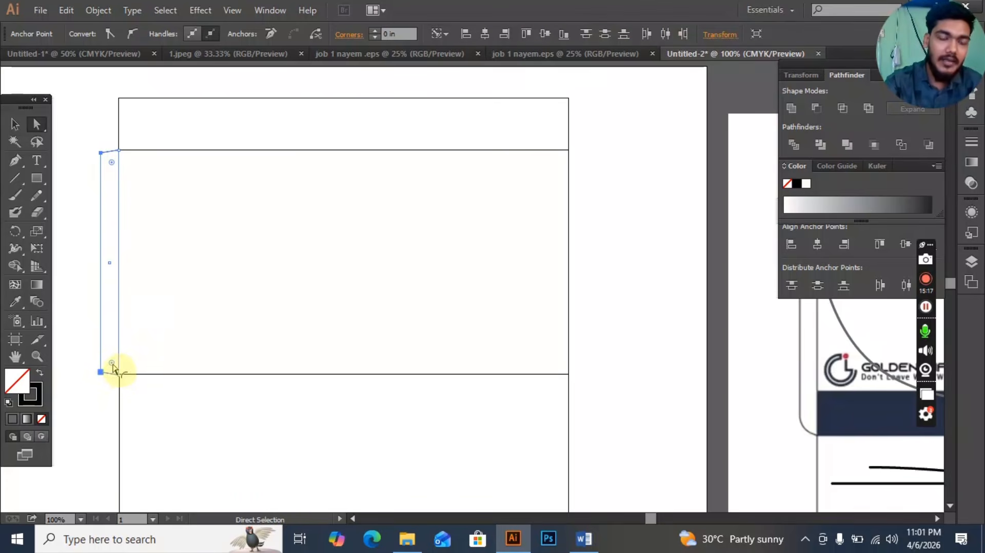
{"action": "left_click_drag", "start_coordinate": [113, 367], "coordinate": [128, 358]}
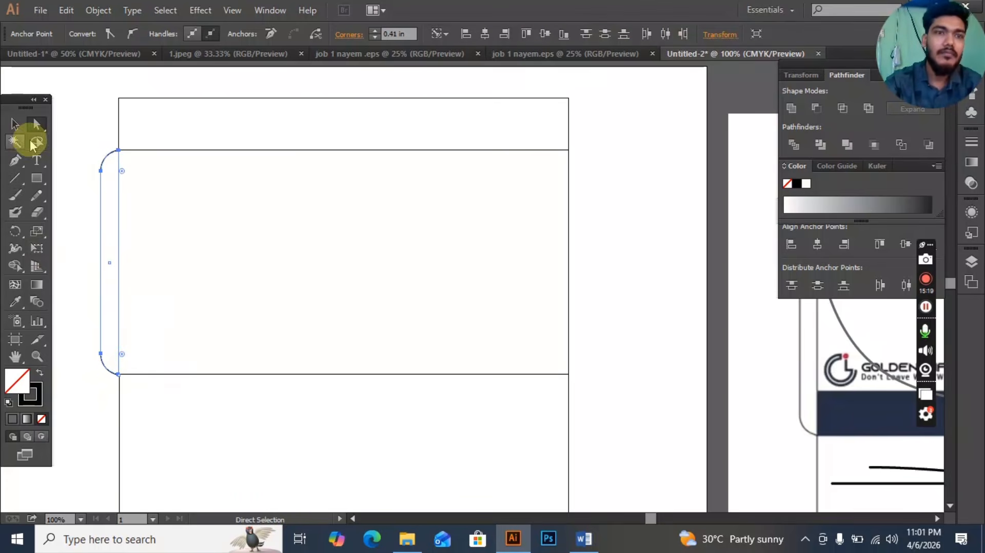
{"action": "left_click", "coordinate": [15, 123]}
{"action": "left_click", "coordinate": [100, 109]}
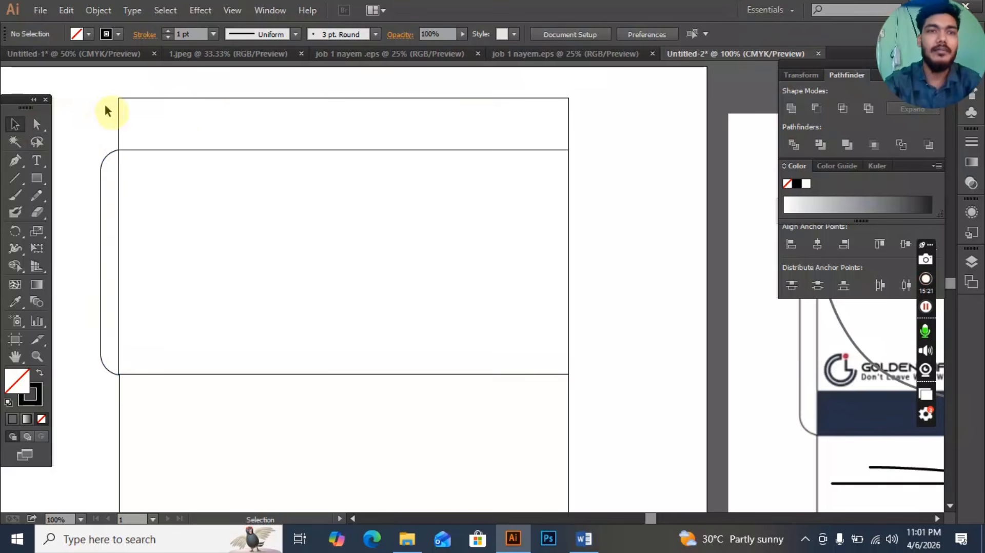
- Taper the top flap by shifting its two upper corners inward about 0.07 in each
{"action": "scroll", "coordinate": [219, 140], "scroll_direction": "down", "scroll_amount": 1}
{"action": "left_click_drag", "start_coordinate": [425, 194], "coordinate": [376, 241]}
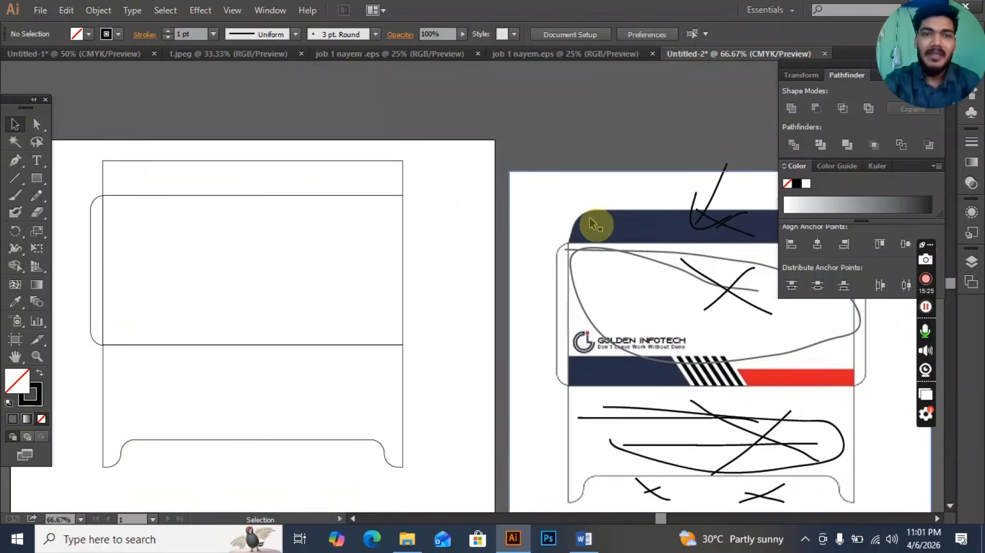
{"action": "left_click", "coordinate": [364, 162]}
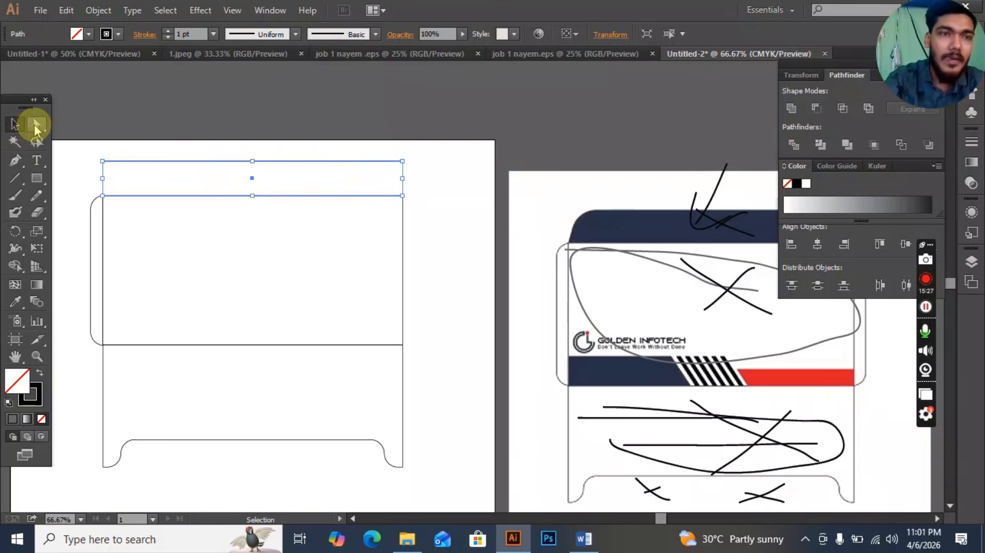
{"action": "left_click", "coordinate": [36, 124]}
{"action": "left_click", "coordinate": [103, 162]}
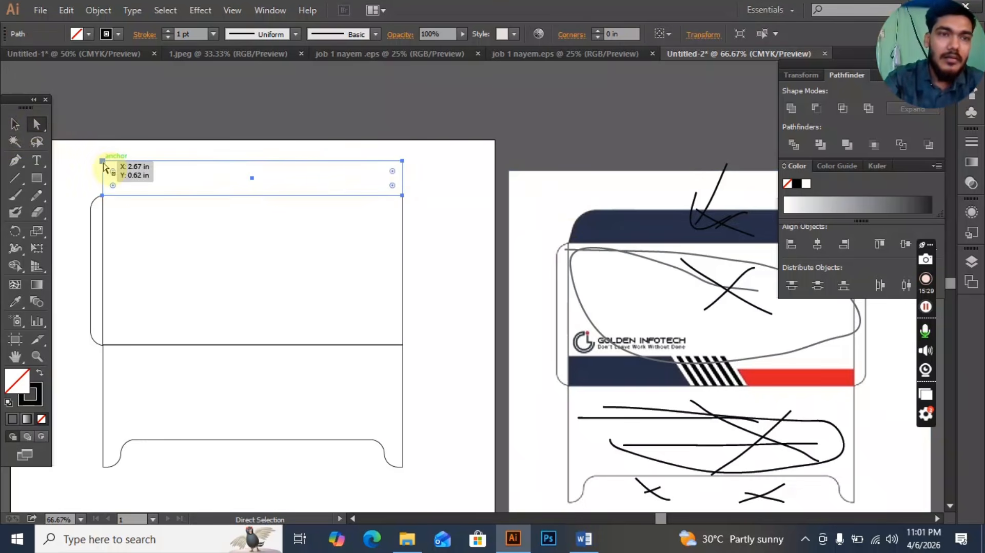
{"action": "left_click", "coordinate": [103, 162]}
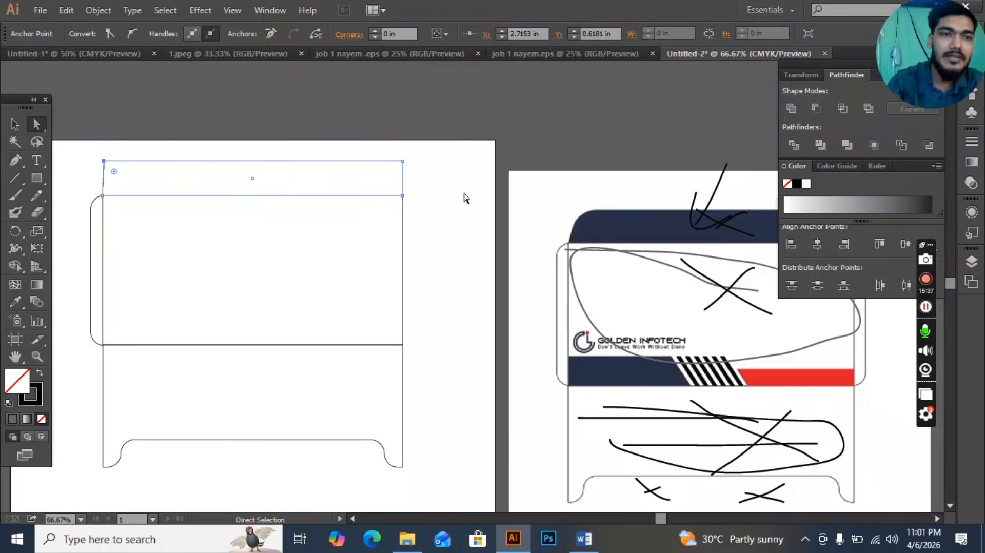
{"action": "left_click_drag", "start_coordinate": [402, 161], "coordinate": [401, 164]}
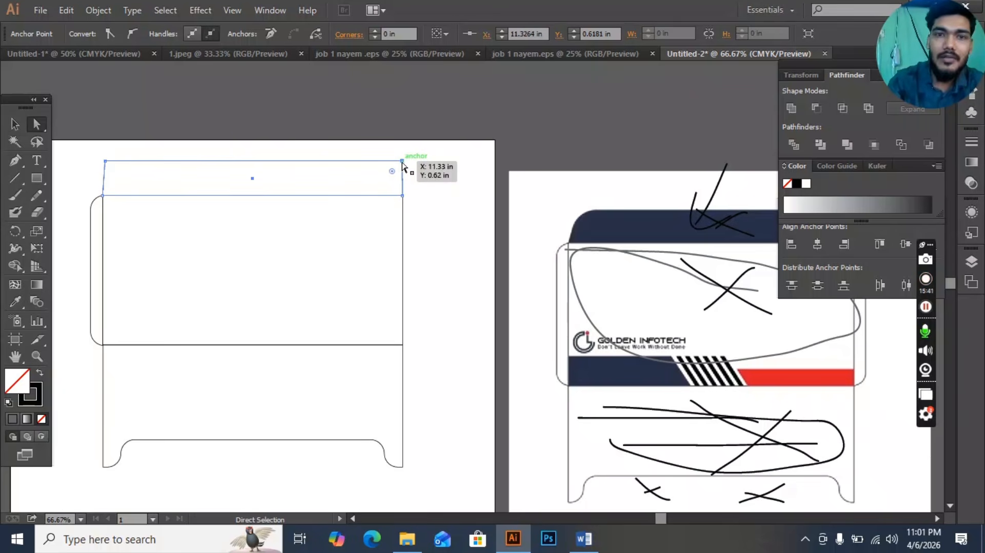
{"action": "key", "text": "Left"}
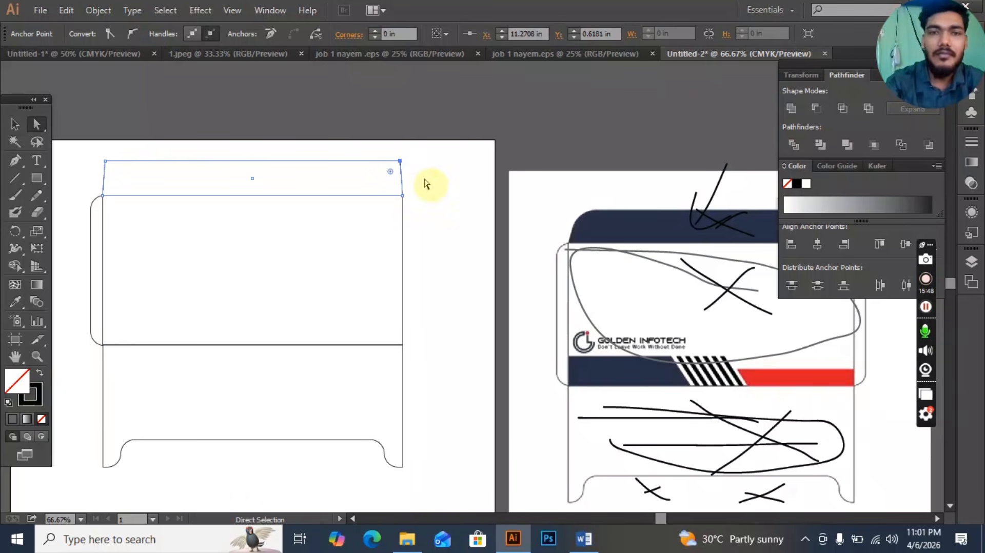
{"action": "left_click", "coordinate": [480, 176]}
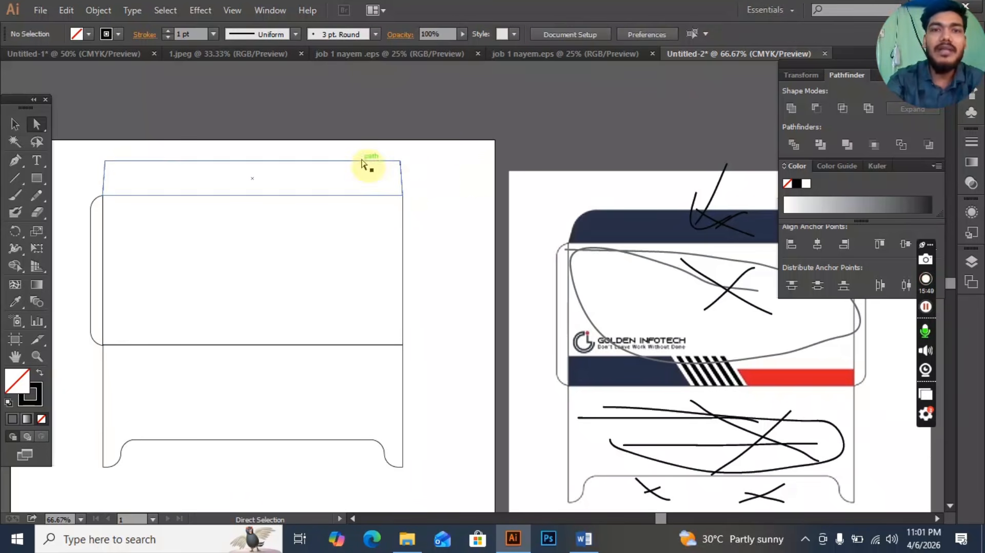
- Round the two upper corners of the top flap together to a radius of about 0.74 in
{"action": "left_click_drag", "start_coordinate": [695, 222], "coordinate": [561, 226]}
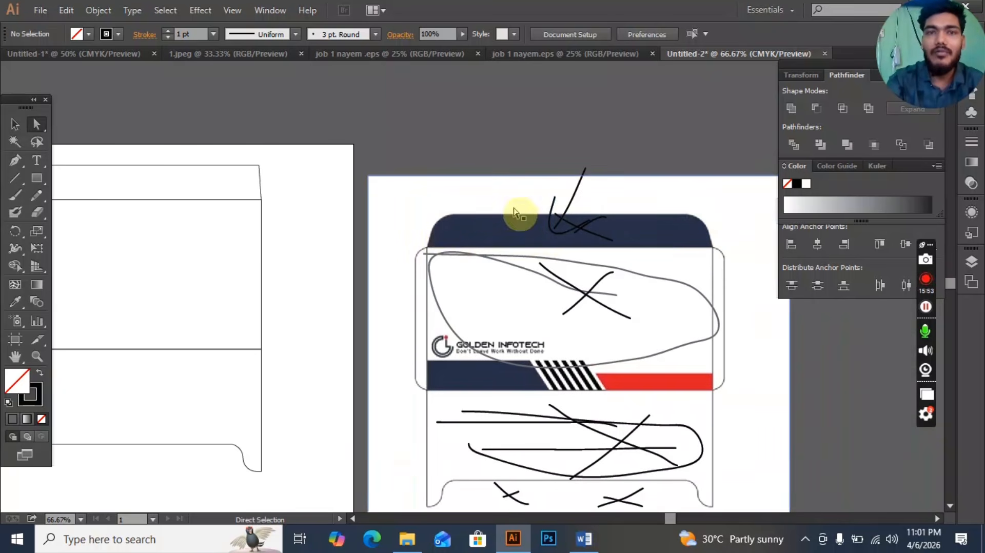
{"action": "scroll", "coordinate": [511, 218], "scroll_direction": "left", "scroll_amount": 6}
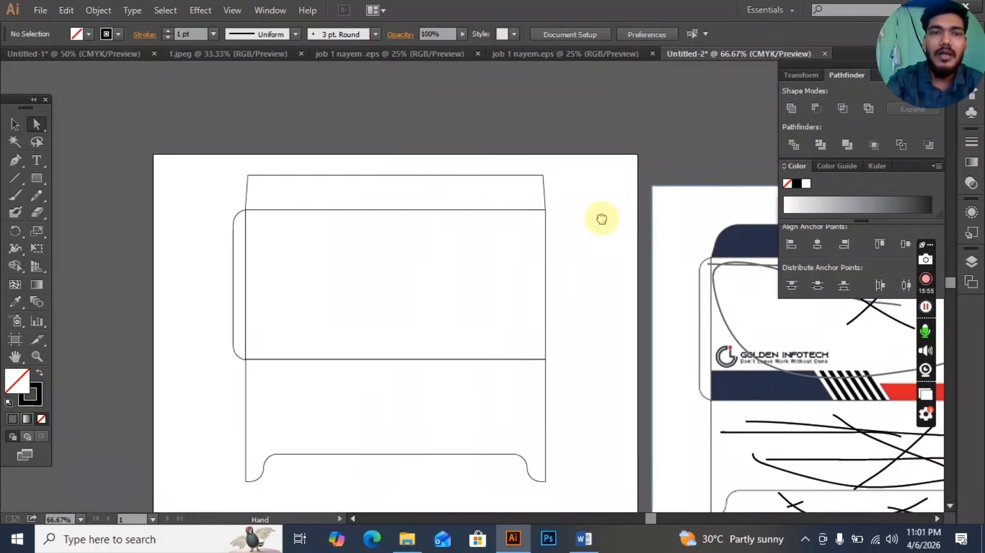
{"action": "left_click", "coordinate": [510, 213]}
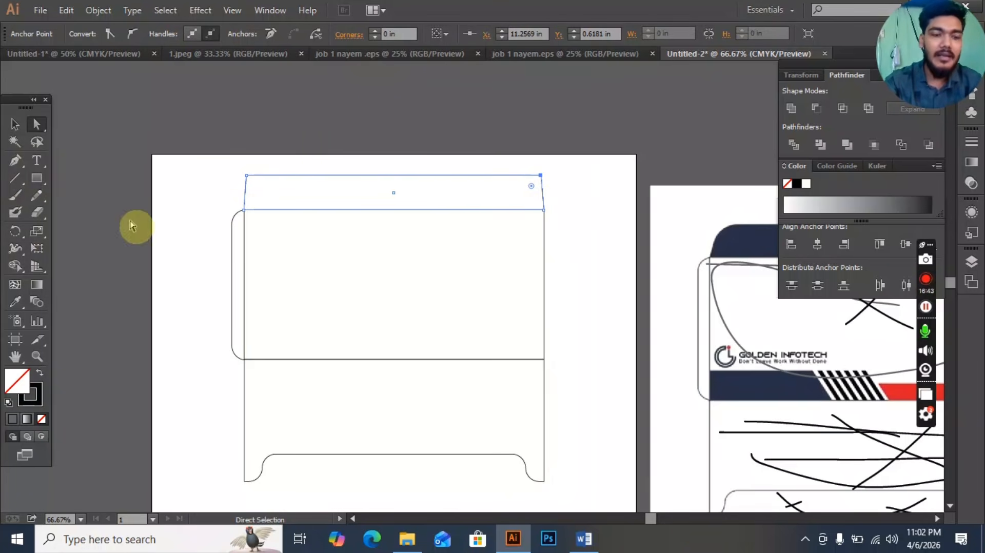
{"action": "left_click", "coordinate": [248, 177], "text": "shift"}
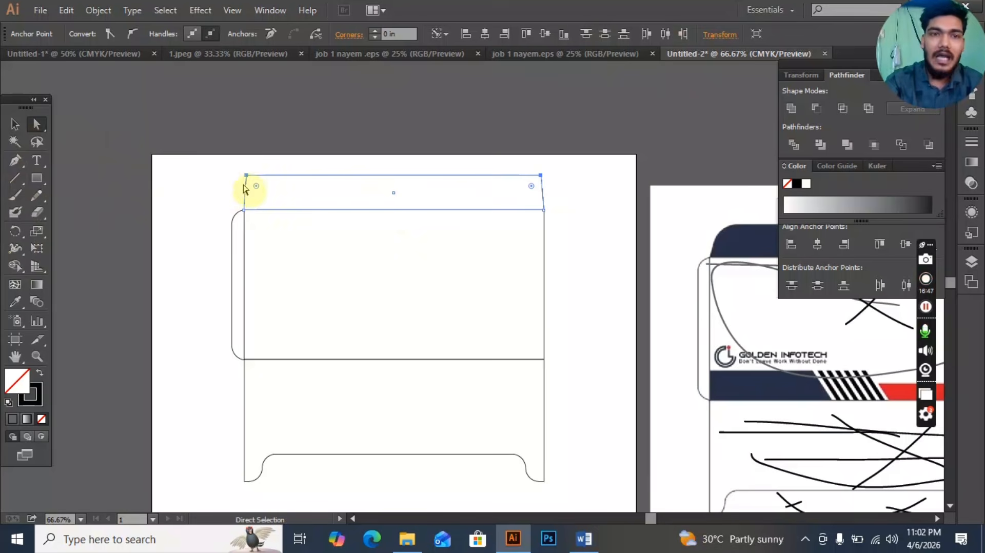
{"action": "left_click_drag", "start_coordinate": [256, 188], "coordinate": [273, 203]}
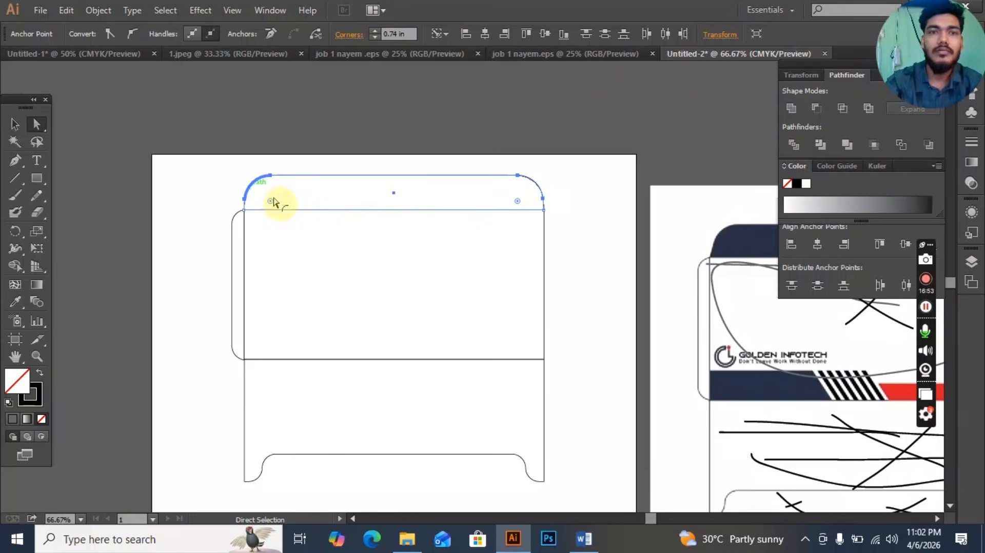
{"action": "left_click", "coordinate": [14, 124]}
{"action": "left_click", "coordinate": [272, 113]}
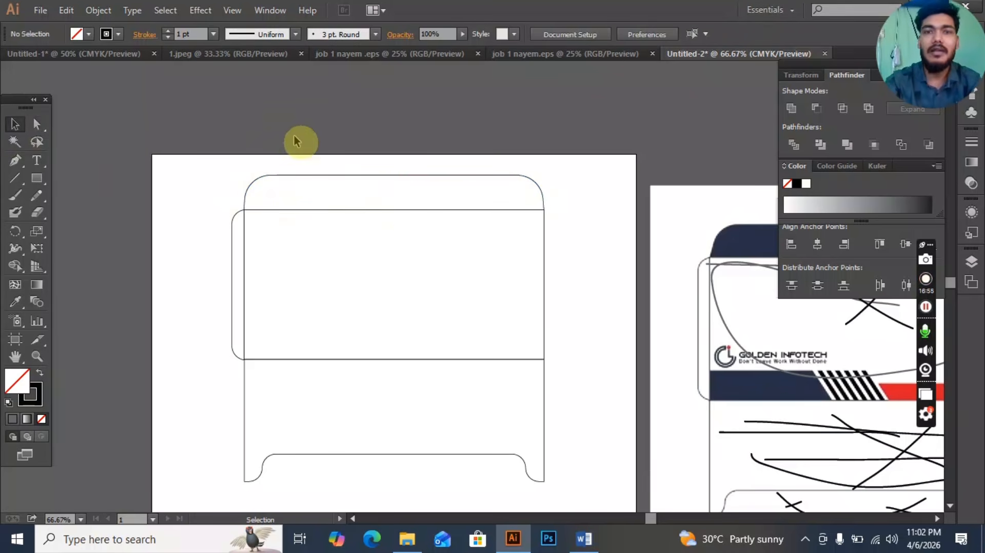
- Switch to the Word document, examine the labelled envelope diagram's side flaps and bottom fold, and return to the Illustrator design
{"action": "key", "text": "space"}
{"action": "left_click_drag", "start_coordinate": [503, 316], "coordinate": [400, 249]}
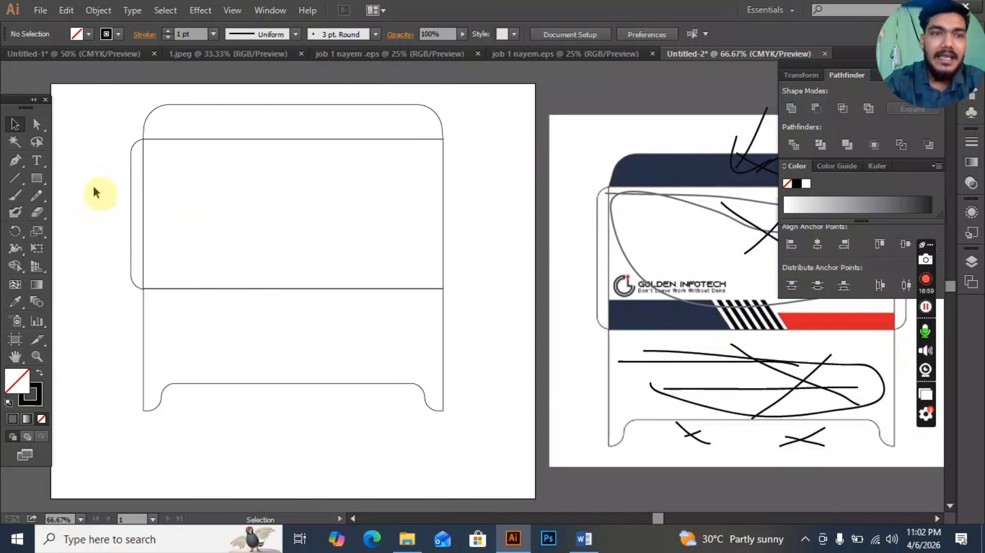
{"action": "left_click", "coordinate": [131, 203]}
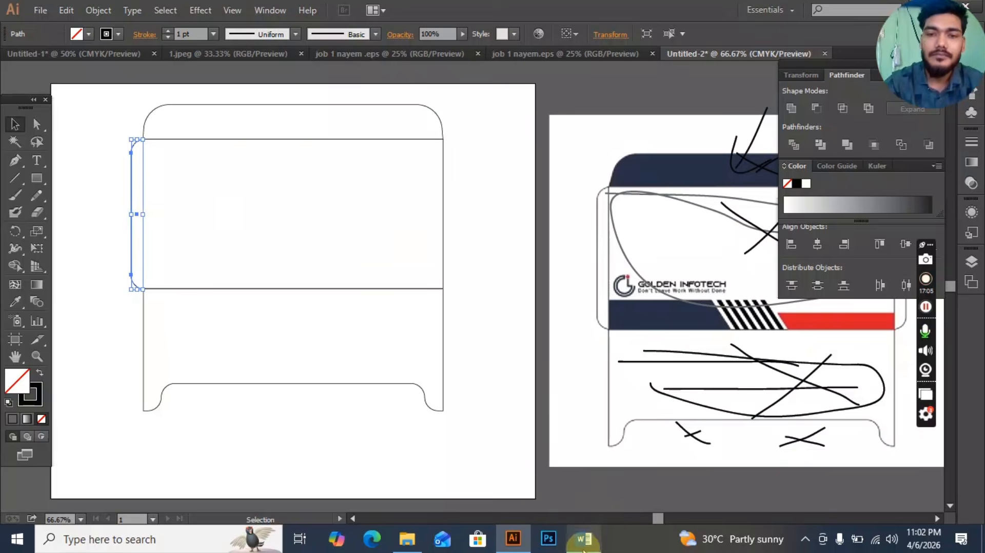
{"action": "left_click", "coordinate": [584, 539]}
{"action": "scroll", "coordinate": [157, 279], "scroll_direction": "down", "scroll_amount": 1}
{"action": "scroll", "coordinate": [192, 303], "scroll_direction": "down", "scroll_amount": 3}
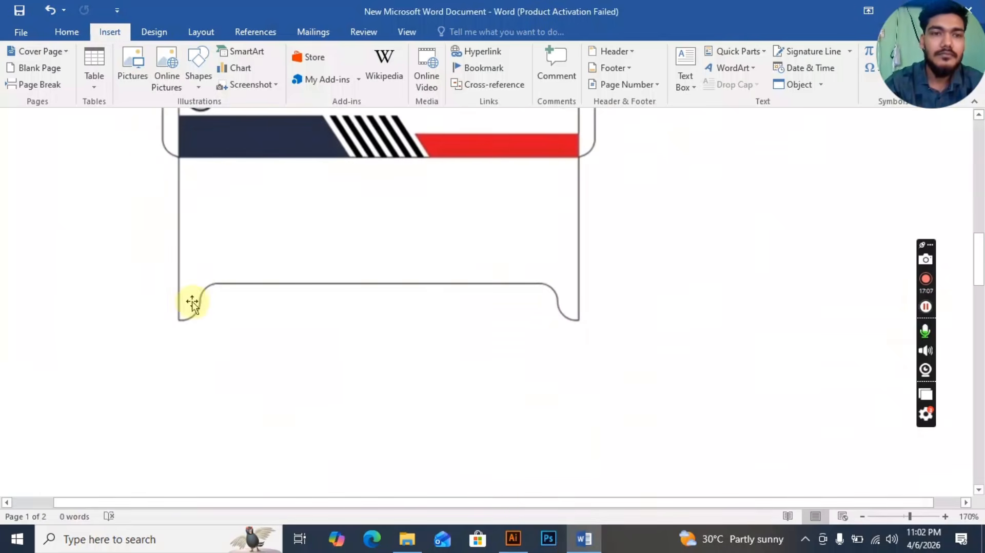
{"action": "scroll", "coordinate": [244, 246], "scroll_direction": "up", "scroll_amount": 3}
{"action": "scroll", "coordinate": [241, 249], "scroll_direction": "down", "scroll_amount": 5}
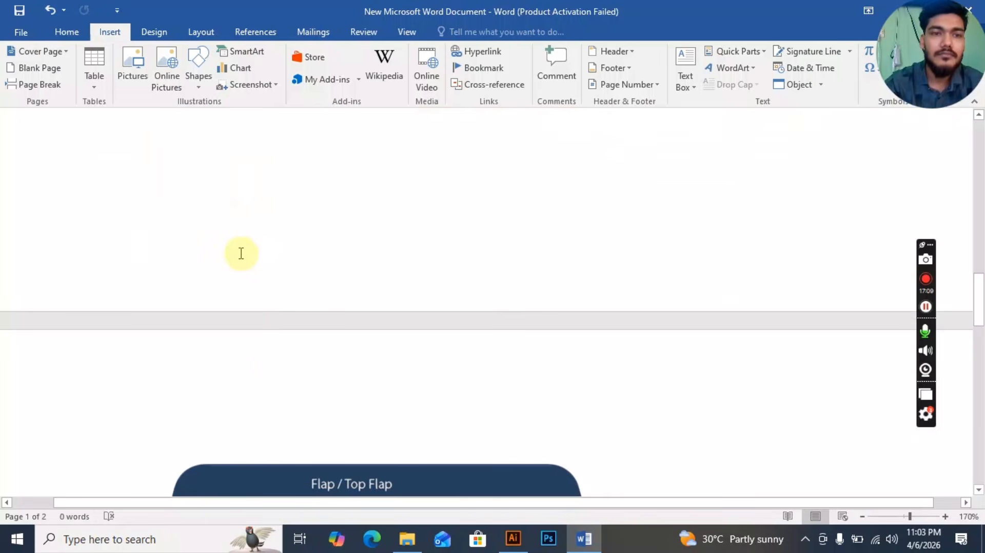
{"action": "scroll", "coordinate": [256, 349], "scroll_direction": "down", "scroll_amount": 7}
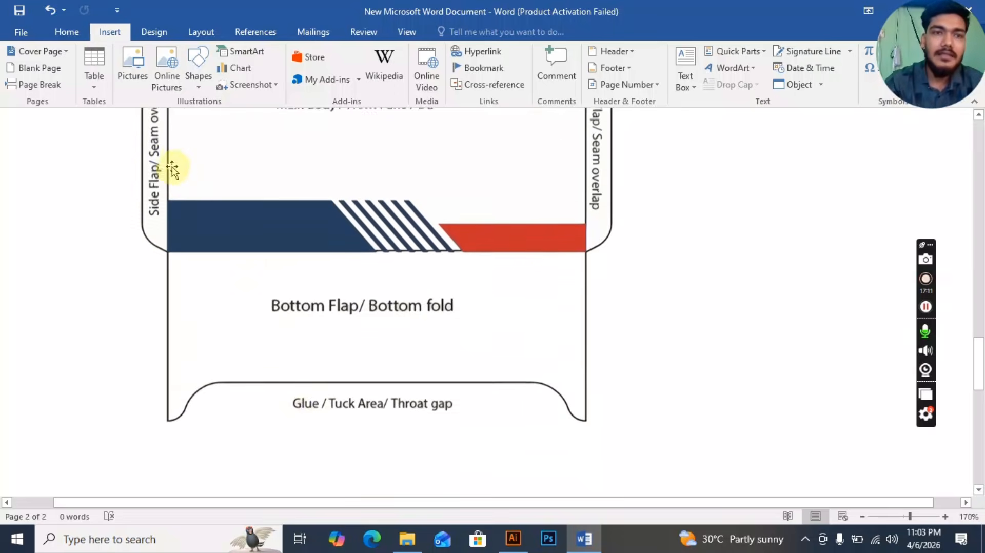
{"action": "scroll", "coordinate": [174, 174], "scroll_direction": "up", "scroll_amount": 2}
{"action": "scroll", "coordinate": [154, 211], "scroll_direction": "up", "scroll_amount": 2}
{"action": "scroll", "coordinate": [146, 239], "scroll_direction": "down", "scroll_amount": 2}
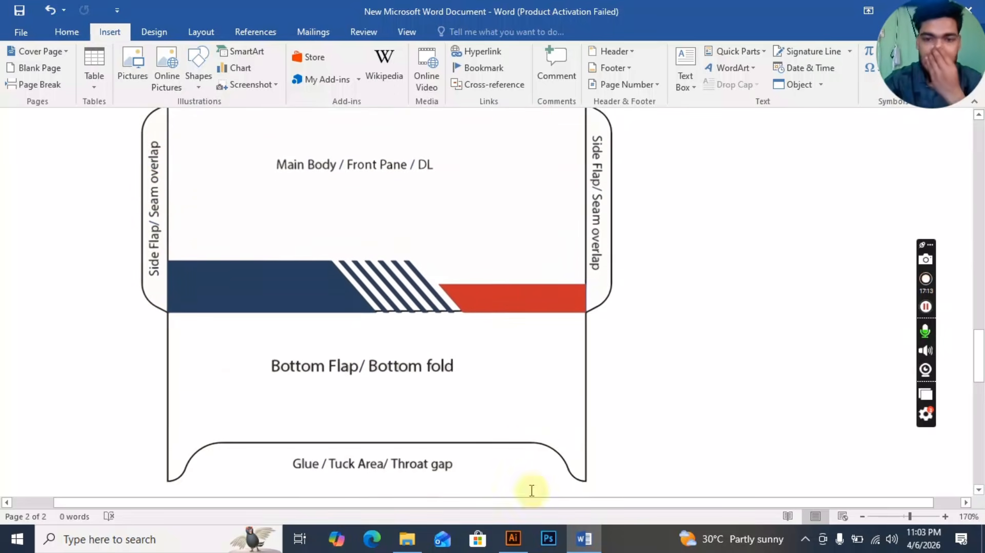
{"action": "left_click", "coordinate": [514, 539]}
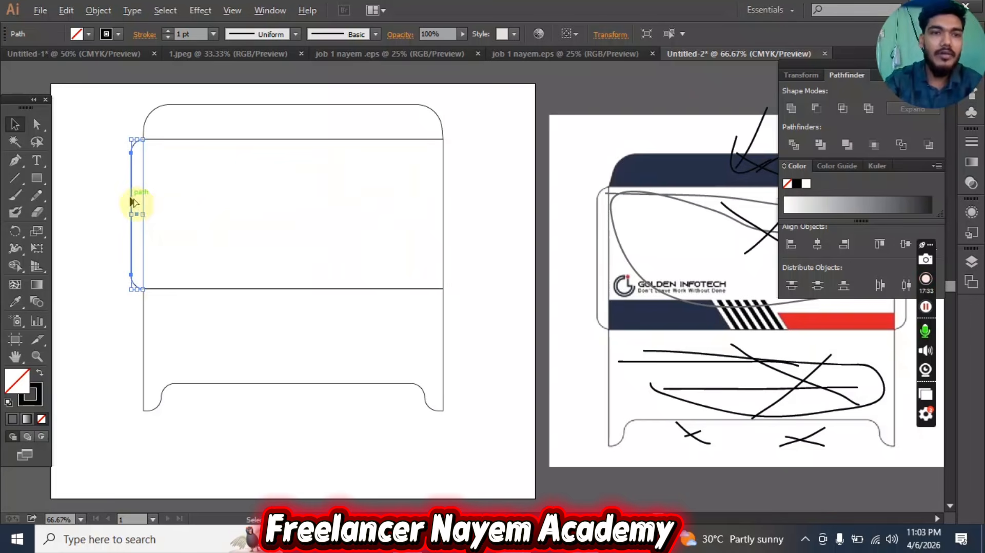
- Duplicate the side seam flap onto the body's opposite edge and reflect the copy across the vertical axis
{"action": "left_click_drag", "start_coordinate": [134, 202], "coordinate": [448, 203]}
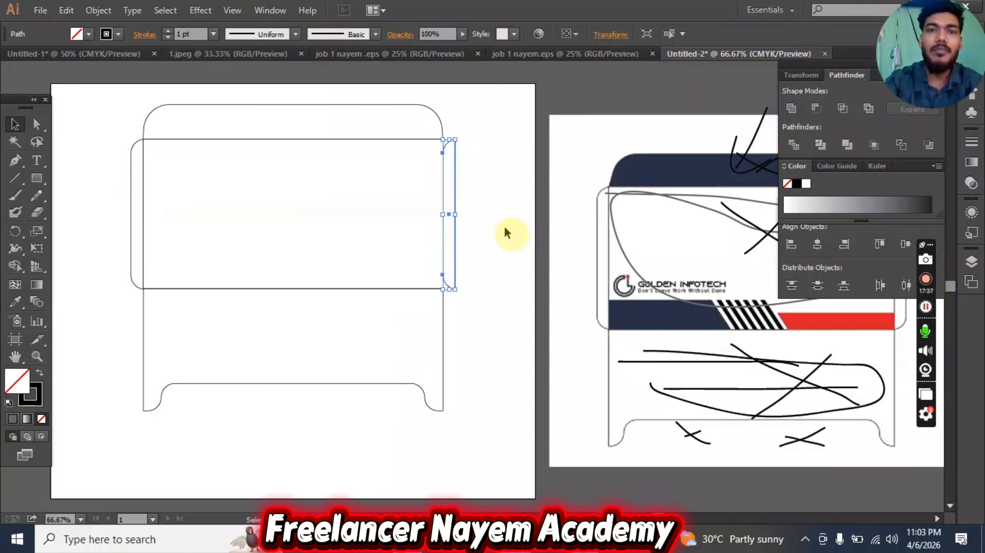
{"action": "left_click", "coordinate": [488, 226]}
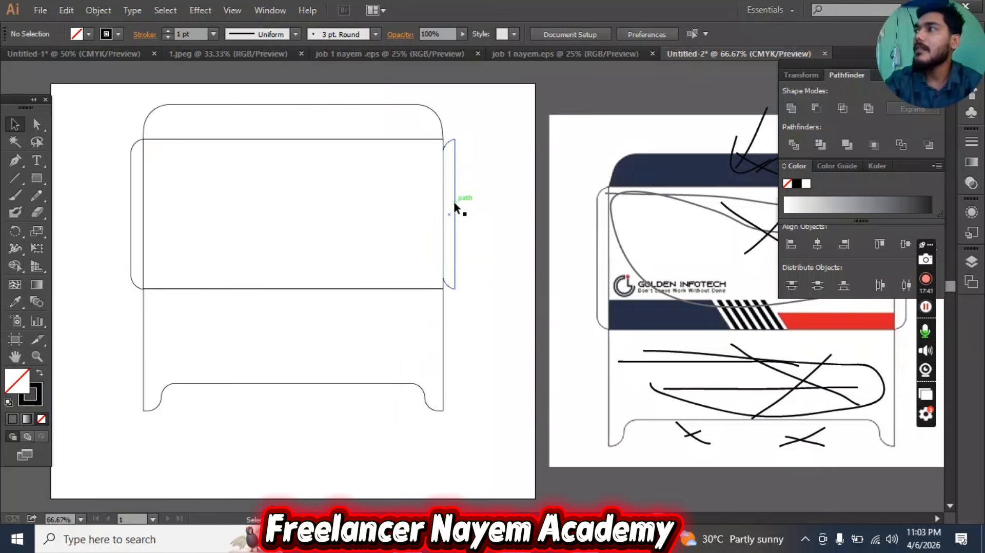
{"action": "right_click", "coordinate": [454, 208]}
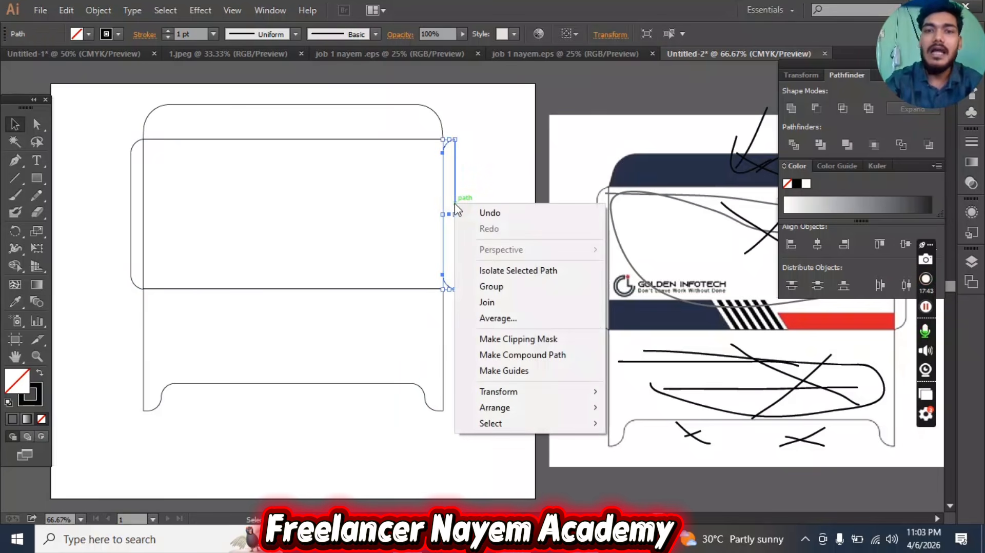
{"action": "mouse_move", "coordinate": [570, 395]}
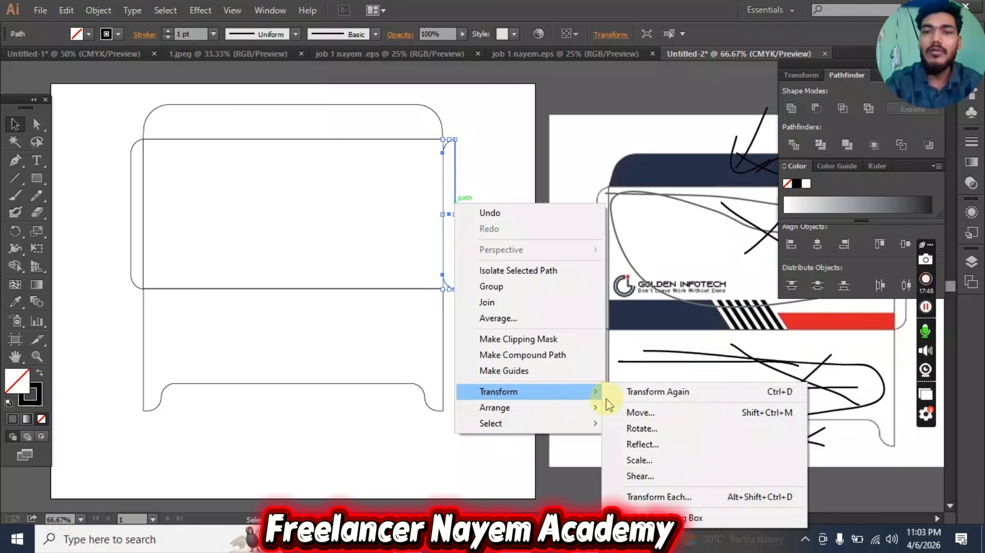
{"action": "left_click", "coordinate": [663, 449]}
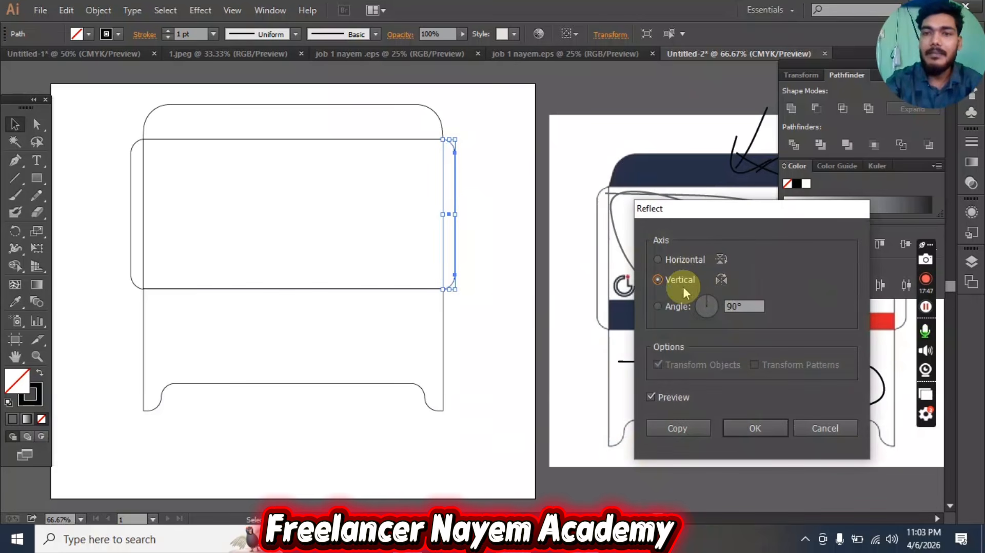
{"action": "left_click", "coordinate": [660, 405]}
{"action": "left_click", "coordinate": [659, 404]}
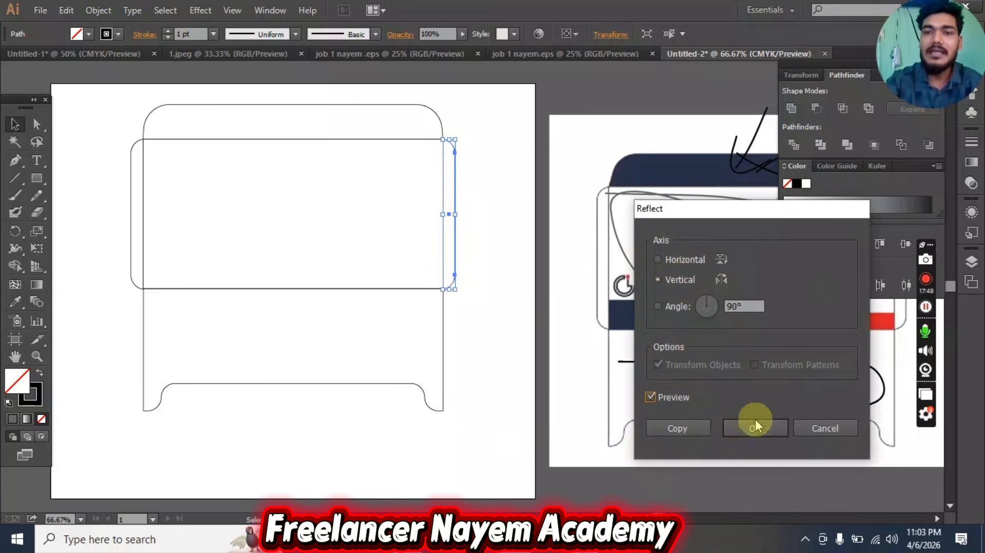
{"action": "left_click", "coordinate": [748, 424]}
{"action": "left_click", "coordinate": [478, 234]}
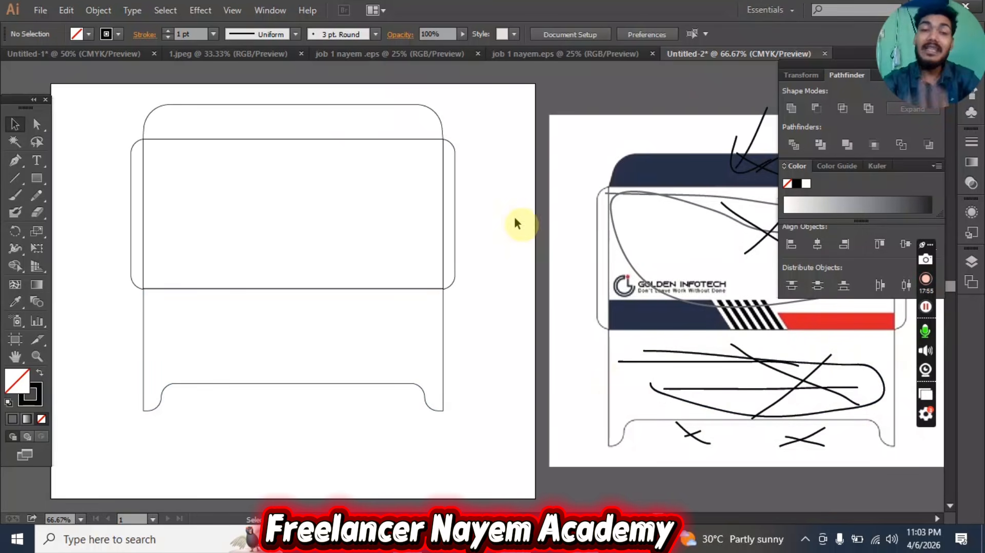
- Fill the top flap with the navy colour sampled by the Eyedropper from the reference envelope's flap
{"action": "left_click_drag", "start_coordinate": [558, 209], "coordinate": [570, 231]}
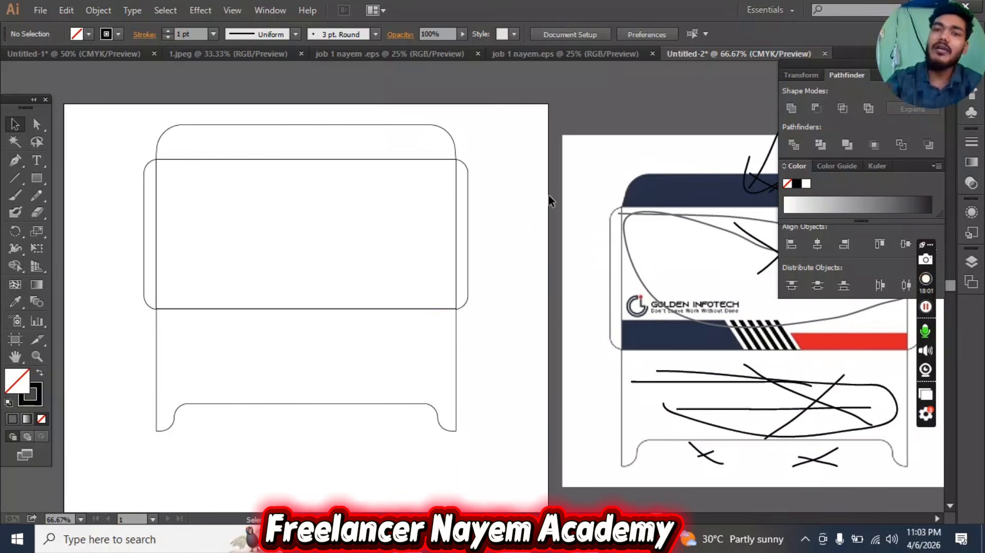
{"action": "left_click_drag", "start_coordinate": [555, 222], "coordinate": [528, 223]}
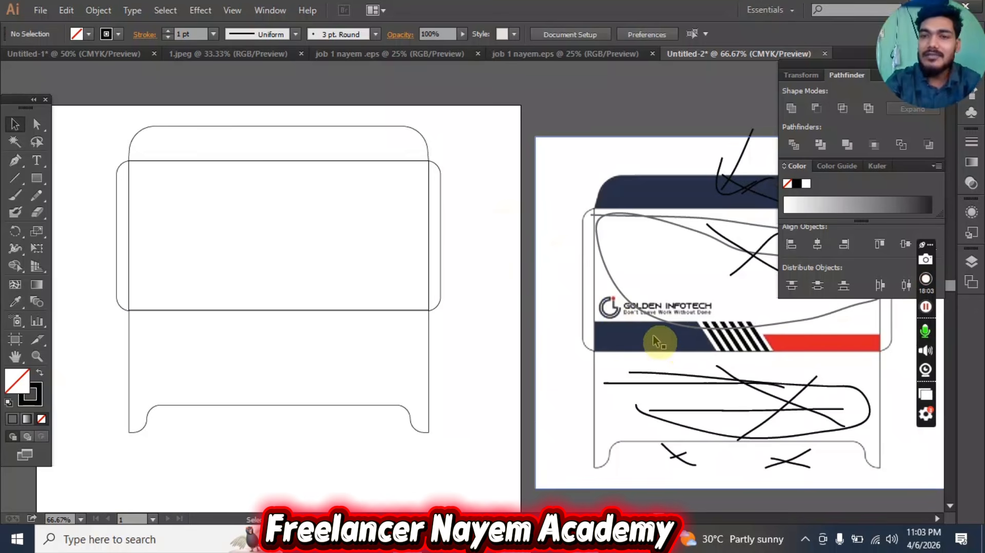
{"action": "left_click_drag", "start_coordinate": [671, 335], "coordinate": [642, 328]}
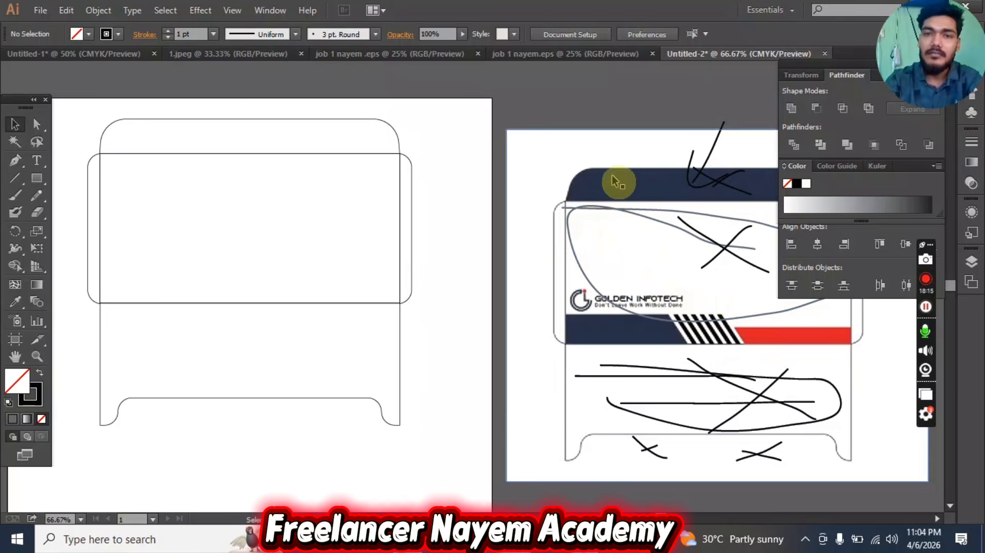
{"action": "left_click", "coordinate": [229, 124]}
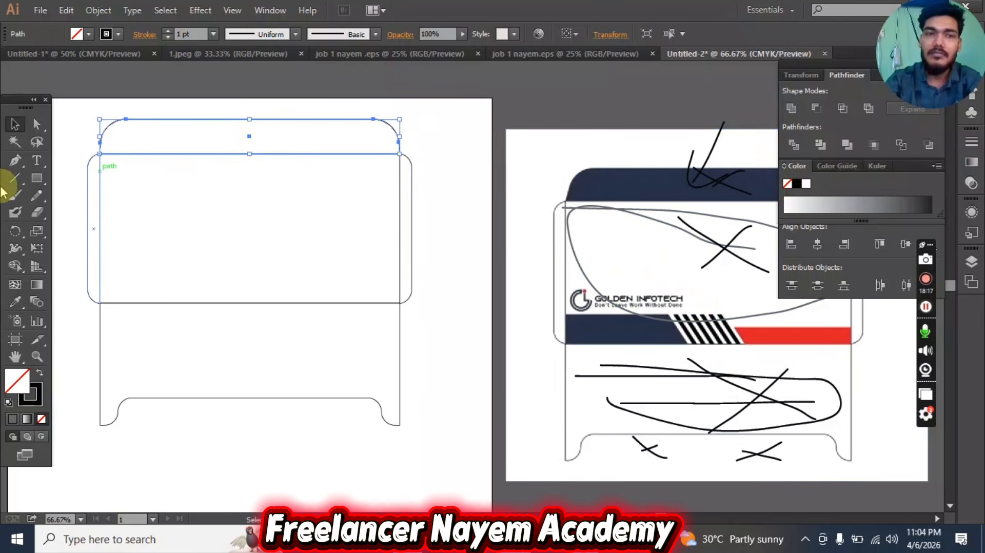
{"action": "left_click", "coordinate": [15, 301]}
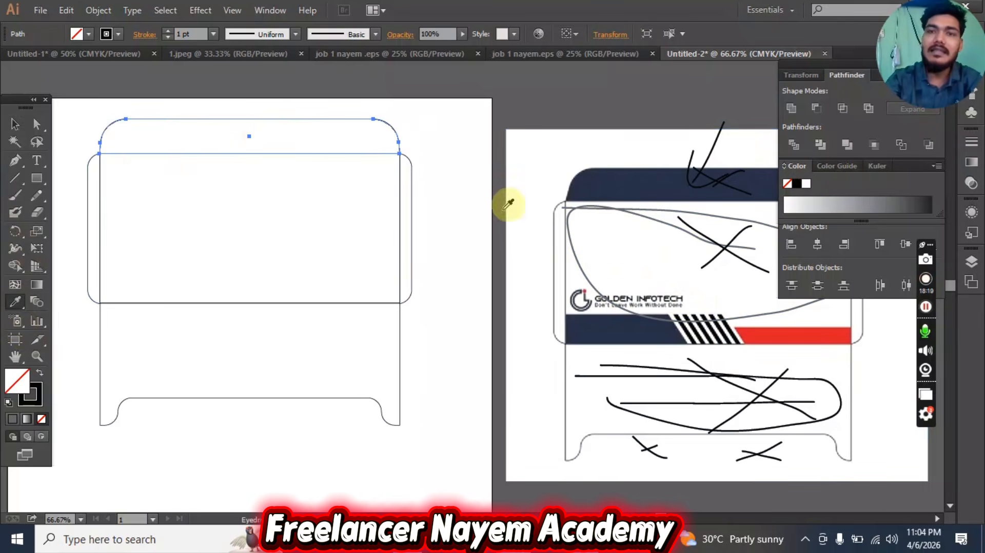
{"action": "left_click", "coordinate": [618, 183]}
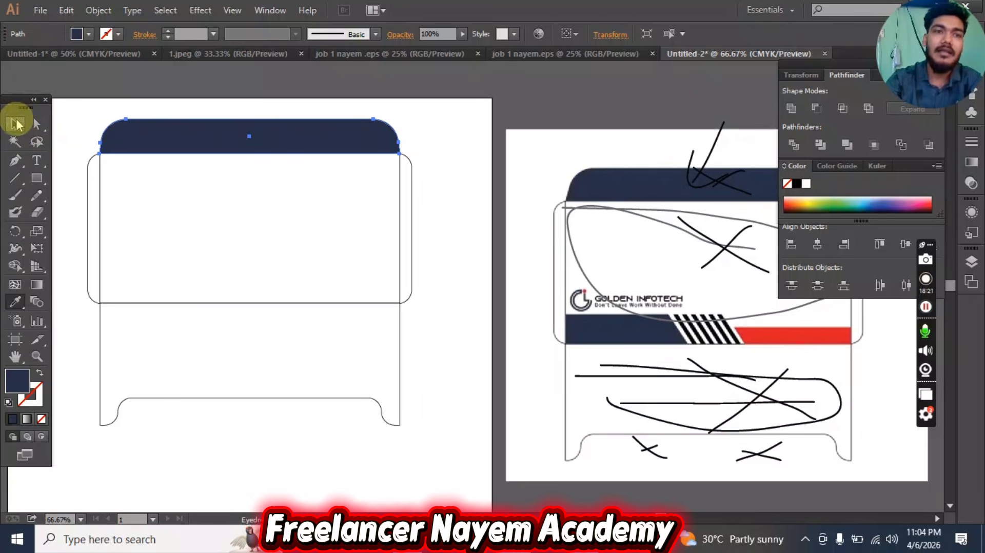
{"action": "left_click", "coordinate": [17, 124]}
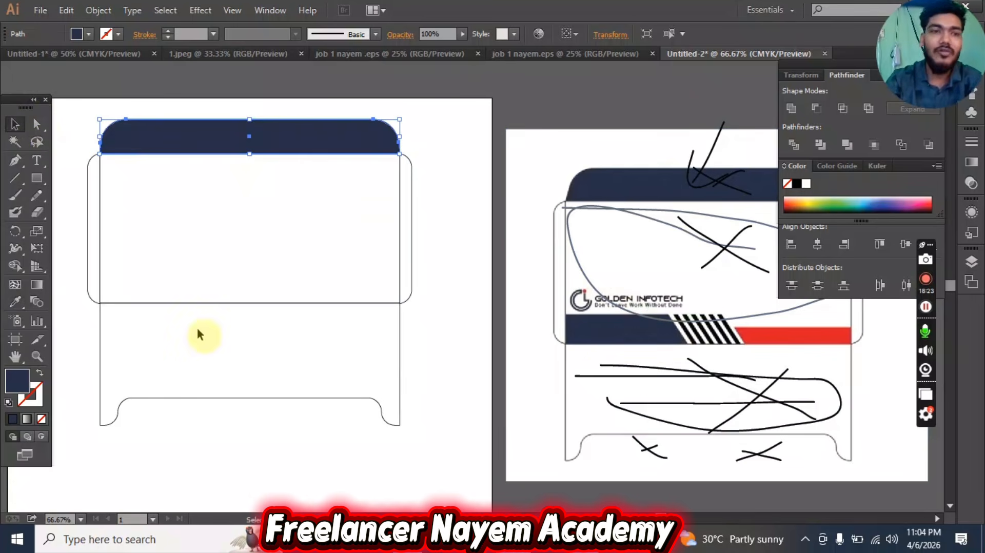
- Draw a navy rectangle in the lower-left corner of the envelope's front panel, flush with the fold line
{"action": "left_click", "coordinate": [482, 231]}
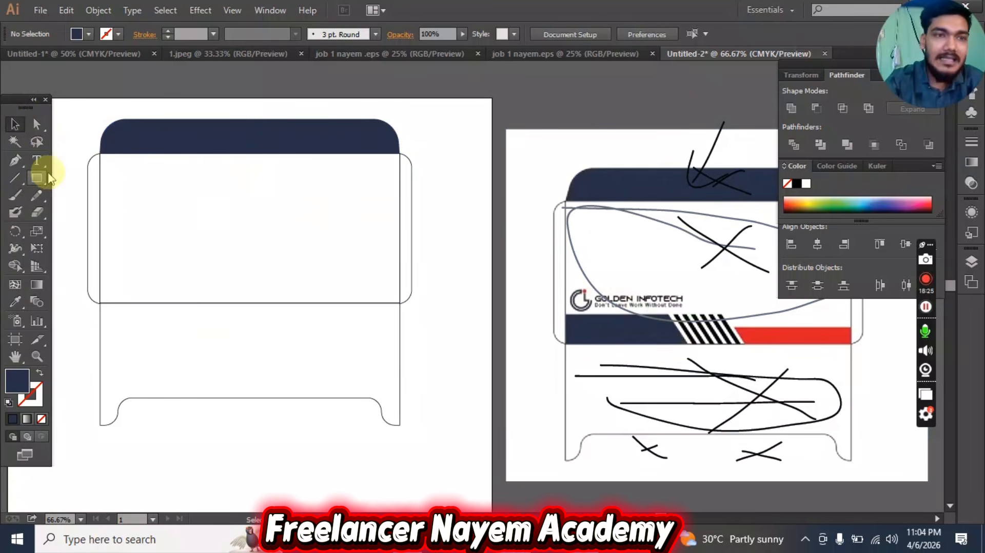
{"action": "left_click", "coordinate": [37, 179]}
{"action": "scroll", "coordinate": [498, 359], "scroll_direction": "up", "scroll_amount": 1}
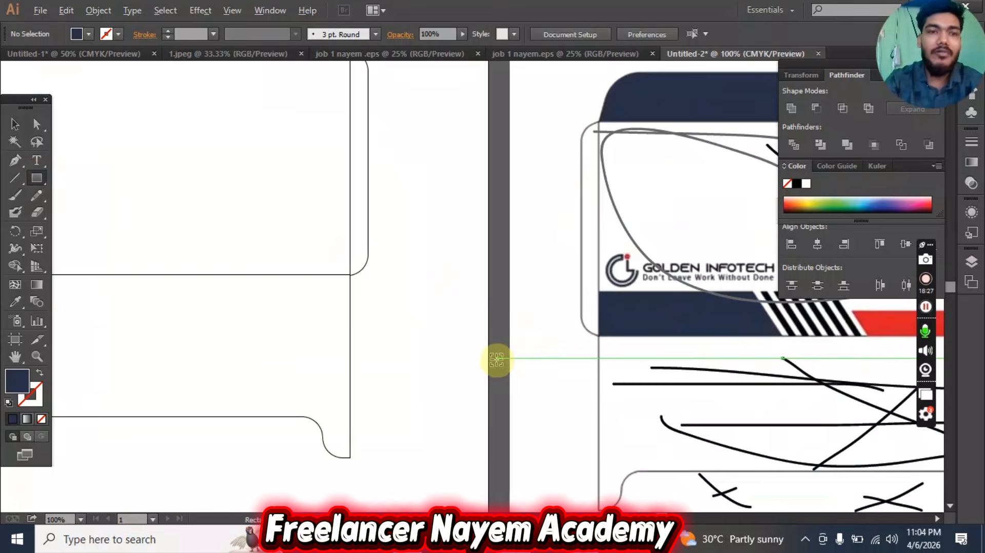
{"action": "left_click_drag", "start_coordinate": [404, 281], "coordinate": [501, 264]}
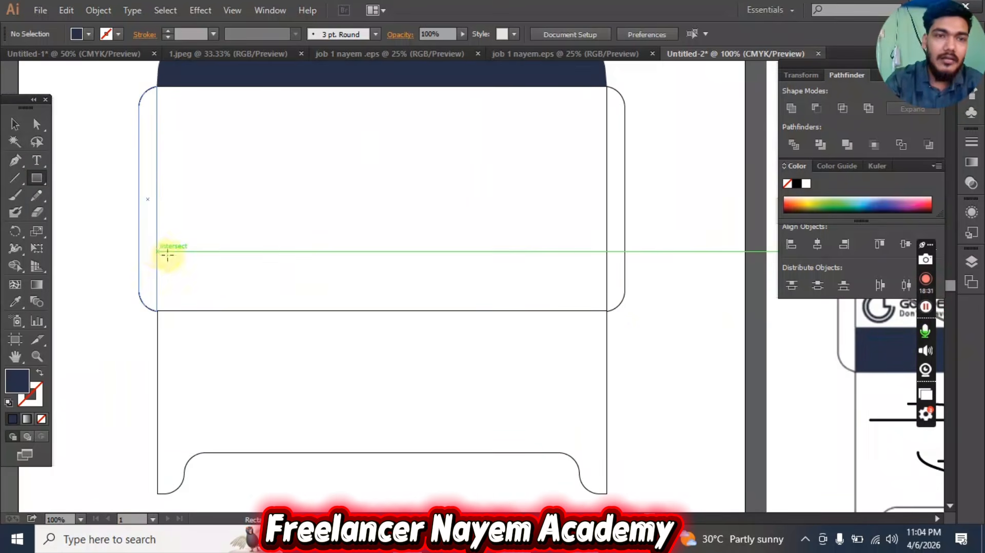
{"action": "left_click_drag", "start_coordinate": [157, 251], "coordinate": [344, 311]}
{"action": "left_click", "coordinate": [14, 123]}
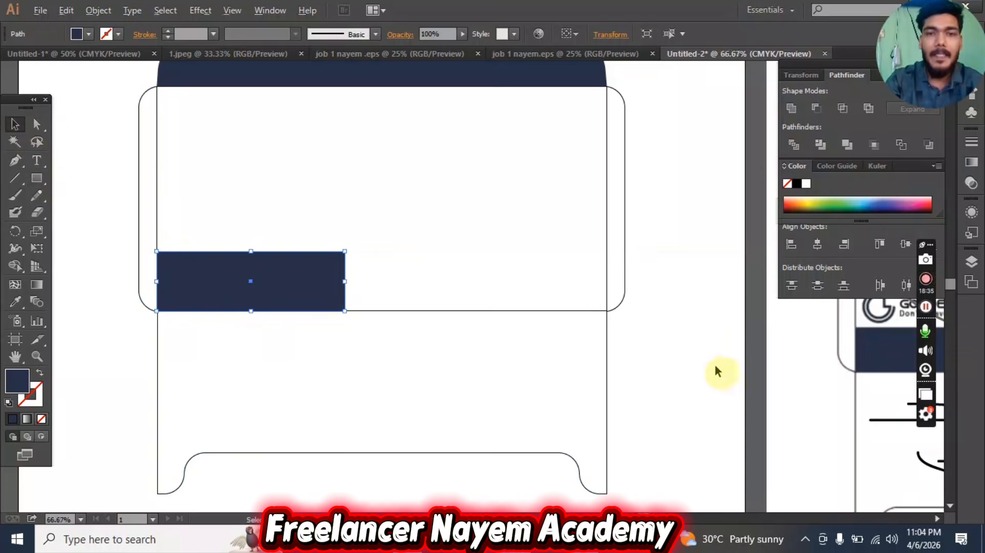
{"action": "scroll", "coordinate": [715, 365], "scroll_direction": "down", "scroll_amount": 2}
{"action": "left_click_drag", "start_coordinate": [703, 309], "coordinate": [438, 284]}
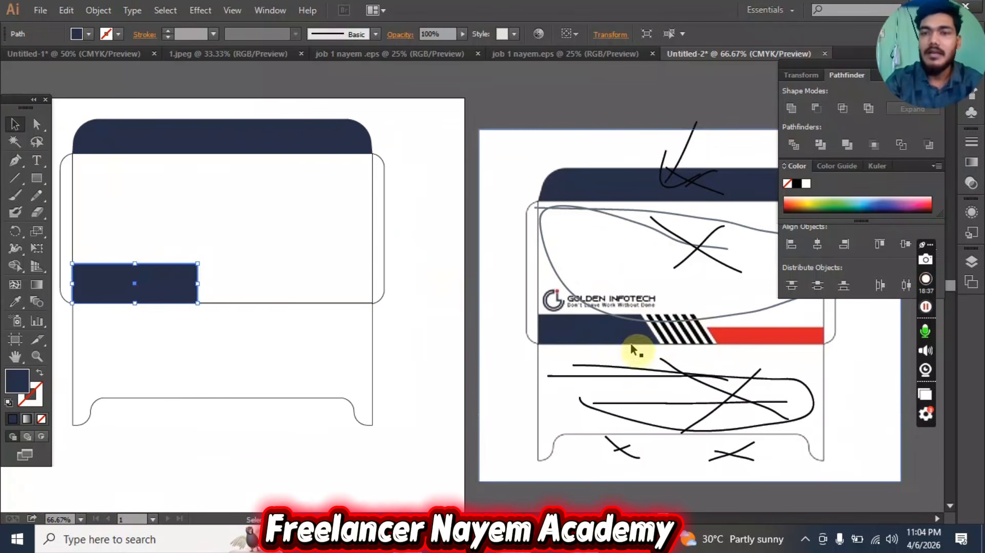
{"action": "left_click_drag", "start_coordinate": [584, 334], "coordinate": [324, 276]}
{"action": "key", "text": "ctrl+z"}
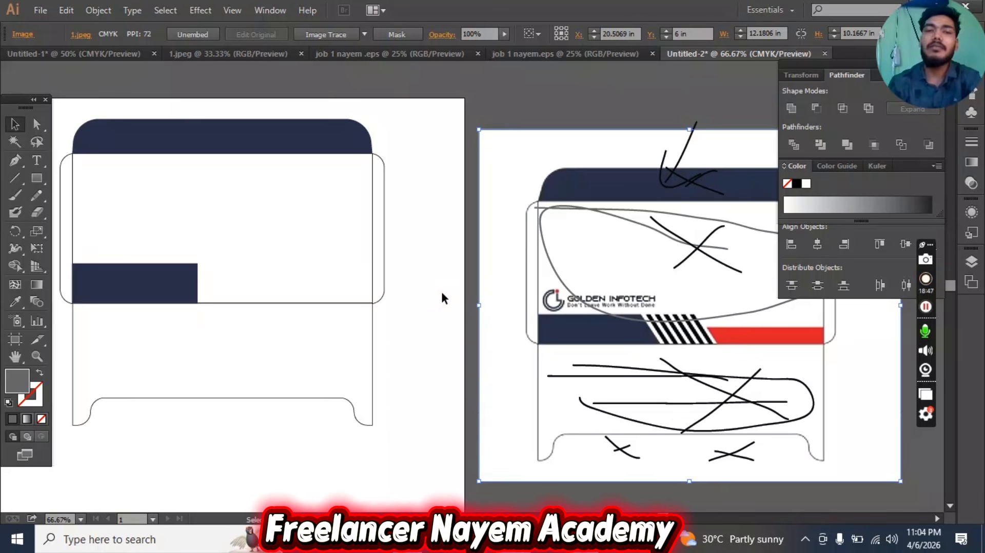
- Widen the navy rectangle slightly by extending its right edge along the panel's lower fold line
{"action": "scroll", "coordinate": [321, 297], "scroll_direction": "up", "scroll_amount": 2}
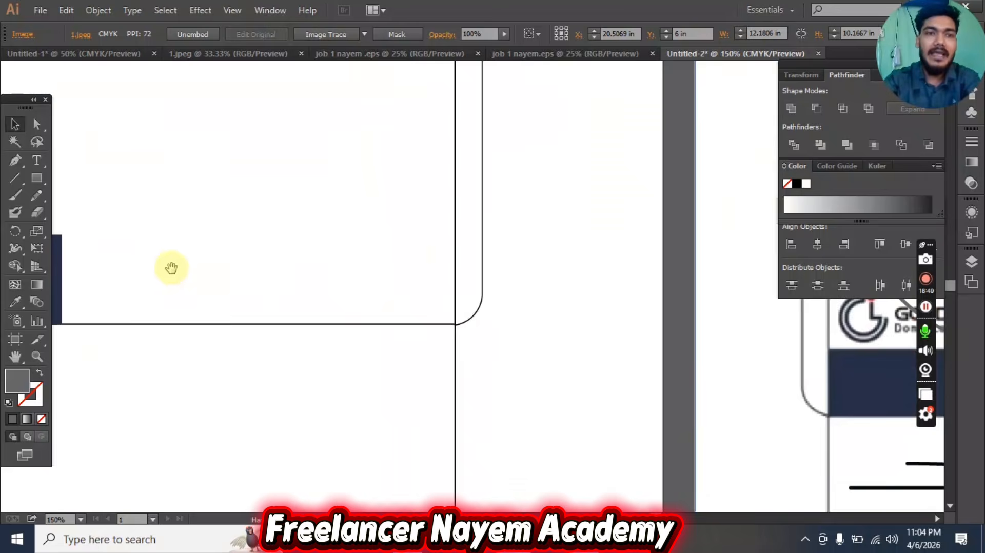
{"action": "scroll", "coordinate": [298, 297], "scroll_direction": "down", "scroll_amount": 2}
{"action": "left_click_drag", "start_coordinate": [538, 307], "coordinate": [501, 324]}
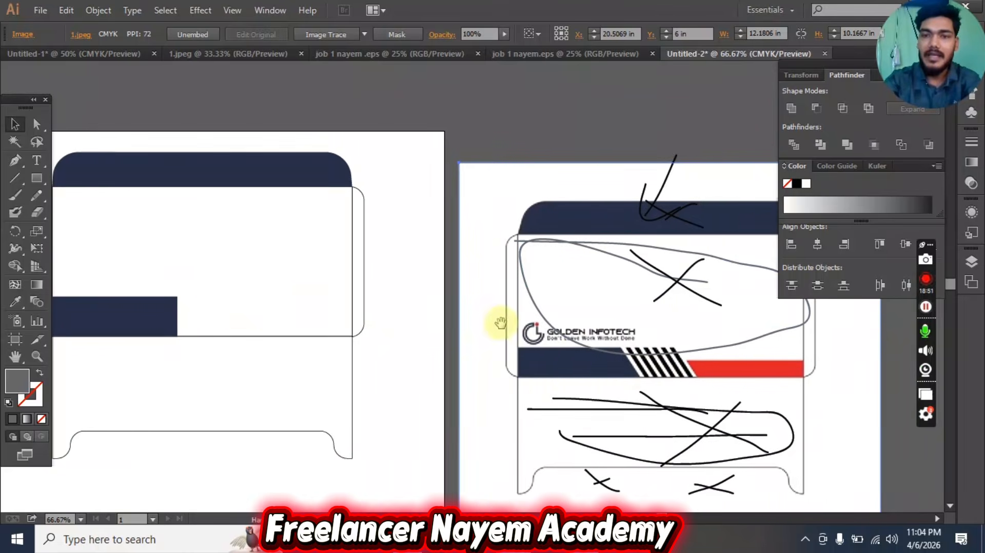
{"action": "scroll", "coordinate": [296, 279], "scroll_direction": "left", "scroll_amount": 3}
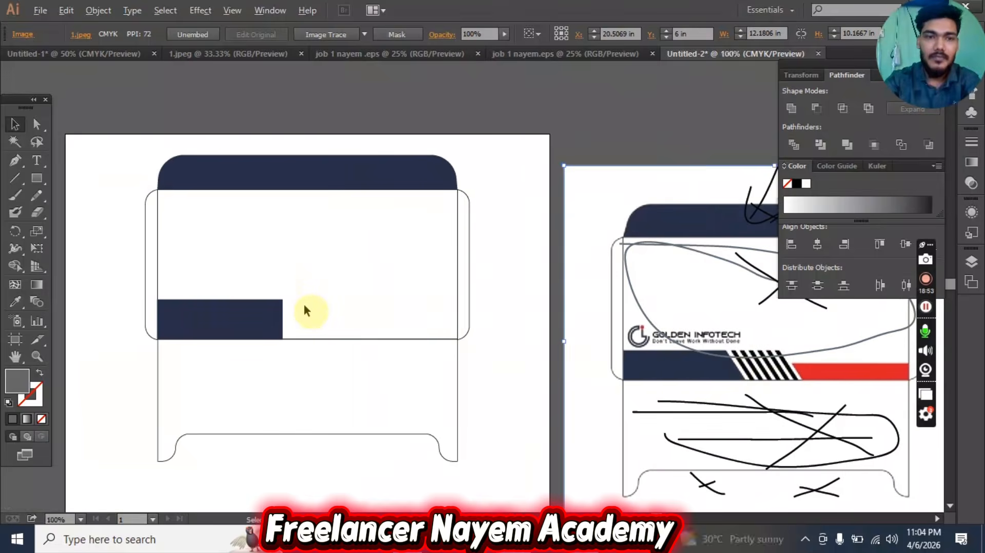
{"action": "scroll", "coordinate": [303, 308], "scroll_direction": "up", "scroll_amount": 2}
{"action": "left_click", "coordinate": [256, 339]}
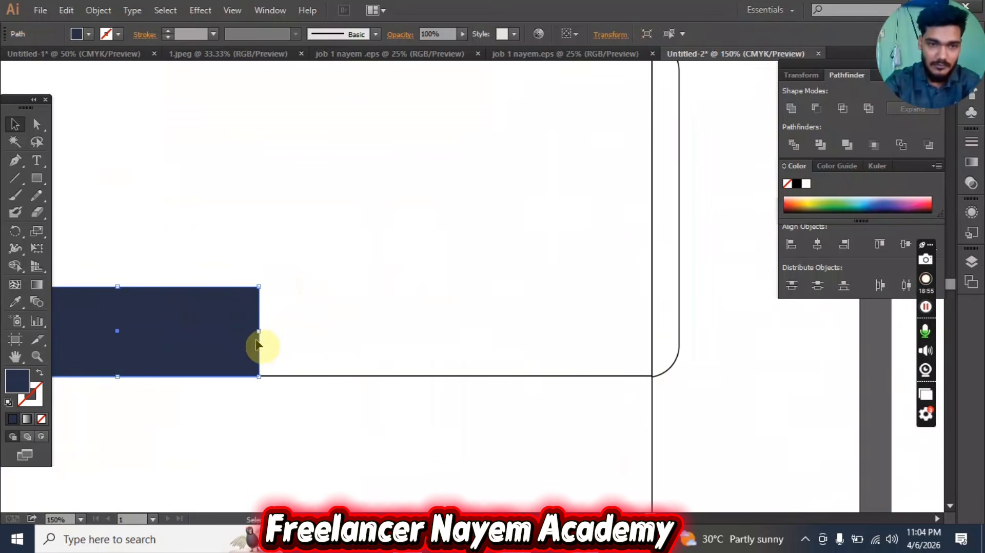
{"action": "left_click_drag", "start_coordinate": [262, 334], "coordinate": [288, 331]}
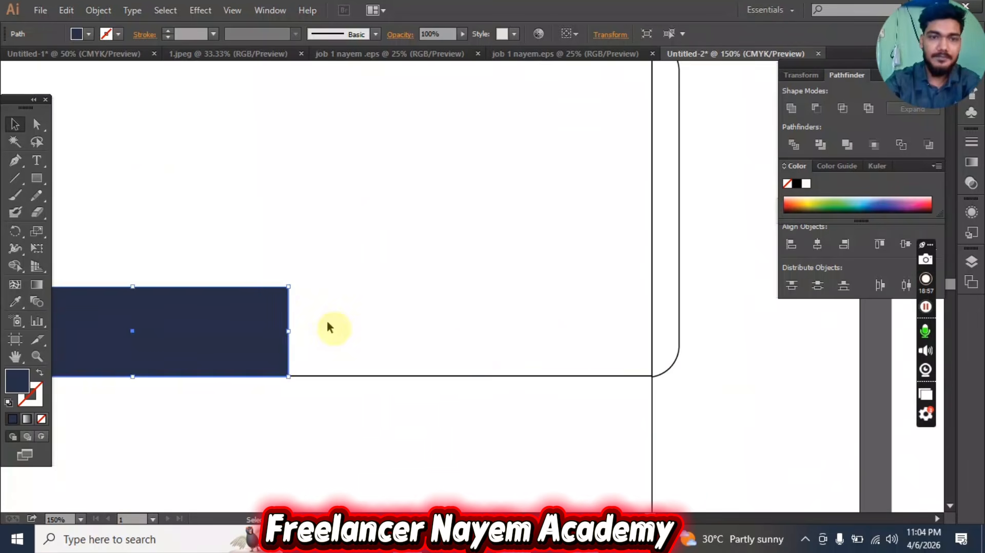
{"action": "left_click", "coordinate": [330, 318]}
- Duplicate the navy rectangle at the panel's lower-right corner and shrink the copy to a narrower, thinner strip
{"action": "left_click", "coordinate": [235, 318]}
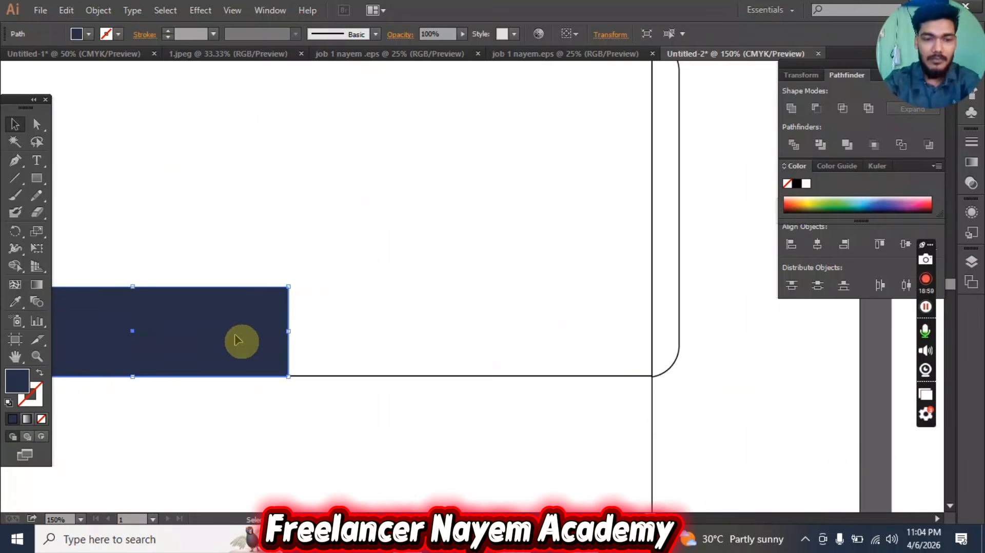
{"action": "left_click_drag", "start_coordinate": [160, 341], "coordinate": [520, 339]}
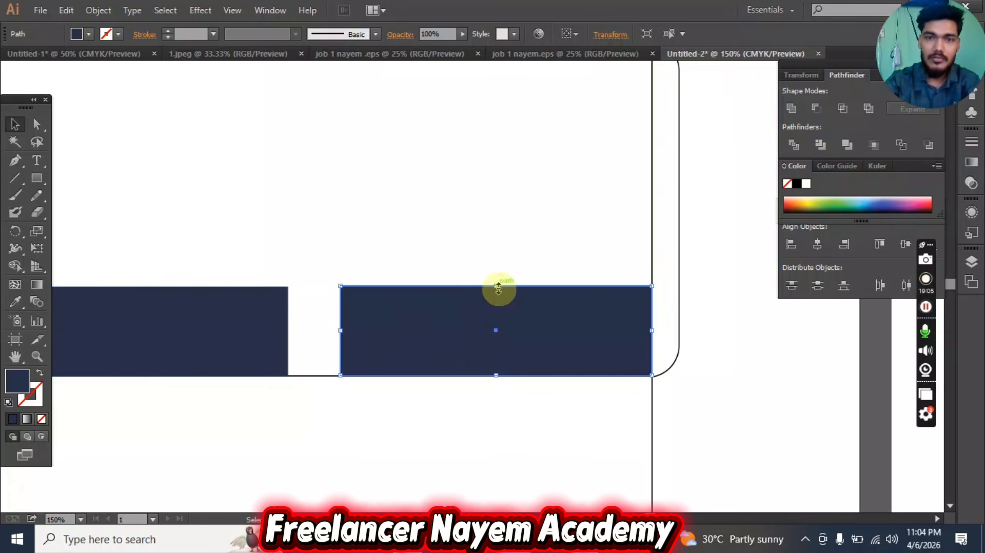
{"action": "left_click_drag", "start_coordinate": [497, 289], "coordinate": [497, 337]}
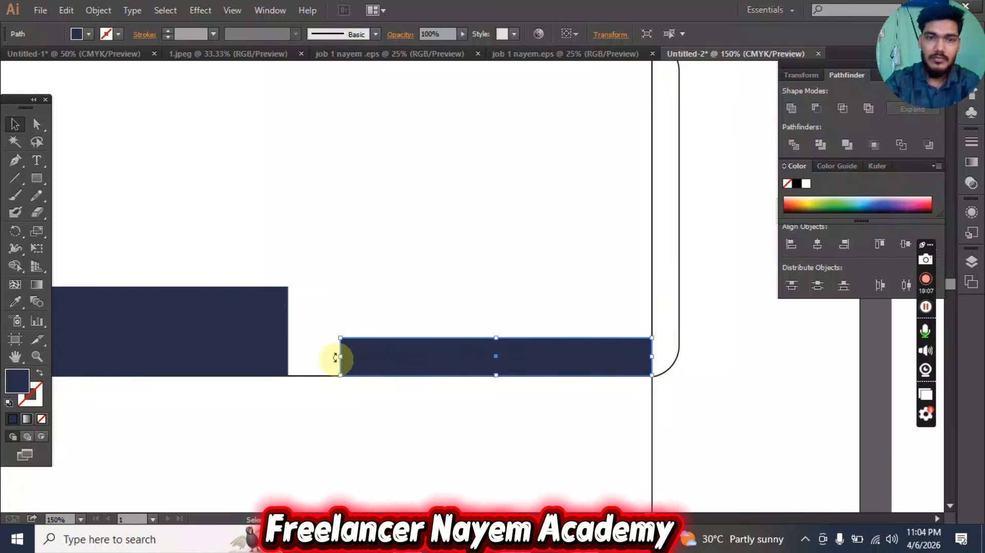
{"action": "left_click_drag", "start_coordinate": [335, 357], "coordinate": [397, 358]}
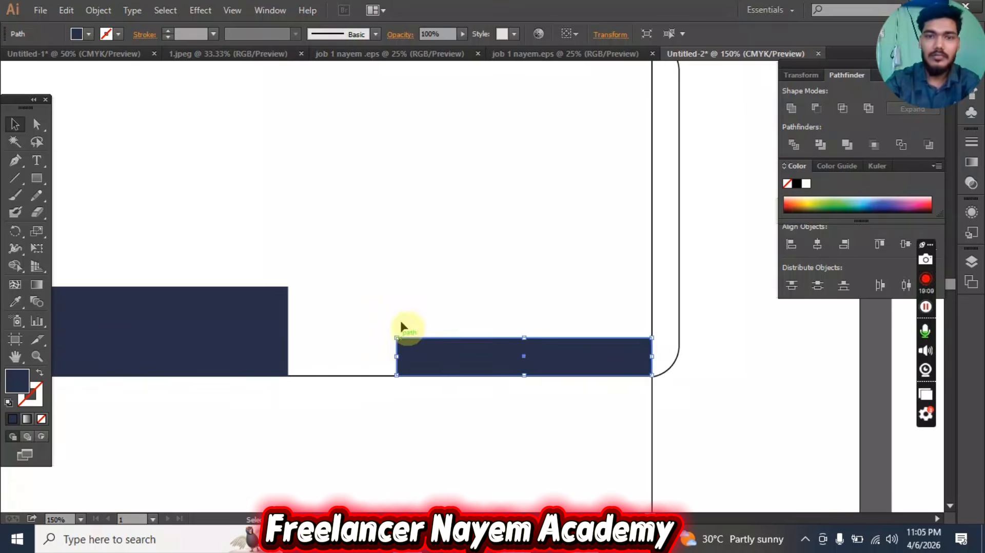
{"action": "left_click", "coordinate": [487, 328]}
- Extend the thin right strip leftward, leaving only a small gap beside the taller navy rectangle
{"action": "scroll", "coordinate": [487, 328], "scroll_direction": "down", "scroll_amount": 2}
{"action": "left_click_drag", "start_coordinate": [568, 340], "coordinate": [433, 325]}
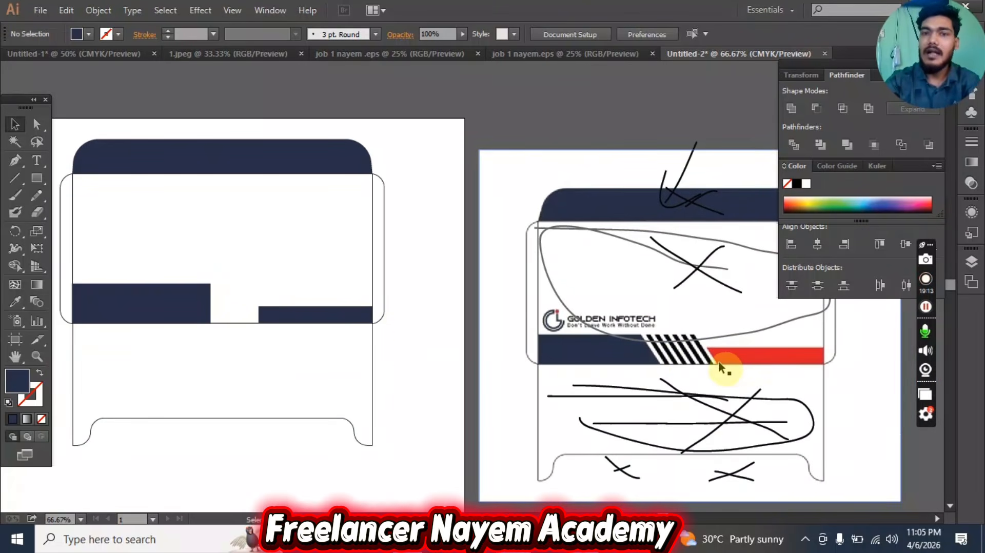
{"action": "left_click", "coordinate": [265, 306]}
{"action": "left_click_drag", "start_coordinate": [259, 315], "coordinate": [216, 316]}
{"action": "left_click", "coordinate": [234, 270]}
- Draw a 45-degree line sloping down to the right across the right end of the taller navy rectangle
{"action": "scroll", "coordinate": [238, 310], "scroll_direction": "up", "scroll_amount": 1}
{"action": "key", "text": "space"}
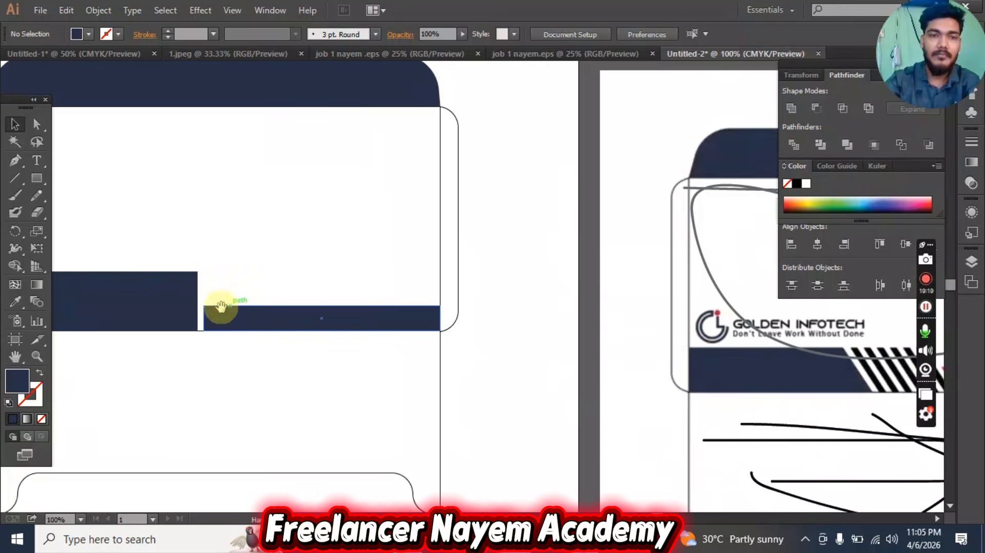
{"action": "scroll", "coordinate": [227, 306], "scroll_direction": "up", "scroll_amount": 1}
{"action": "left_click_drag", "start_coordinate": [189, 277], "coordinate": [235, 273]}
{"action": "scroll", "coordinate": [284, 295], "scroll_direction": "down", "scroll_amount": 2}
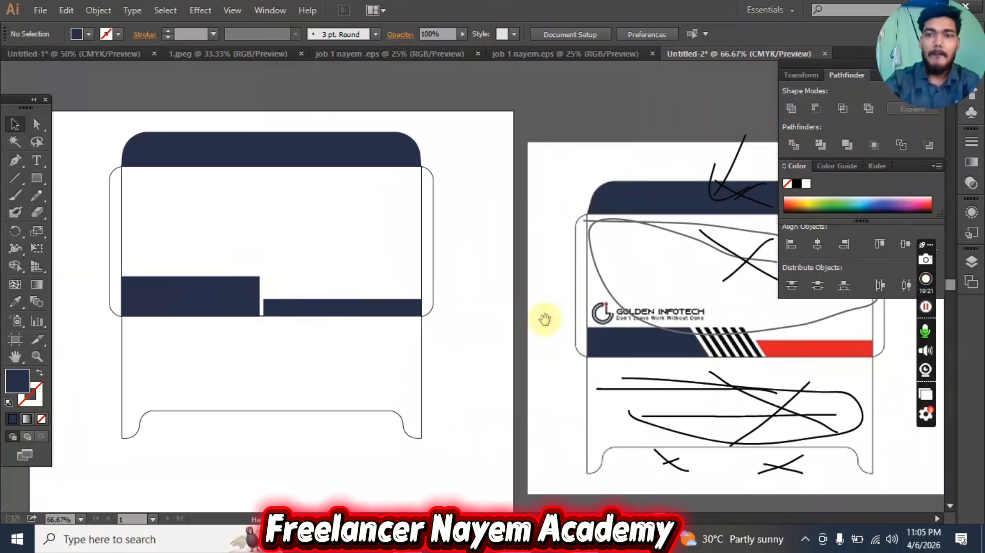
{"action": "left_click_drag", "start_coordinate": [544, 319], "coordinate": [440, 302]}
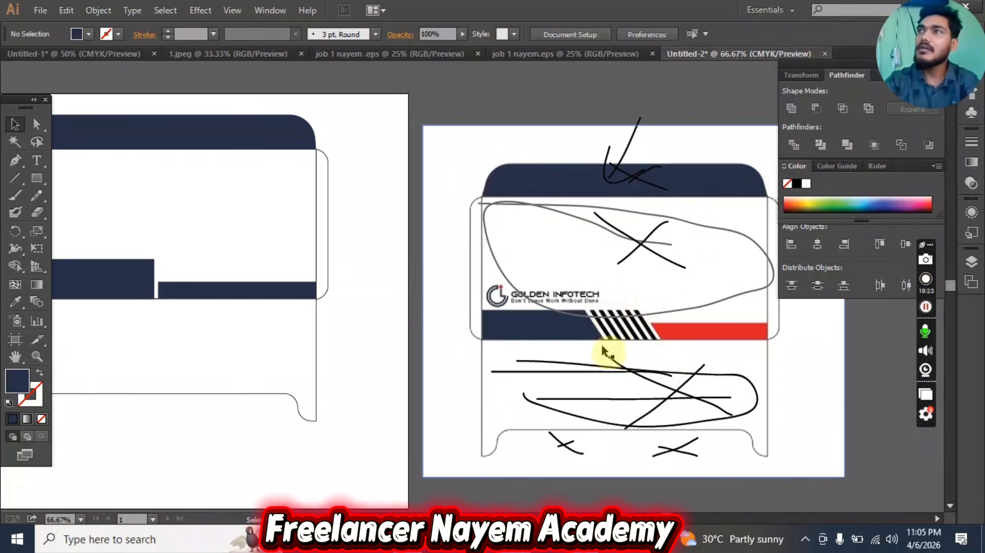
{"action": "scroll", "coordinate": [352, 297], "scroll_direction": "up", "scroll_amount": 1}
{"action": "key", "text": "space"}
{"action": "left_click_drag", "start_coordinate": [211, 251], "coordinate": [411, 258]}
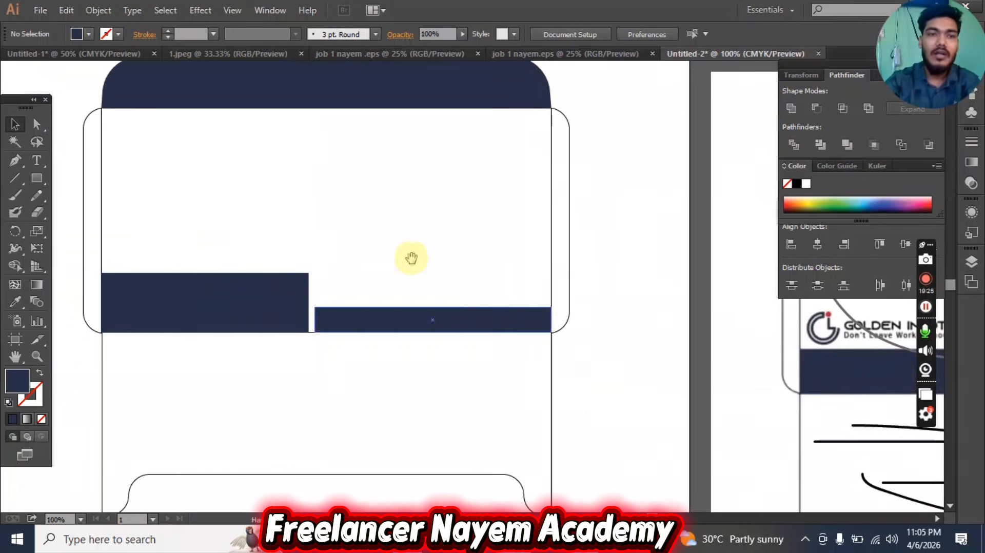
{"action": "left_click", "coordinate": [15, 178]}
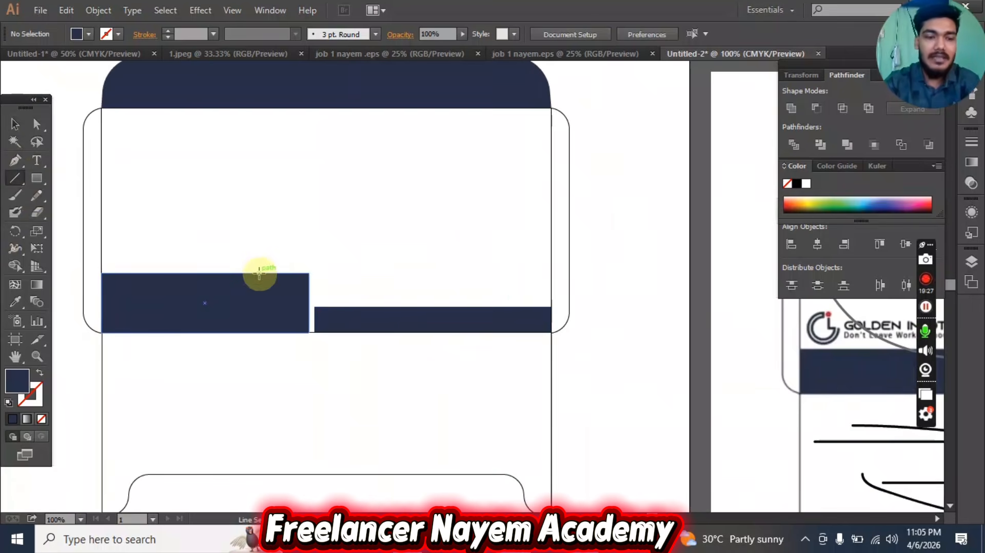
{"action": "left_click_drag", "start_coordinate": [242, 261], "coordinate": [300, 352]}
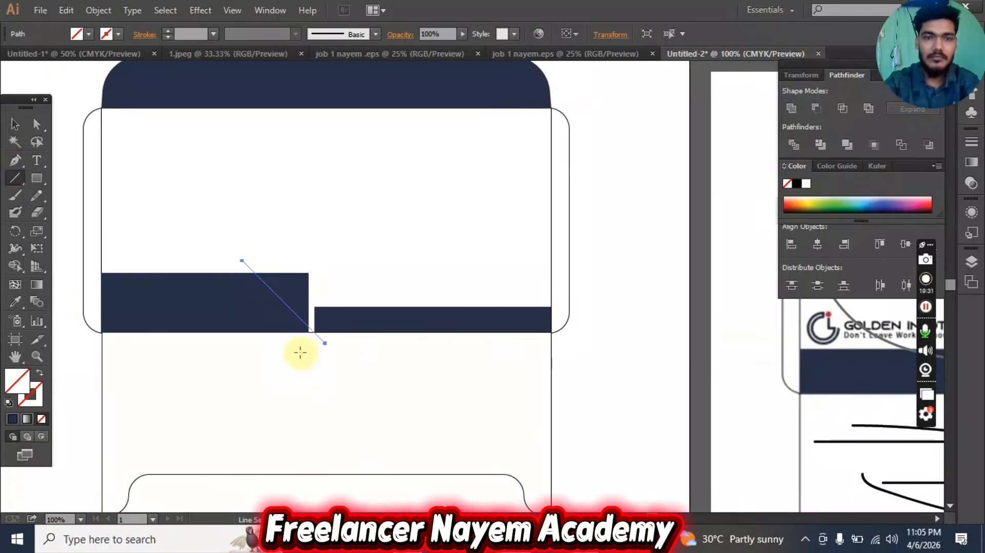
- Rotate the diagonal line clockwise to a steeper slant matching the stripes in the reference envelope
{"action": "left_click", "coordinate": [15, 124]}
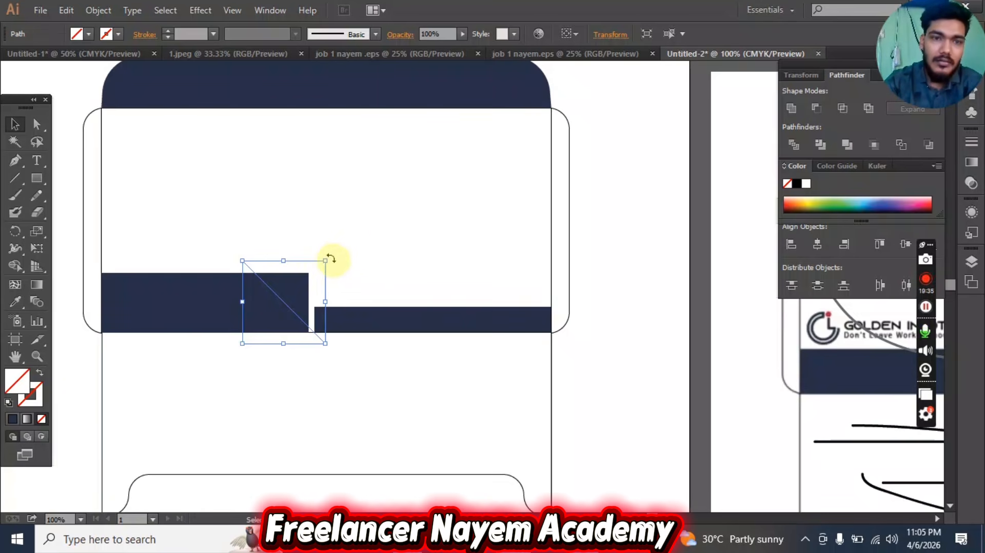
{"action": "left_click_drag", "start_coordinate": [331, 259], "coordinate": [343, 269]}
{"action": "left_click_drag", "start_coordinate": [543, 366], "coordinate": [392, 363]}
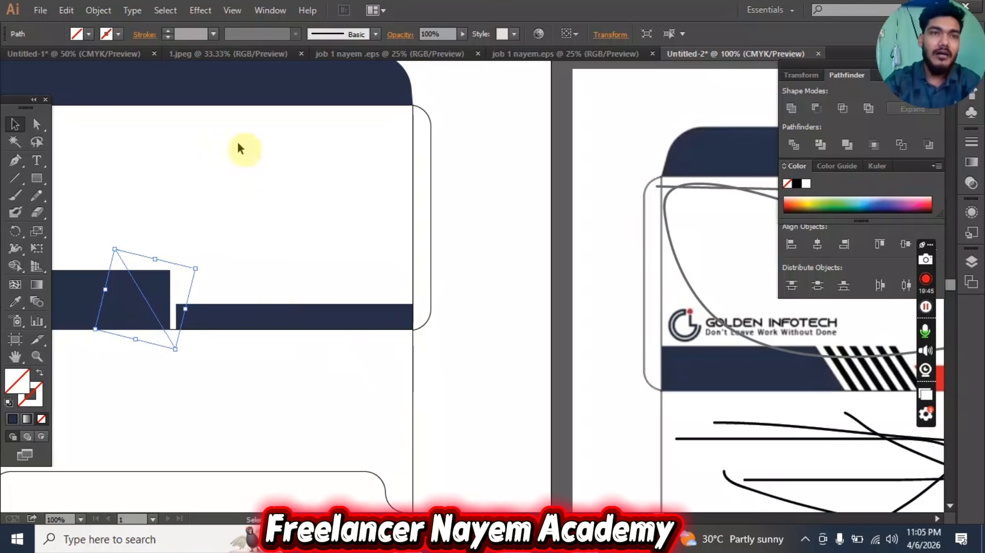
- Give the slanted line a black stroke and deselect it
{"action": "left_click", "coordinate": [118, 34]}
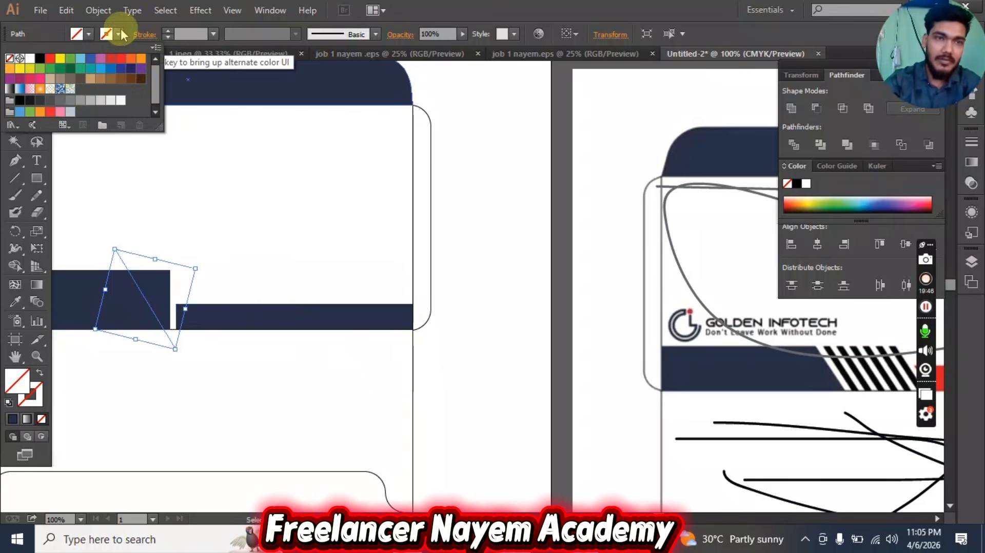
{"action": "left_click", "coordinate": [45, 62]}
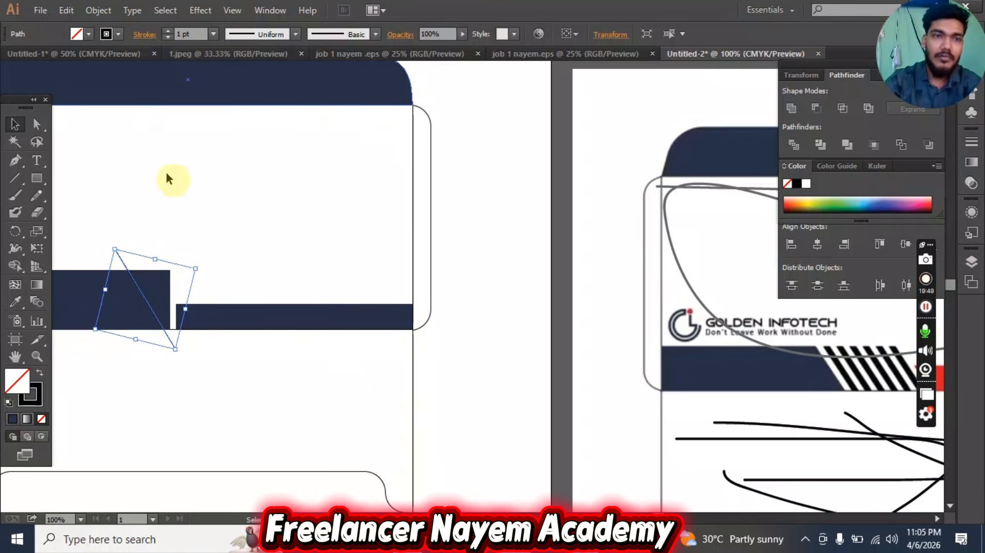
{"action": "left_click", "coordinate": [229, 175]}
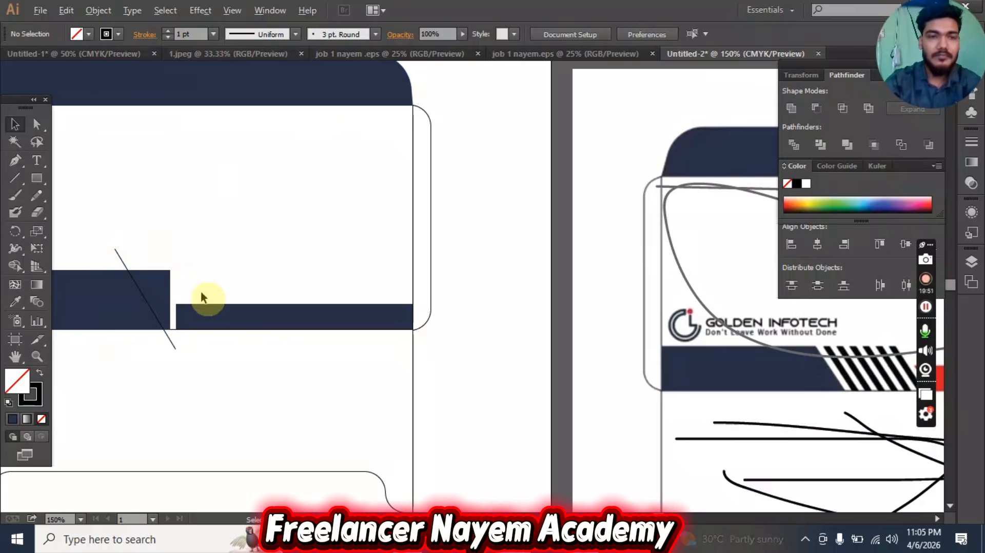
- Expand the slanted line into a shape with the Fill and Stroke options enabled
{"action": "scroll", "coordinate": [201, 291], "scroll_direction": "up", "scroll_amount": 1}
{"action": "left_click_drag", "start_coordinate": [123, 226], "coordinate": [213, 226]}
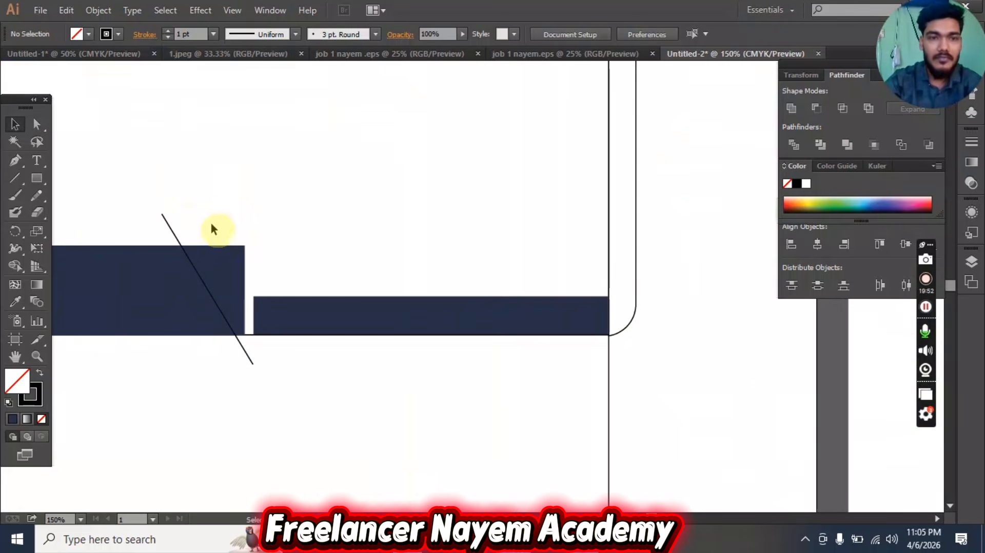
{"action": "left_click", "coordinate": [173, 234]}
{"action": "left_click", "coordinate": [105, 9]}
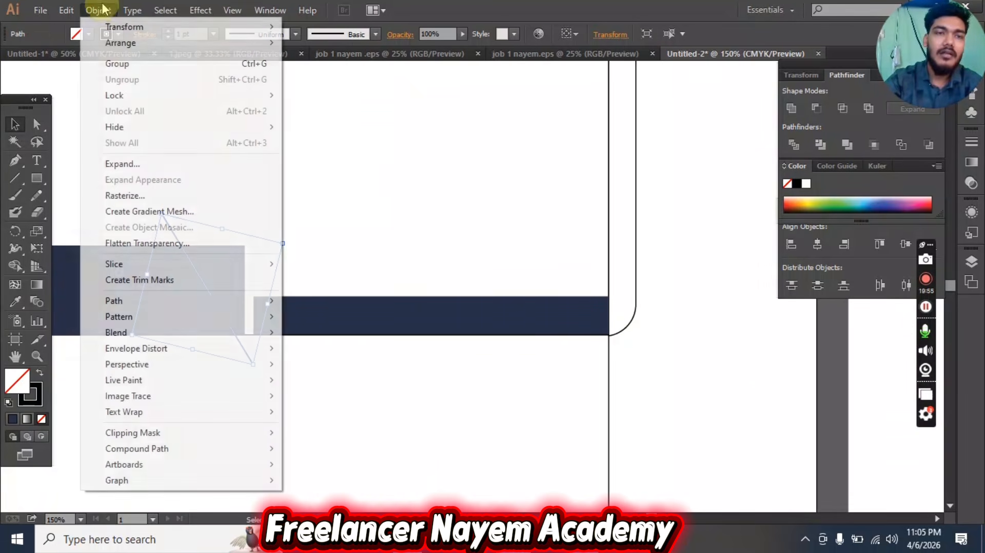
{"action": "left_click", "coordinate": [156, 163]}
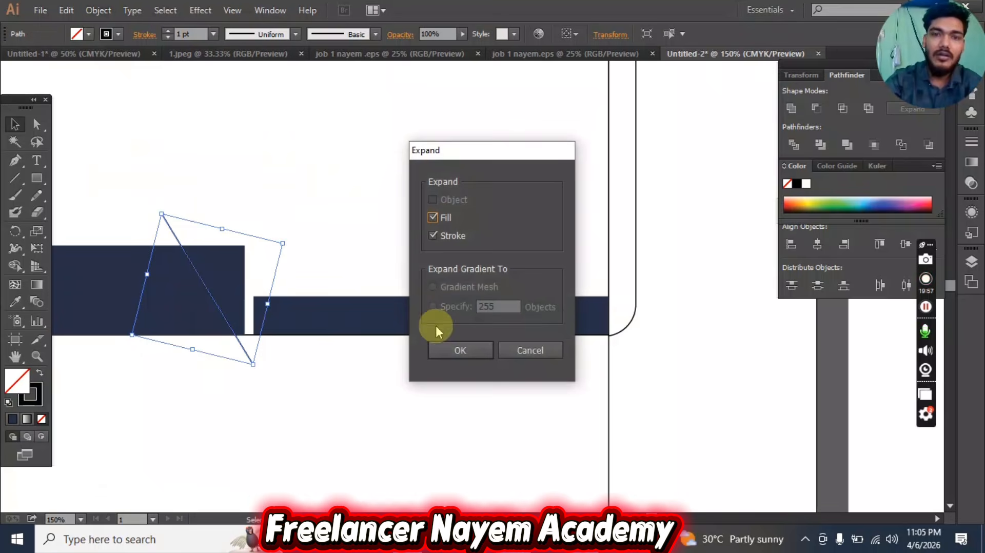
{"action": "left_click", "coordinate": [457, 350]}
{"action": "left_click", "coordinate": [316, 185]}
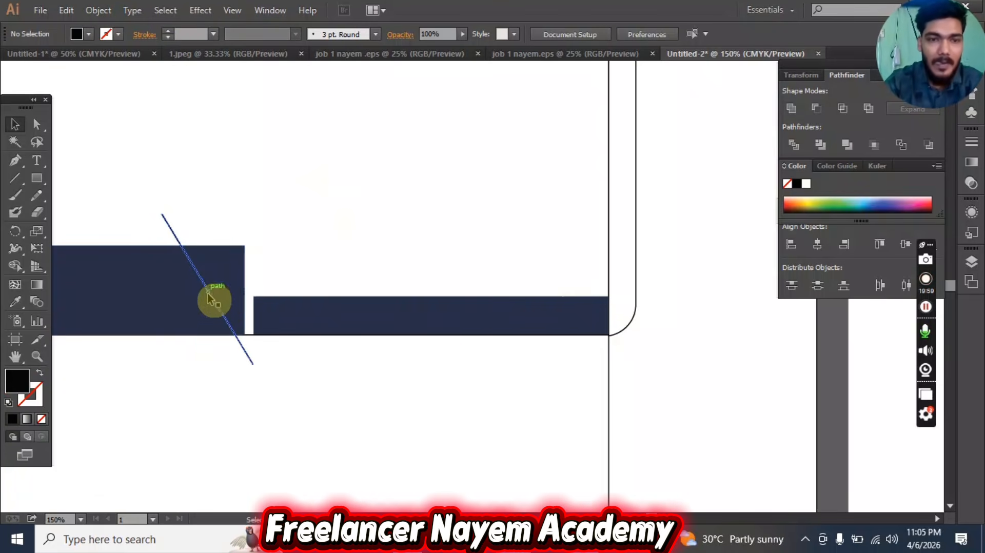
- Shift the expanded line slightly right so it crosses the taller navy rectangle's lower-right corner
{"action": "left_click_drag", "start_coordinate": [220, 308], "coordinate": [230, 308]}
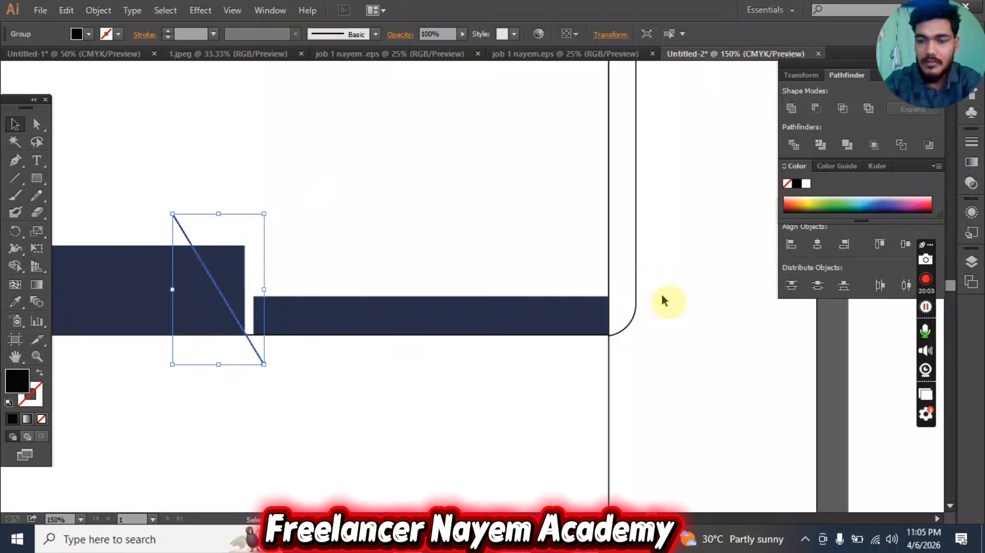
{"action": "key", "text": "Left"}
{"action": "key", "text": "Left"}
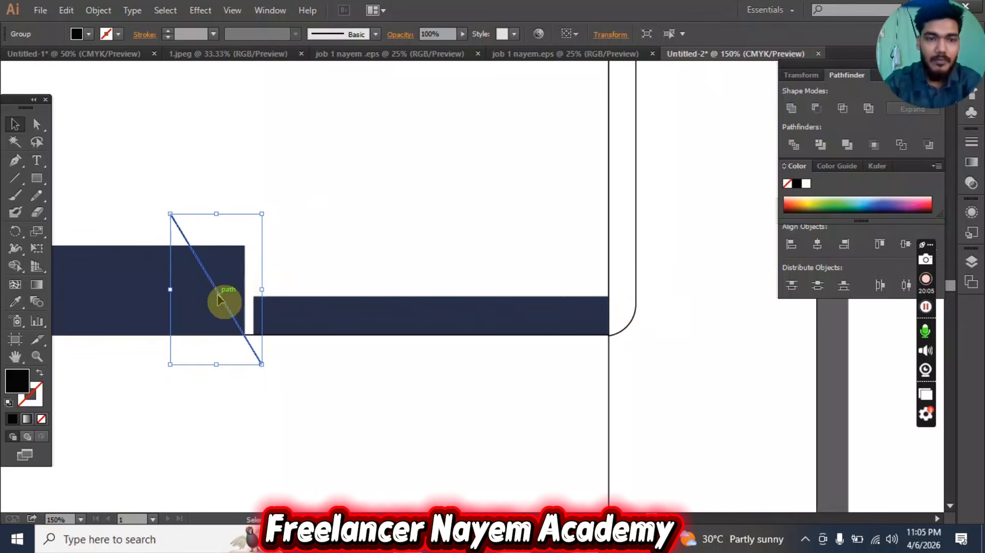
{"action": "scroll", "coordinate": [292, 310], "scroll_direction": "down", "scroll_amount": 2}
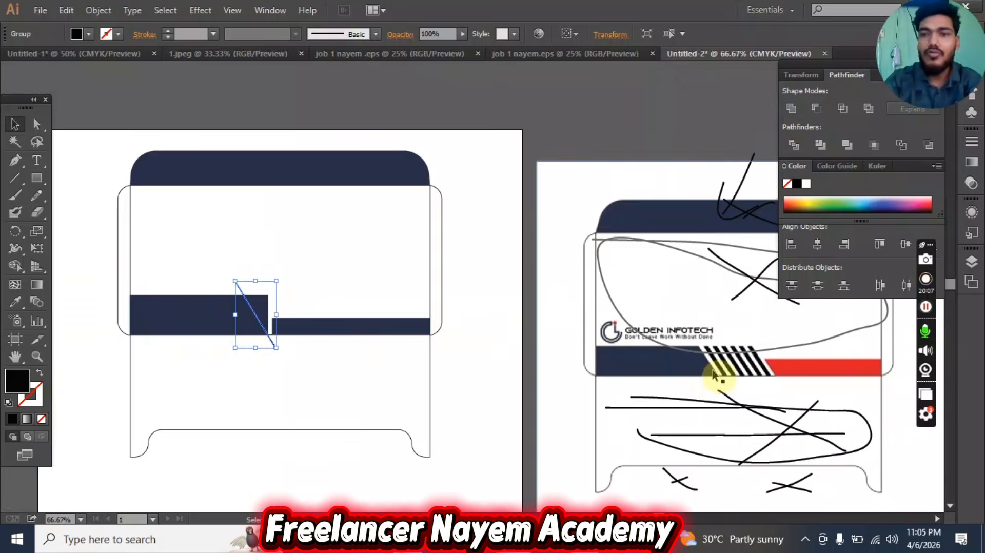
{"action": "scroll", "coordinate": [447, 327], "scroll_direction": "up", "scroll_amount": 1}
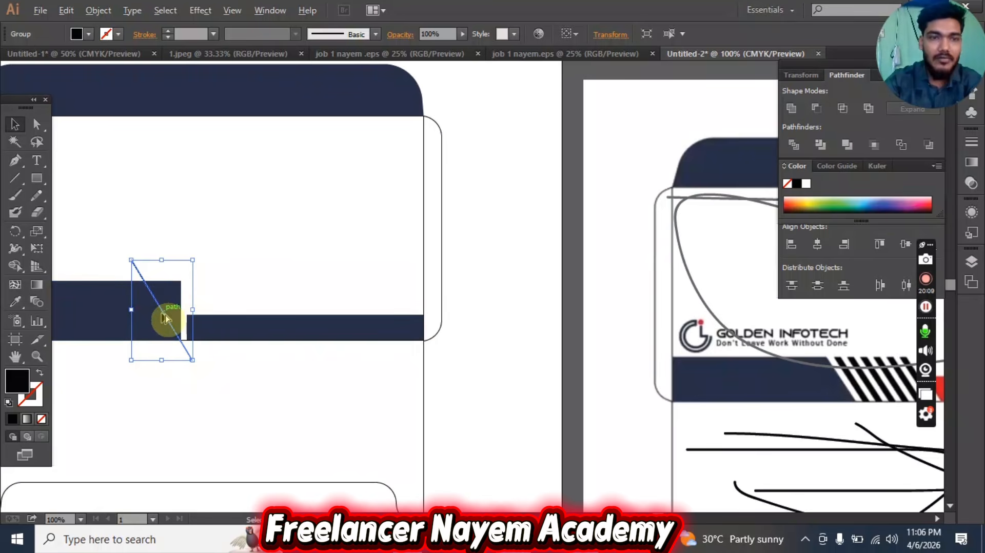
- Duplicate the slanted line leftward repeatedly to lay four evenly spaced parallel lines across the taller navy rectangle's right end
{"action": "left_click_drag", "start_coordinate": [166, 318], "coordinate": [149, 316]}
{"action": "left_click", "coordinate": [296, 378]}
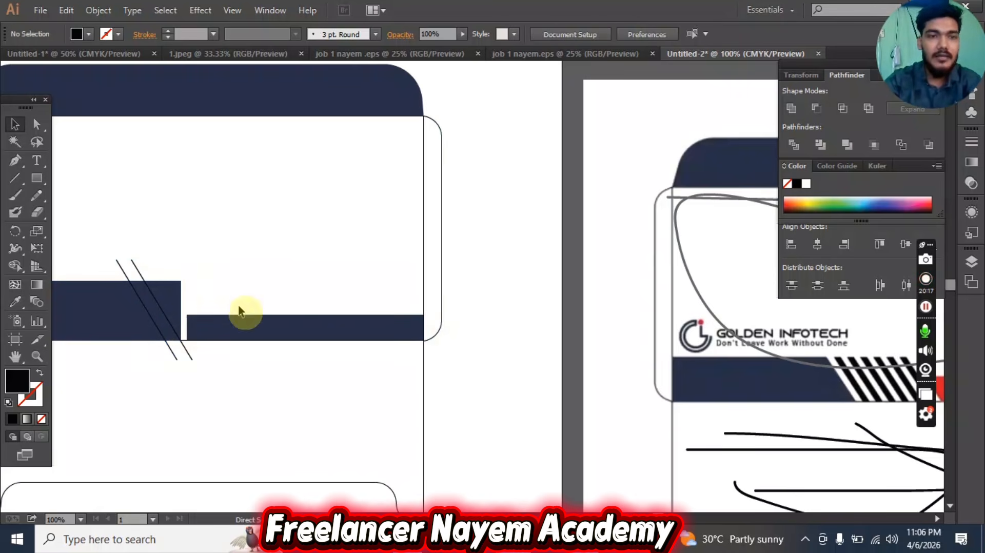
{"action": "left_click", "coordinate": [157, 327]}
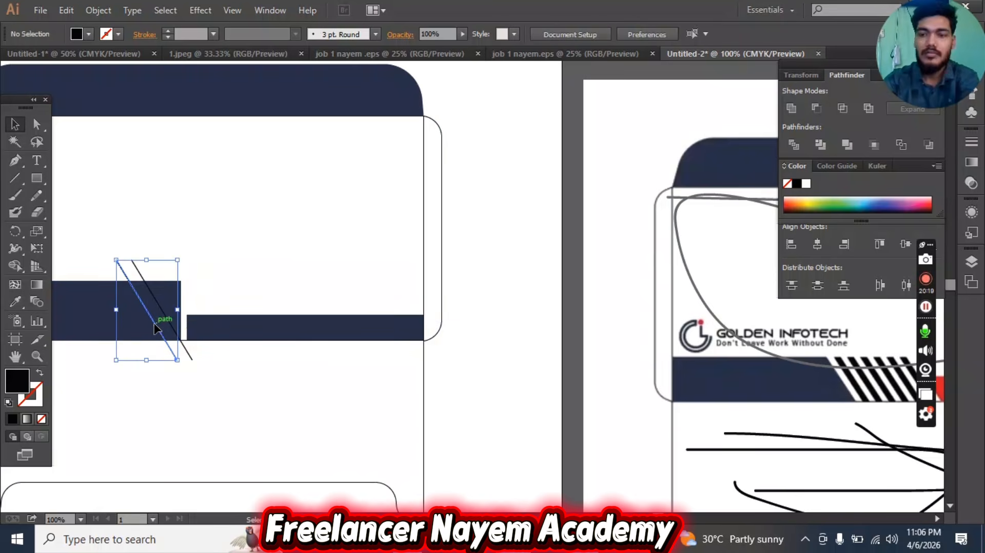
{"action": "mouse_move", "coordinate": [155, 328]}
{"action": "left_mouse_down"}
{"action": "mouse_move", "coordinate": [164, 318]}
{"action": "mouse_move", "coordinate": [153, 319]}
{"action": "left_mouse_up"}
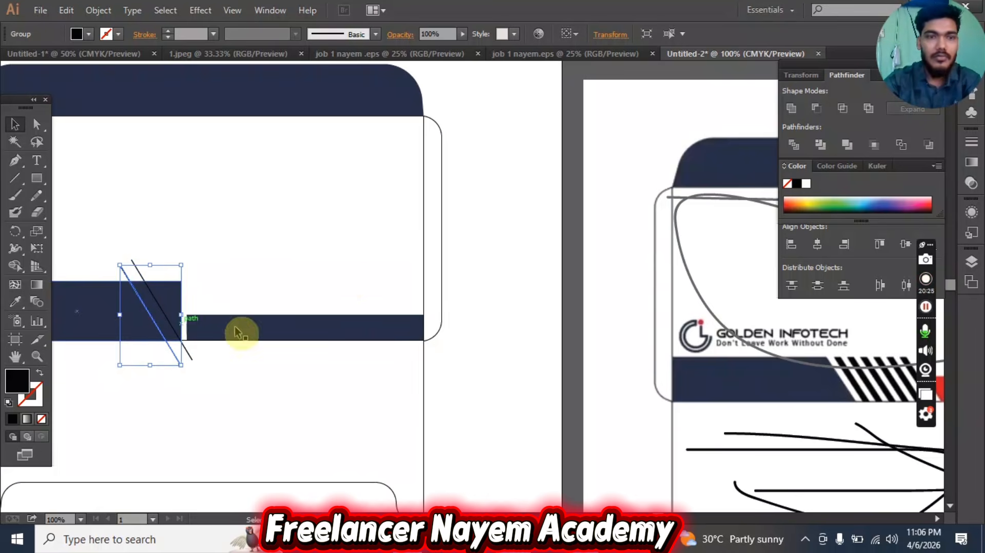
{"action": "key", "text": "ctrl+d"}
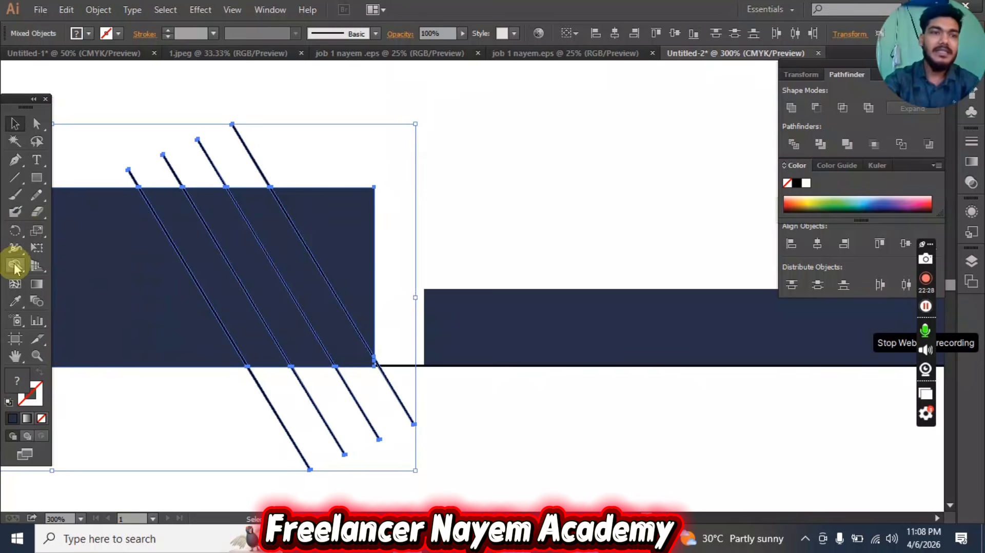
- Use Shape Builder to remove the line ends below and above the navy bar and the triangular piece at its right corner
{"action": "left_click", "coordinate": [15, 266]}
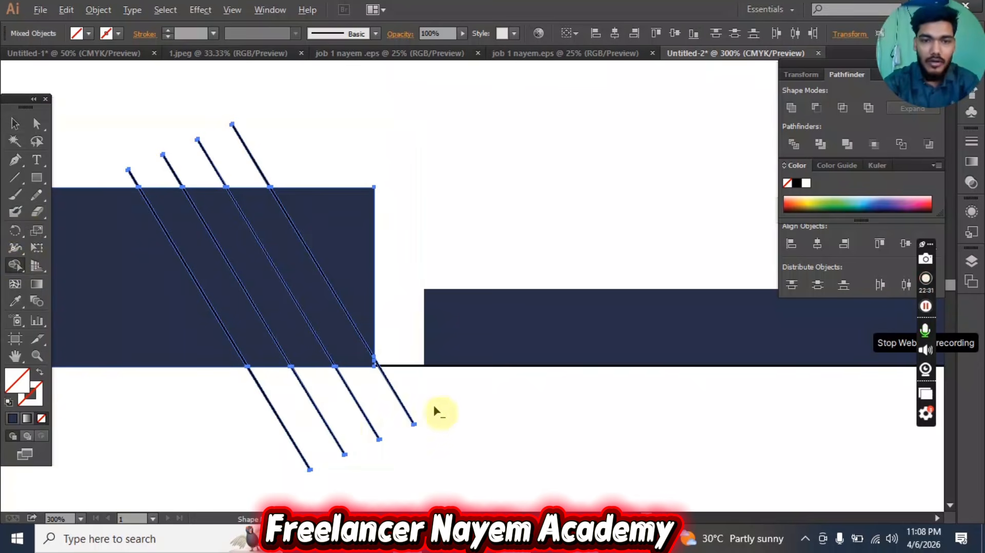
{"action": "left_click_drag", "start_coordinate": [421, 406], "coordinate": [265, 450]}
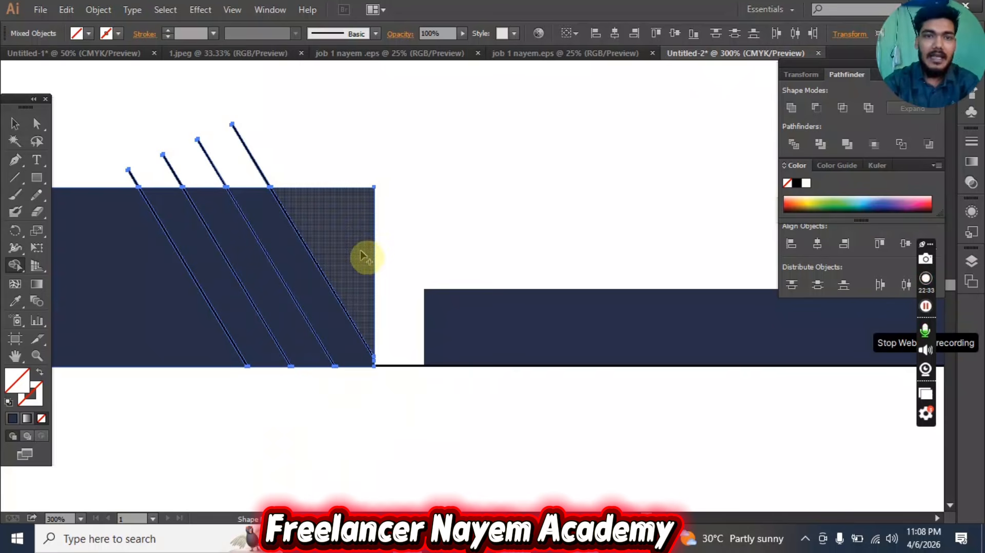
{"action": "left_click_drag", "start_coordinate": [343, 175], "coordinate": [382, 245]}
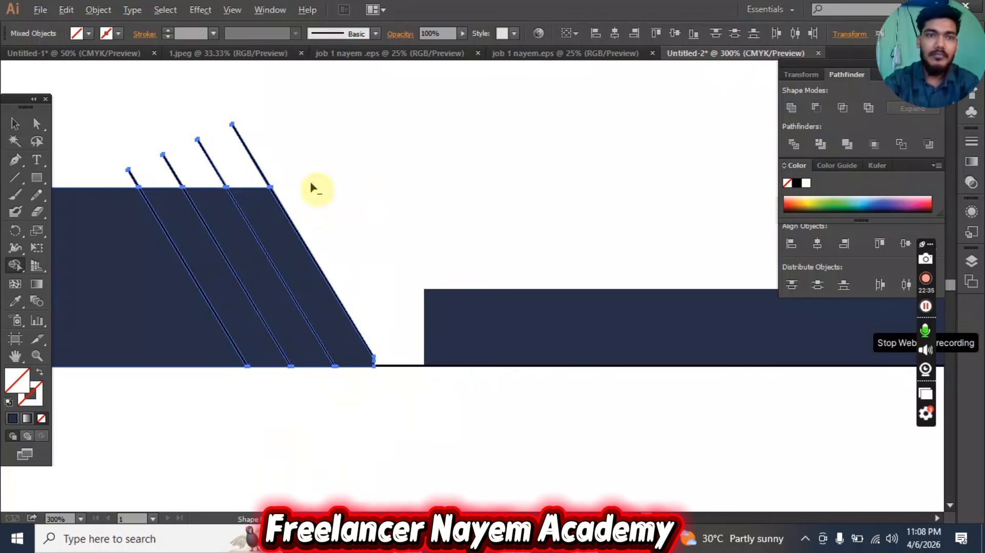
{"action": "mouse_move", "coordinate": [212, 147]}
{"action": "left_mouse_down"}
{"action": "mouse_move", "coordinate": [124, 157]}
{"action": "mouse_move", "coordinate": [109, 173]}
{"action": "left_mouse_up"}
{"action": "left_click_drag", "start_coordinate": [109, 177], "coordinate": [109, 177]}
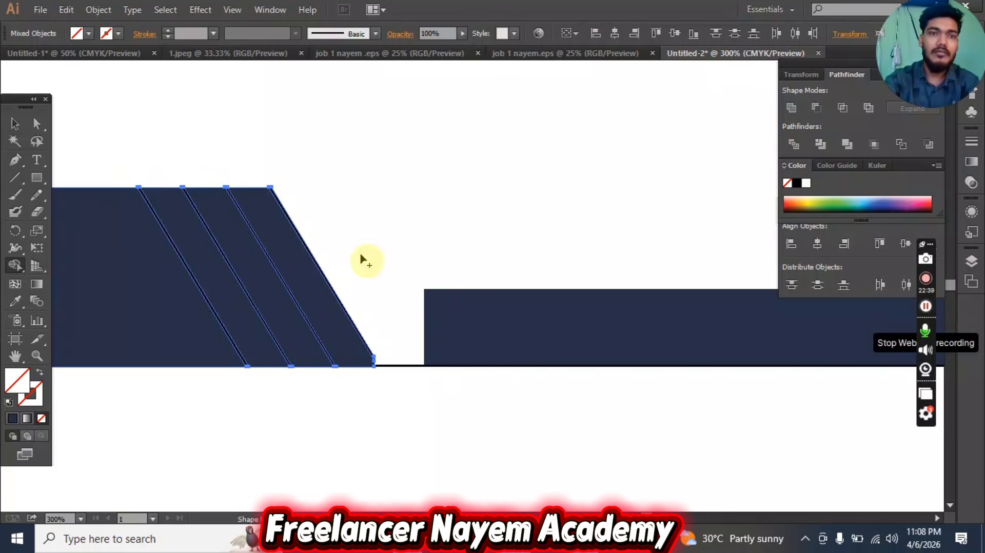
- Cut the first and third slanted bands out of the navy bar with Shape Builder and clear the selection
{"action": "left_click", "coordinate": [211, 283], "text": "alt"}
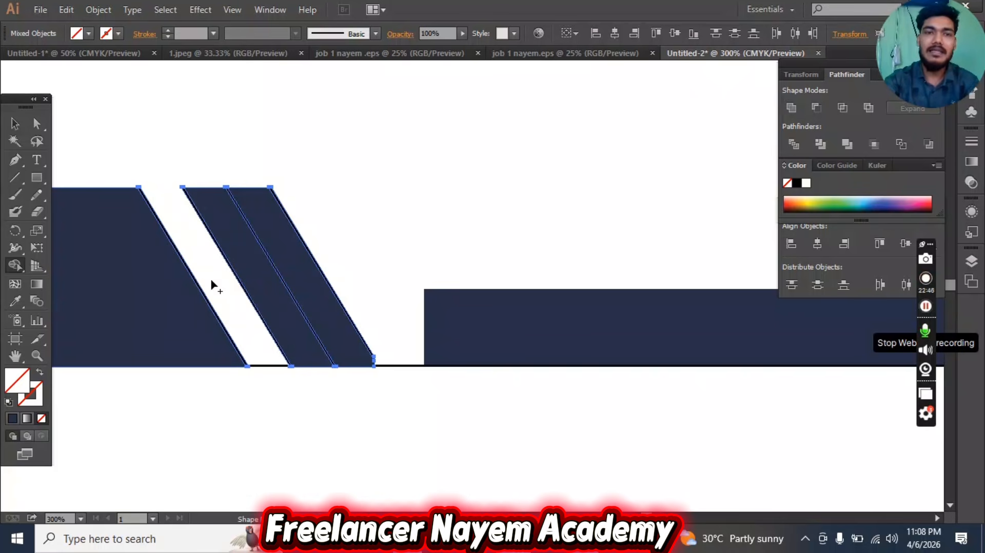
{"action": "left_click", "coordinate": [299, 267], "text": "alt"}
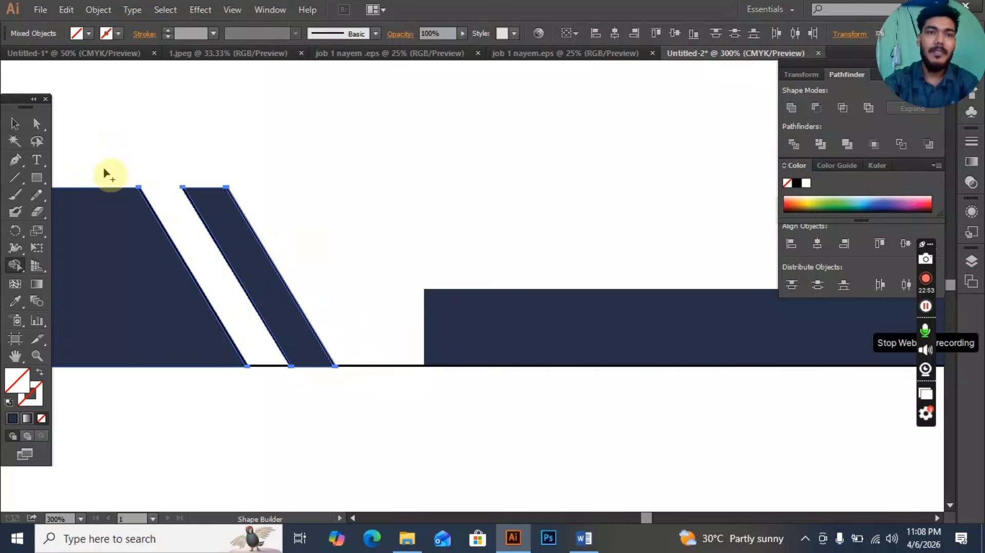
{"action": "left_click", "coordinate": [38, 125]}
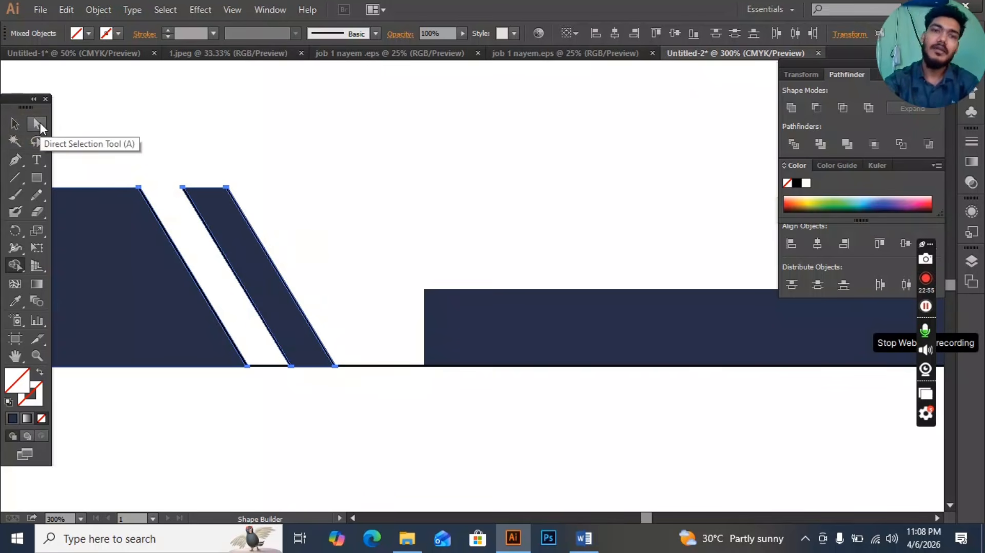
{"action": "left_click", "coordinate": [270, 191]}
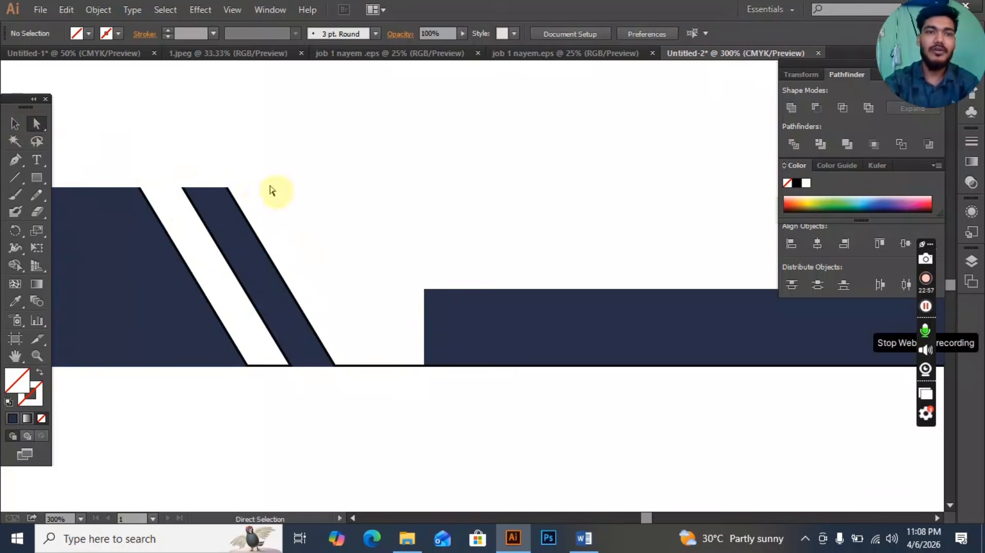
- Delete the thin black line along the right edge of the separate slanted stripe
{"action": "scroll", "coordinate": [248, 204], "scroll_direction": "up", "scroll_amount": 2}
{"action": "left_click", "coordinate": [248, 240]}
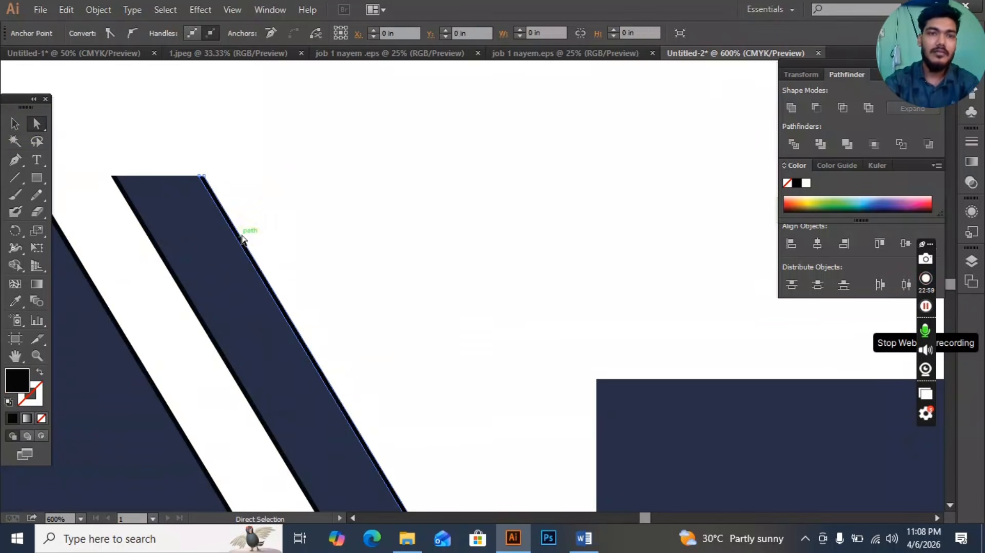
{"action": "key", "text": "Delete"}
{"action": "key", "text": "Delete"}
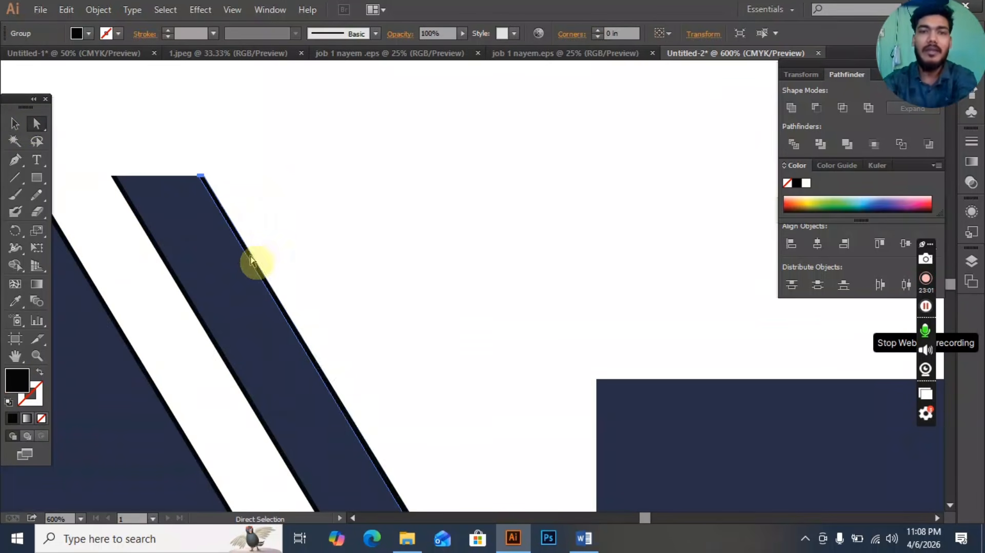
- Delete the thin black line along the left edge of the separate slanted stripe
{"action": "left_click", "coordinate": [180, 285]}
{"action": "scroll", "coordinate": [158, 308], "scroll_direction": "down", "scroll_amount": 1}
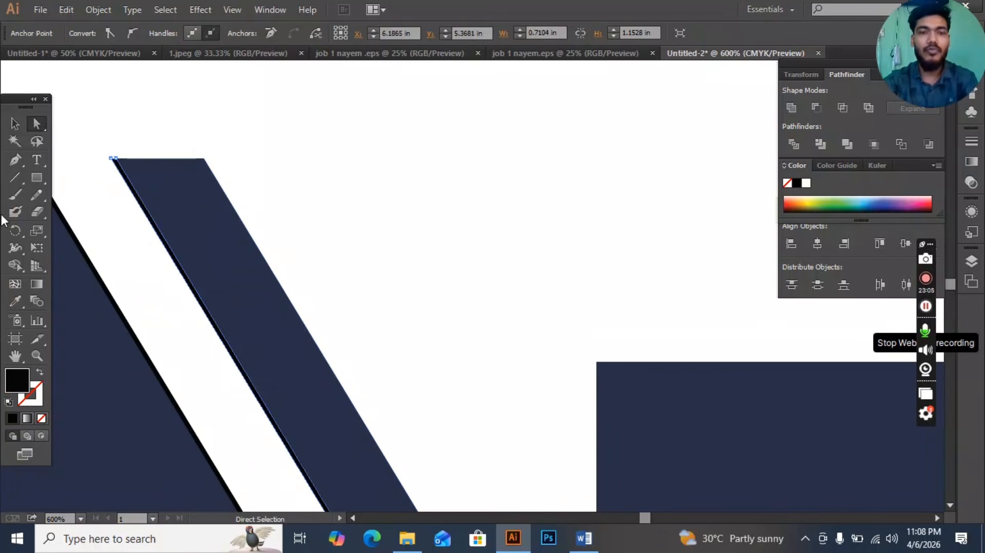
{"action": "left_click", "coordinate": [323, 255]}
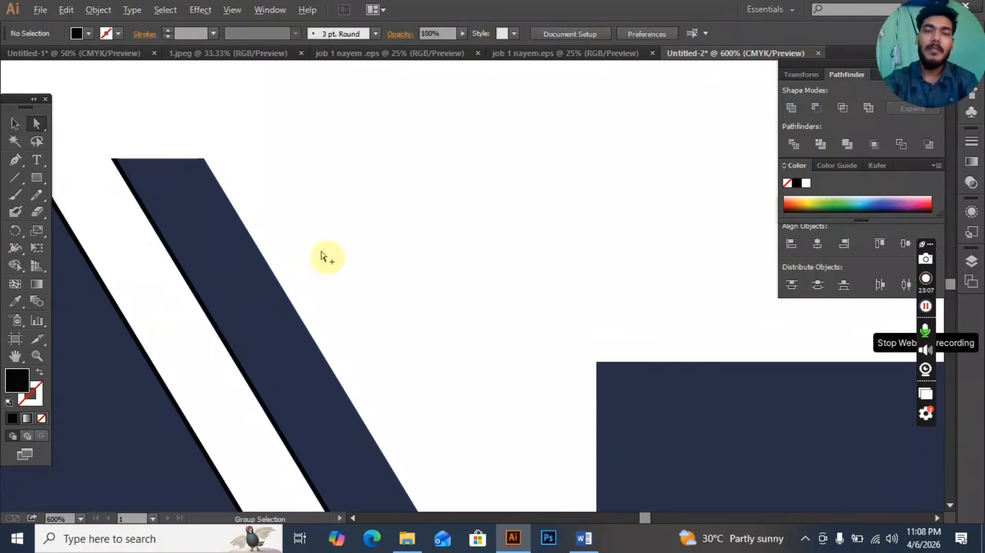
{"action": "scroll", "coordinate": [323, 259], "scroll_direction": "down", "scroll_amount": 2}
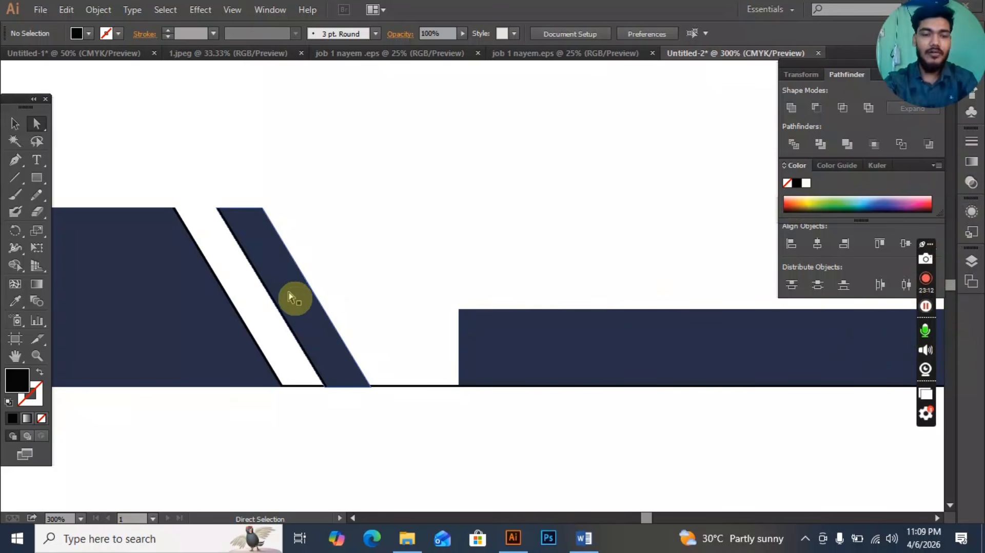
{"action": "scroll", "coordinate": [298, 304], "scroll_direction": "up", "scroll_amount": 2}
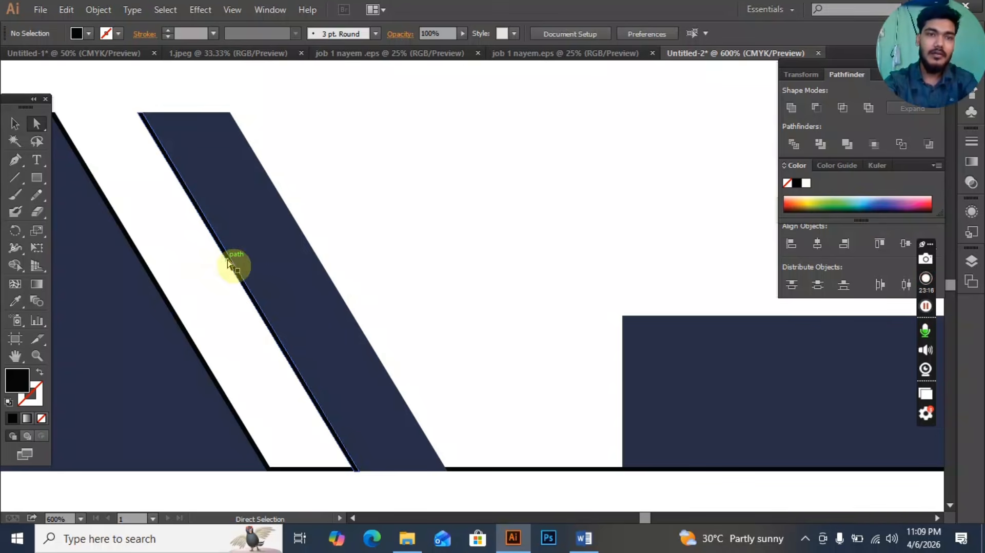
{"action": "left_click", "coordinate": [230, 263]}
{"action": "key", "text": "Delete"}
{"action": "key", "text": "Delete"}
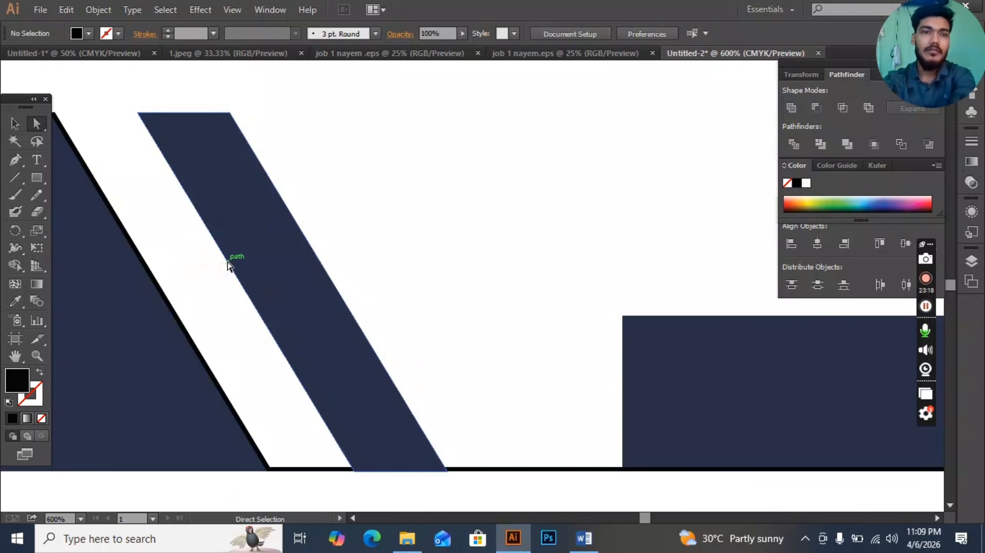
- Delete the thin black line along the slanted end of the main navy bar
{"action": "left_click", "coordinate": [172, 312]}
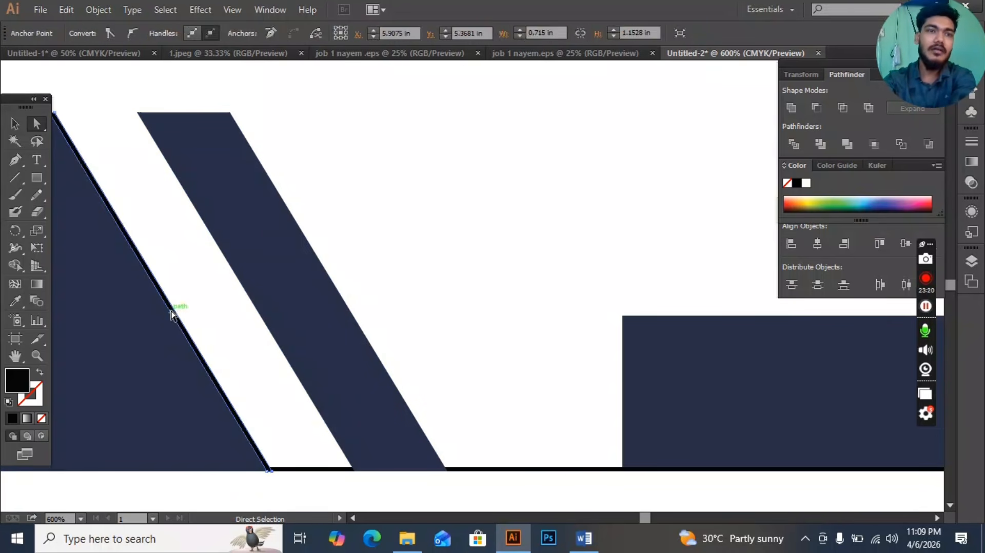
{"action": "key", "text": "Delete"}
{"action": "key", "text": "Delete"}
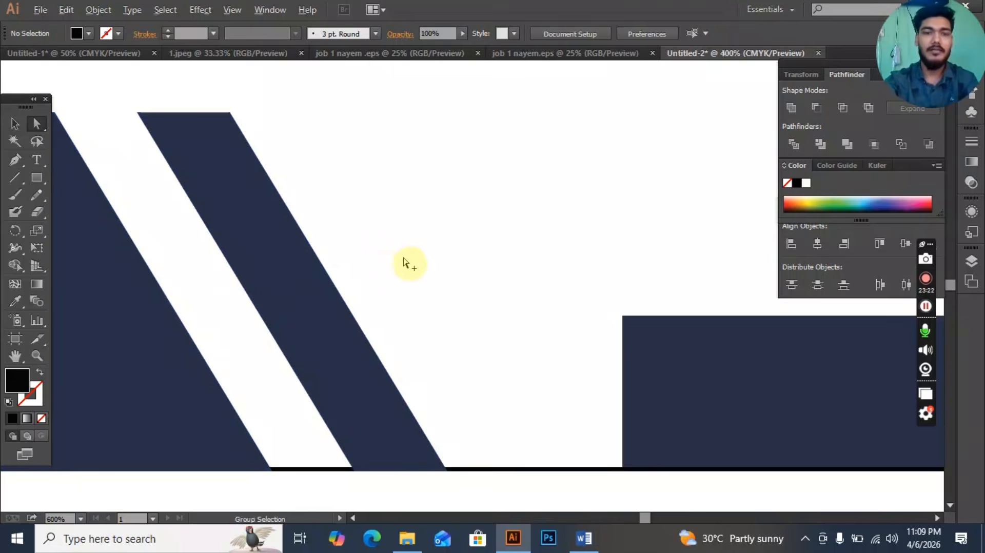
{"action": "scroll", "coordinate": [405, 263], "scroll_direction": "down", "scroll_amount": 4}
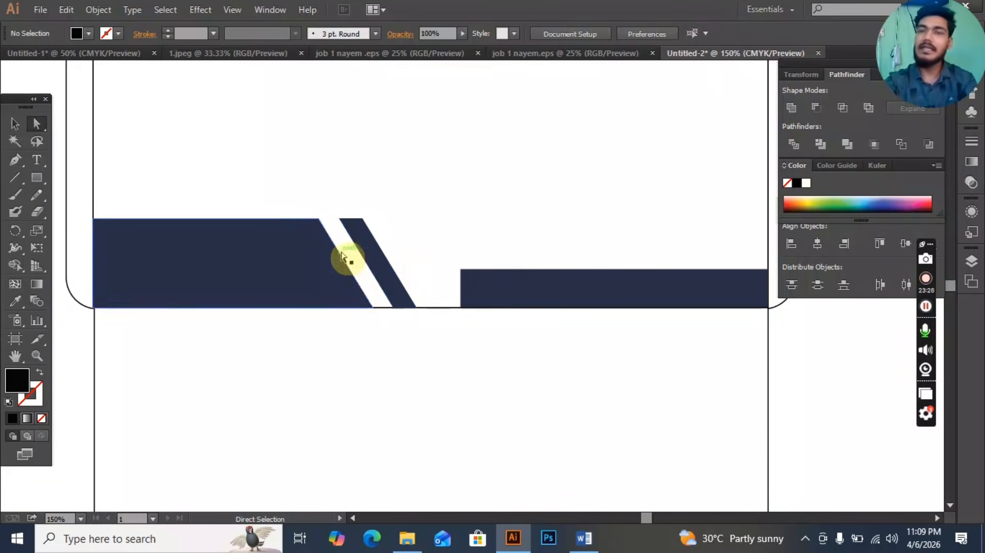
- Duplicate the last slanted stripe to the right with the same gap, overlapping the thin navy strip, and deselect it
{"action": "scroll", "coordinate": [363, 264], "scroll_direction": "up", "scroll_amount": 2}
{"action": "left_click", "coordinate": [402, 264]}
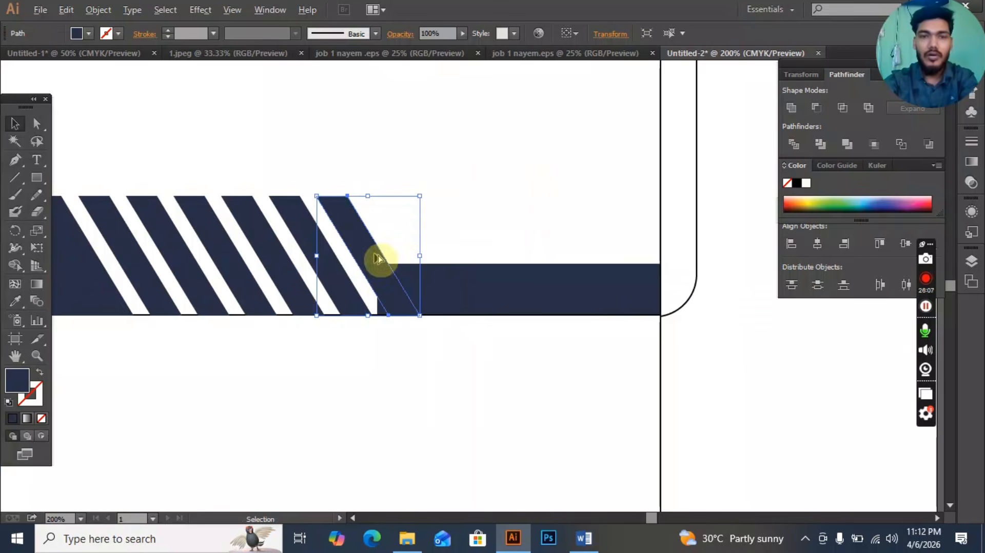
{"action": "left_click_drag", "start_coordinate": [377, 256], "coordinate": [421, 257]}
{"action": "left_click", "coordinate": [496, 237]}
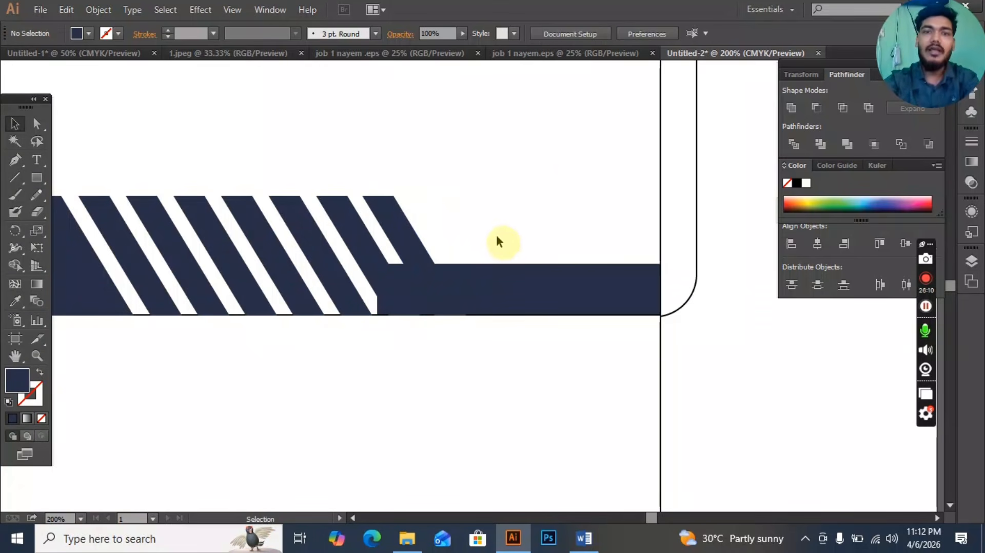
{"action": "left_click", "coordinate": [400, 288]}
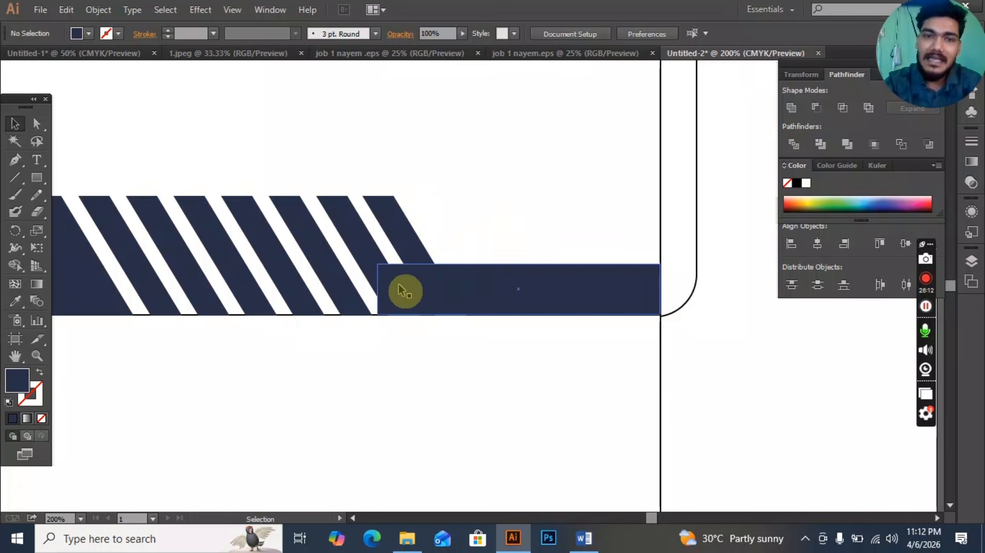
{"action": "scroll", "coordinate": [427, 271], "scroll_direction": "up", "scroll_amount": 2}
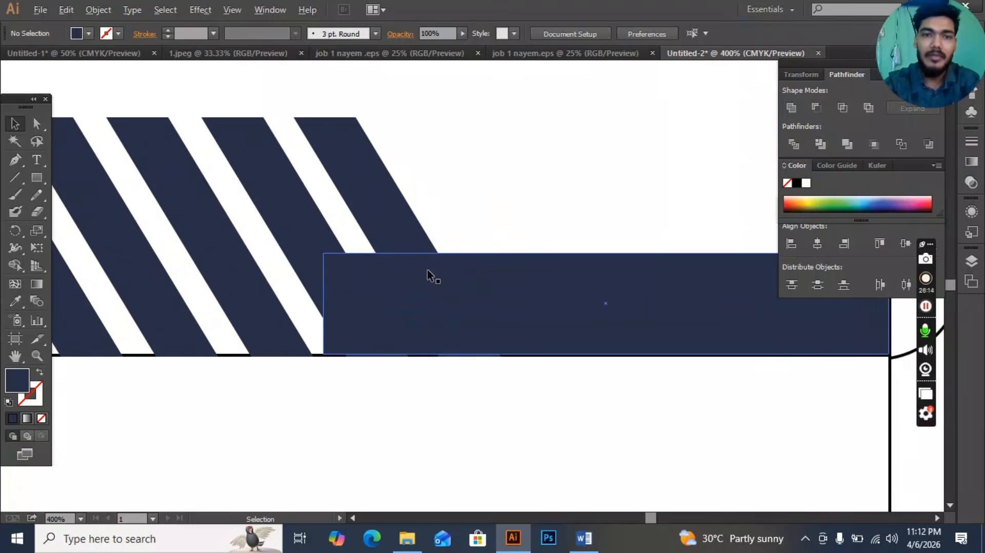
{"action": "left_click_drag", "start_coordinate": [431, 277], "coordinate": [377, 272]}
{"action": "key", "text": "ctrl+z"}
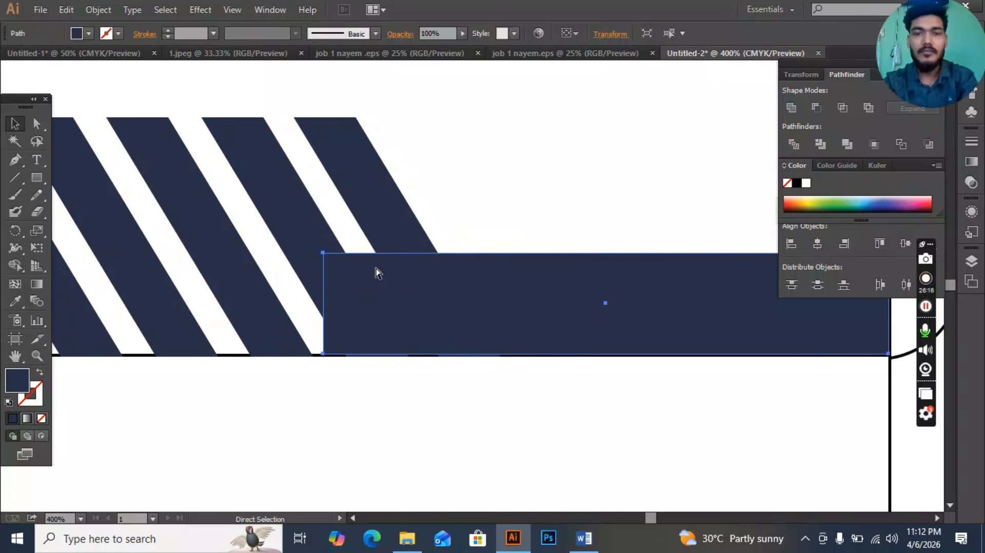
{"action": "left_click", "coordinate": [448, 225]}
{"action": "left_click", "coordinate": [424, 288]}
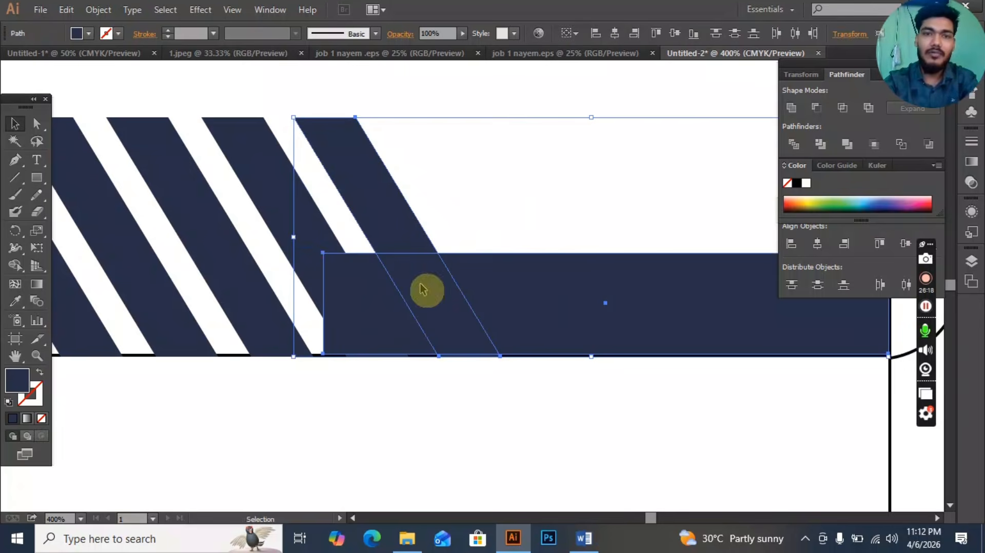
{"action": "left_click", "coordinate": [523, 221]}
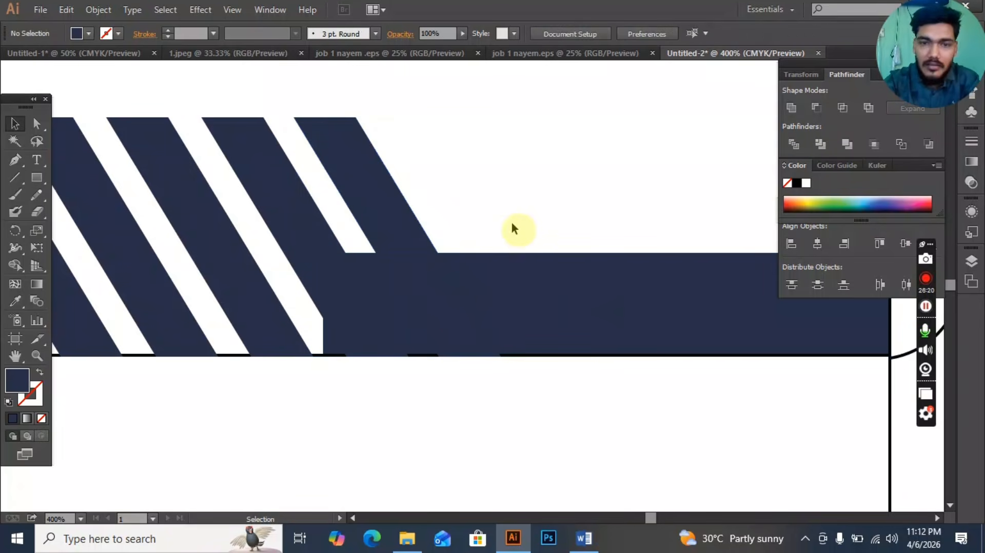
- Select the last stripe and the thin navy strip, and remove the strip's portion left of the stripe with Shape Builder
{"action": "left_click_drag", "start_coordinate": [522, 215], "coordinate": [439, 286]}
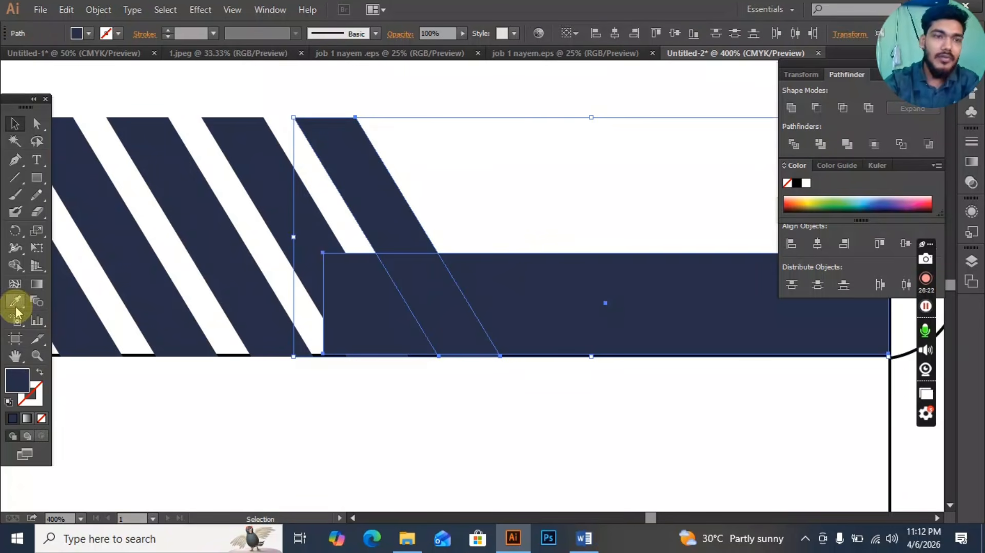
{"action": "left_click", "coordinate": [15, 266]}
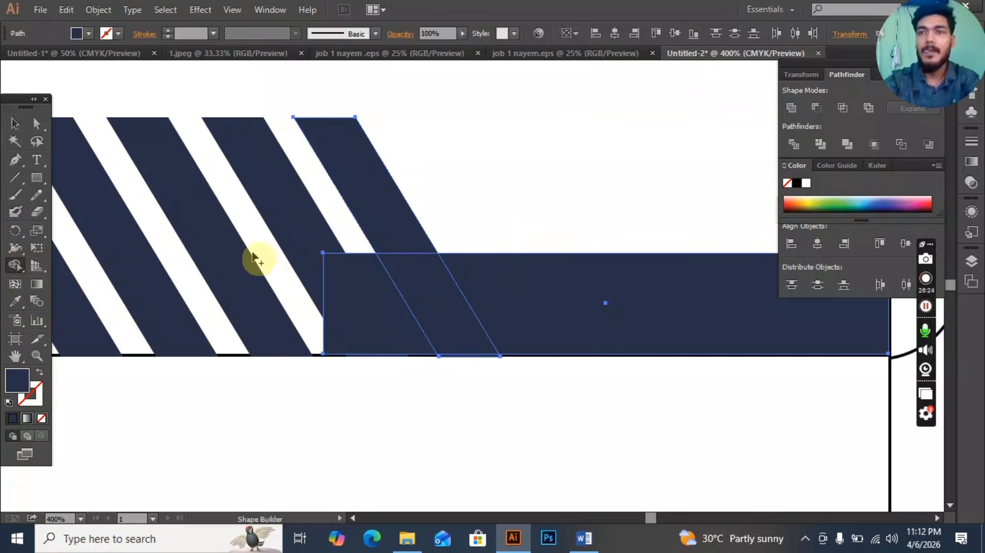
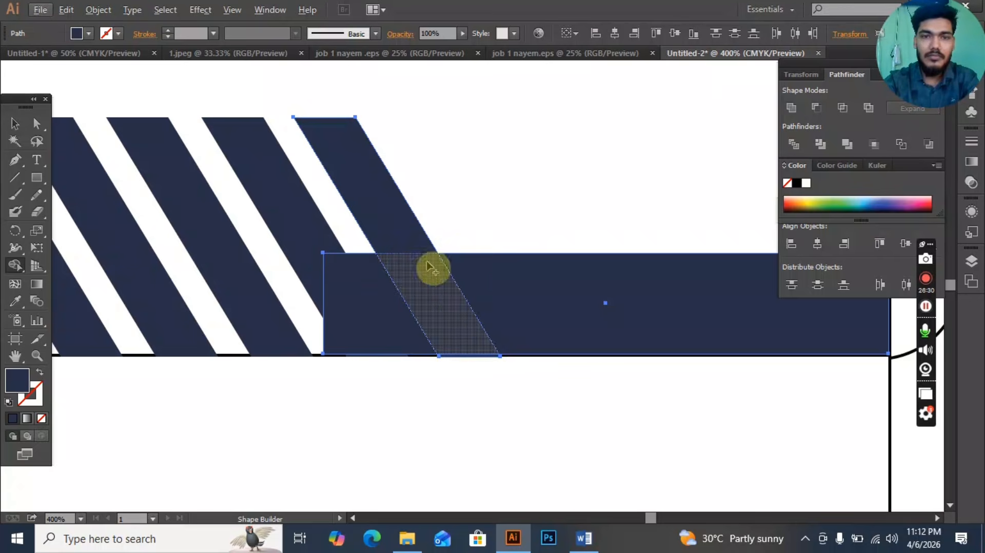
{"action": "left_click_drag", "start_coordinate": [400, 246], "coordinate": [431, 294]}
{"action": "key", "text": "ctrl+z"}
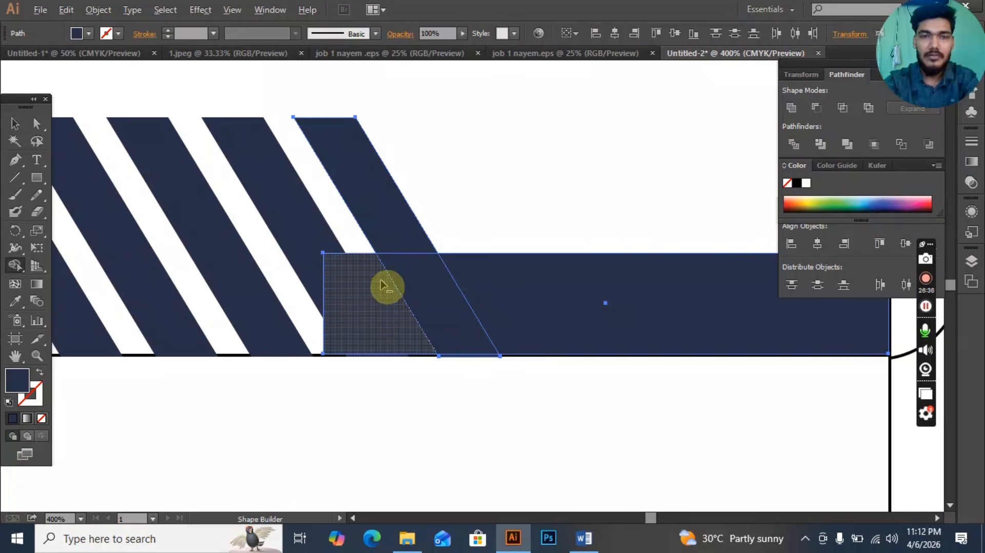
{"action": "left_click_drag", "start_coordinate": [355, 239], "coordinate": [380, 284]}
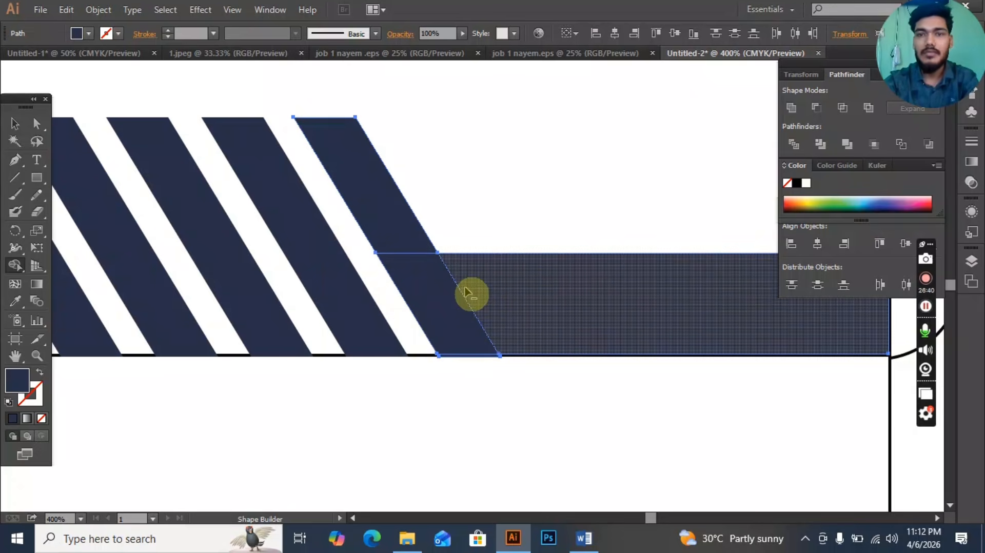
{"action": "key", "text": "ctrl+minus"}
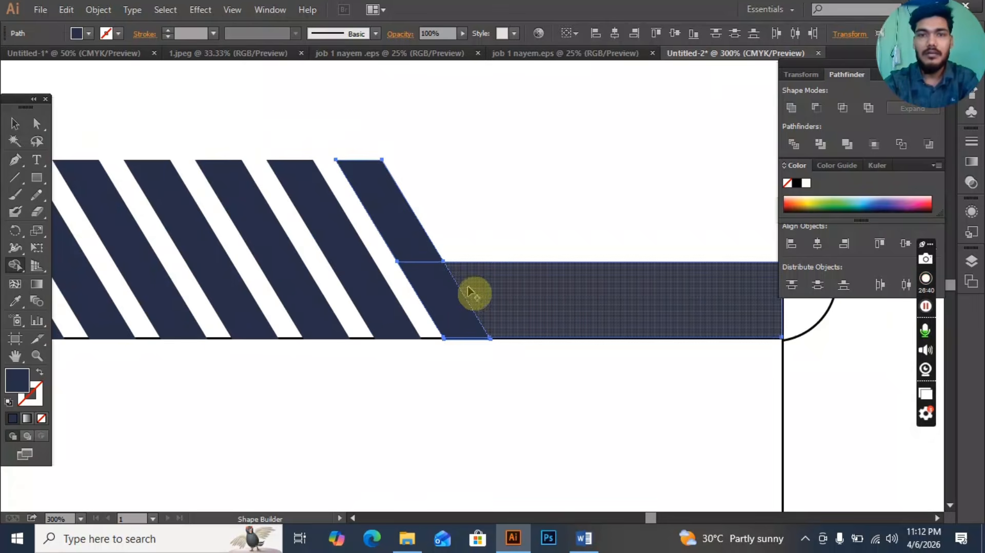
- Remove the last stripe's part above the thin navy strip and merge its remaining piece with the strip using Shape Builder
{"action": "left_click", "coordinate": [406, 247], "text": "alt"}
{"action": "key", "text": "ctrl+minus"}
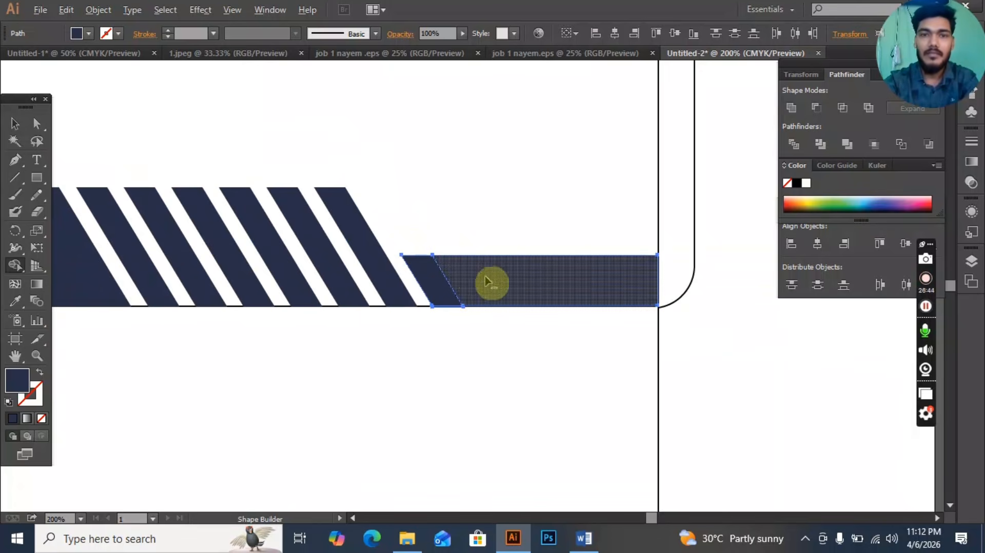
{"action": "left_click", "coordinate": [442, 289], "text": "alt"}
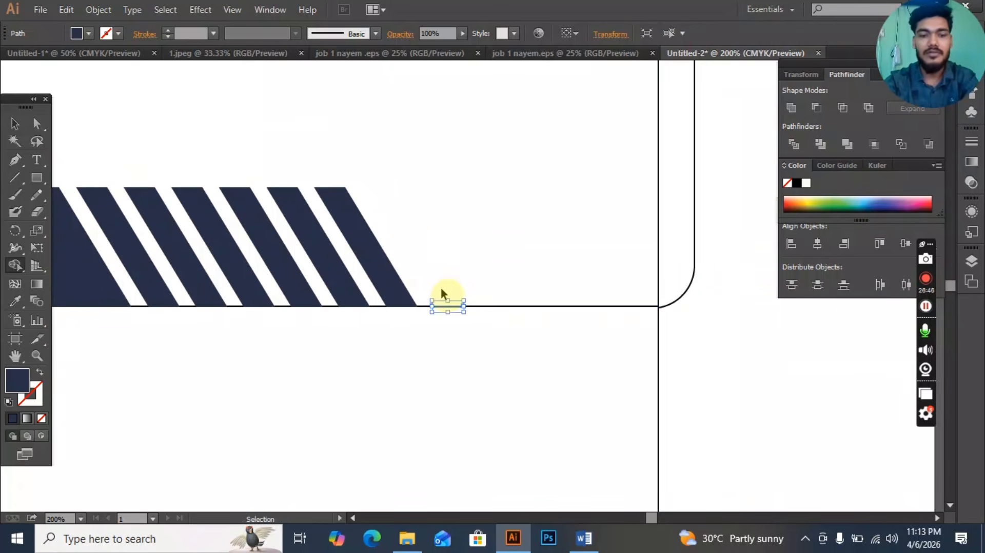
{"action": "key", "text": "ctrl+z"}
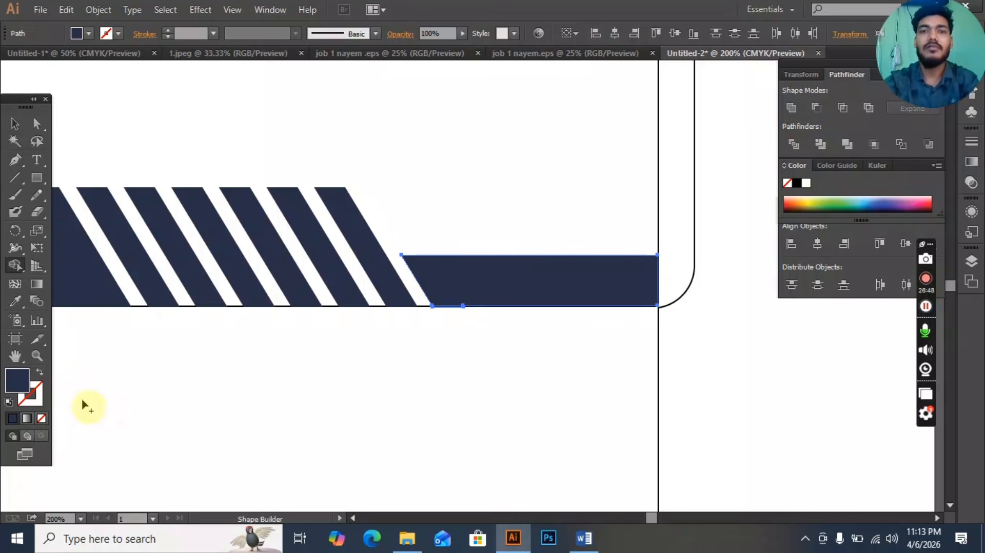
{"action": "left_click", "coordinate": [15, 121]}
{"action": "scroll", "coordinate": [125, 125], "scroll_direction": "down", "scroll_amount": 3}
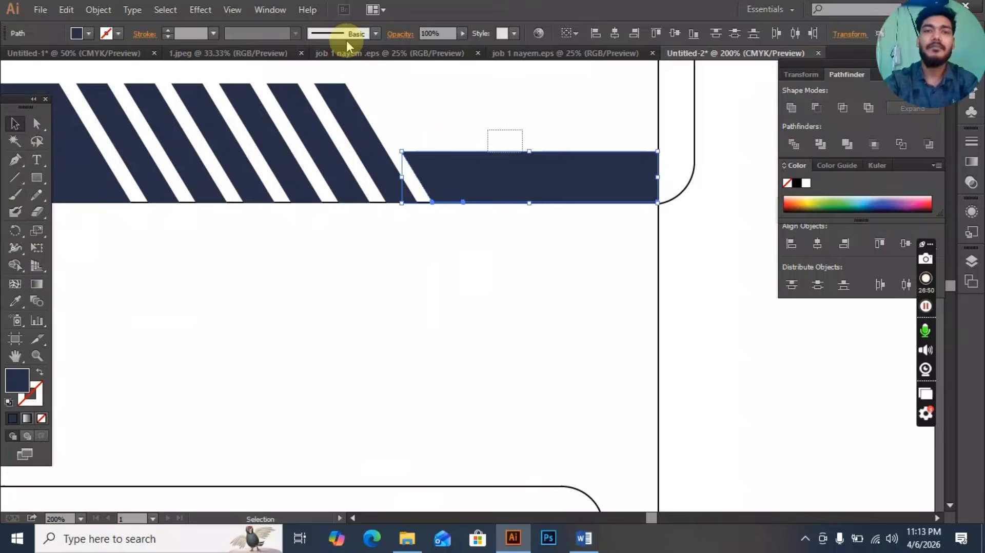
{"action": "left_click_drag", "start_coordinate": [347, 45], "coordinate": [374, 186]}
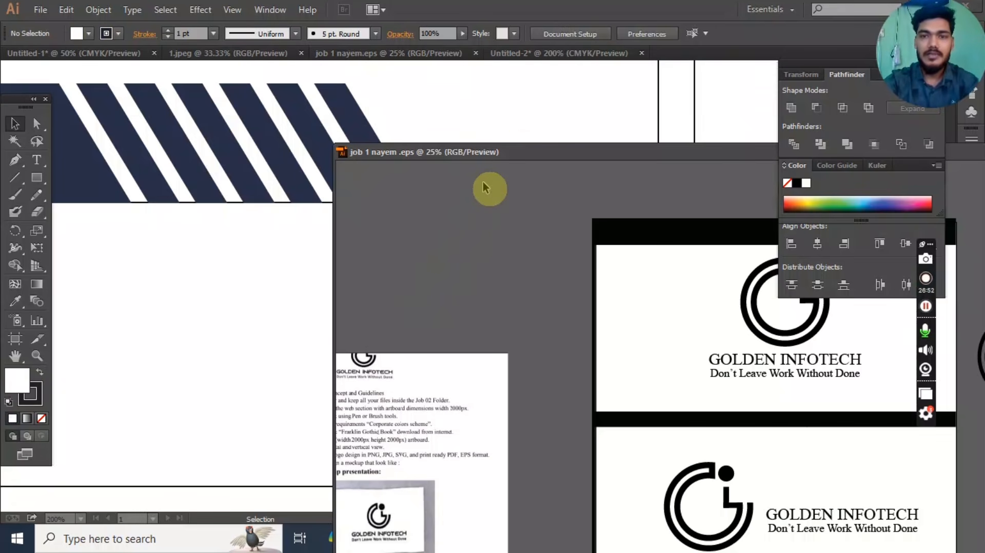
{"action": "left_click_drag", "start_coordinate": [524, 152], "coordinate": [690, 49]}
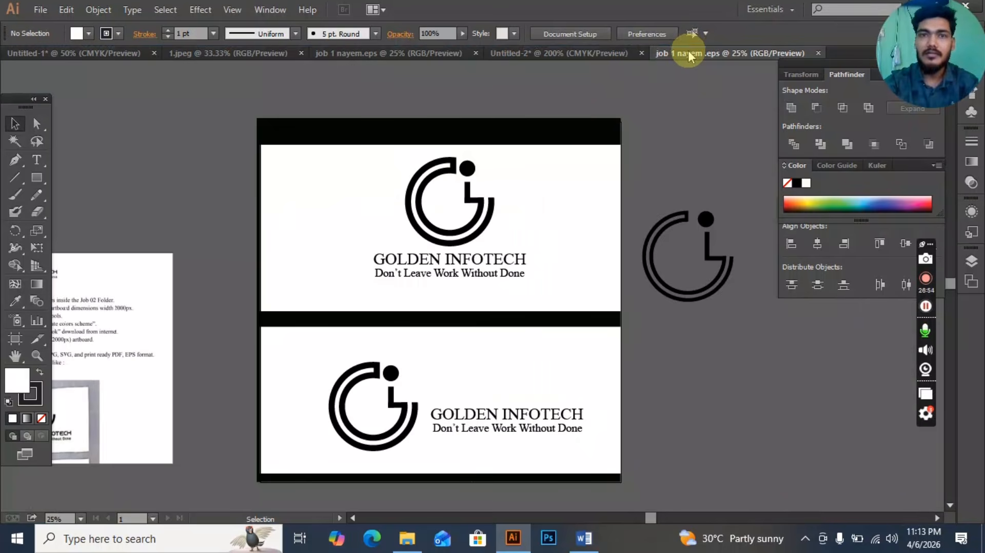
{"action": "left_click", "coordinate": [396, 51]}
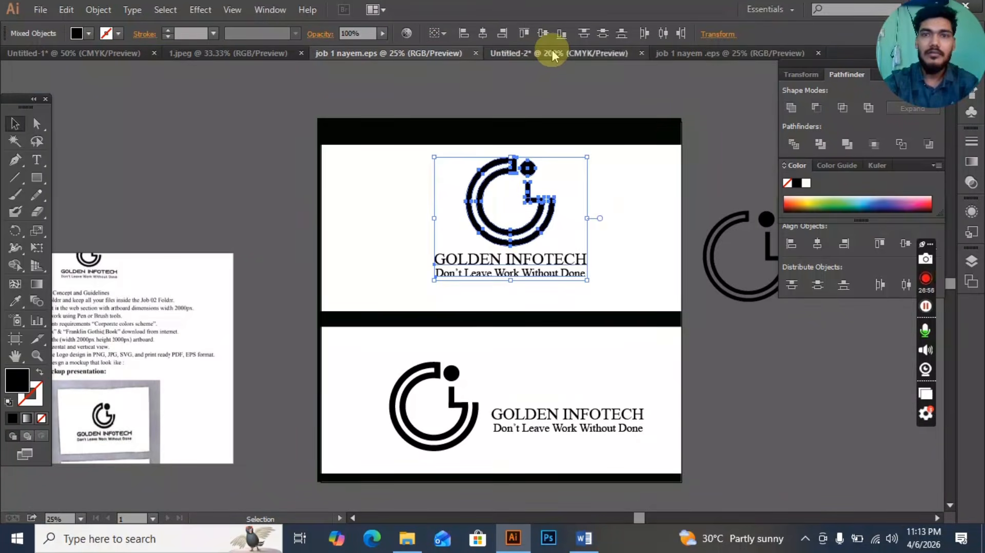
{"action": "left_click", "coordinate": [550, 52]}
{"action": "left_click", "coordinate": [460, 320]}
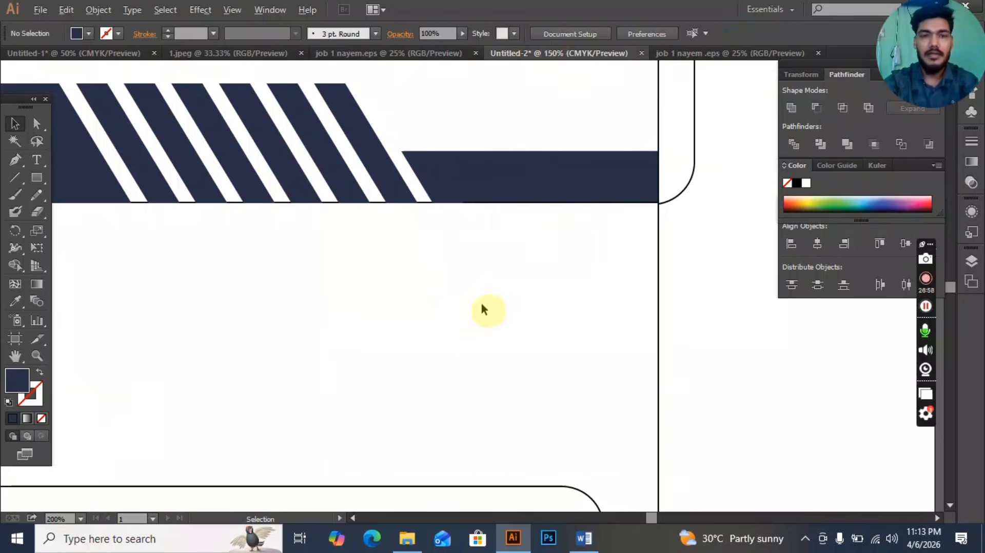
- Check the strip colour in the Word reference and fill the thin navy strip with red sampled from the reference envelope image
{"action": "scroll", "coordinate": [479, 304], "scroll_direction": "down", "scroll_amount": 3}
{"action": "left_click_drag", "start_coordinate": [477, 305], "coordinate": [508, 287]}
{"action": "key", "text": "alt+Tab"}
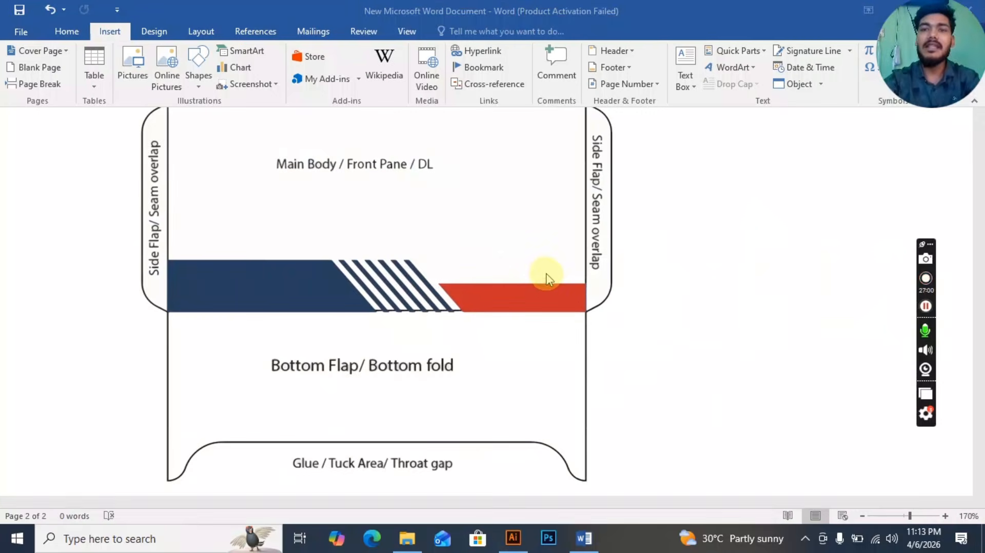
{"action": "left_click", "coordinate": [513, 538]}
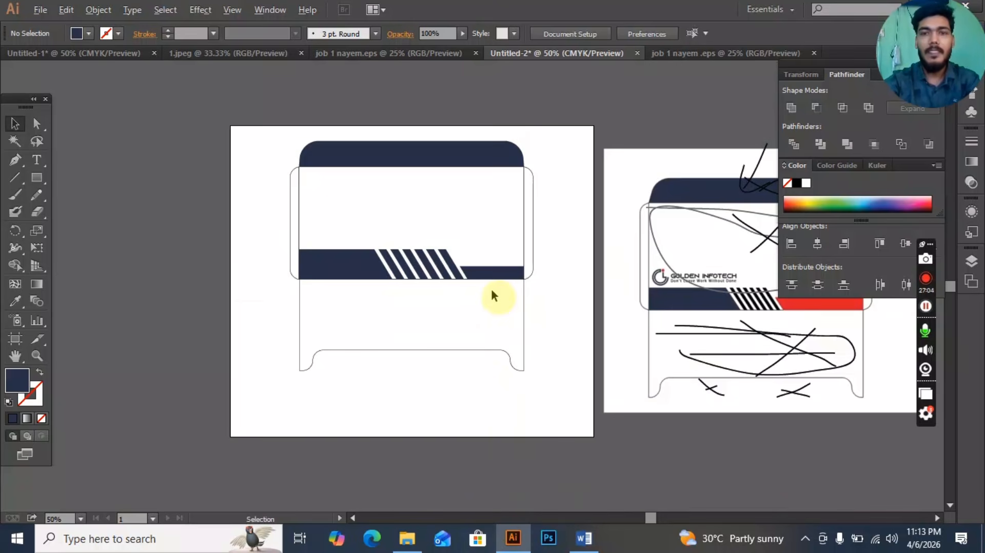
{"action": "scroll", "coordinate": [490, 287], "scroll_direction": "up", "scroll_amount": 2}
{"action": "left_click_drag", "start_coordinate": [632, 268], "coordinate": [463, 301]}
{"action": "left_click", "coordinate": [319, 297]}
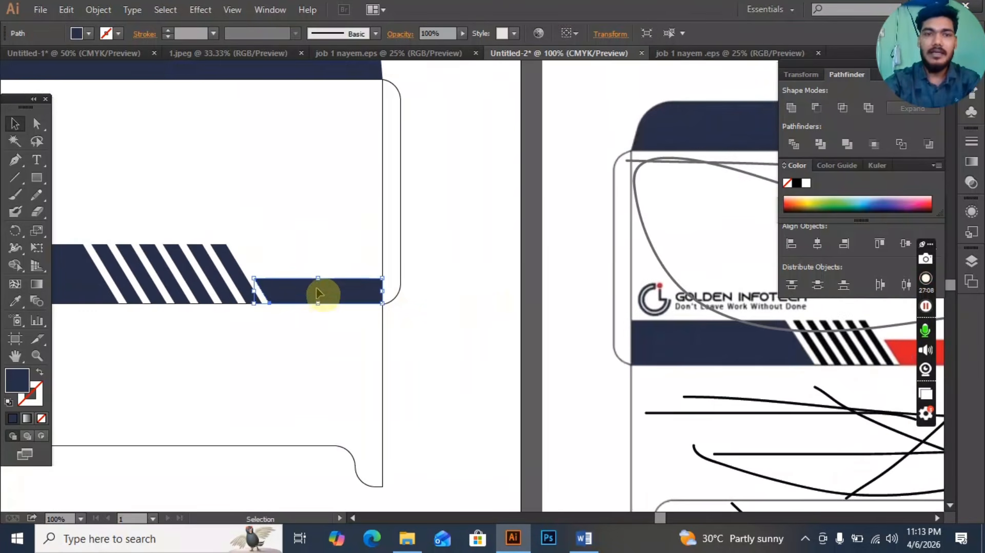
{"action": "left_click", "coordinate": [15, 301]}
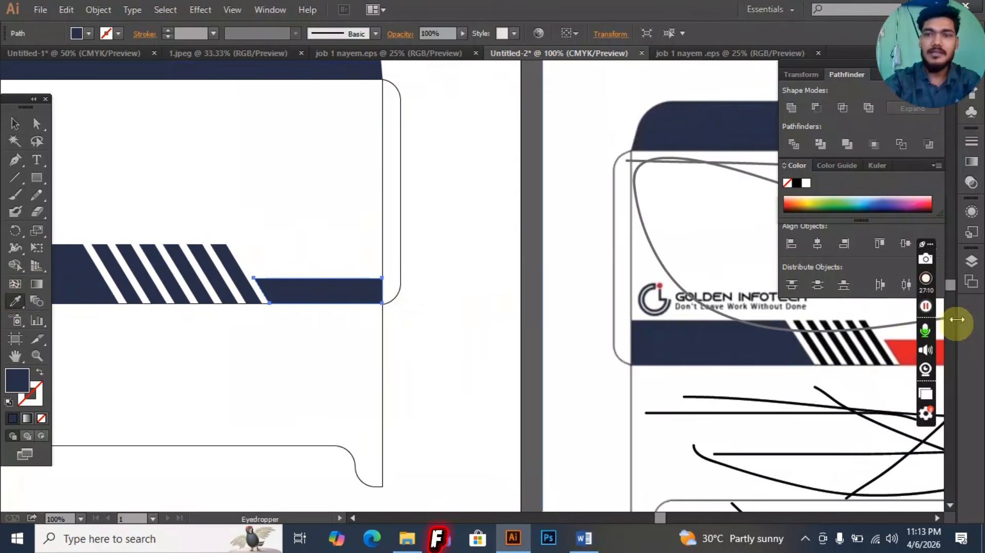
{"action": "left_click", "coordinate": [906, 342]}
{"action": "left_click", "coordinate": [15, 123]}
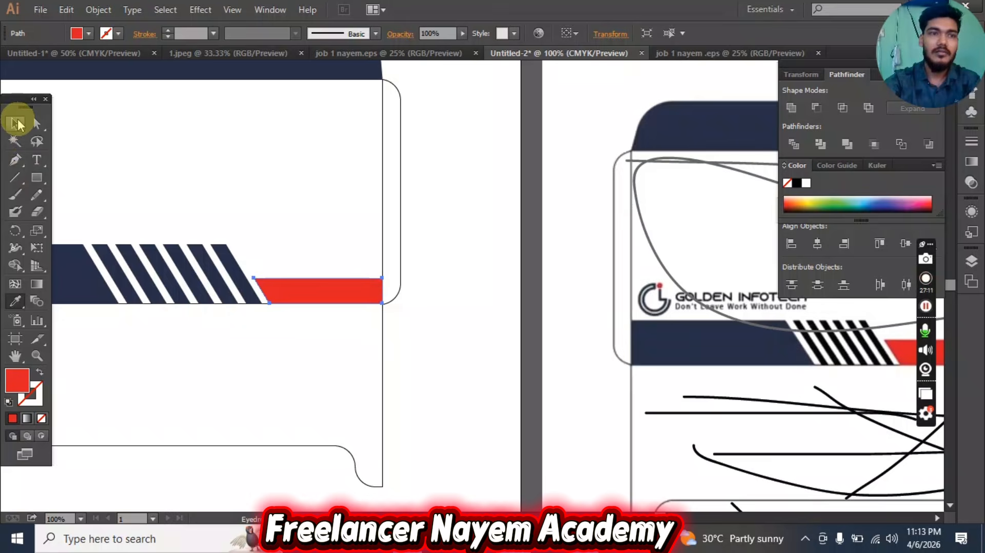
{"action": "left_click", "coordinate": [435, 179]}
- Group the main navy bar together with its slanted navy stripes and deselect the group
{"action": "scroll", "coordinate": [432, 175], "scroll_direction": "down", "scroll_amount": 1}
{"action": "key", "text": "super"}
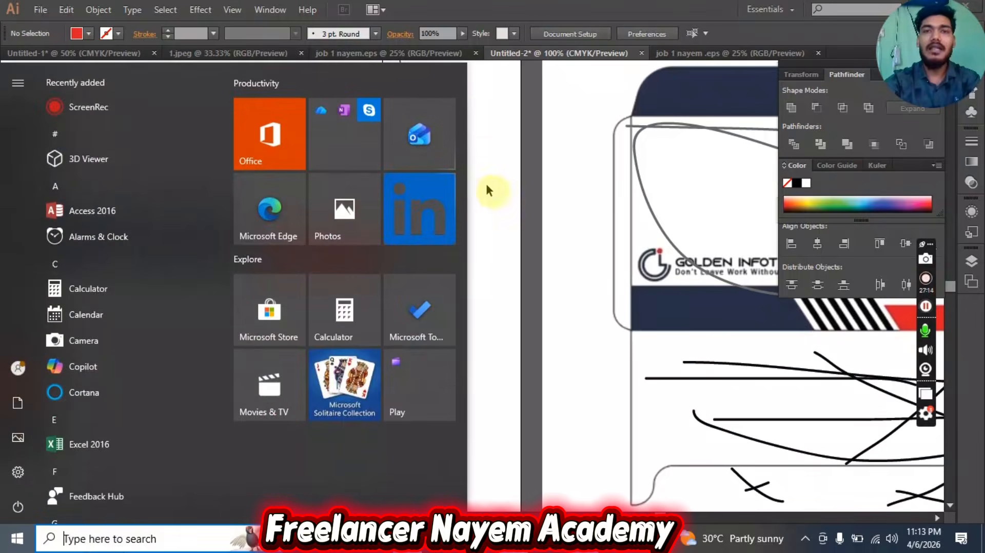
{"action": "left_click", "coordinate": [485, 188]}
{"action": "scroll", "coordinate": [484, 187], "scroll_direction": "down", "scroll_amount": 1}
{"action": "scroll", "coordinate": [484, 184], "scroll_direction": "down", "scroll_amount": 1}
{"action": "left_click_drag", "start_coordinate": [479, 185], "coordinate": [477, 232]}
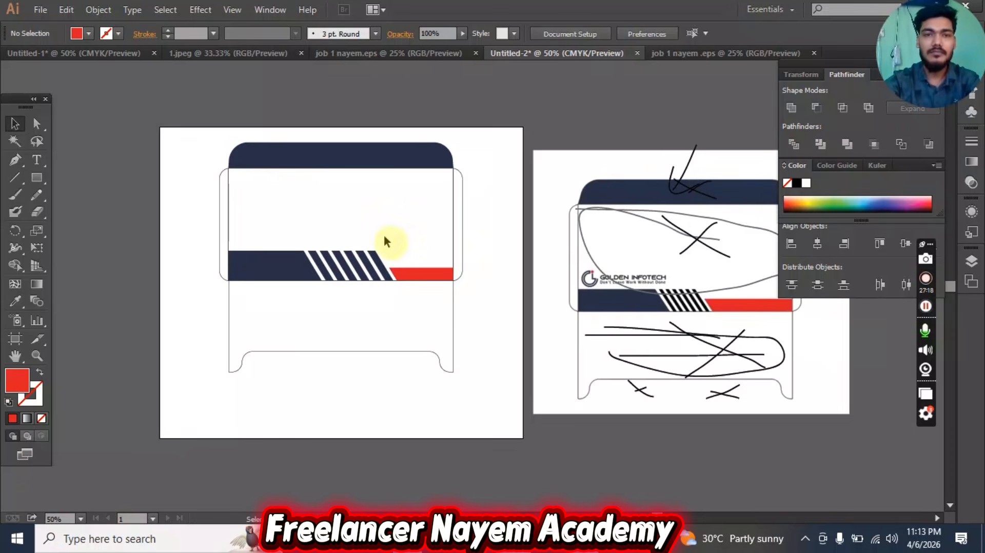
{"action": "left_click_drag", "start_coordinate": [266, 241], "coordinate": [354, 277]}
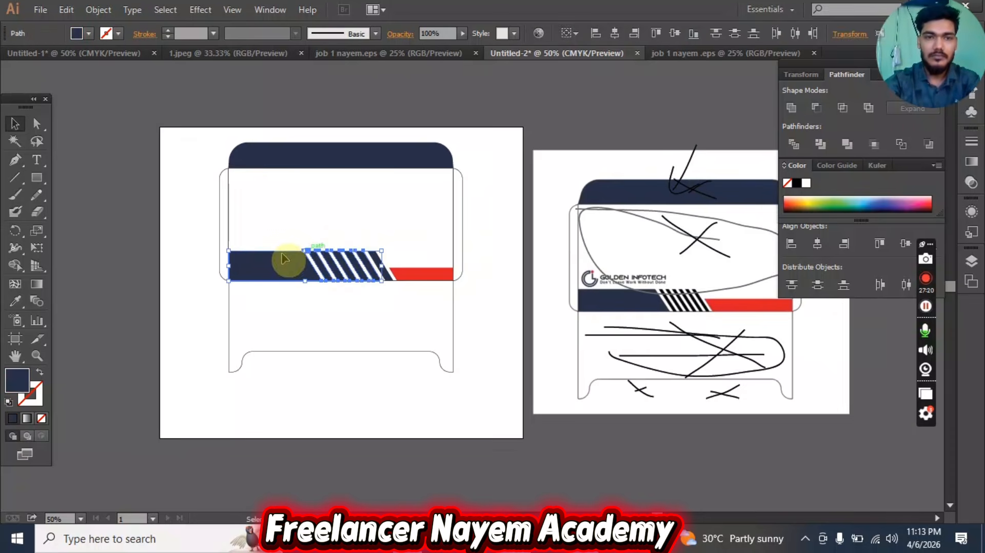
{"action": "left_click_drag", "start_coordinate": [258, 225], "coordinate": [390, 272]}
{"action": "left_click_drag", "start_coordinate": [279, 228], "coordinate": [372, 274]}
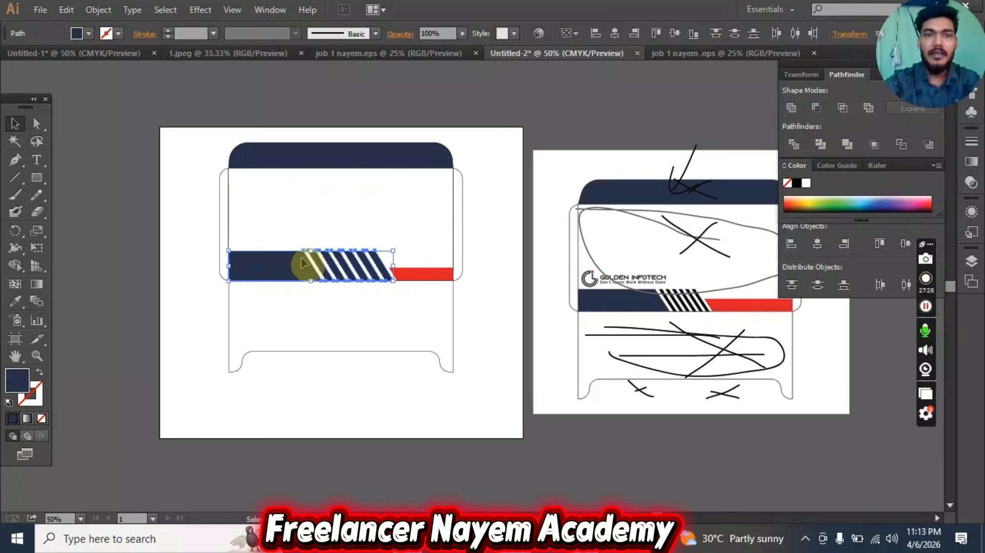
{"action": "right_click", "coordinate": [301, 262]}
{"action": "left_click", "coordinate": [341, 332]}
{"action": "left_click", "coordinate": [280, 245]}
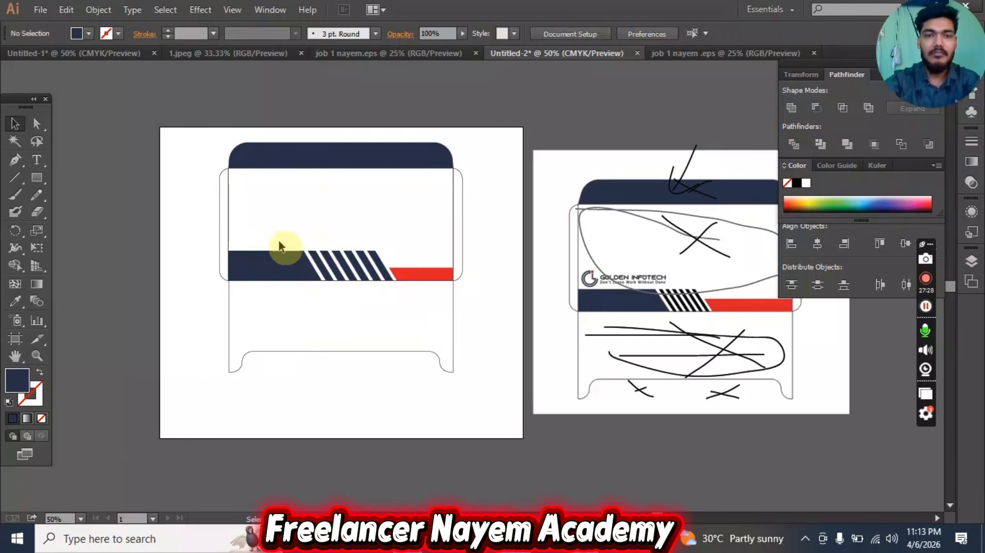
- Try to shorten the grouped navy bar and stripes, and nudge the group down to the front panel's lower edge
{"action": "left_click", "coordinate": [280, 260]}
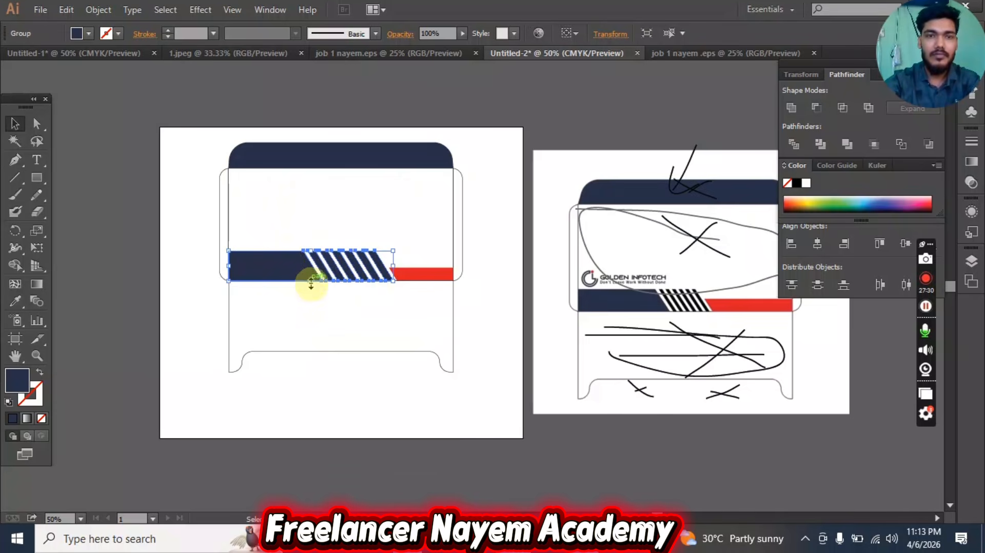
{"action": "left_click_drag", "start_coordinate": [310, 280], "coordinate": [310, 275]}
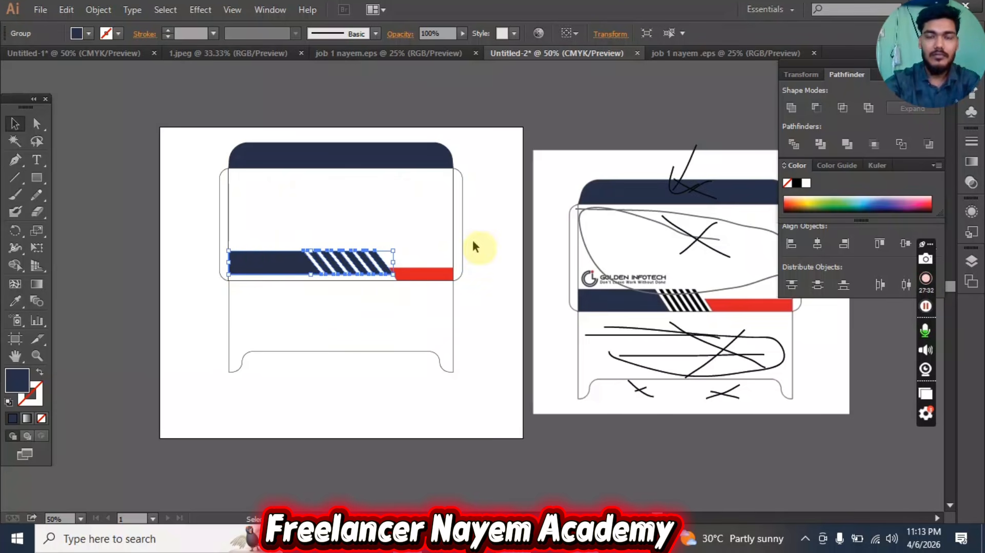
{"action": "key", "text": "shift+Down"}
{"action": "key", "text": "shift+Down"}
{"action": "key", "text": "shift+Down"}
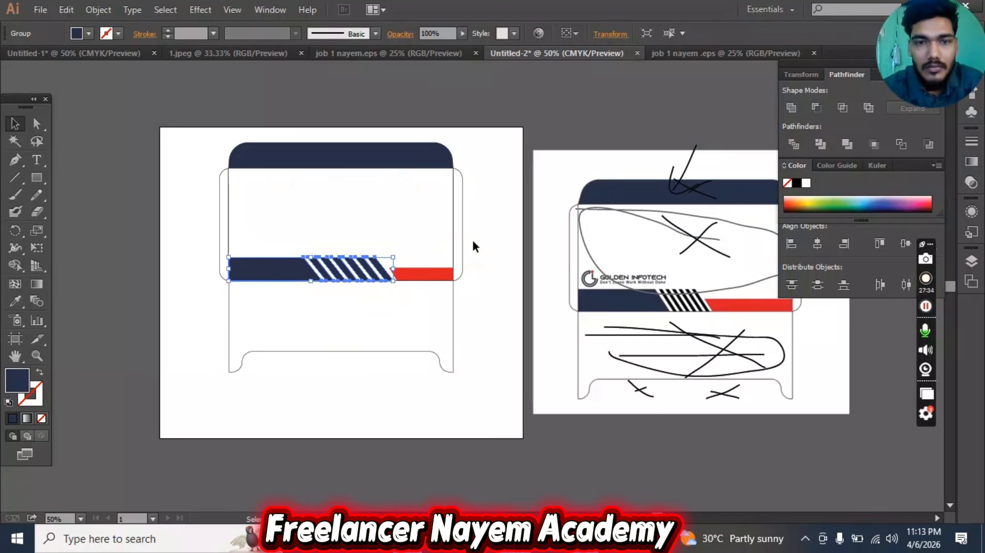
{"action": "key", "text": "super"}
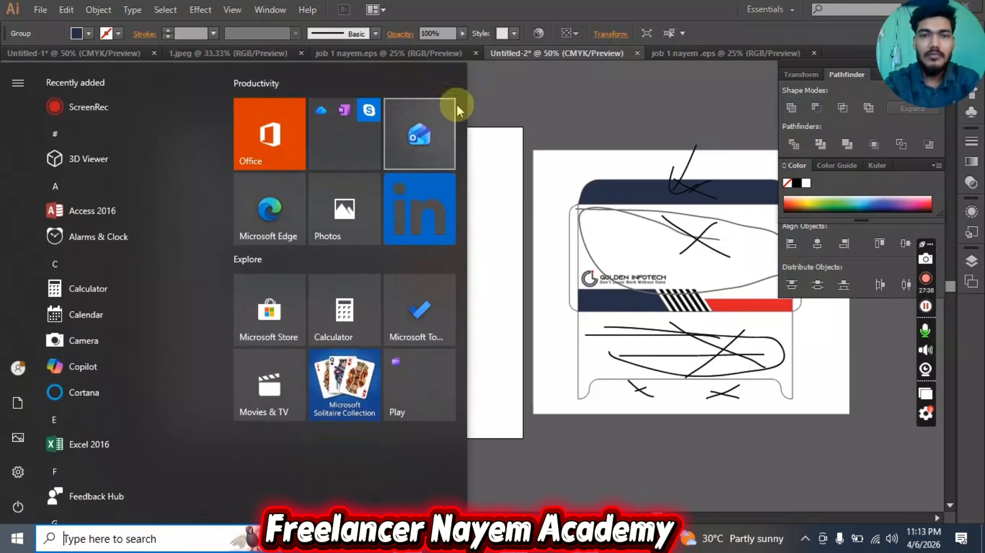
{"action": "left_click", "coordinate": [549, 111]}
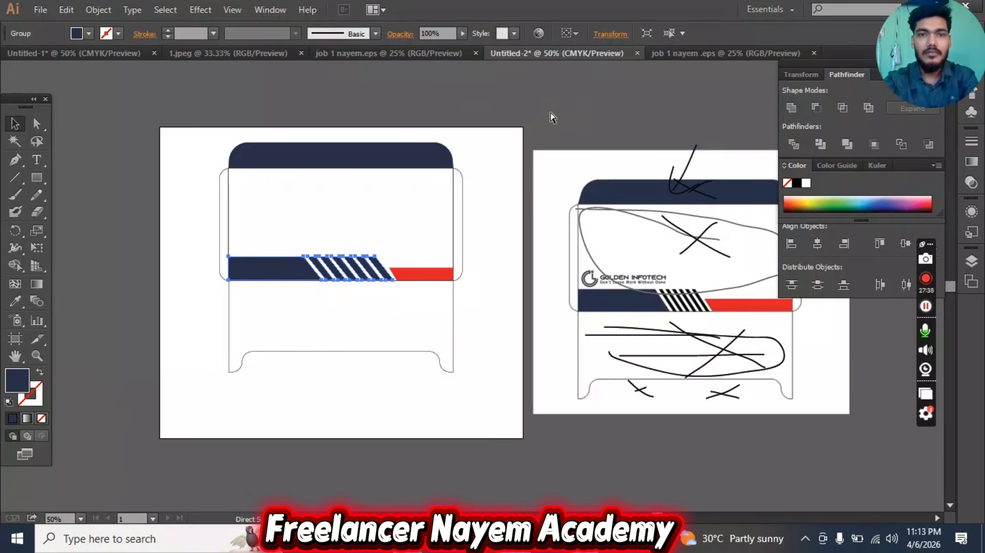
- Undo the resize and nudges of the navy bar group, and deselect it
{"action": "key", "text": "Up"}
{"action": "key", "text": "Up"}
{"action": "key", "text": "Up"}
{"action": "key", "text": "Up"}
{"action": "key", "text": "Up"}
{"action": "key", "text": "Up"}
{"action": "key", "text": "Up"}
{"action": "key", "text": "Up"}
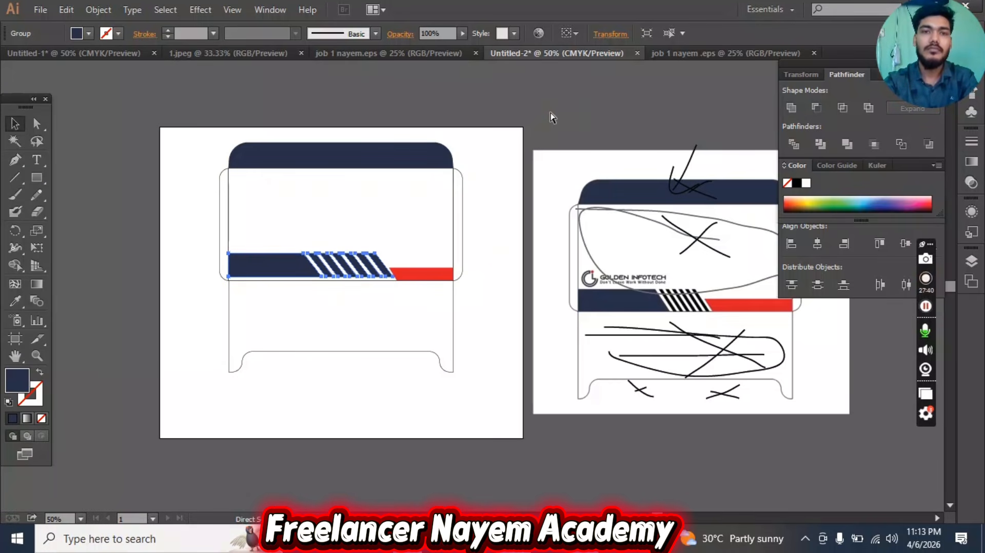
{"action": "key", "text": "v"}
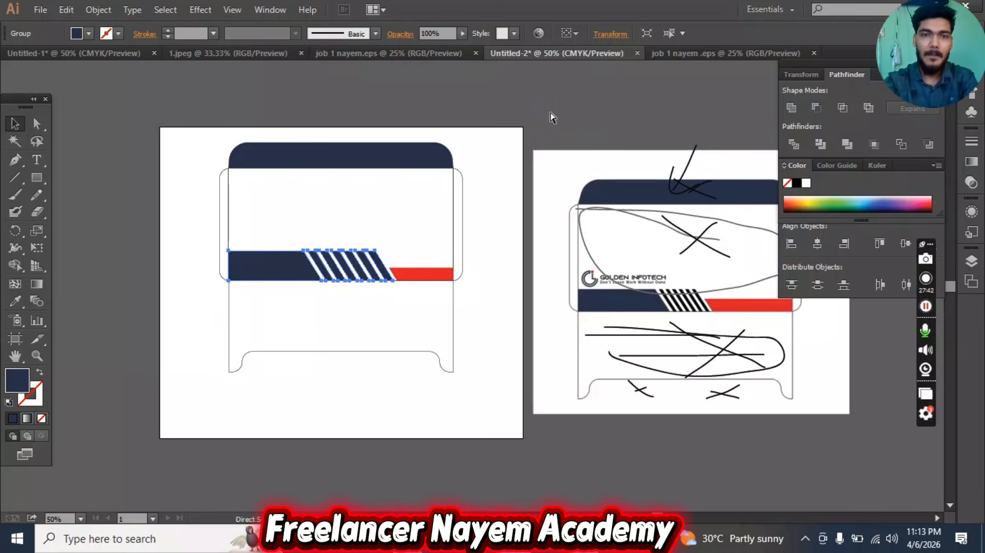
{"action": "left_click", "coordinate": [544, 138]}
{"action": "left_click", "coordinate": [492, 186]}
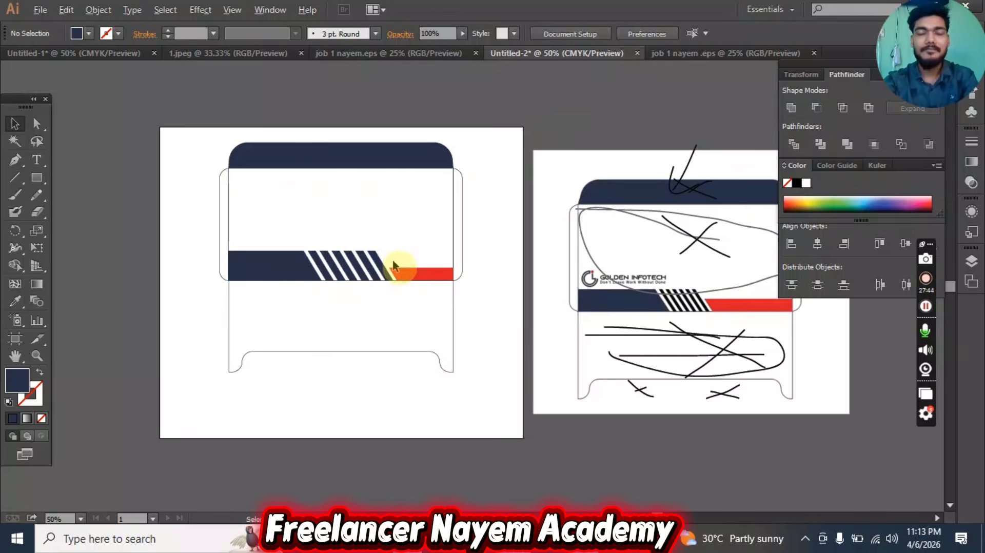
- In the Untitled-1 document, select the Golden Infotech logo mark with its company name and tagline and group them
{"action": "left_click", "coordinate": [638, 285]}
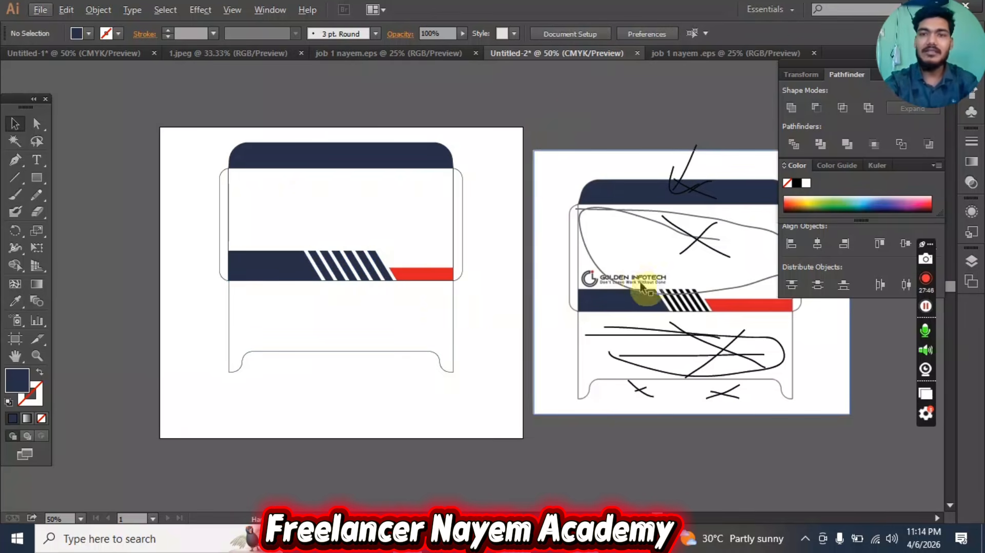
{"action": "scroll", "coordinate": [637, 284], "scroll_direction": "down", "scroll_amount": 1}
{"action": "scroll", "coordinate": [583, 113], "scroll_direction": "down", "scroll_amount": 1}
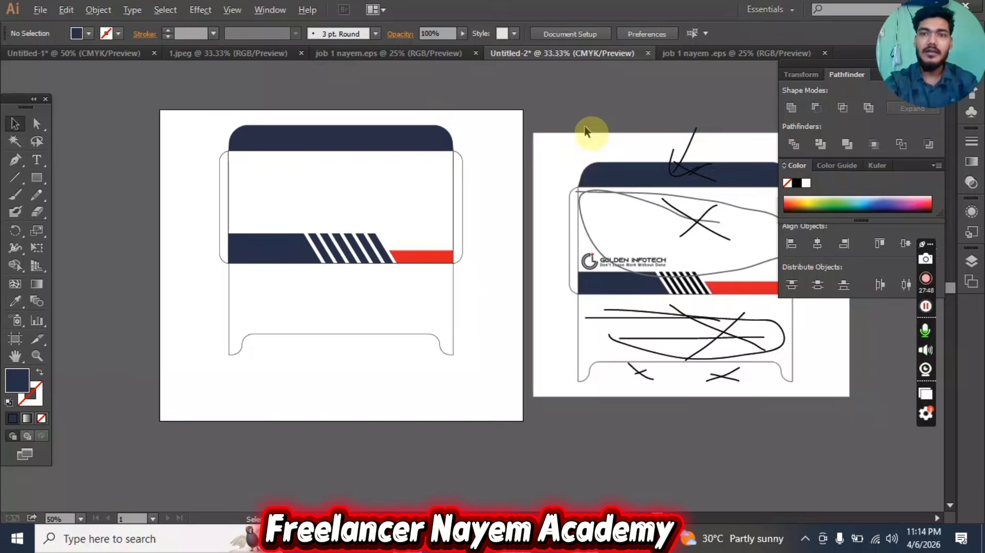
{"action": "left_click", "coordinate": [145, 53]}
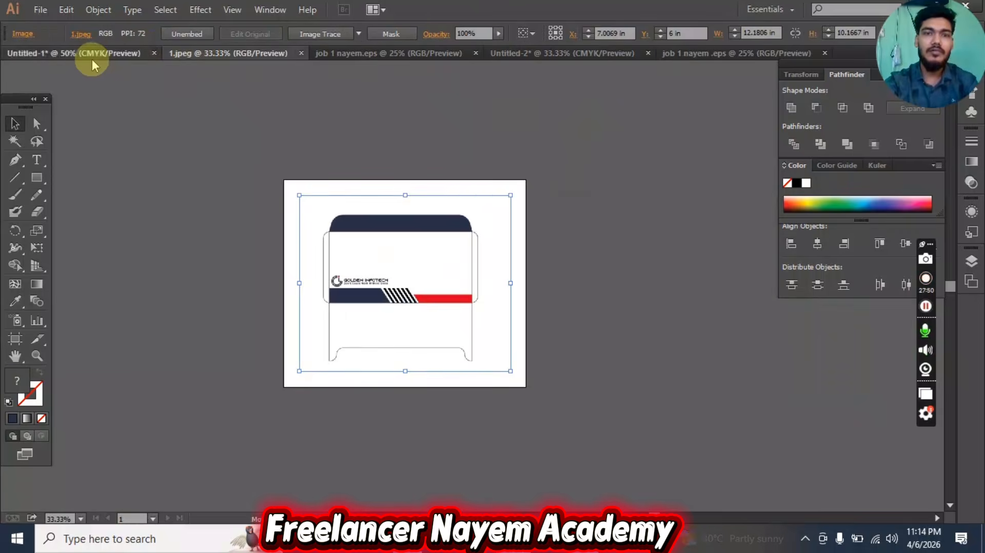
{"action": "scroll", "coordinate": [368, 140], "scroll_direction": "up", "scroll_amount": 3}
{"action": "key", "text": "v"}
{"action": "left_click", "coordinate": [233, 189]}
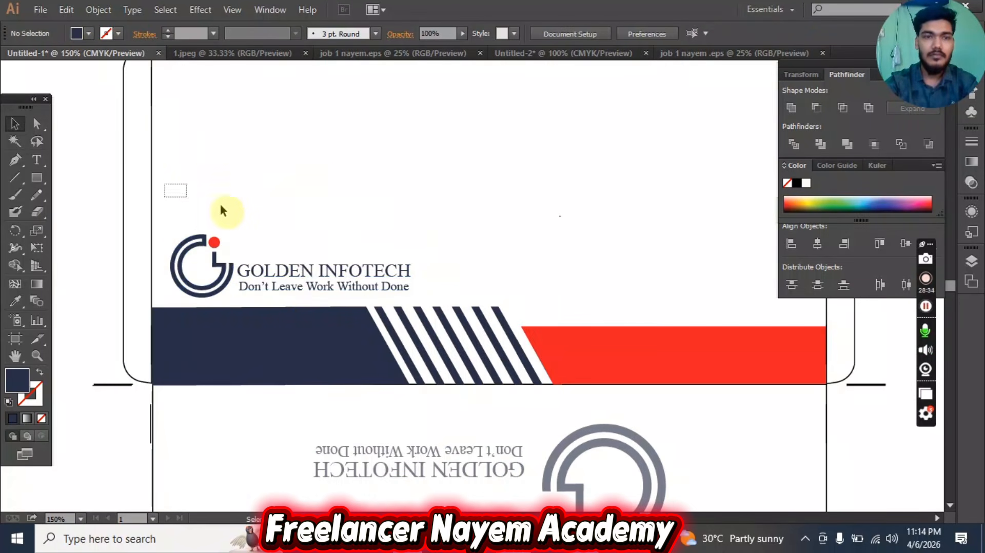
{"action": "left_click_drag", "start_coordinate": [392, 291], "coordinate": [391, 291]}
{"action": "right_click", "coordinate": [358, 277]}
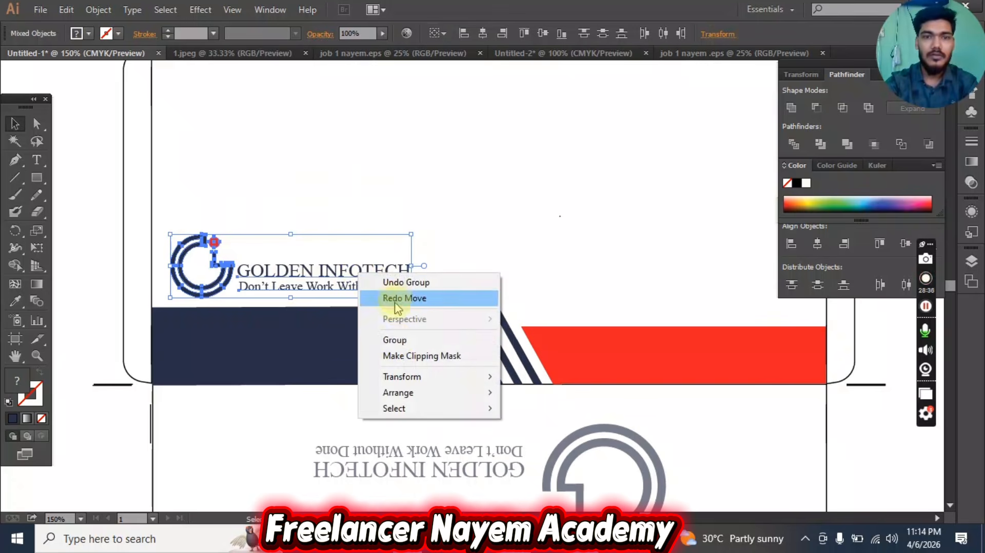
{"action": "left_click", "coordinate": [382, 339]}
- Copy the logo group into the Untitled-2 envelope, scaled down and placed just above the navy bar's left end
{"action": "left_click_drag", "start_coordinate": [411, 239], "coordinate": [289, 150]}
{"action": "left_click", "coordinate": [387, 148]}
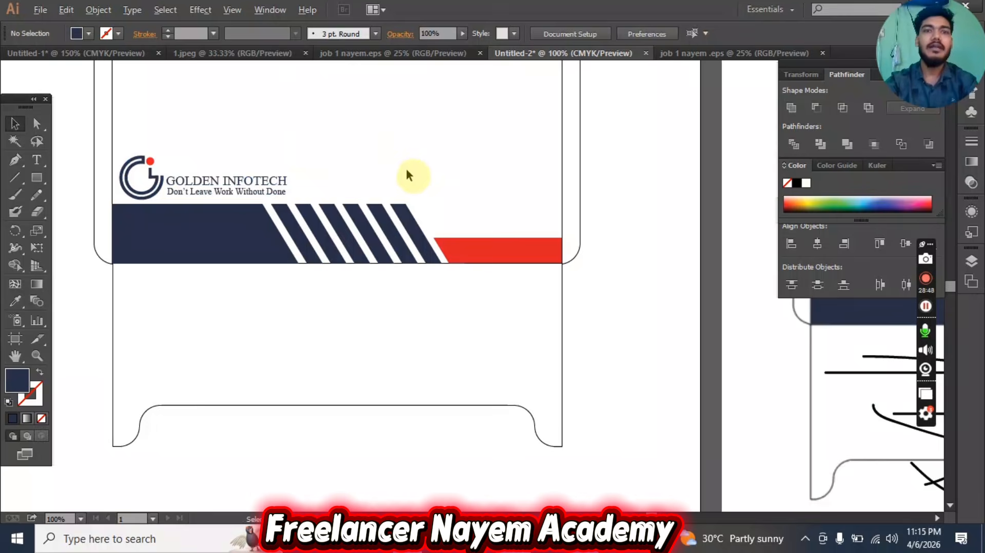
{"action": "scroll", "coordinate": [405, 166], "scroll_direction": "down", "scroll_amount": 3}
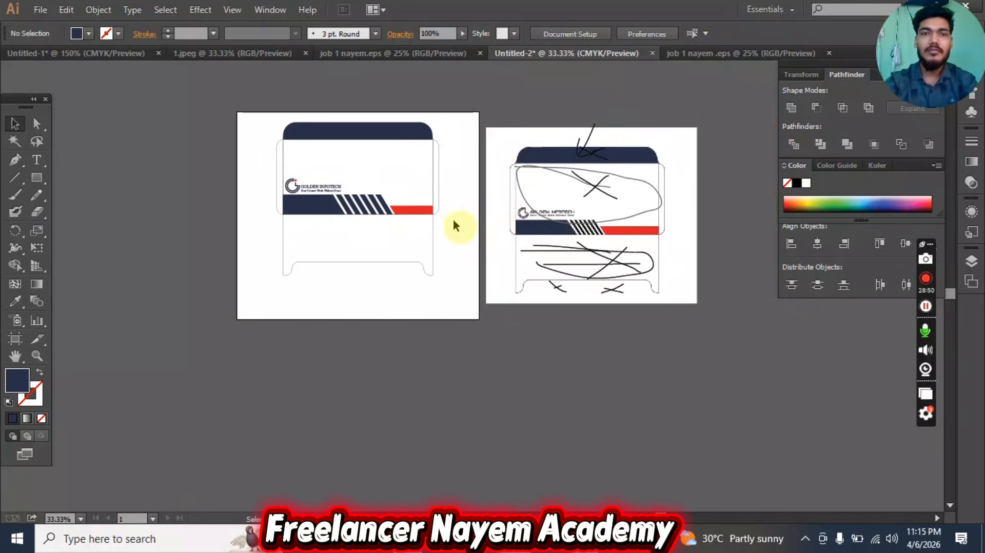
{"action": "scroll", "coordinate": [447, 220], "scroll_direction": "up", "scroll_amount": 1}
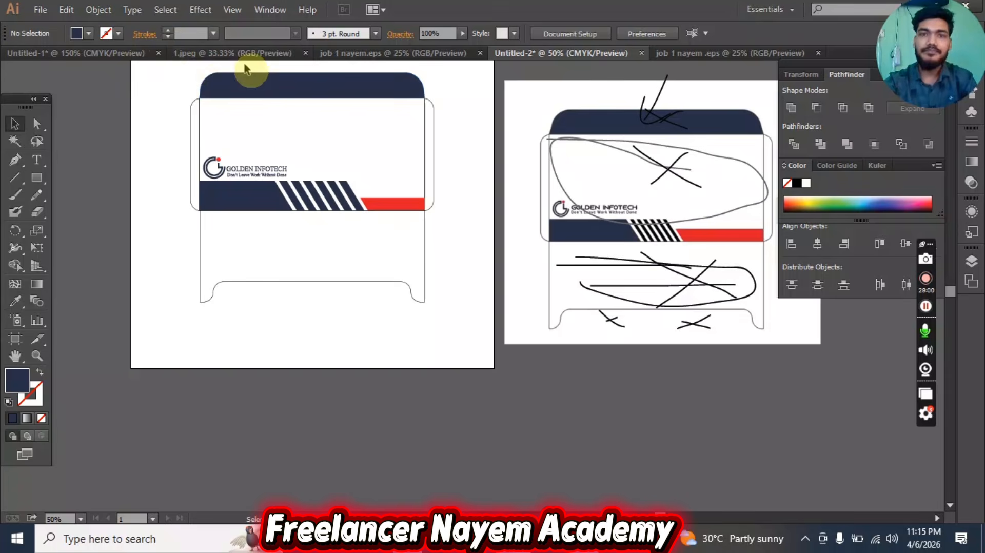
- Check the layout in the Untitled-1 document, and copy the logo group from above the navy bar in Untitled-2 onto the lower flap
{"action": "left_click", "coordinate": [102, 53]}
{"action": "scroll", "coordinate": [518, 313], "scroll_direction": "down", "scroll_amount": 2}
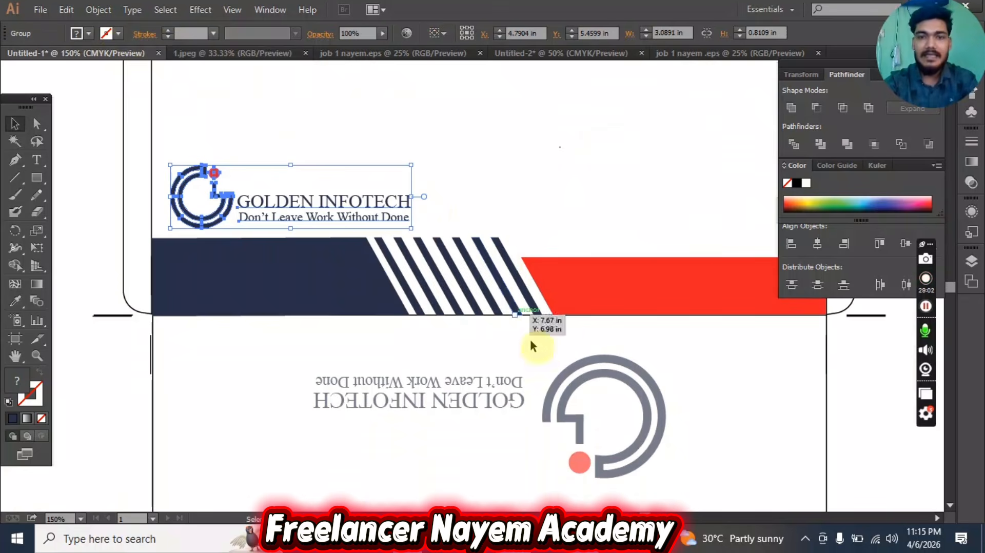
{"action": "left_click", "coordinate": [570, 53]}
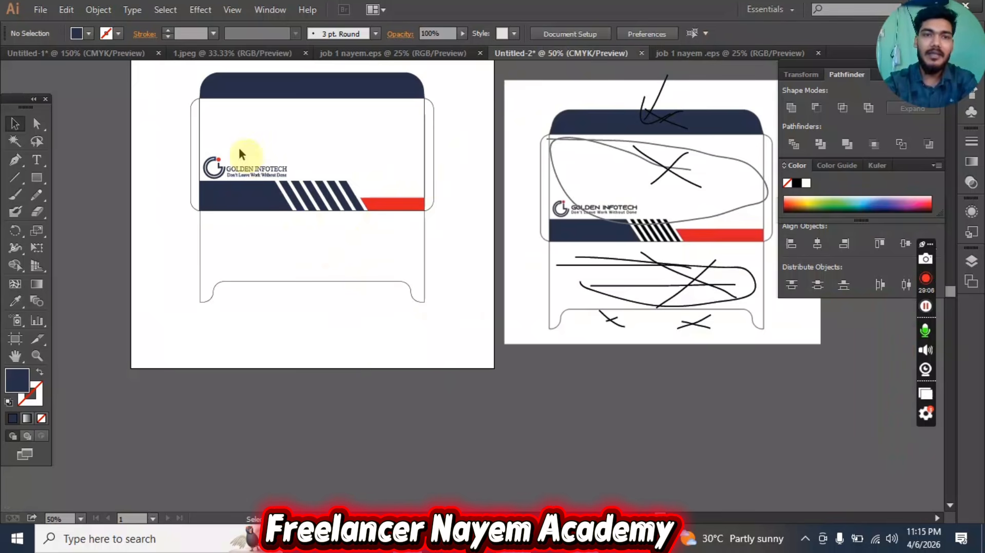
{"action": "left_click", "coordinate": [246, 175]}
{"action": "key", "text": "super"}
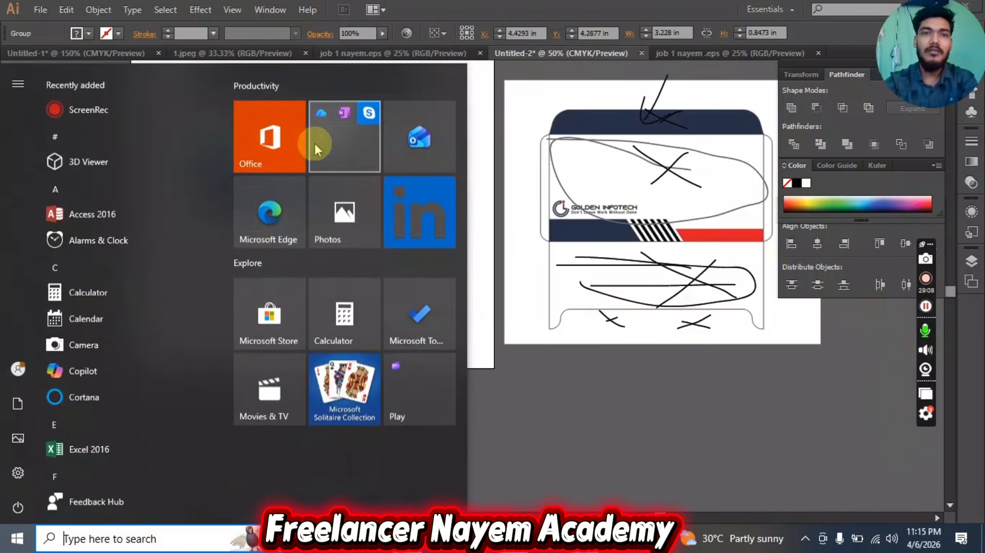
{"action": "key", "text": "super"}
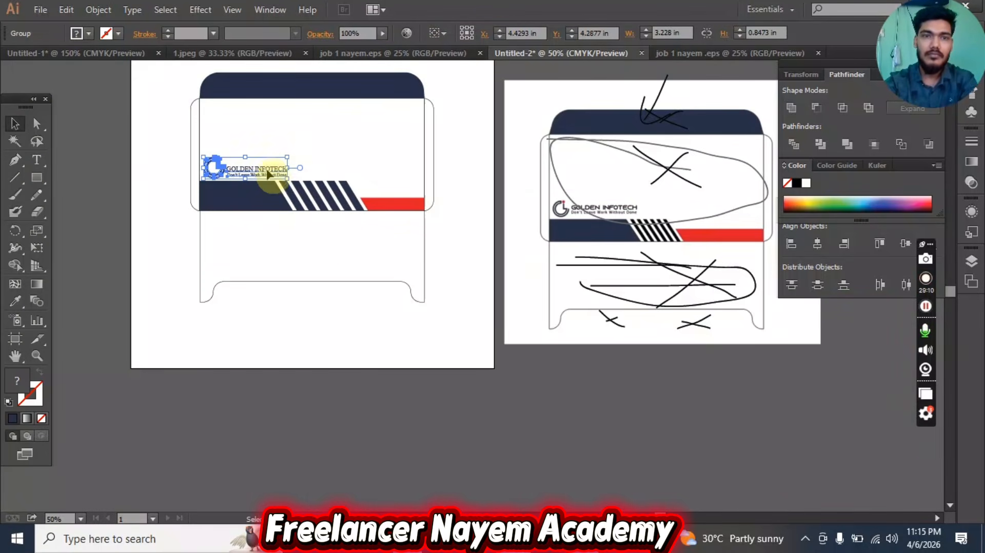
{"action": "left_click_drag", "start_coordinate": [268, 175], "coordinate": [322, 264]}
- Ungroup the copied logo on the lower flap, try moving its ring and text group below the flap, and undo that move
{"action": "scroll", "coordinate": [322, 263], "scroll_direction": "up", "scroll_amount": 2}
{"action": "right_click", "coordinate": [321, 263]}
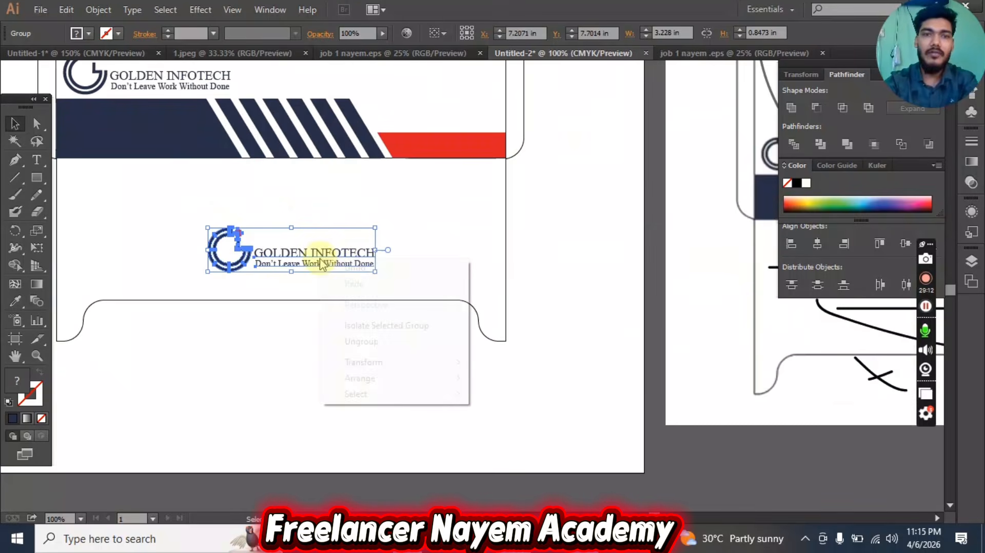
{"action": "left_click", "coordinate": [359, 341]}
{"action": "left_click", "coordinate": [236, 246]}
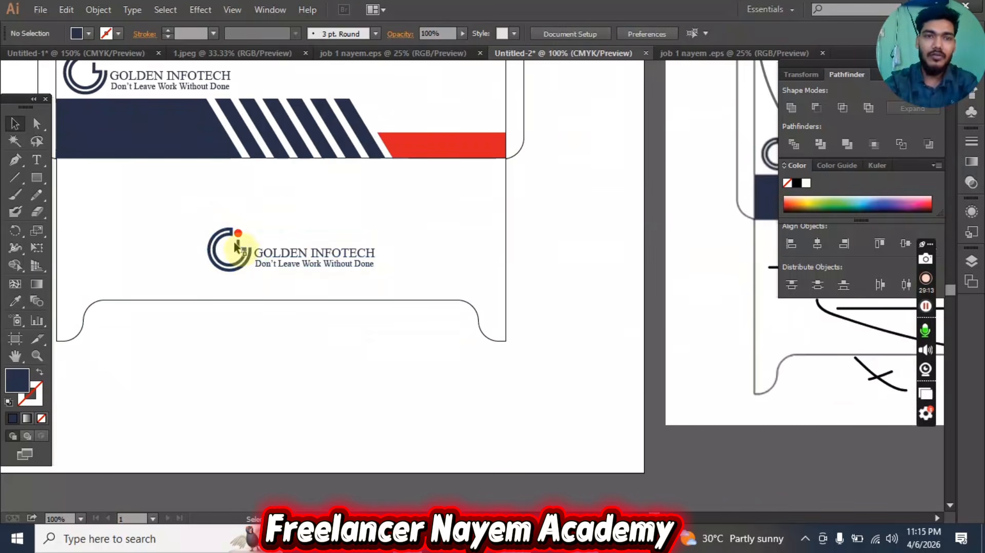
{"action": "left_click", "coordinate": [301, 257]}
{"action": "left_click_drag", "start_coordinate": [308, 258], "coordinate": [269, 346]}
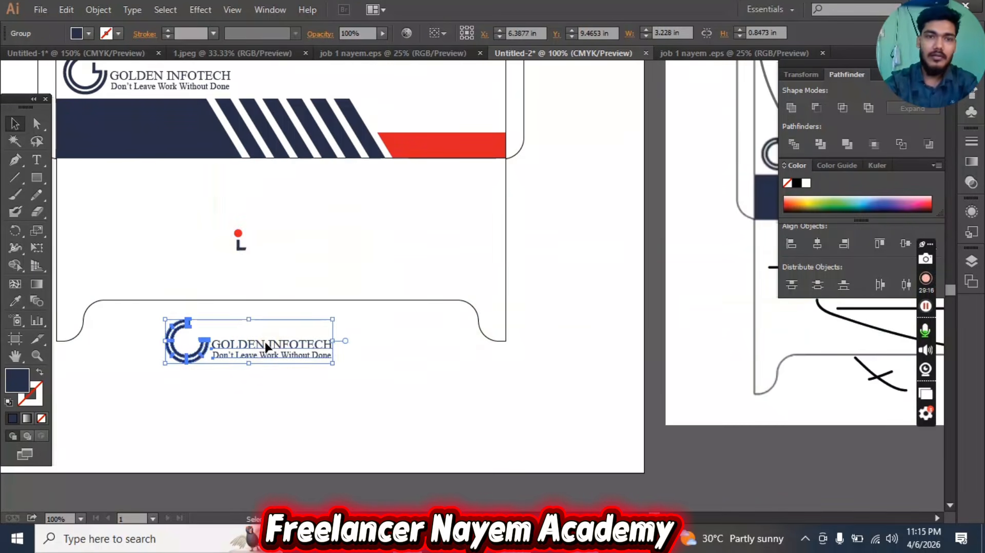
{"action": "key", "text": "ctrl+z"}
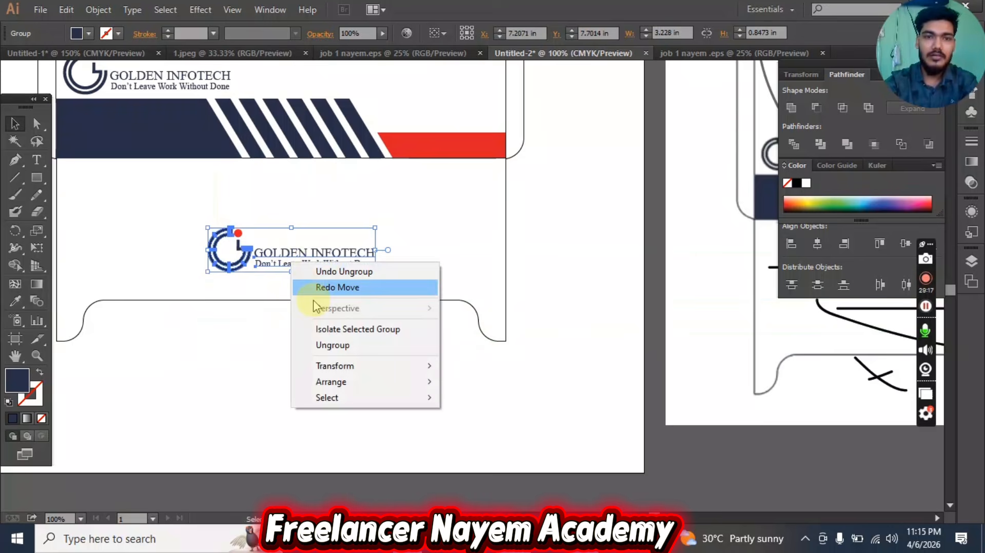
- Ungroup the remaining nested group of the copied logo so its mark and text lines are separate objects
{"action": "left_click", "coordinate": [323, 345]}
{"action": "left_click", "coordinate": [319, 340]}
{"action": "left_click", "coordinate": [322, 255]}
{"action": "right_click", "coordinate": [322, 255]}
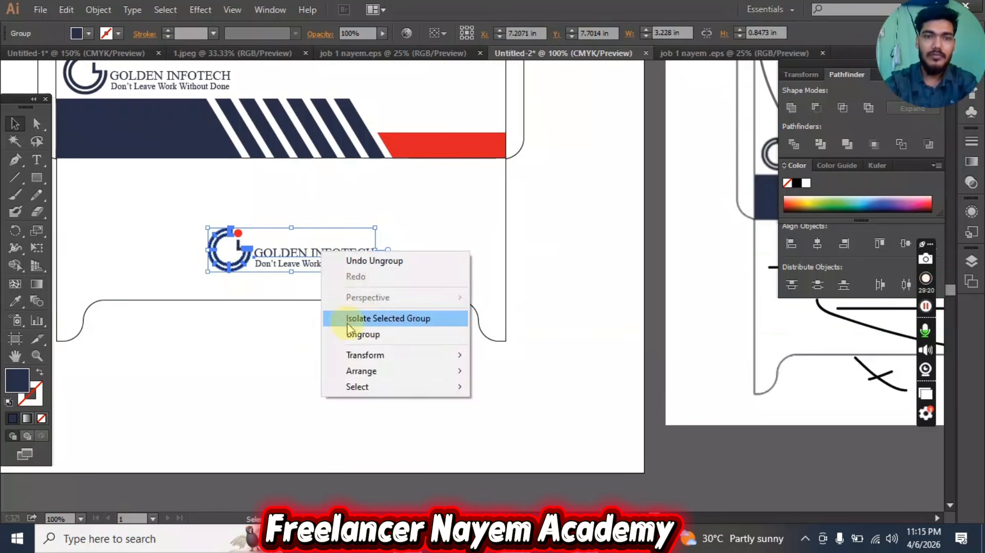
{"action": "left_click", "coordinate": [346, 333]}
{"action": "right_click", "coordinate": [333, 260]}
{"action": "left_click", "coordinate": [358, 327]}
{"action": "left_click", "coordinate": [315, 245]}
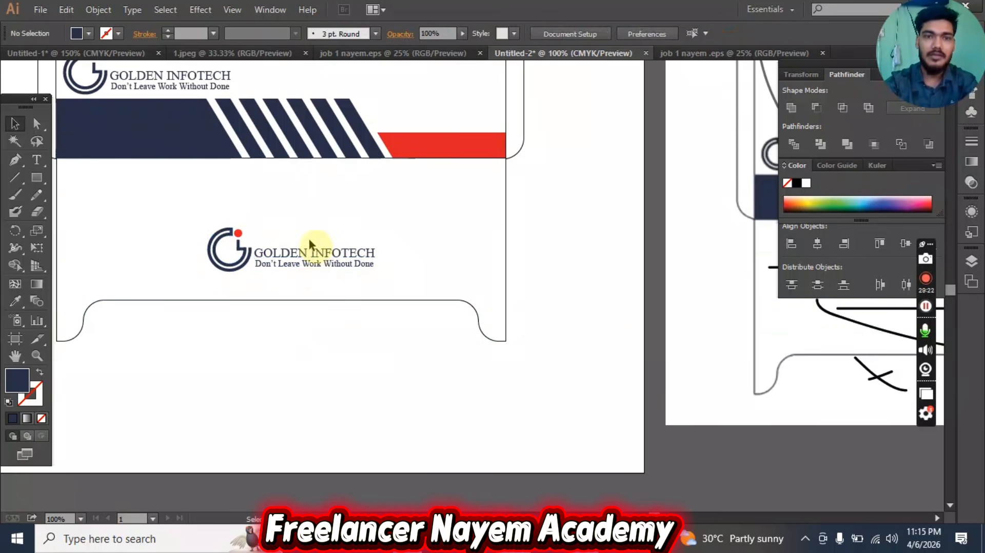
{"action": "left_click", "coordinate": [323, 267]}
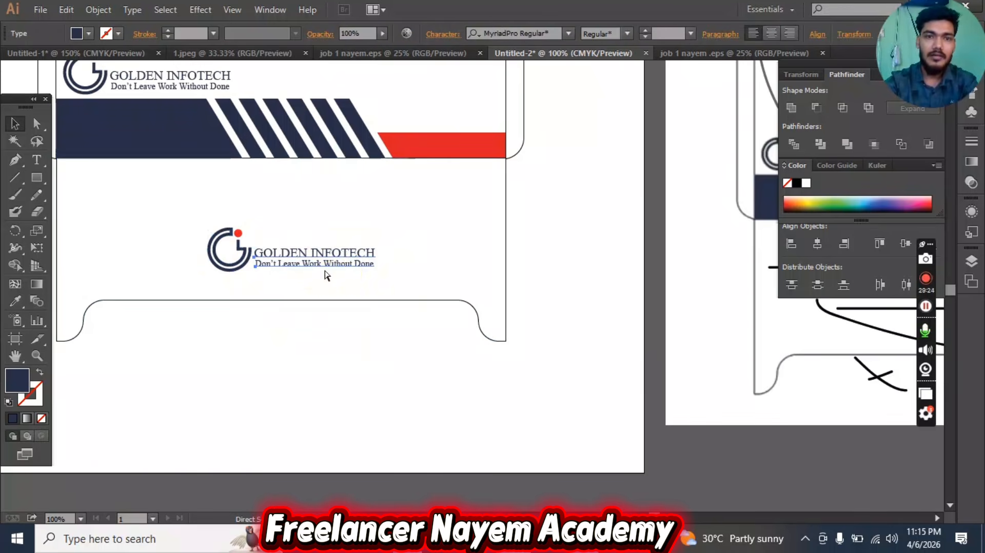
{"action": "left_click", "coordinate": [372, 250]}
{"action": "key", "text": "t"}
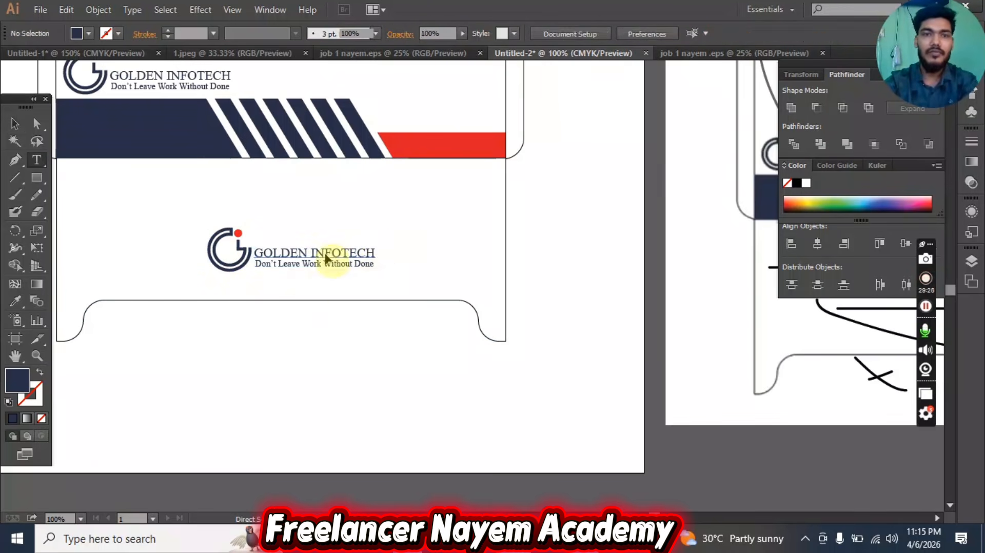
{"action": "left_click", "coordinate": [326, 257]}
{"action": "key", "text": "ctrl+a"}
{"action": "left_click", "coordinate": [391, 249]}
{"action": "left_click", "coordinate": [15, 123]}
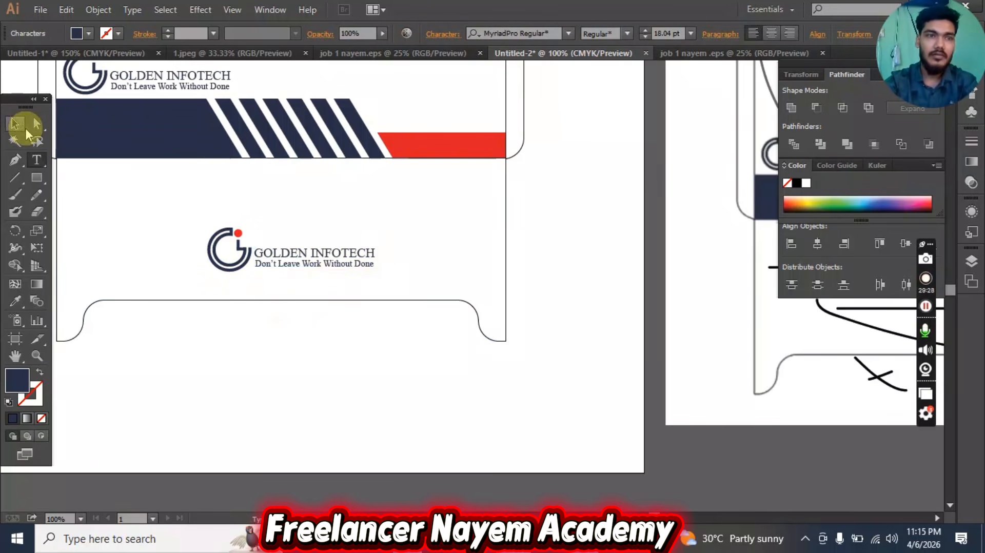
- Move the copied company name and tagline below the flap and group them, and group the parts of the logo mark separately
{"action": "left_click_drag", "start_coordinate": [411, 234], "coordinate": [297, 367]}
{"action": "right_click", "coordinate": [333, 268]}
{"action": "left_click", "coordinate": [367, 334]}
{"action": "left_click_drag", "start_coordinate": [197, 238], "coordinate": [240, 257]}
{"action": "right_click", "coordinate": [240, 257]}
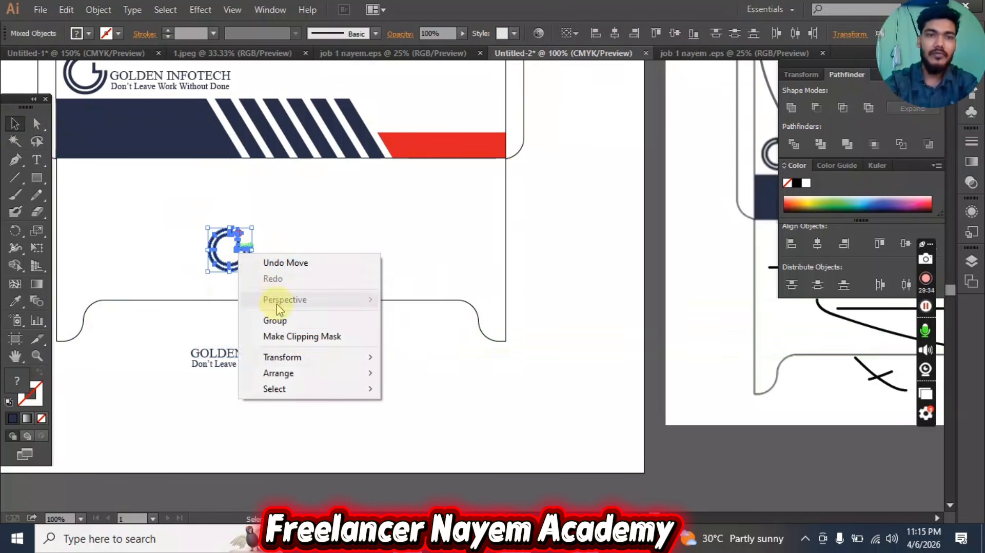
{"action": "left_click", "coordinate": [285, 318]}
{"action": "left_click", "coordinate": [291, 245]}
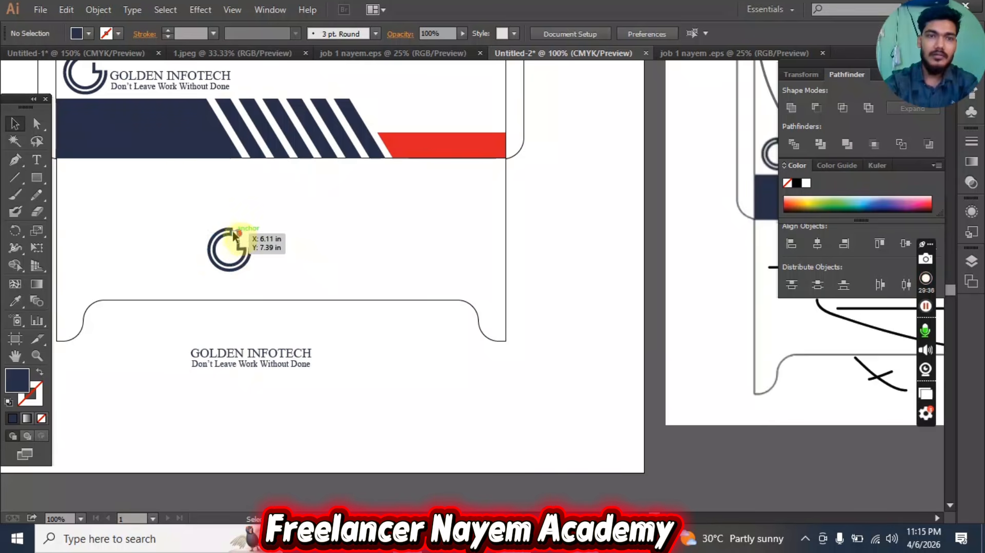
- Enlarge the logo mark and the name and tagline group, turn both upside down, and place them on the lower flap
{"action": "left_click_drag", "start_coordinate": [233, 233], "coordinate": [369, 281]}
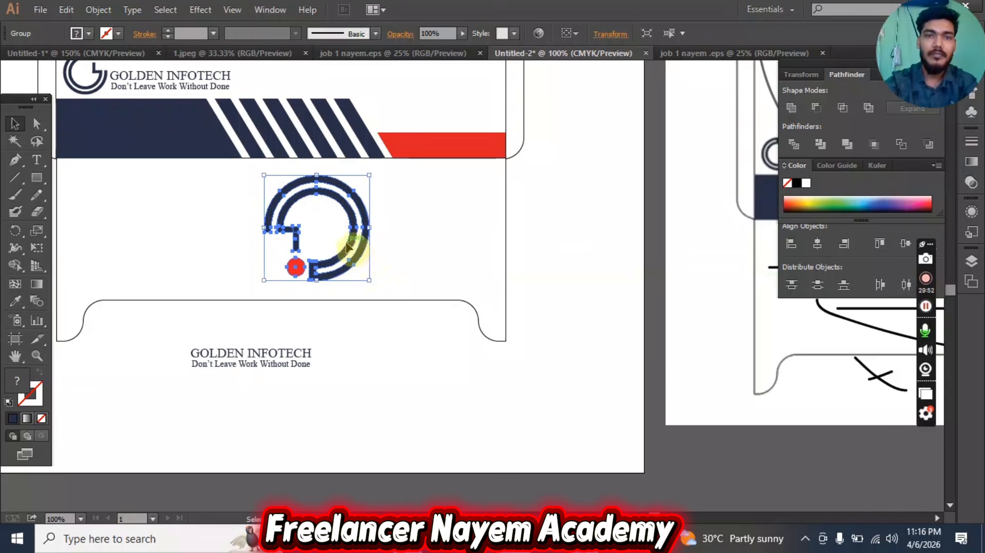
{"action": "left_click_drag", "start_coordinate": [347, 242], "coordinate": [310, 239]}
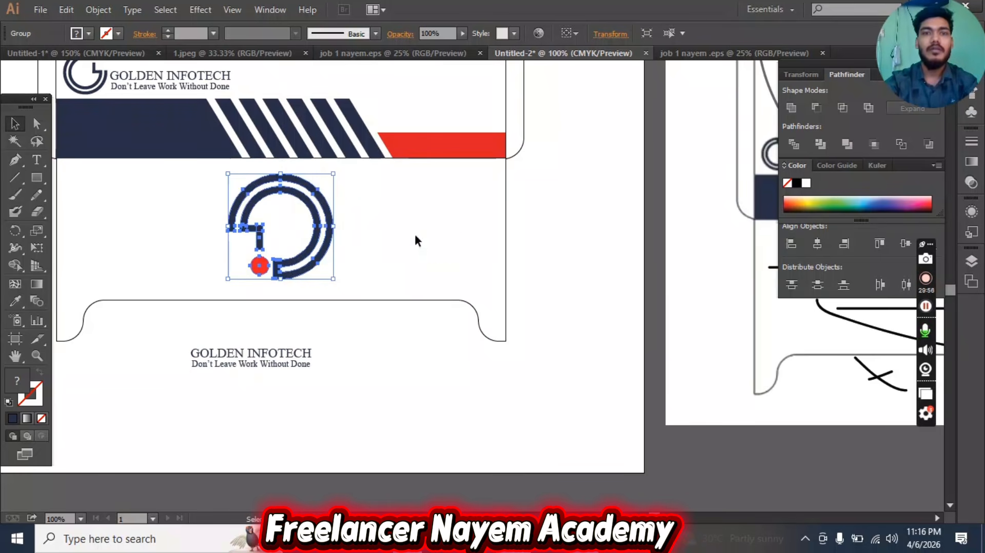
{"action": "left_click", "coordinate": [416, 240]}
{"action": "left_click", "coordinate": [300, 354]}
{"action": "left_click_drag", "start_coordinate": [300, 354], "coordinate": [229, 212]}
- Shrink the upside-down logo mark slightly, shift it away from the text, and move the name and tagline group directly beside it
{"action": "left_click", "coordinate": [320, 198]}
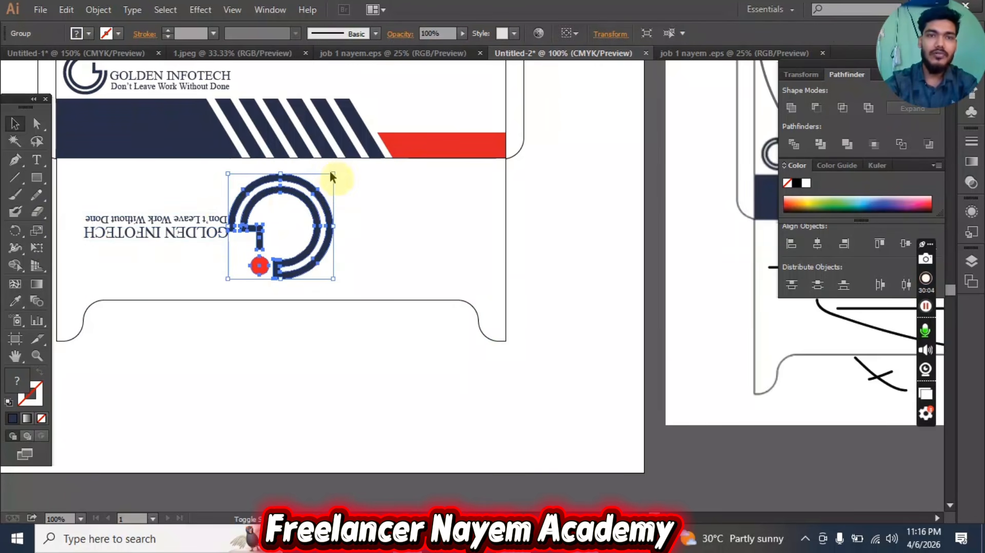
{"action": "left_click_drag", "start_coordinate": [332, 174], "coordinate": [379, 219]}
{"action": "left_click", "coordinate": [200, 220]}
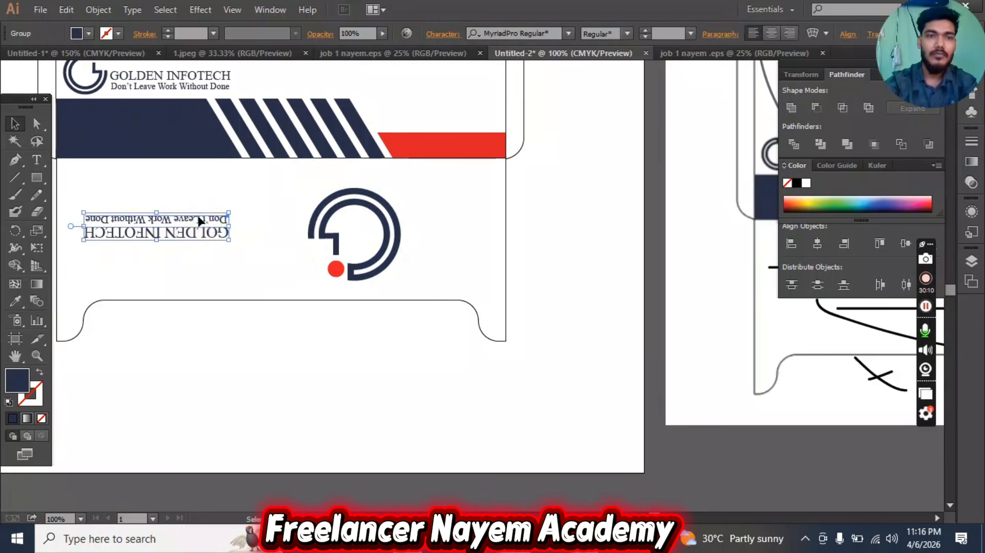
{"action": "double_click", "coordinate": [200, 221]}
{"action": "left_click", "coordinate": [274, 218]}
{"action": "double_click", "coordinate": [251, 213]}
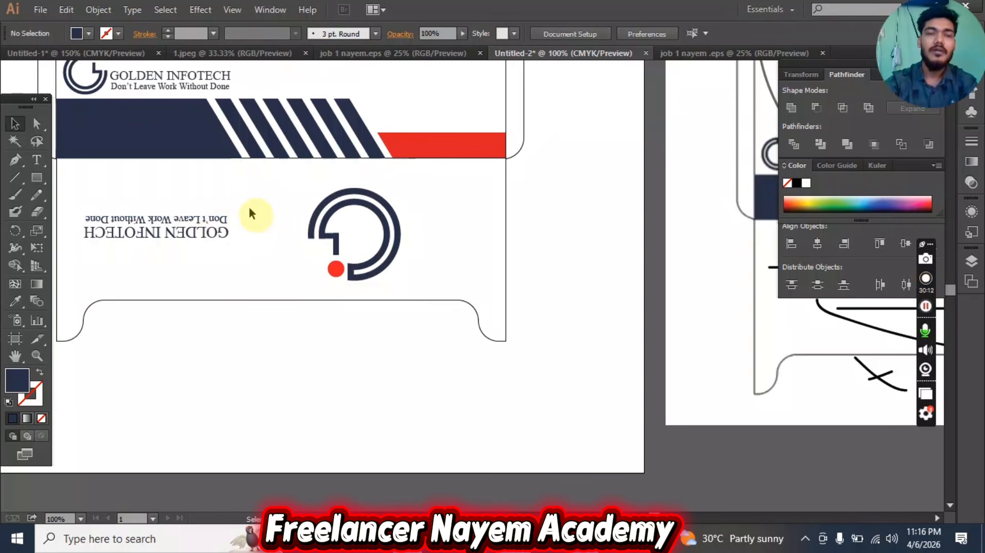
{"action": "left_click_drag", "start_coordinate": [218, 224], "coordinate": [290, 221]}
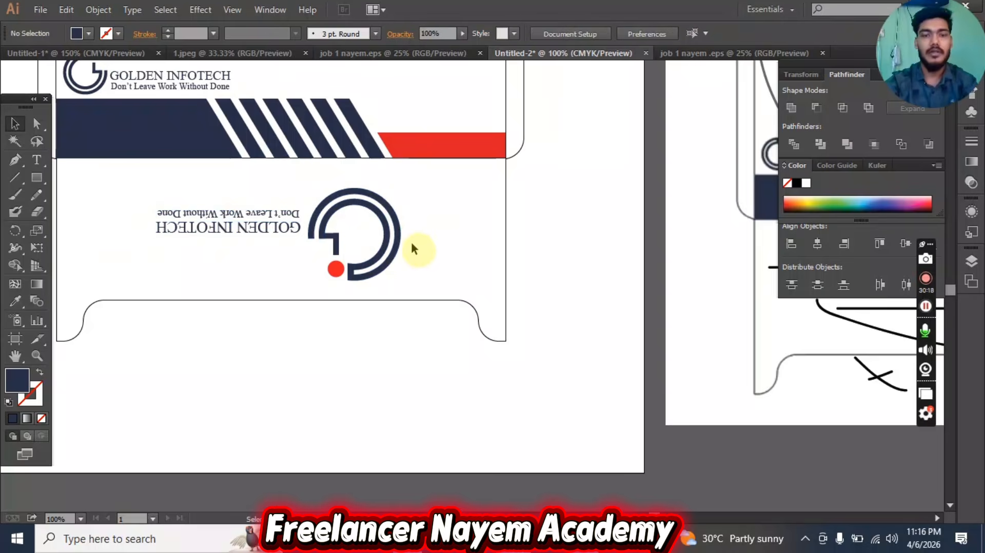
{"action": "key", "text": "ctrl+minus"}
{"action": "key", "text": "ctrl+minus"}
{"action": "left_click", "coordinate": [296, 232]}
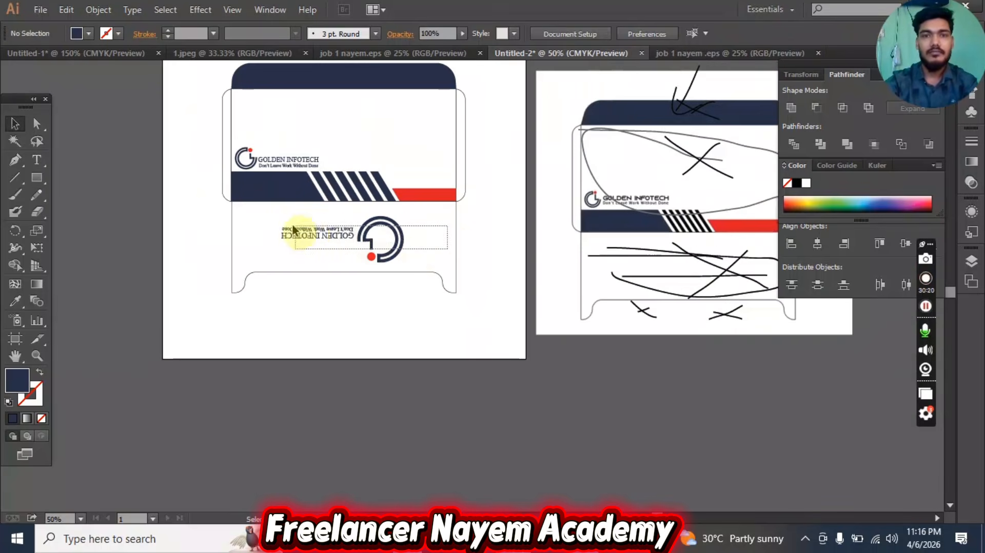
{"action": "left_click", "coordinate": [437, 237]}
{"action": "key", "text": "ctrl+minus"}
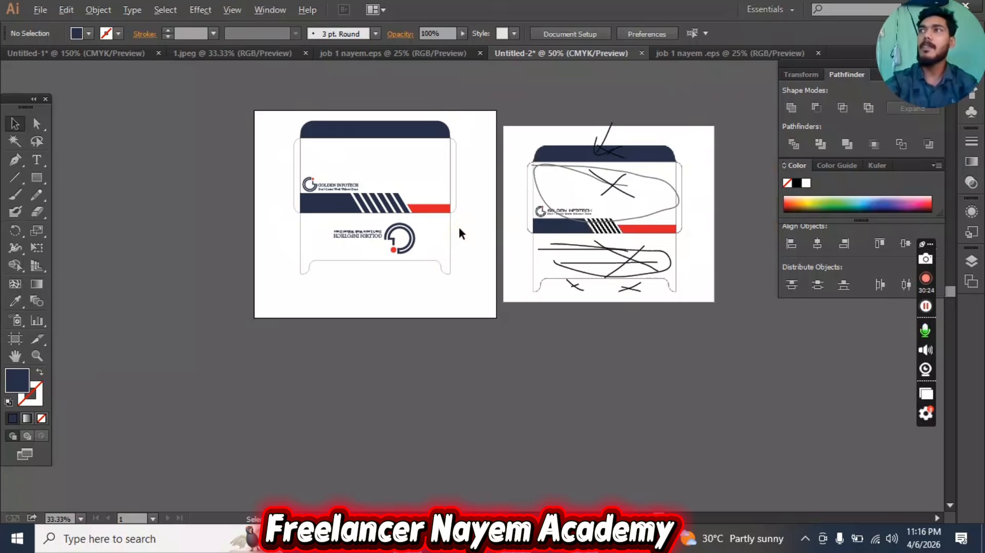
{"action": "key", "text": "ctrl+equal"}
{"action": "left_click_drag", "start_coordinate": [457, 176], "coordinate": [445, 204]}
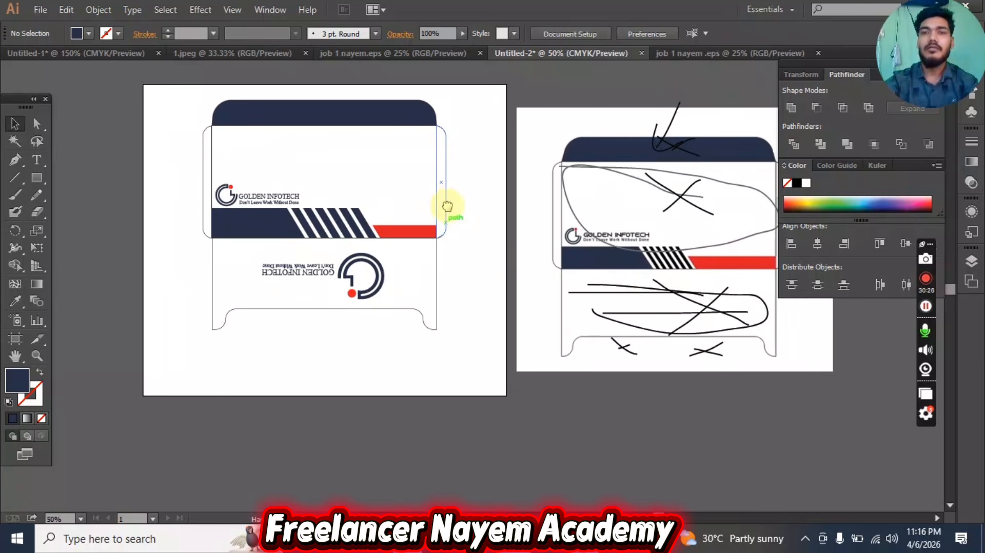
- Select the upside-down logo mark and its text on the lower flap and set their opacity to 42%
{"action": "left_click", "coordinate": [382, 277]}
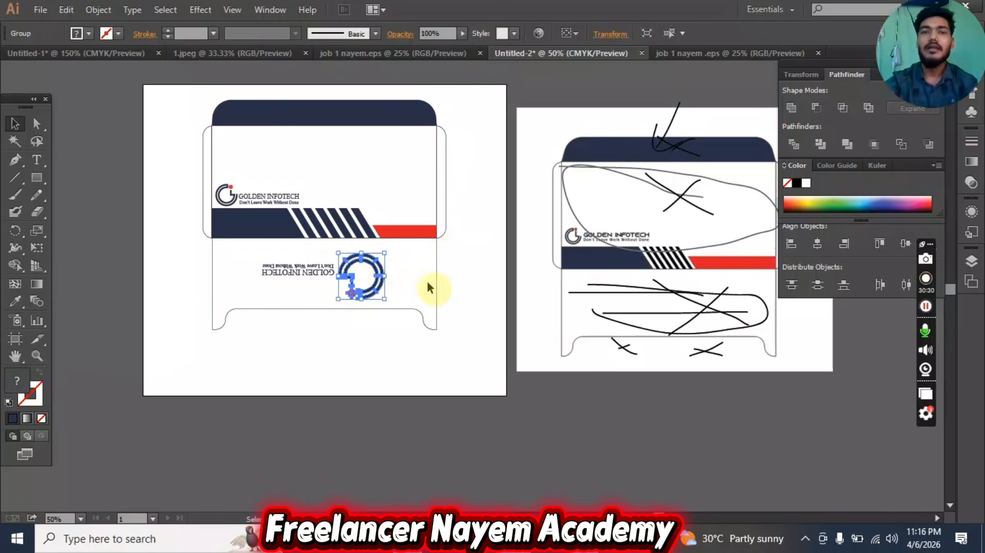
{"action": "left_click_drag", "start_coordinate": [411, 288], "coordinate": [243, 257]}
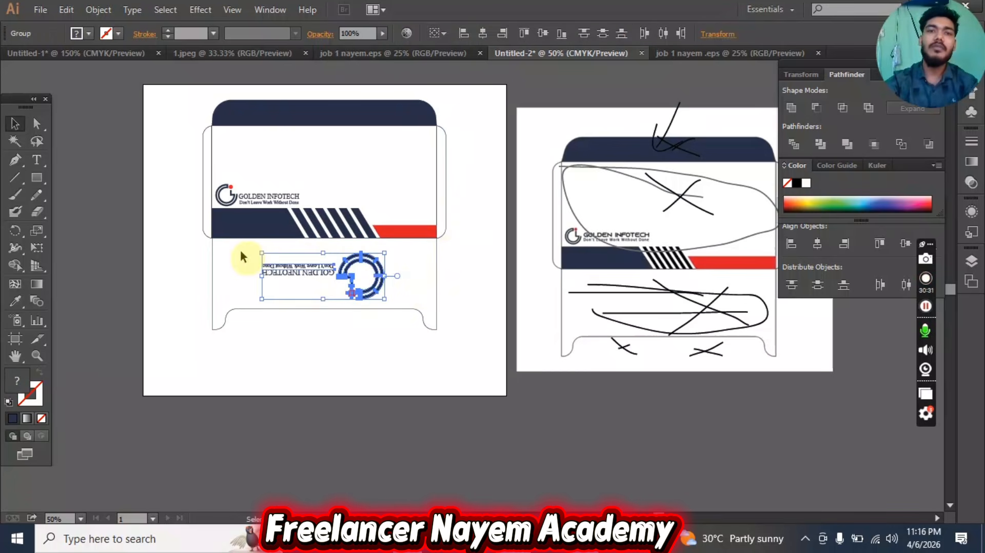
{"action": "left_click", "coordinate": [382, 34]}
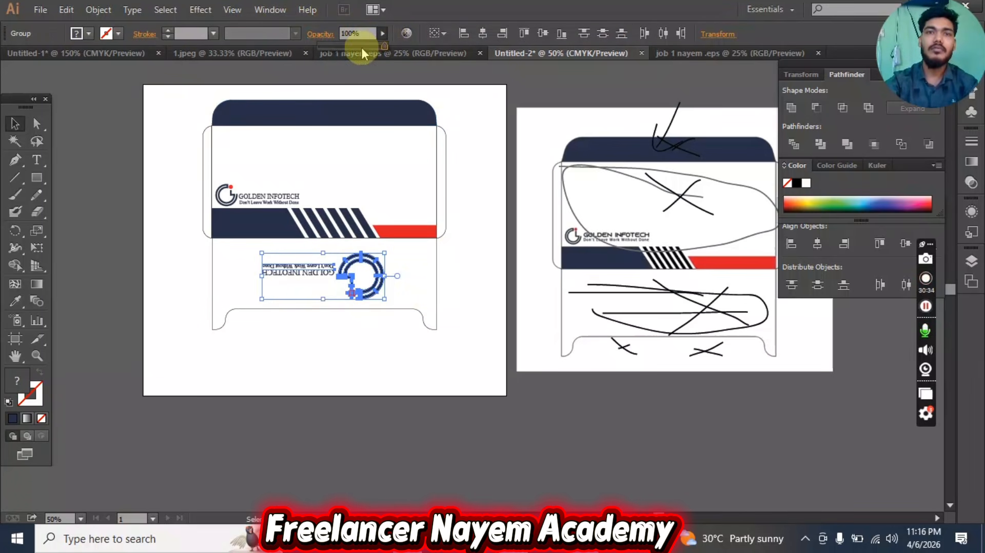
{"action": "left_click", "coordinate": [437, 238]}
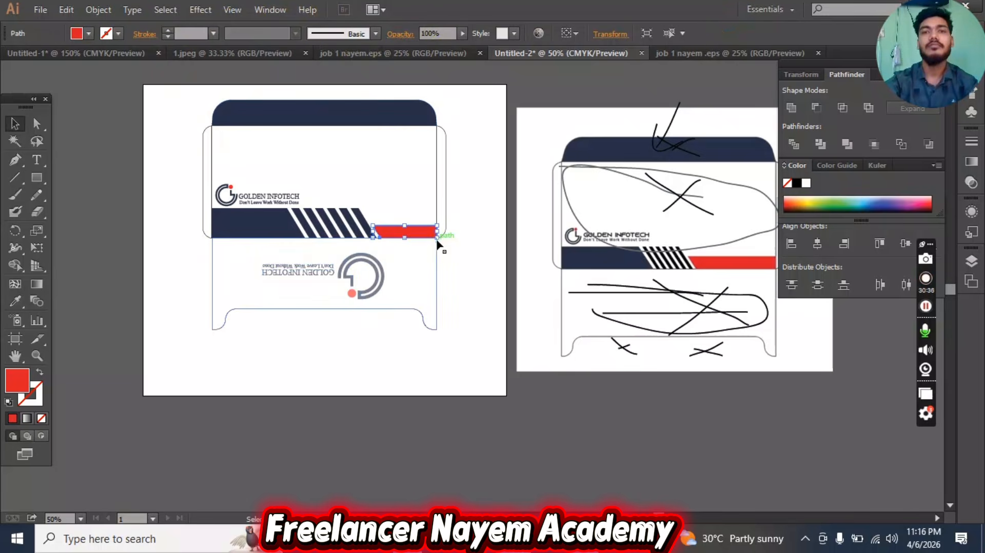
{"action": "left_click", "coordinate": [450, 272]}
{"action": "left_click_drag", "start_coordinate": [412, 288], "coordinate": [314, 275]}
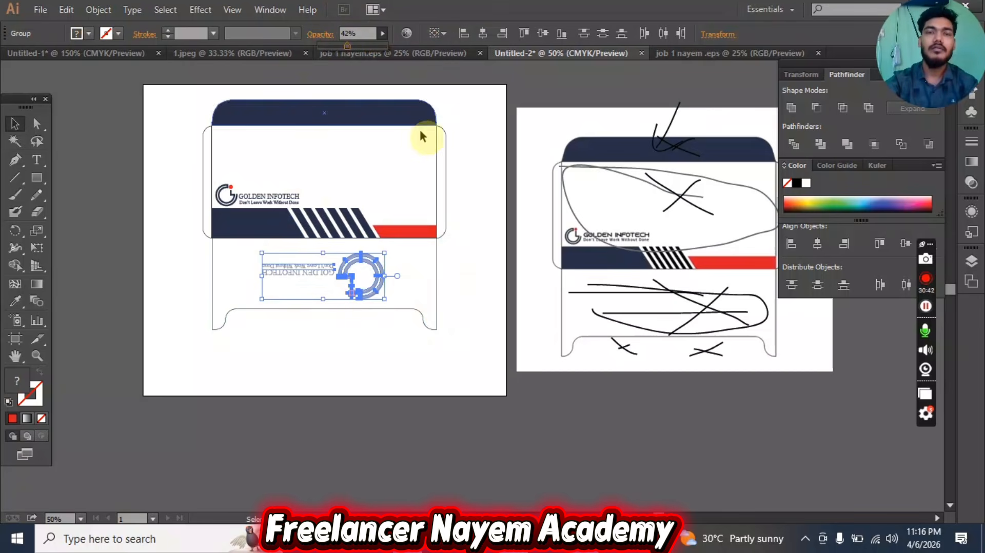
{"action": "left_click", "coordinate": [469, 161]}
- Select the outline of the envelope's lower flap and create trim marks around it
{"action": "scroll", "coordinate": [449, 187], "scroll_direction": "up", "scroll_amount": 1}
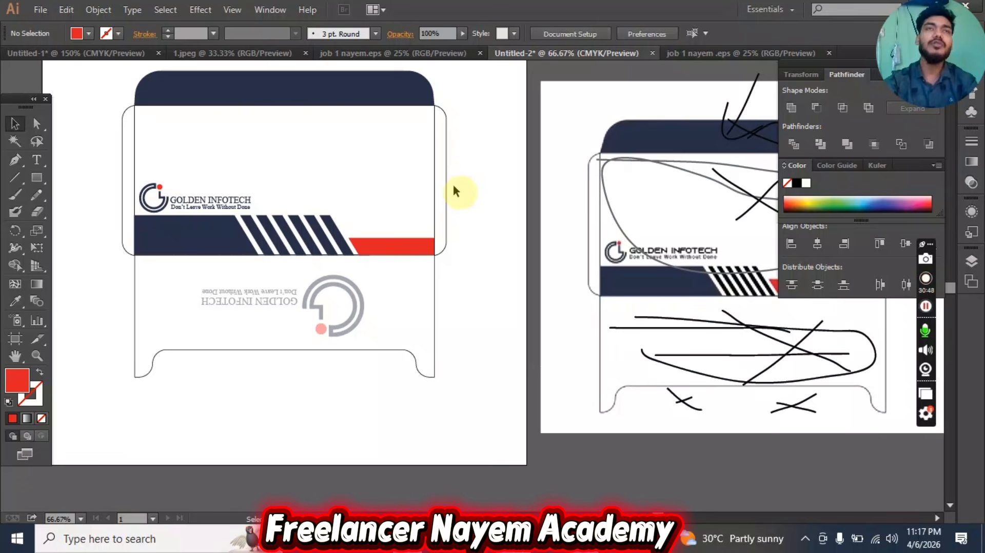
{"action": "left_click_drag", "start_coordinate": [468, 163], "coordinate": [512, 187]}
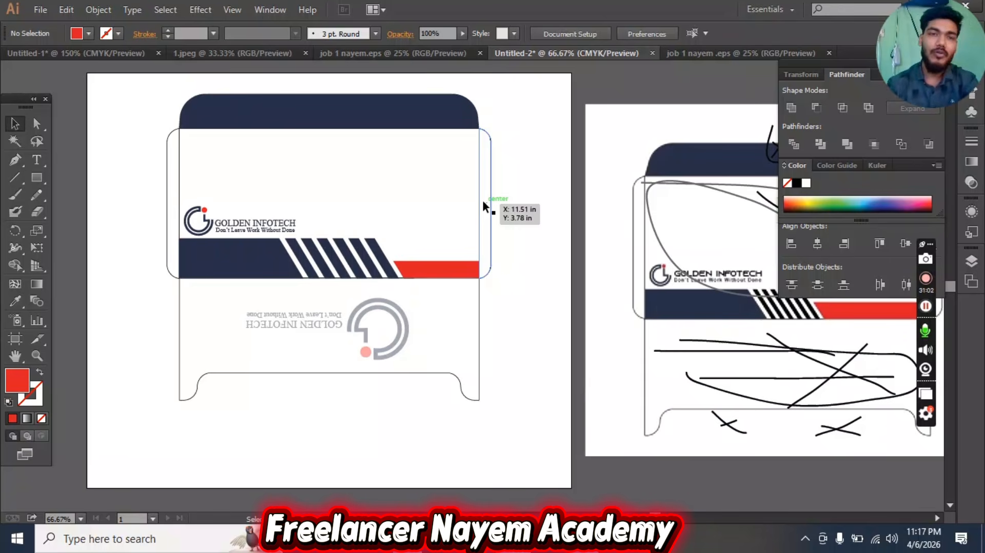
{"action": "left_click_drag", "start_coordinate": [521, 157], "coordinate": [138, 153]}
{"action": "left_click", "coordinate": [503, 277]}
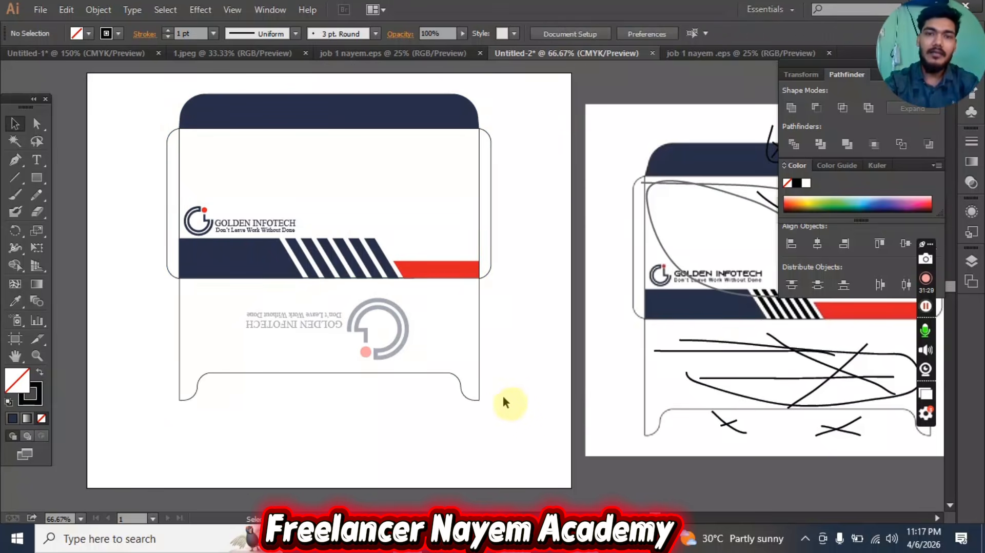
{"action": "left_click", "coordinate": [460, 386]}
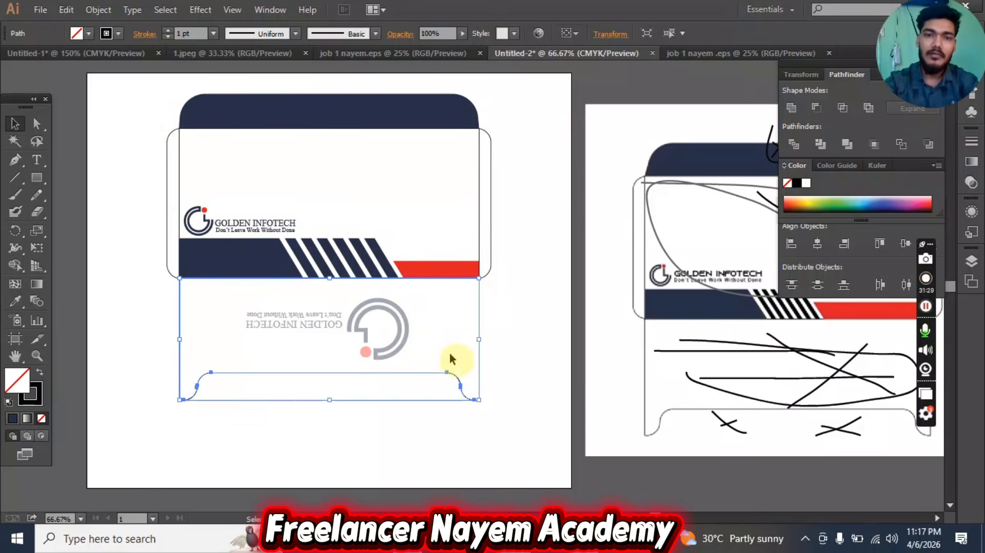
{"action": "left_click", "coordinate": [98, 10]}
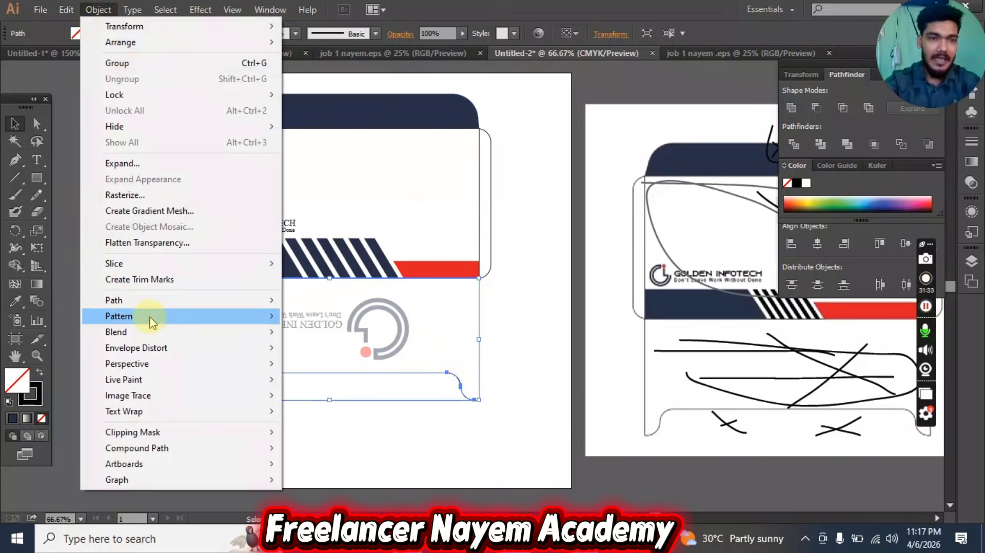
{"action": "left_click", "coordinate": [162, 284]}
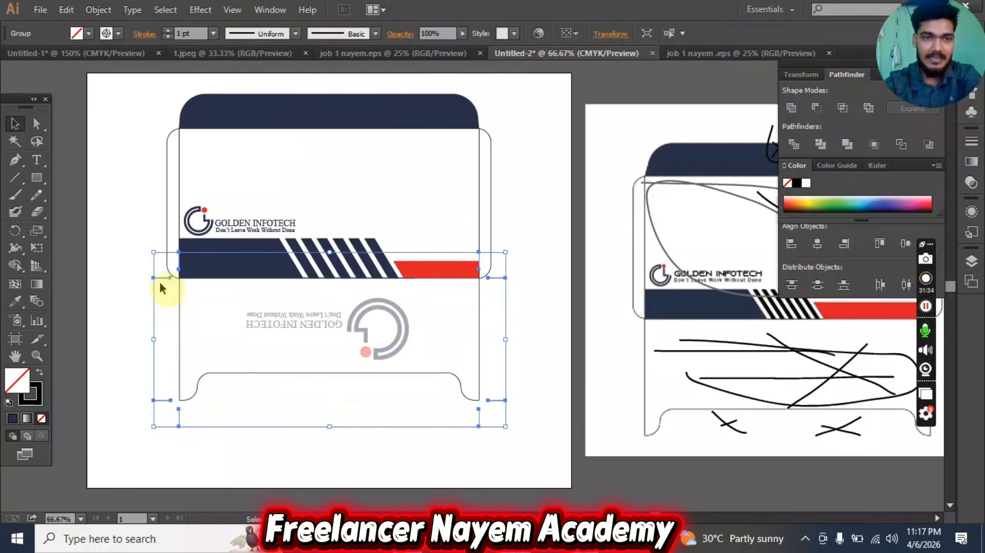
- Select the outlines of the envelope's main body and side flaps and create trim marks around them
{"action": "left_click", "coordinate": [508, 286]}
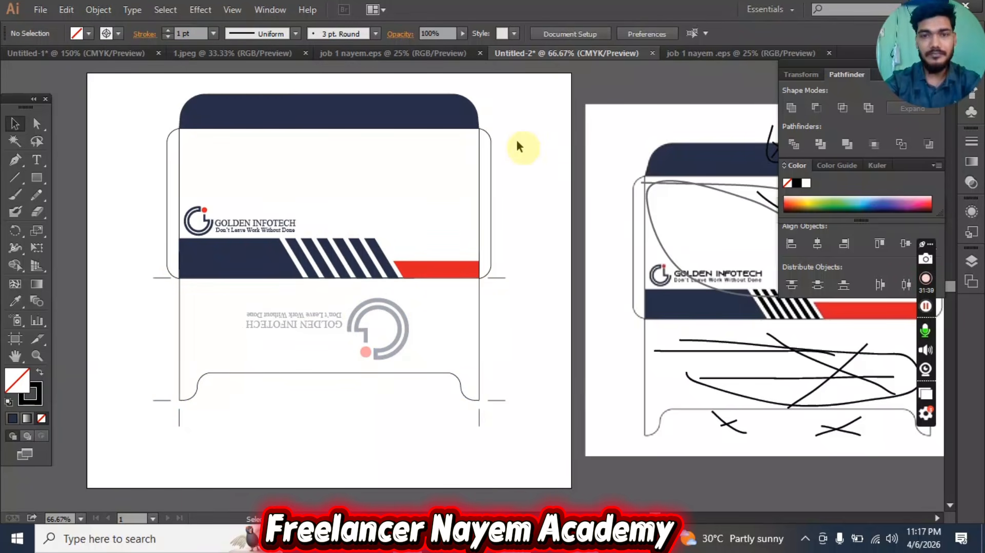
{"action": "left_click_drag", "start_coordinate": [489, 177], "coordinate": [147, 136]}
{"action": "left_click", "coordinate": [98, 10]}
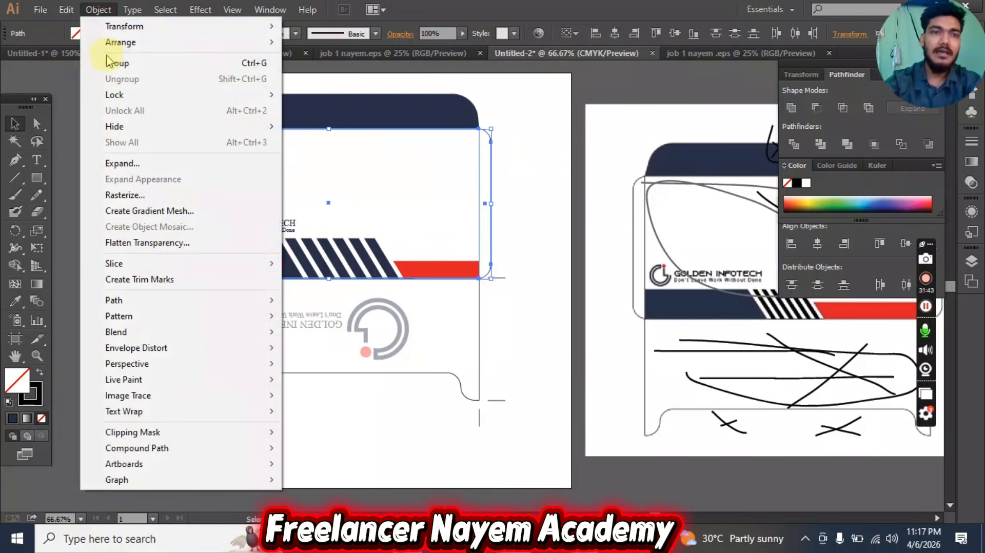
{"action": "left_click", "coordinate": [170, 281]}
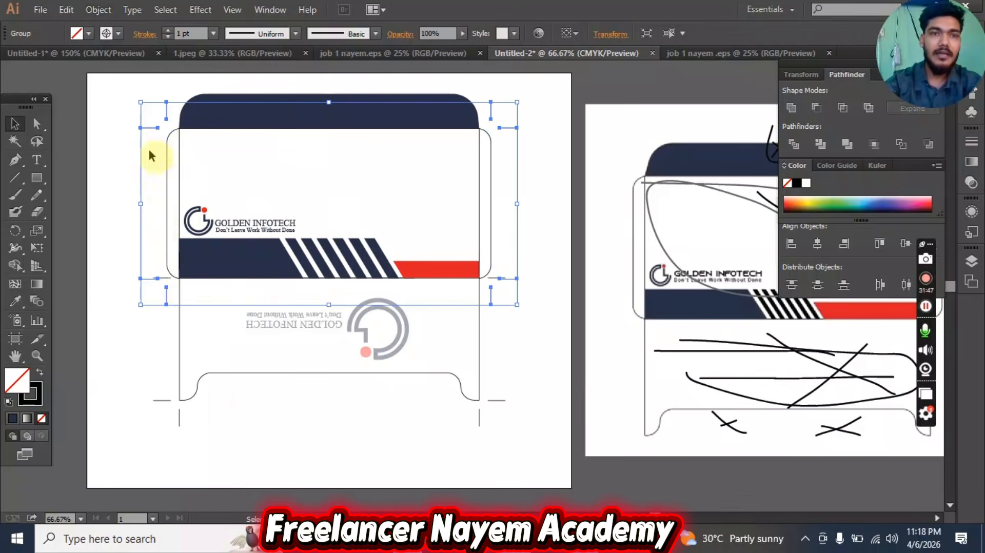
- Select the navy top flap and create trim marks around it
{"action": "left_click", "coordinate": [440, 100]}
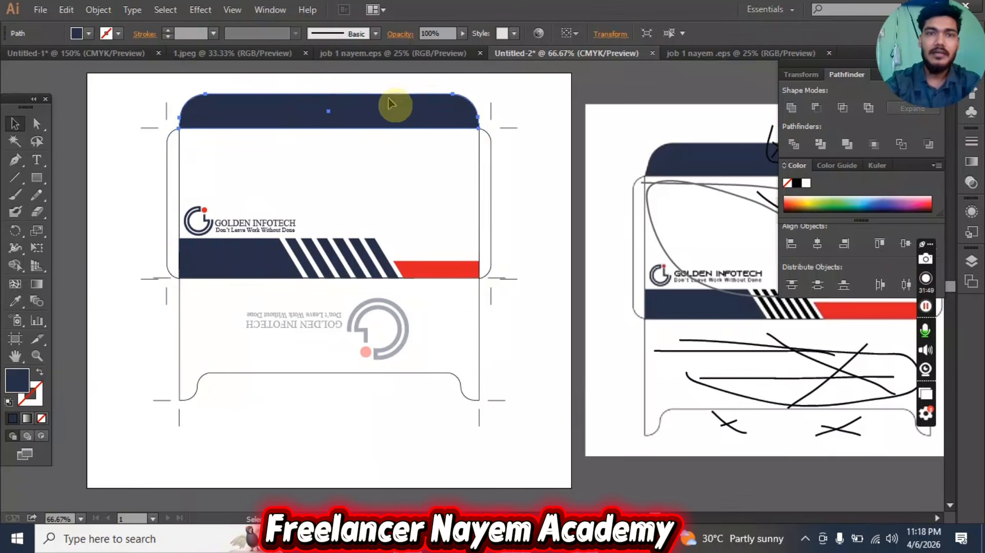
{"action": "left_click", "coordinate": [96, 10]}
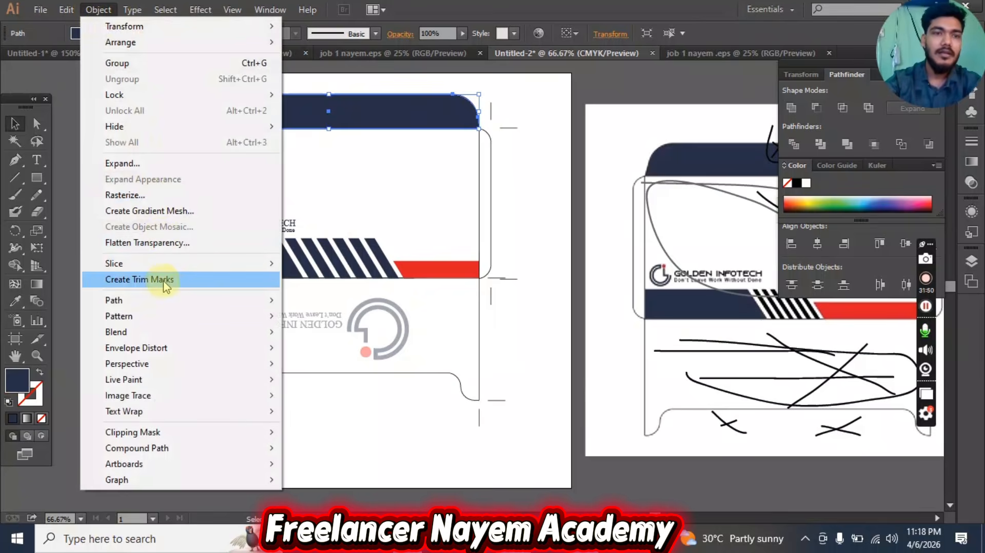
{"action": "left_click", "coordinate": [167, 281]}
{"action": "left_click", "coordinate": [541, 142]}
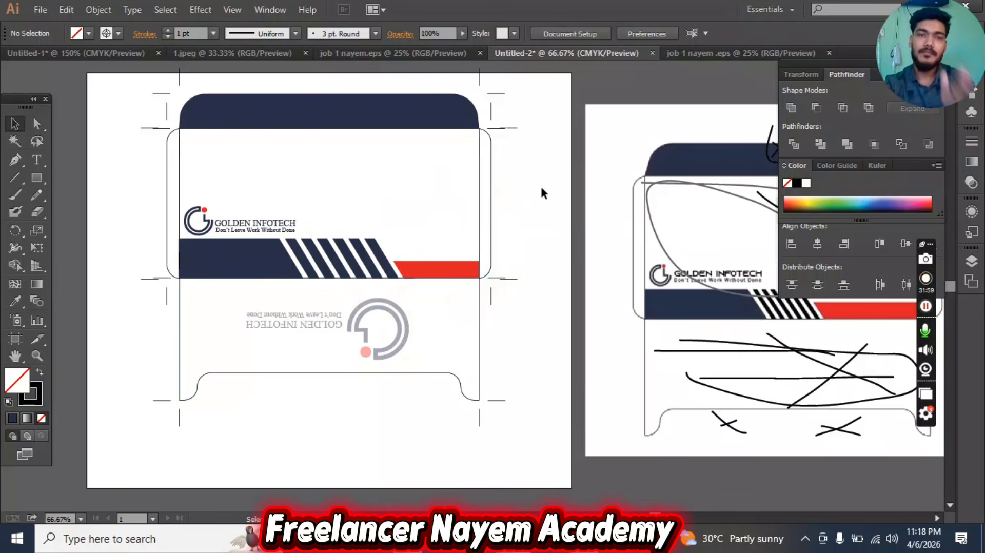
- Ungroup the trim marks around the main body and delete the overlapping horizontal mark beside the body's lower-right corner
{"action": "left_click", "coordinate": [511, 277]}
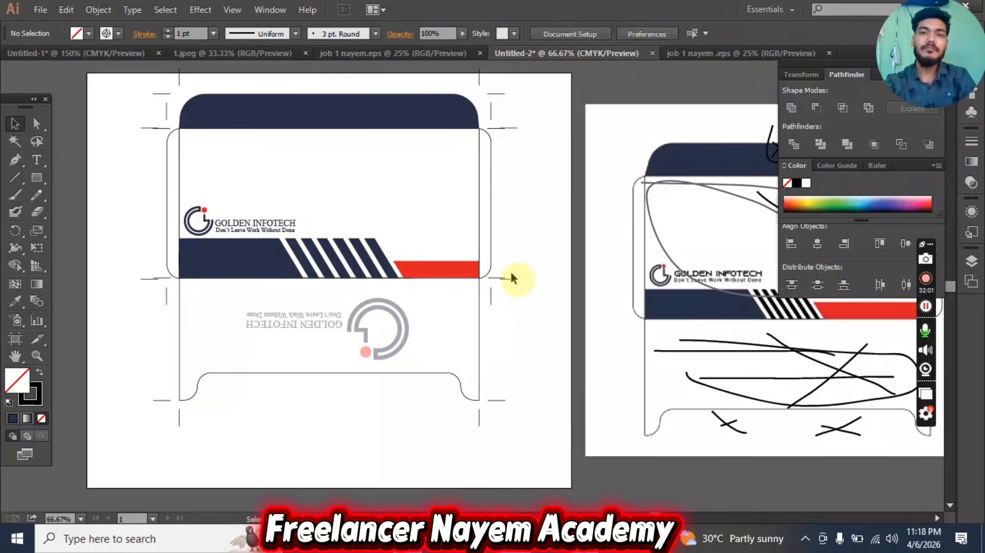
{"action": "left_click", "coordinate": [515, 278]}
{"action": "right_click", "coordinate": [516, 274]}
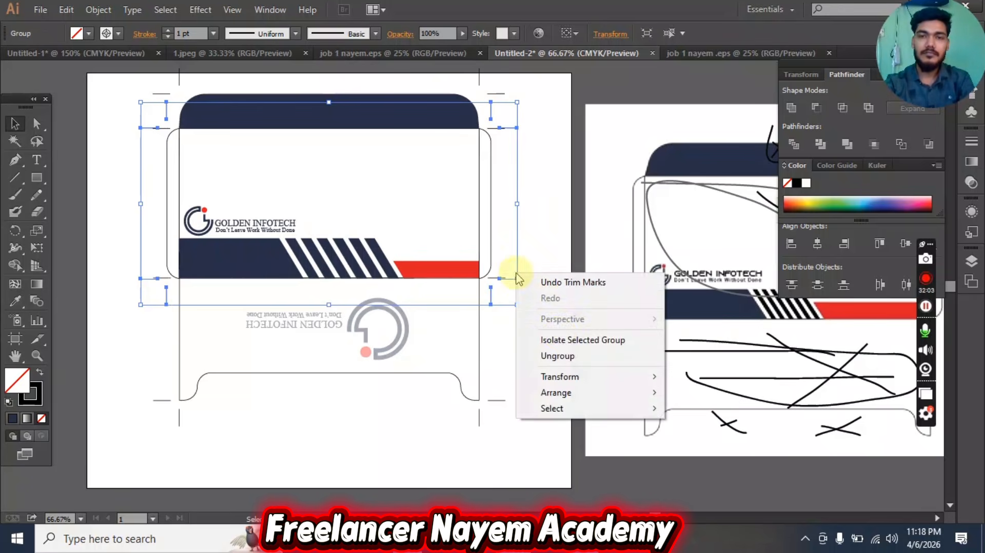
{"action": "left_click", "coordinate": [558, 356]}
{"action": "left_click", "coordinate": [512, 291]}
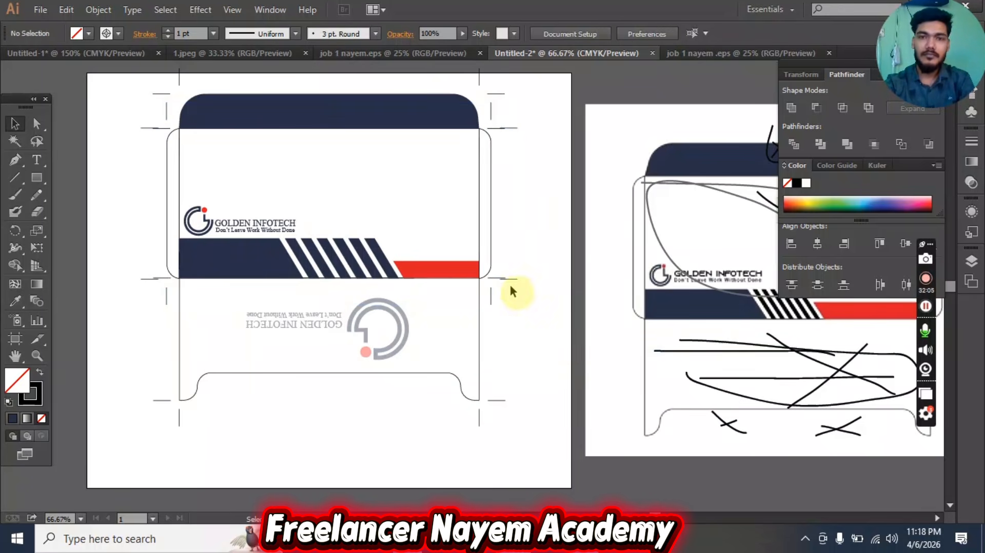
{"action": "left_click", "coordinate": [515, 282]}
{"action": "key", "text": "Delete"}
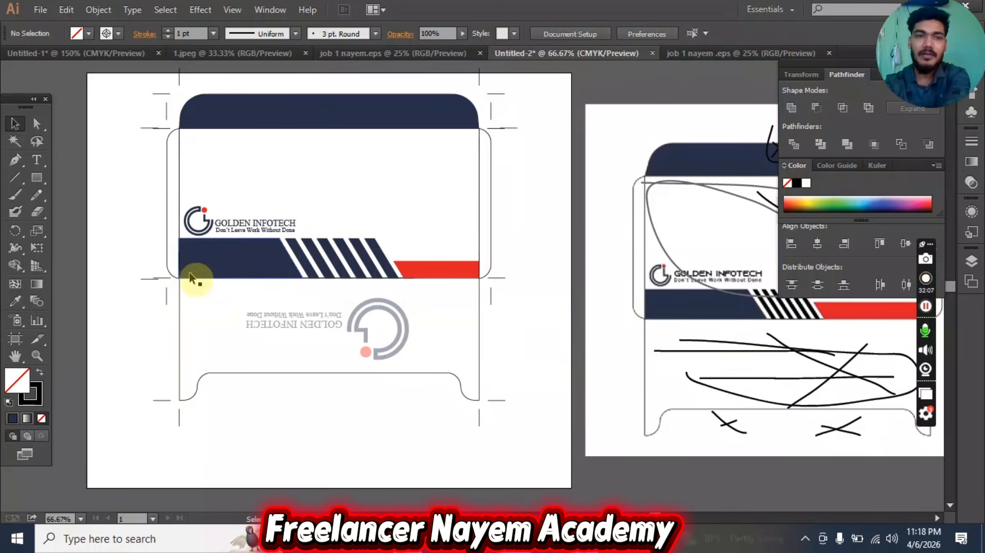
- Delete the overlapping horizontal trim marks beside the main body's lower-left, upper-left and upper-right corners
{"action": "left_click", "coordinate": [145, 281]}
{"action": "key", "text": "Delete"}
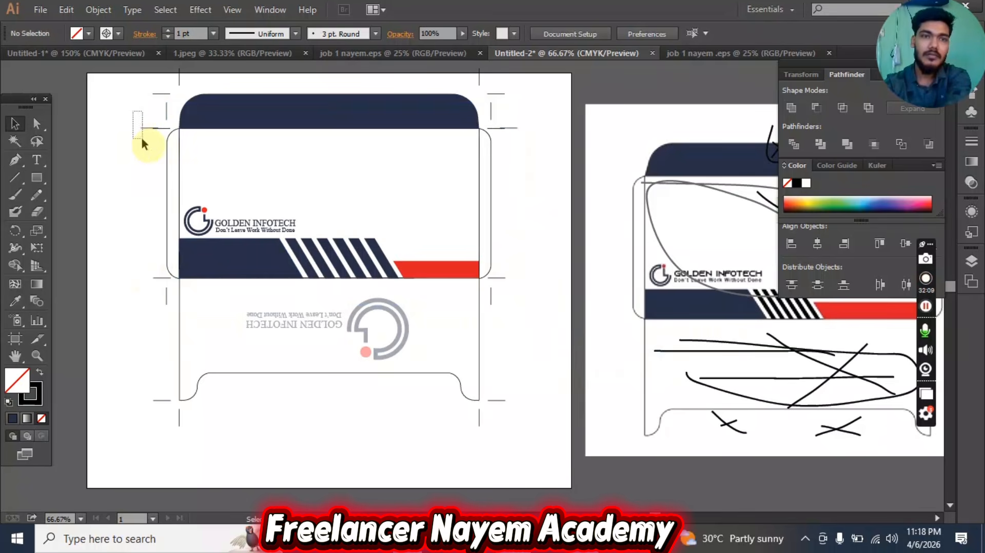
{"action": "left_click_drag", "start_coordinate": [142, 135], "coordinate": [142, 136]}
{"action": "key", "text": "Delete"}
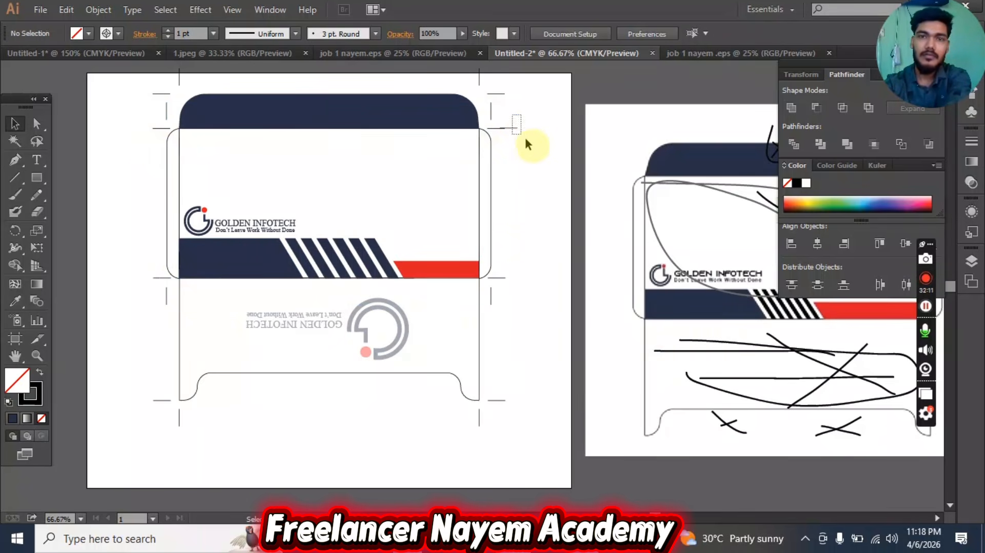
{"action": "left_click_drag", "start_coordinate": [524, 136], "coordinate": [534, 140]}
{"action": "key", "text": "Delete"}
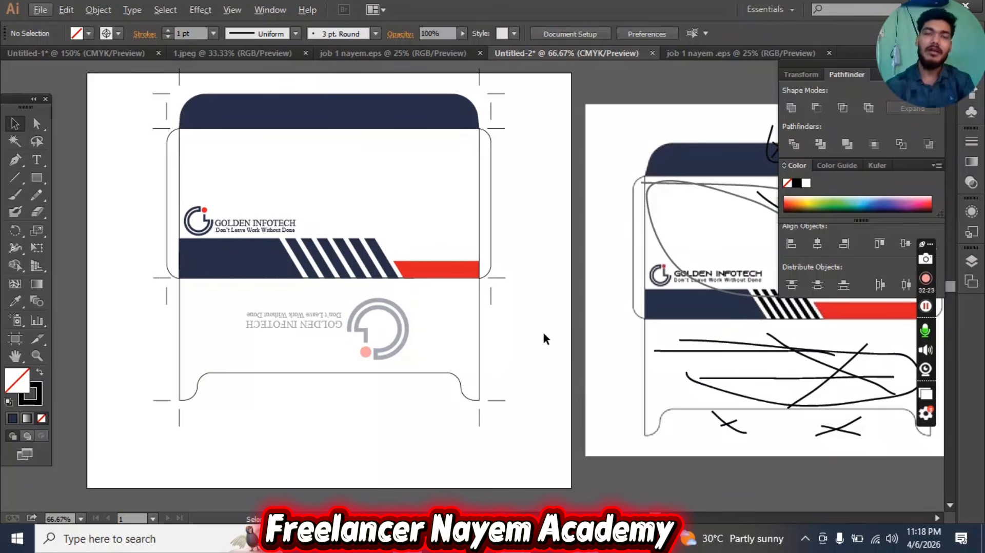
- Group the whole envelope artwork with its trim marks and move the group toward the centre of the artboard
{"action": "left_click_drag", "start_coordinate": [525, 430], "coordinate": [176, 96]}
{"action": "scroll", "coordinate": [160, 92], "scroll_direction": "up", "scroll_amount": 2}
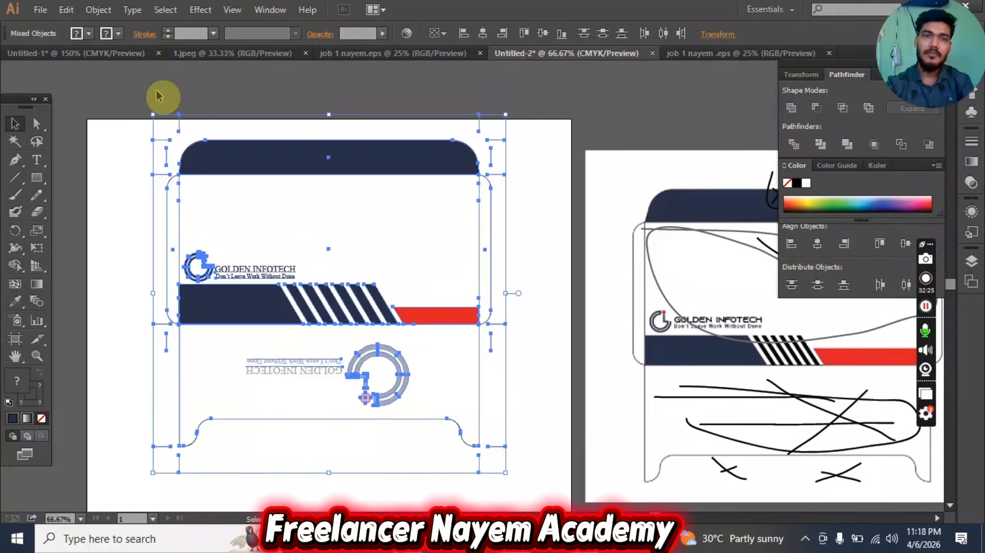
{"action": "right_click", "coordinate": [352, 161]}
{"action": "left_click", "coordinate": [398, 224]}
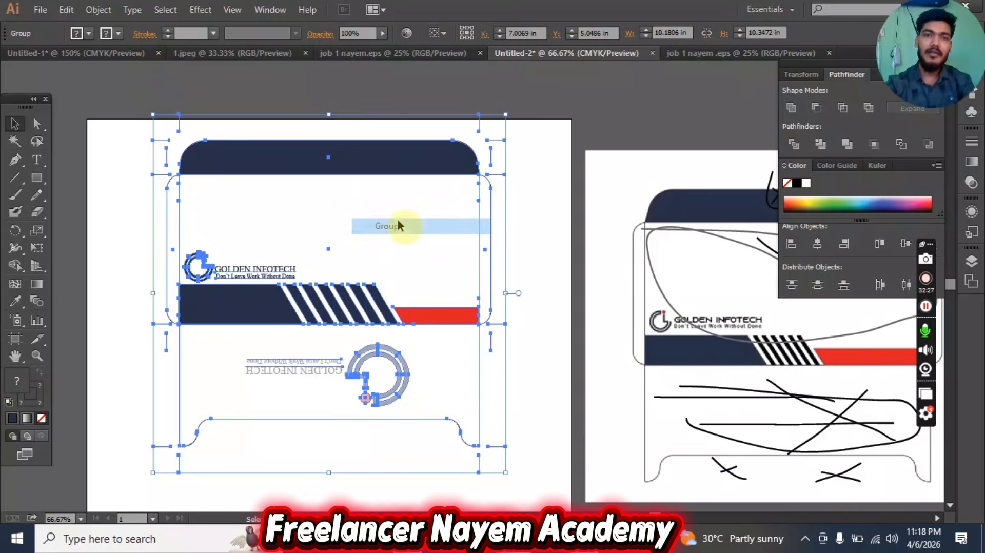
{"action": "scroll", "coordinate": [398, 220], "scroll_direction": "down", "scroll_amount": 2}
{"action": "left_click_drag", "start_coordinate": [382, 129], "coordinate": [389, 170]}
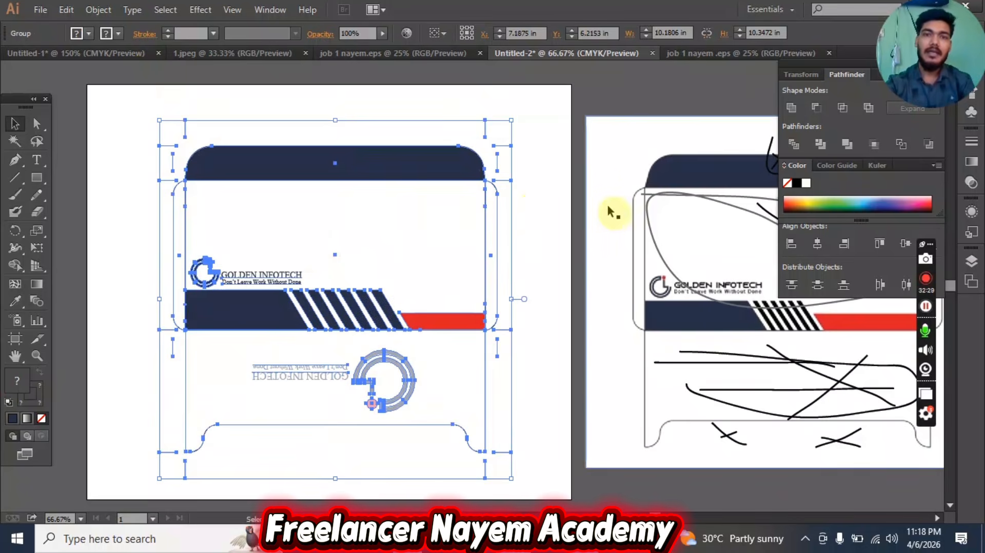
- Delete the reference envelope image and all the scribbles beside the artboard
{"action": "mouse_move", "coordinate": [627, 107]}
{"action": "left_mouse_down"}
{"action": "mouse_move", "coordinate": [871, 343]}
{"action": "mouse_move", "coordinate": [851, 390]}
{"action": "mouse_move", "coordinate": [853, 374]}
{"action": "left_mouse_up"}
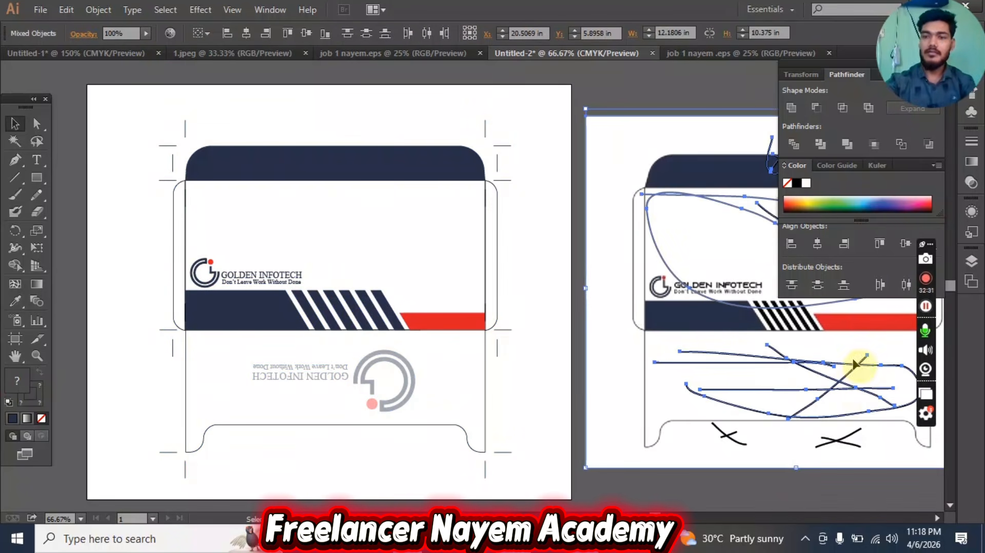
{"action": "key", "text": "Delete"}
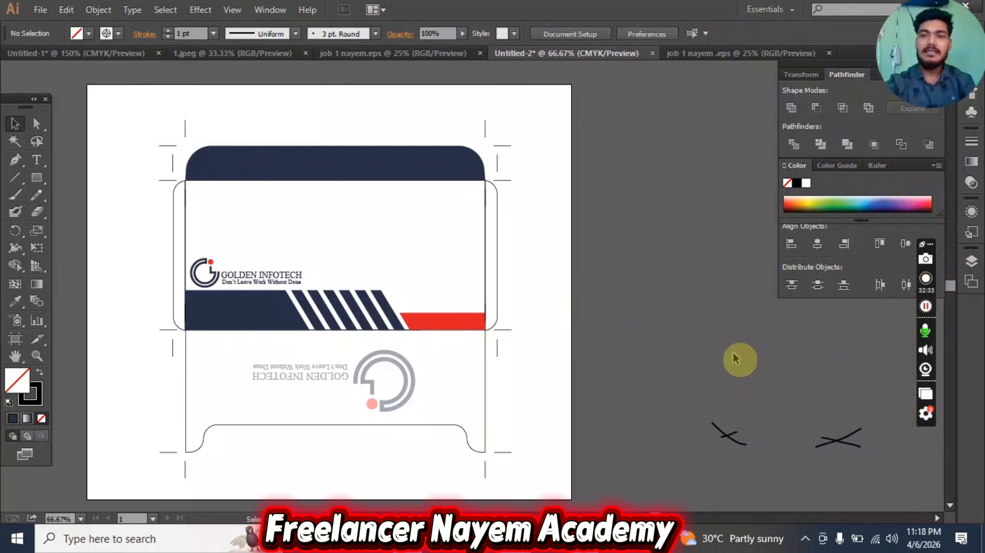
{"action": "left_click_drag", "start_coordinate": [891, 501], "coordinate": [875, 474]}
{"action": "key", "text": "Delete"}
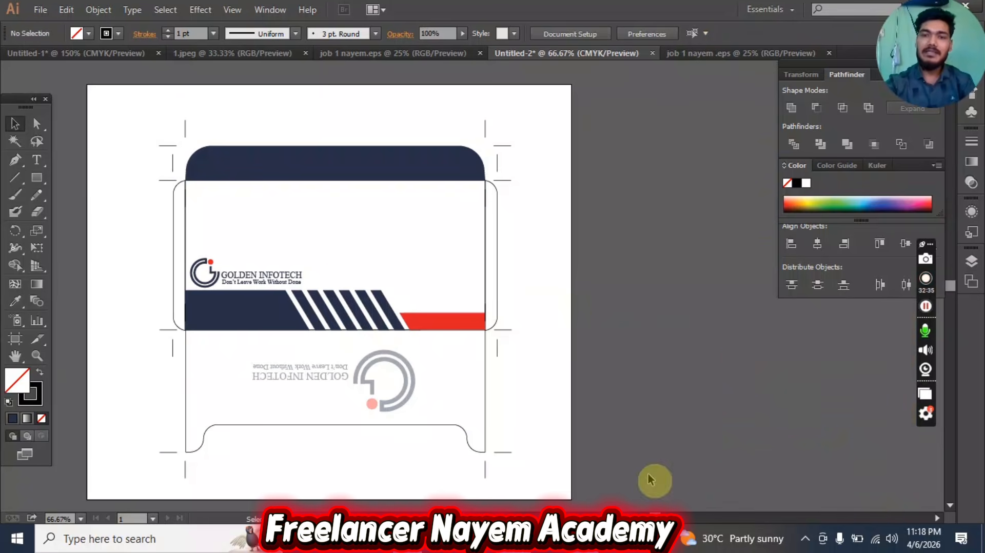
- Switch to the Word document to review the envelope job requirements and export formats, and return to Illustrator
{"action": "left_click", "coordinate": [590, 539]}
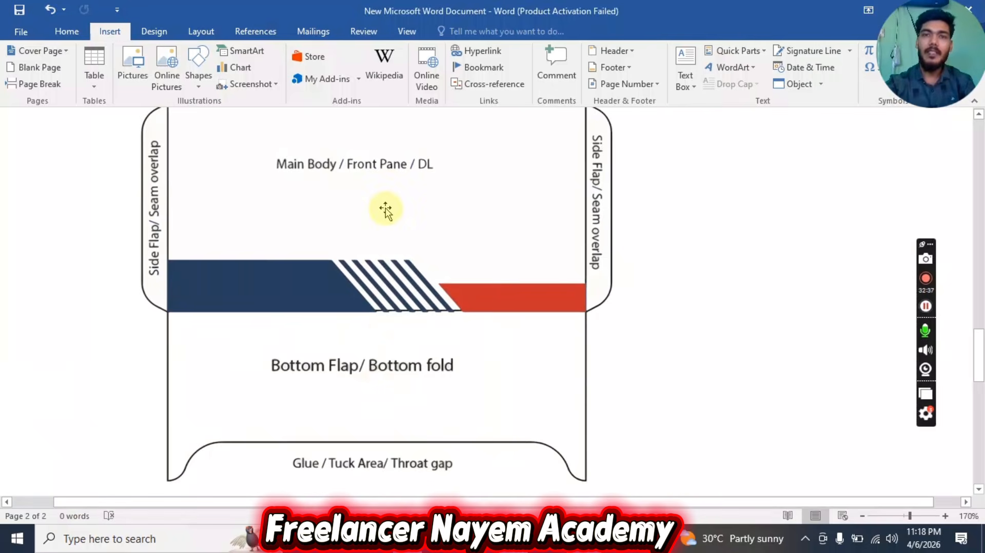
{"action": "scroll", "coordinate": [706, 175], "scroll_direction": "up", "scroll_amount": 15}
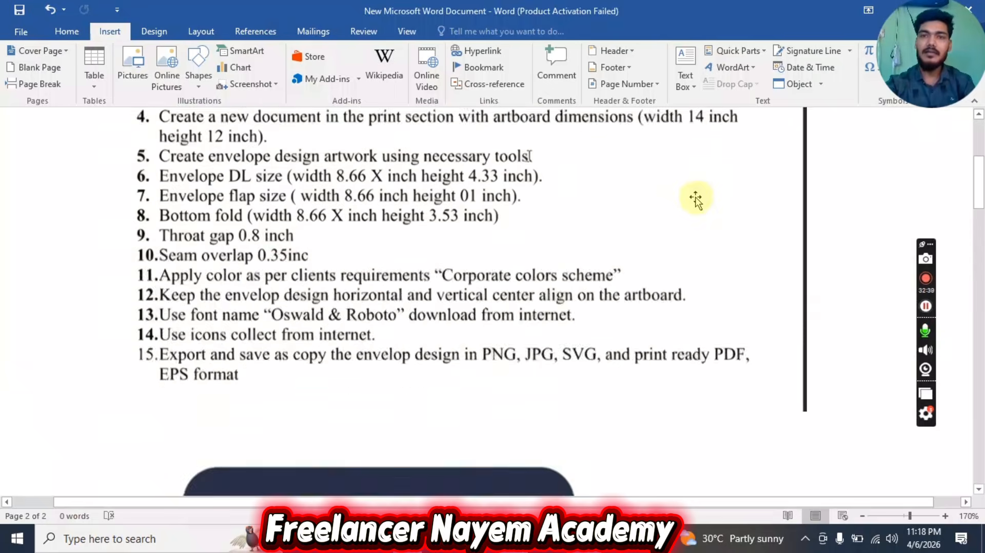
{"action": "scroll", "coordinate": [662, 226], "scroll_direction": "down", "scroll_amount": 3}
{"action": "scroll", "coordinate": [310, 437], "scroll_direction": "down", "scroll_amount": 1}
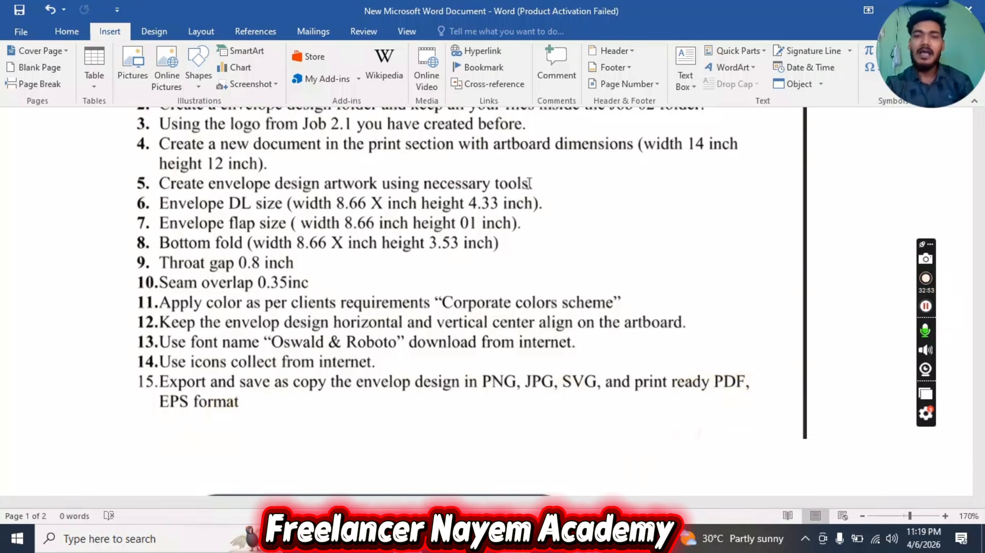
{"action": "mouse_move", "coordinate": [513, 539]}
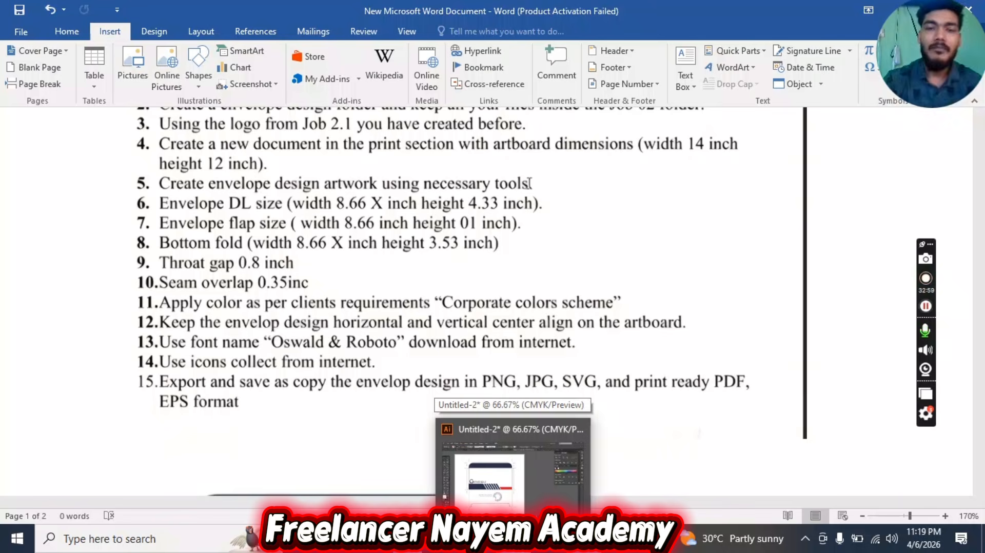
{"action": "left_click", "coordinate": [513, 464]}
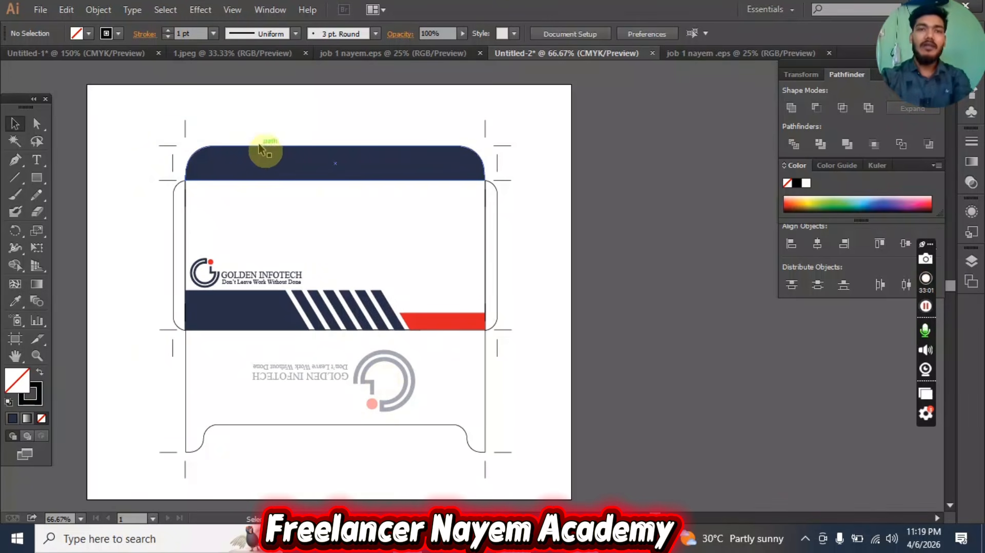
- Start exporting the envelope design to the job 2 folder on the Desktop in PNG format
{"action": "left_click", "coordinate": [40, 10]}
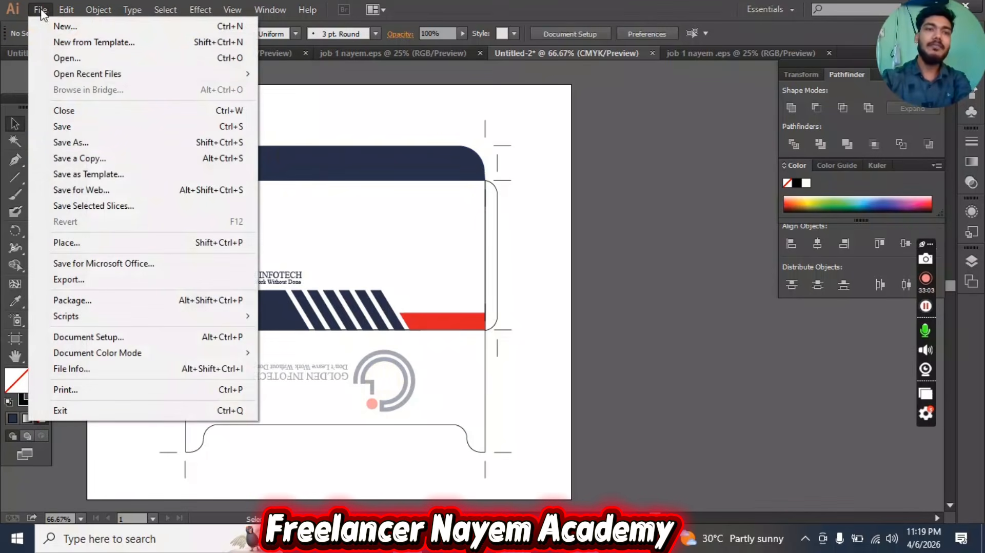
{"action": "left_click", "coordinate": [146, 279]}
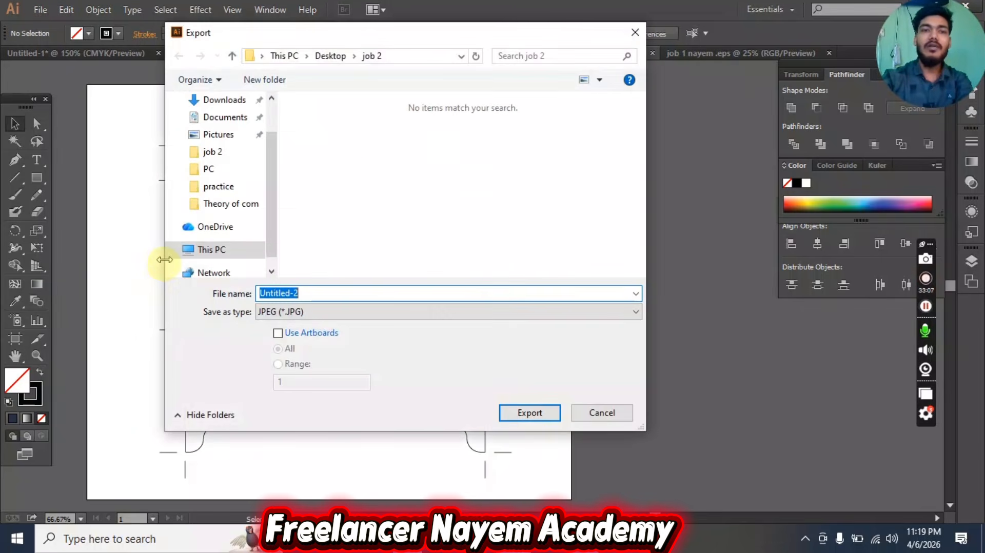
{"action": "left_click", "coordinate": [224, 158]}
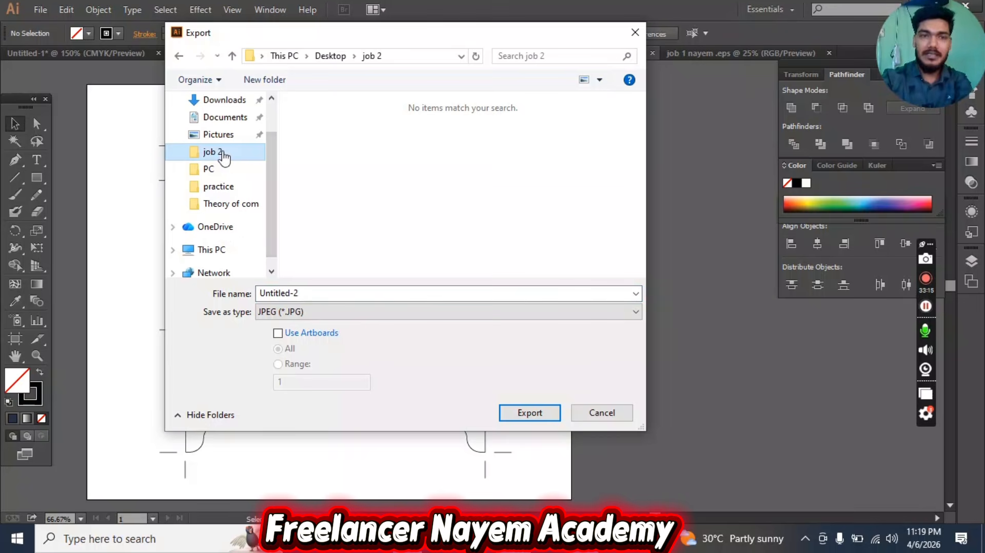
{"action": "left_click", "coordinate": [328, 313]}
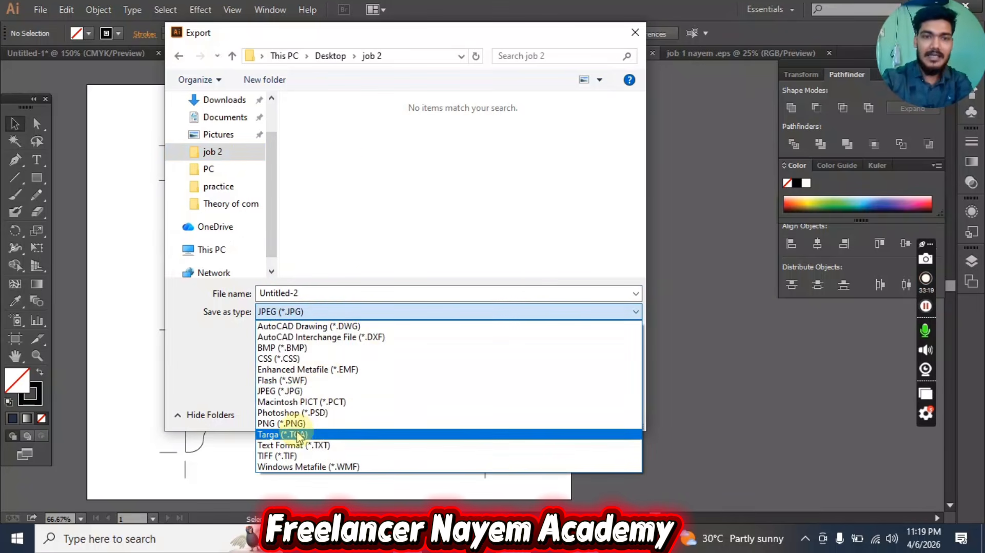
{"action": "left_click", "coordinate": [300, 424]}
- Name the export Envelop 1 and export it at High (300 ppi) resolution with a transparent background
{"action": "left_click", "coordinate": [319, 288]}
{"action": "double_click", "coordinate": [319, 288]}
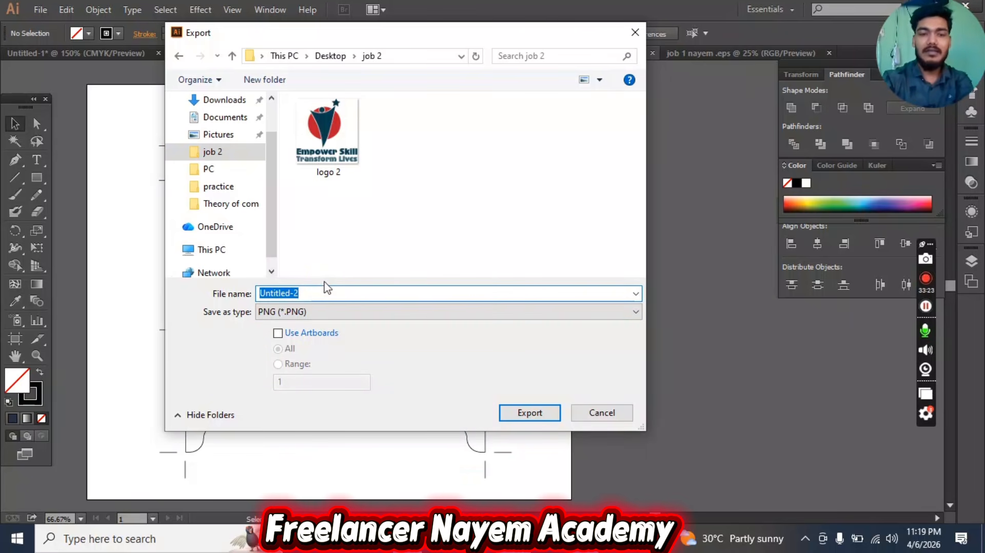
{"action": "type", "text": "E"}
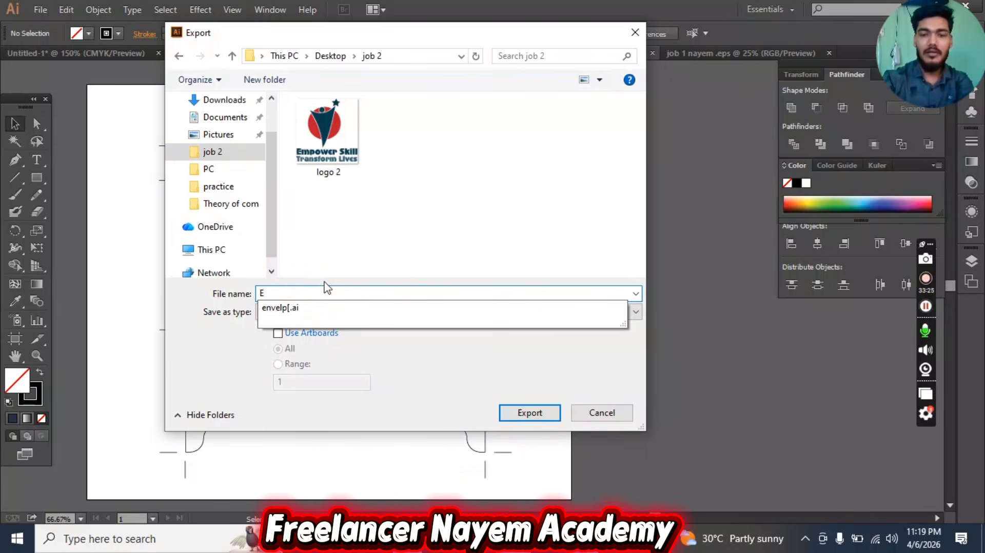
{"action": "type", "text": "nvelop"}
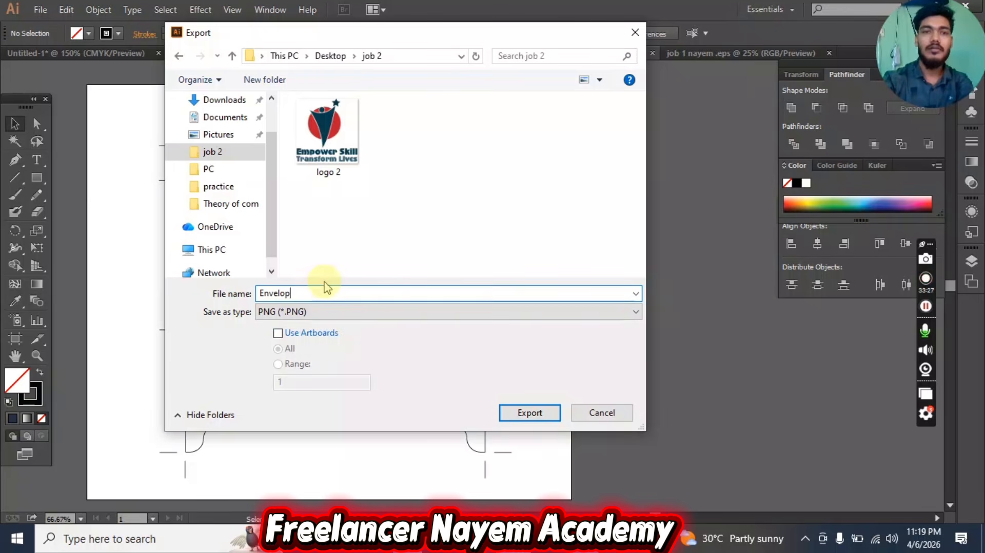
{"action": "type", "text": " 1"}
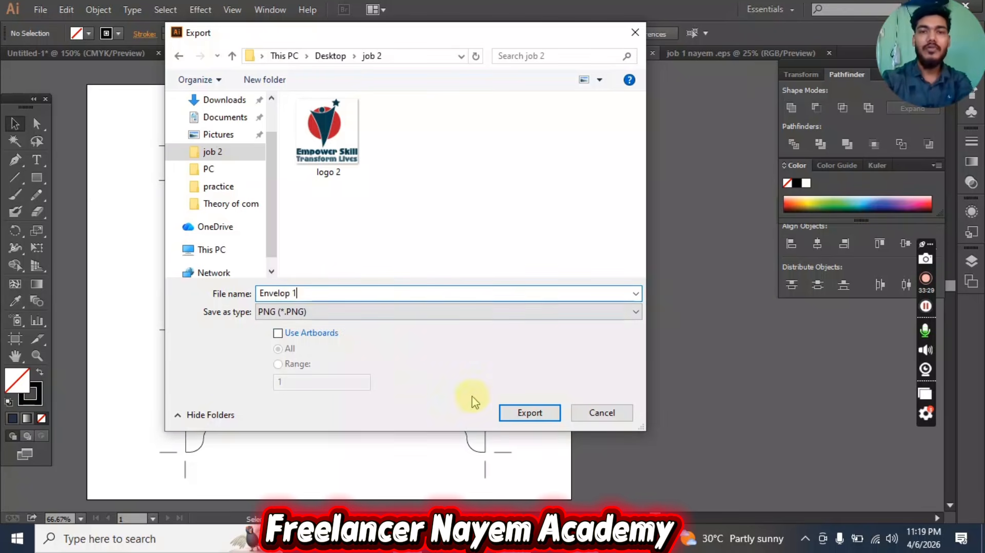
{"action": "left_click", "coordinate": [524, 413]}
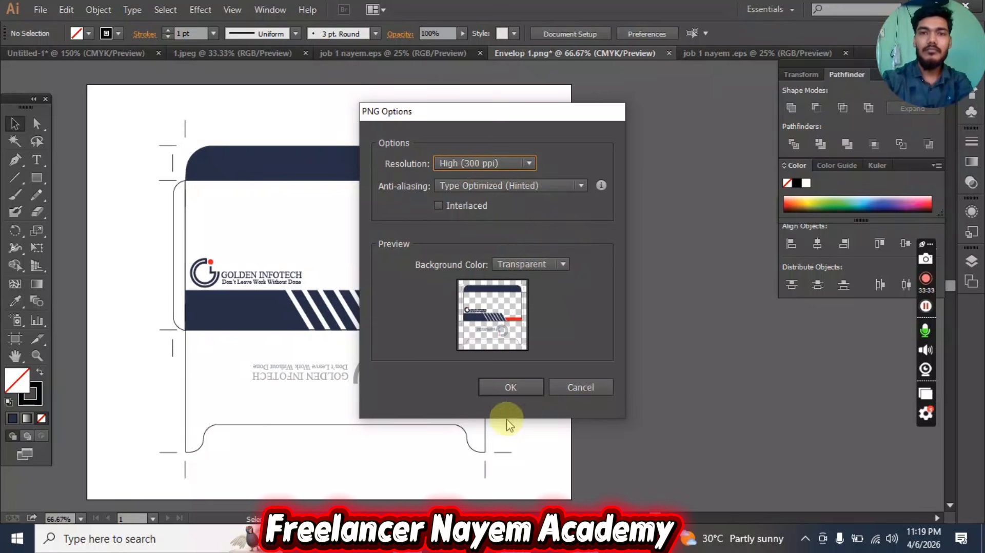
{"action": "left_click", "coordinate": [522, 388]}
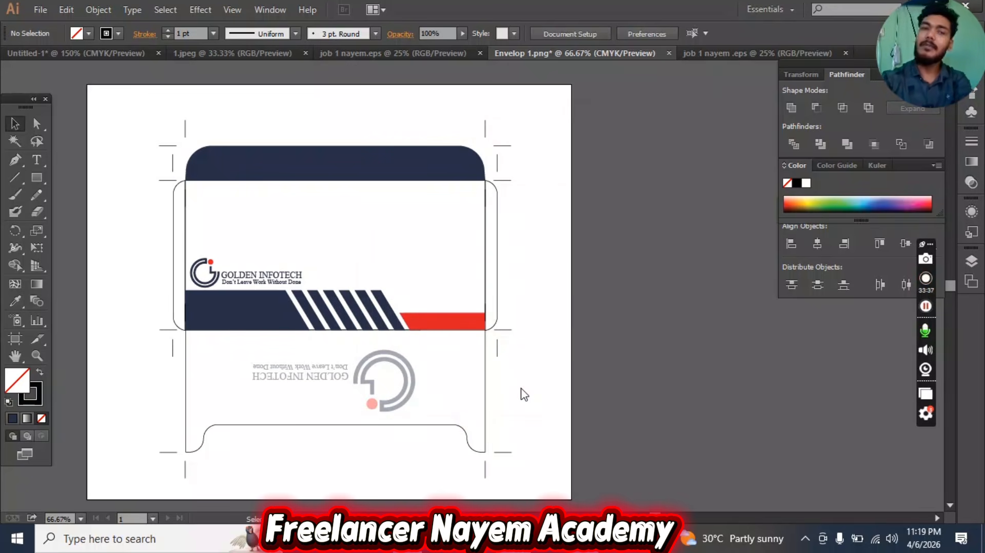
{"action": "left_click", "coordinate": [524, 385]}
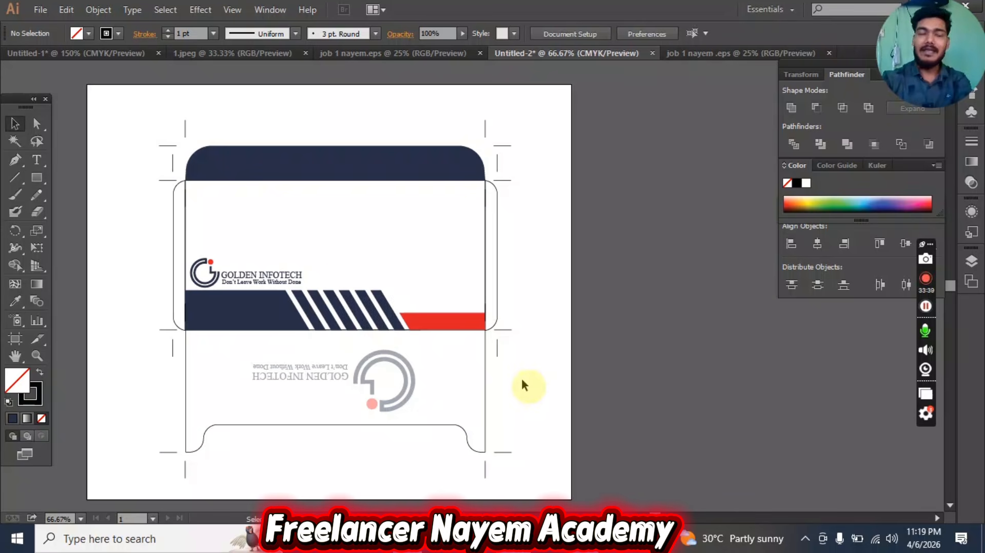
{"action": "left_click", "coordinate": [492, 379]}
{"action": "left_click", "coordinate": [437, 334]}
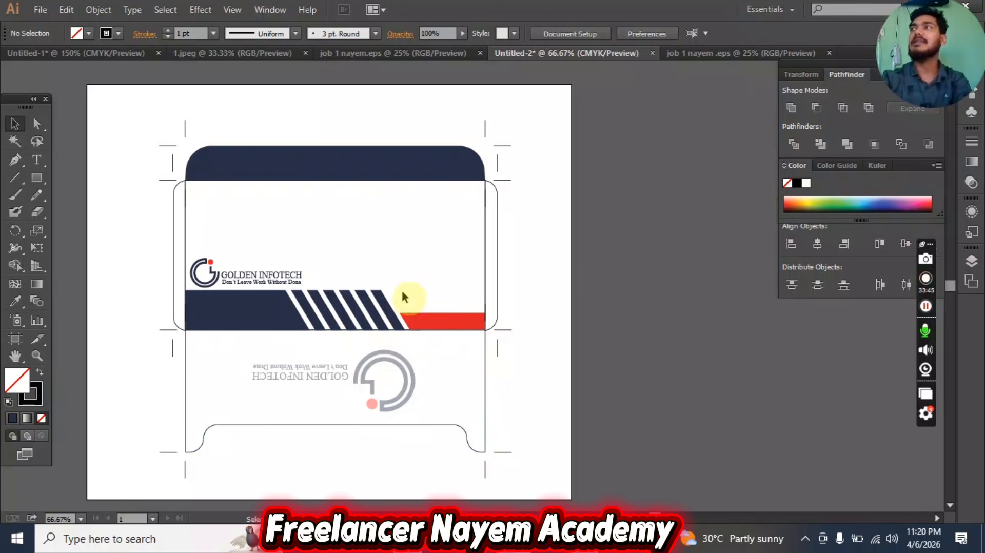
{"action": "left_click", "coordinate": [571, 201]}
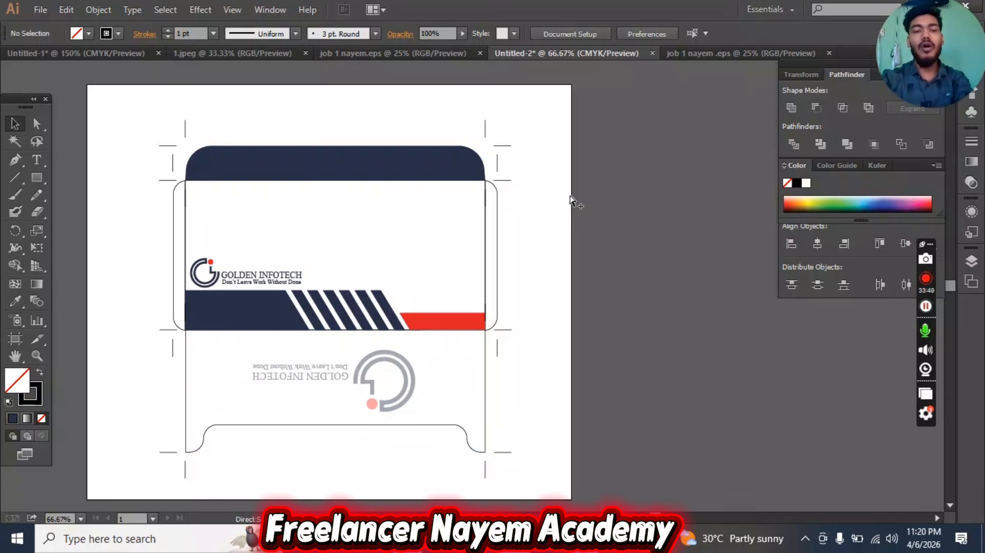
- Save a copy of the envelope design to the job 2 folder as envelp 1 in Illustrator EPS format, accepting the default EPS options
{"action": "key", "text": "ctrl+alt+s"}
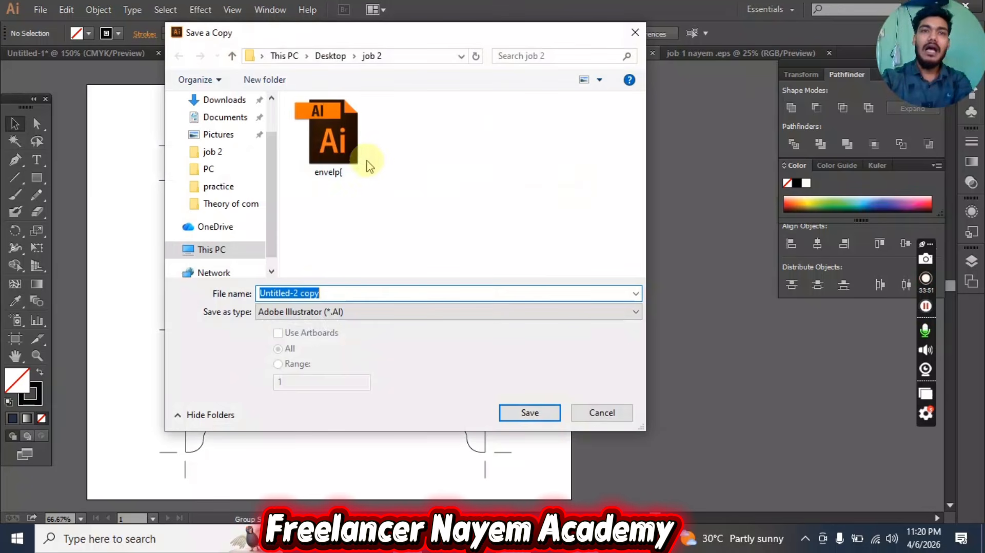
{"action": "left_click", "coordinate": [218, 152]}
{"action": "left_click", "coordinate": [401, 313]}
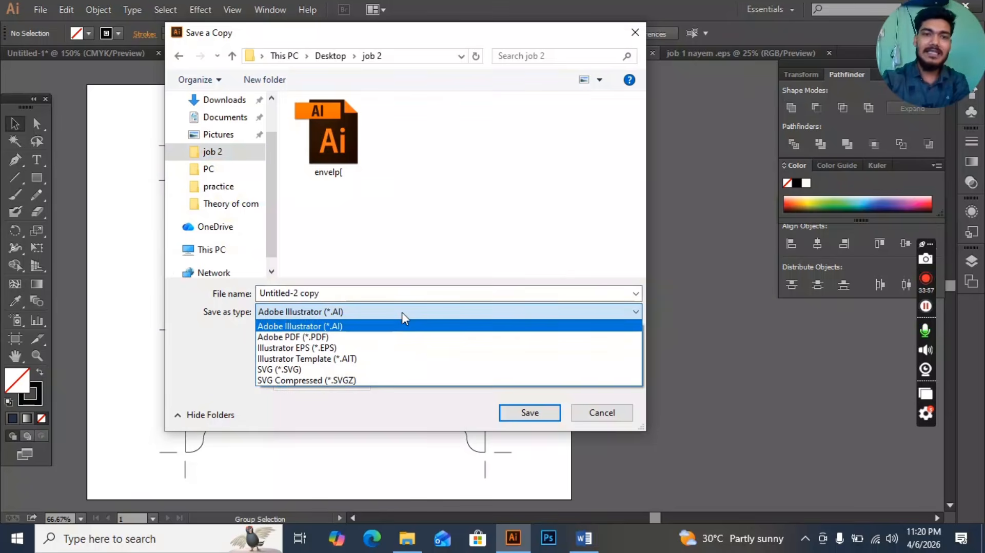
{"action": "left_click", "coordinate": [277, 352]}
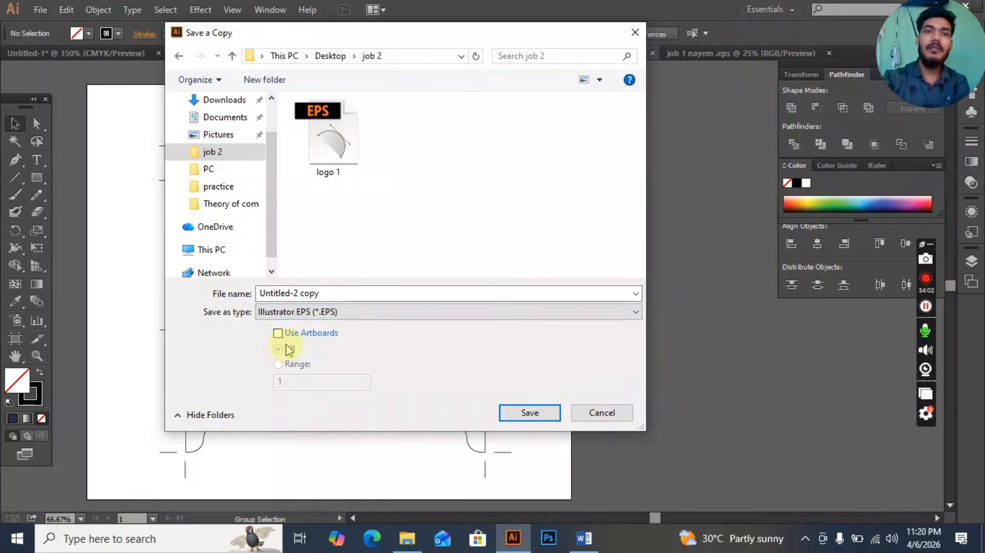
{"action": "left_click", "coordinate": [361, 290]}
{"action": "type", "text": "enve"}
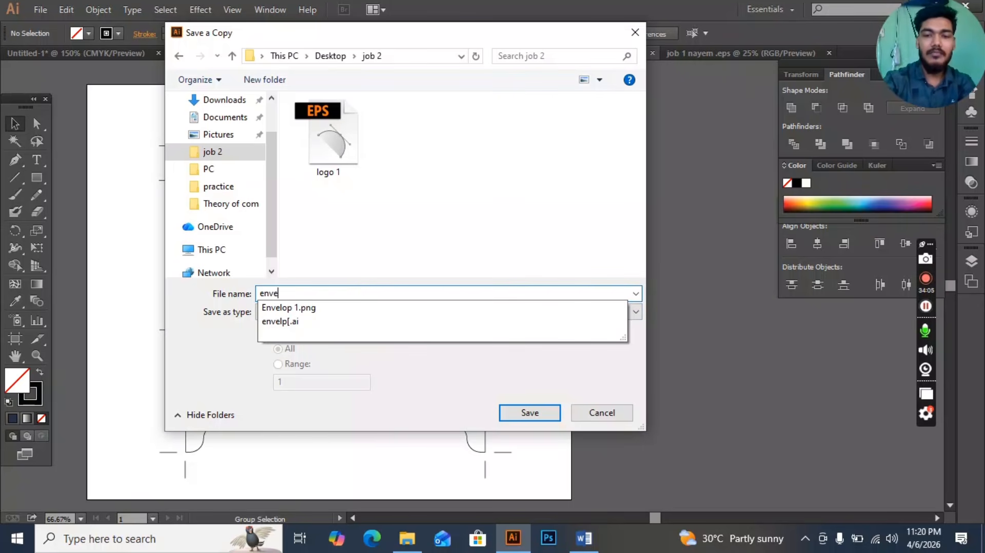
{"action": "type", "text": "lp 1"}
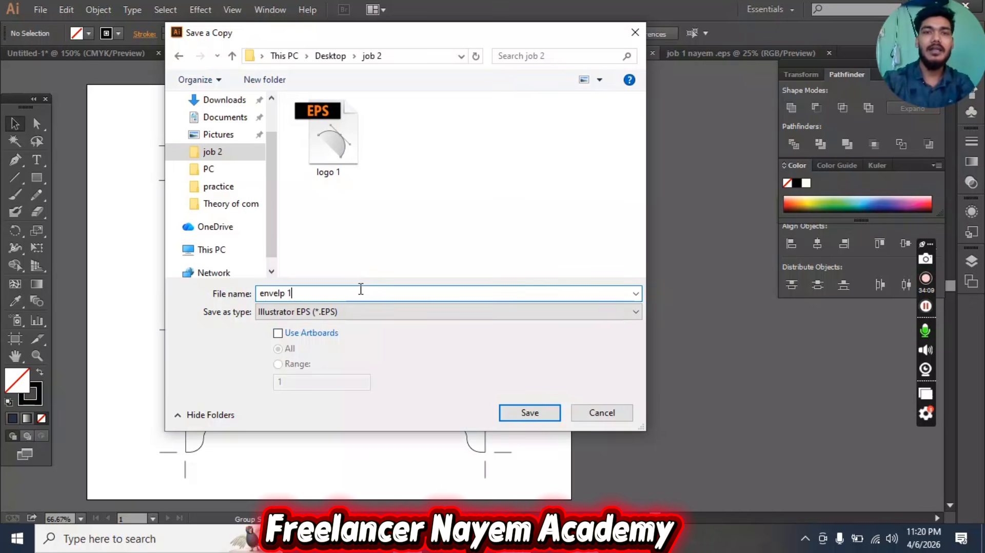
{"action": "left_click", "coordinate": [530, 415]}
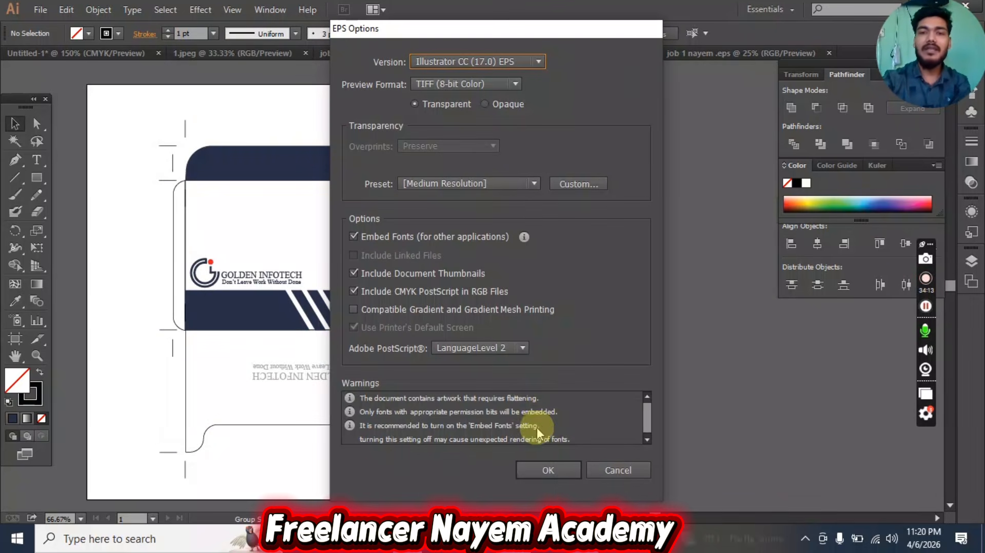
{"action": "left_click", "coordinate": [556, 468]}
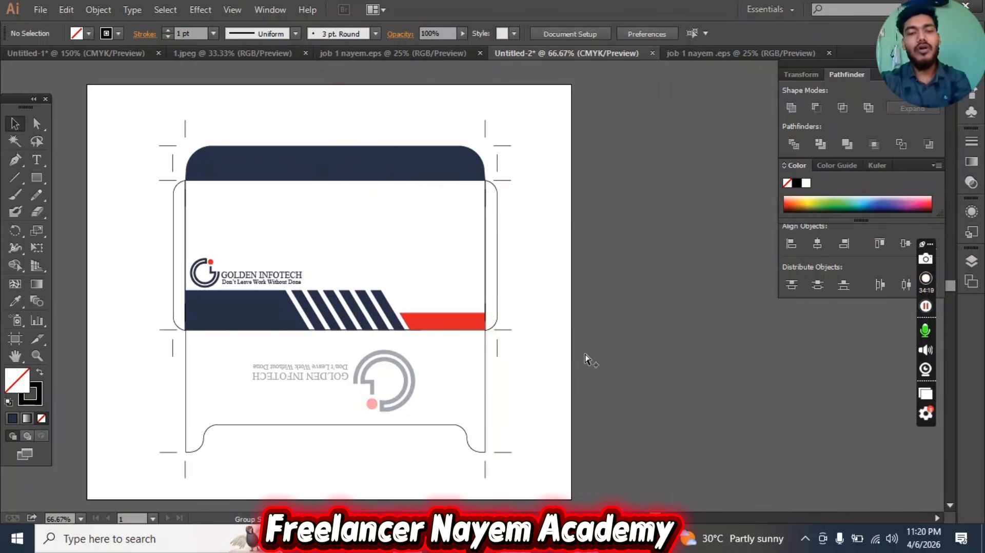
- Save another copy of the envelope in the job 2 folder as Envolep 2 in SVG format with the default SVG options
{"action": "key", "text": "ctrl+alt+s"}
{"action": "left_click", "coordinate": [341, 313]}
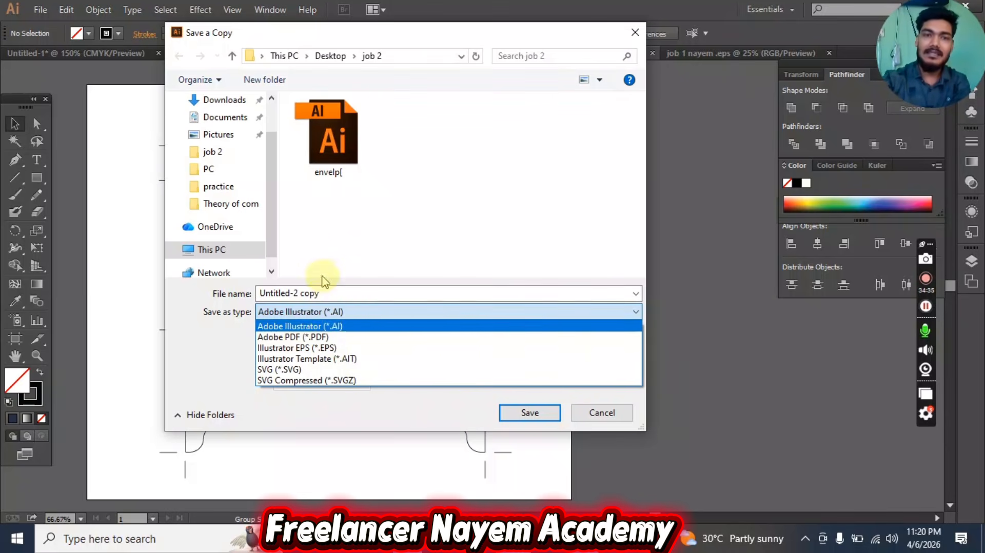
{"action": "left_click", "coordinate": [331, 295]}
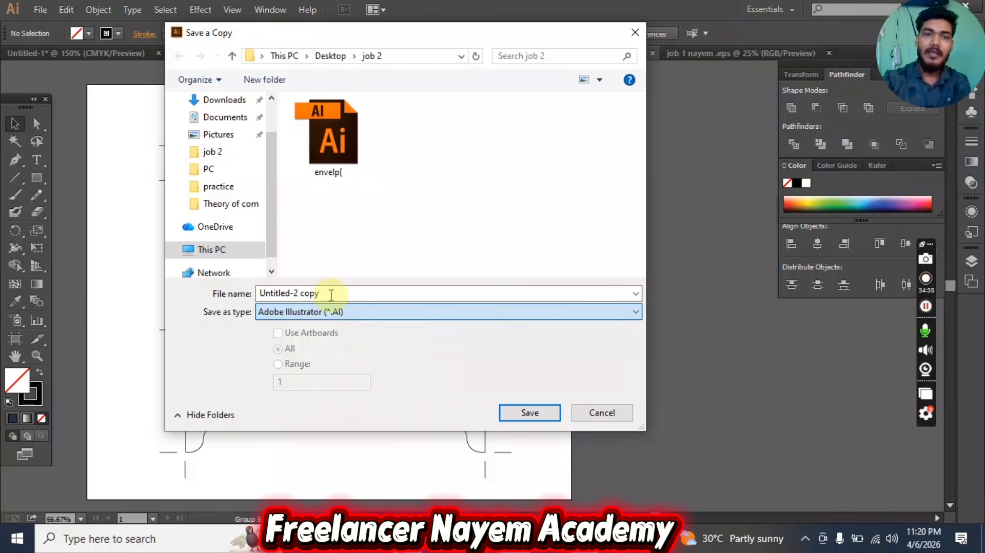
{"action": "left_click", "coordinate": [368, 311]}
{"action": "left_click", "coordinate": [298, 369]}
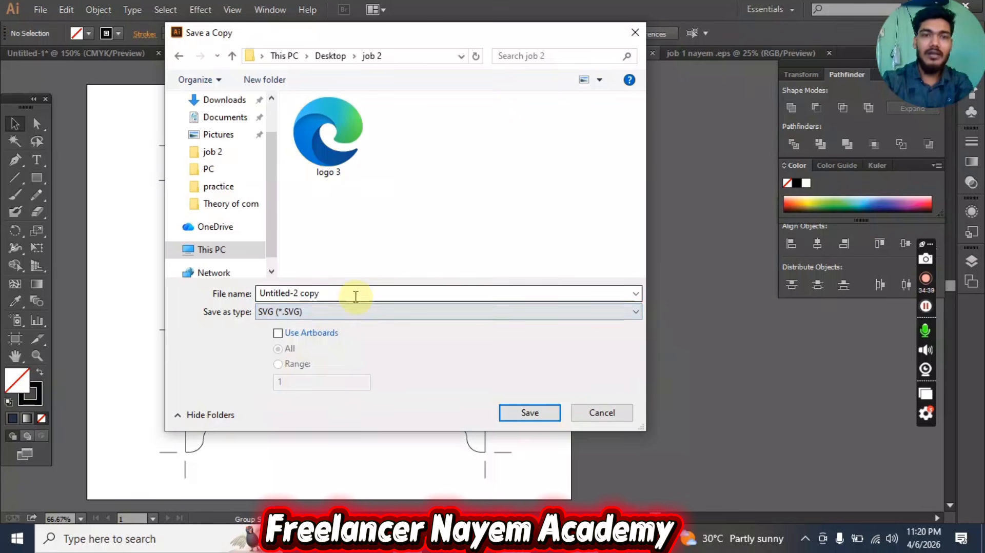
{"action": "left_click", "coordinate": [361, 295]}
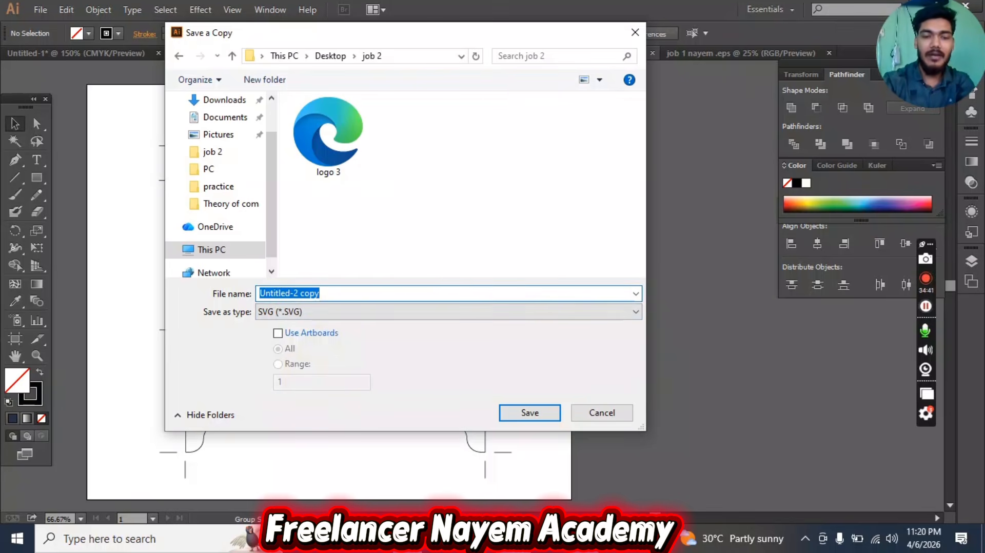
{"action": "type", "text": "Envolep"}
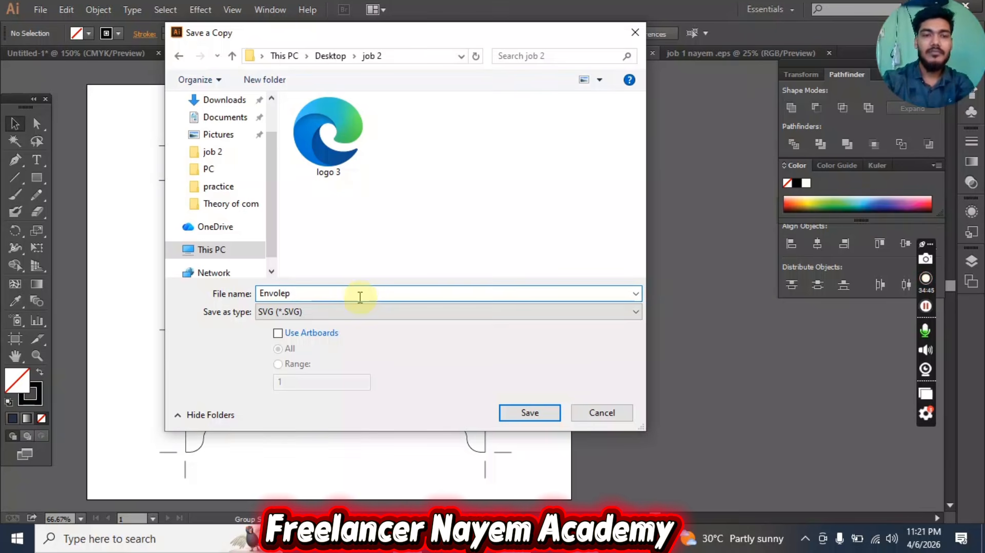
{"action": "type", "text": " 2"}
{"action": "left_click", "coordinate": [530, 414]}
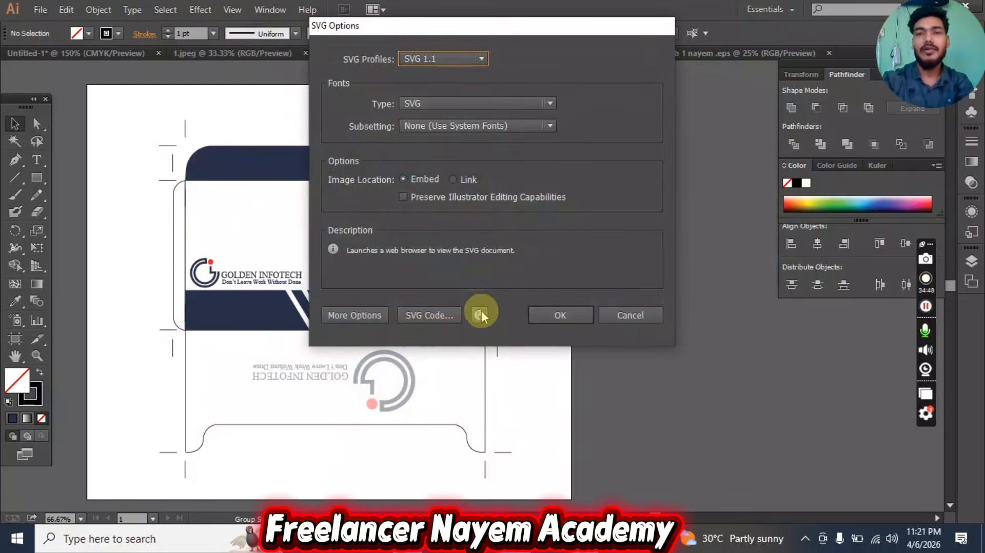
{"action": "left_click", "coordinate": [573, 317]}
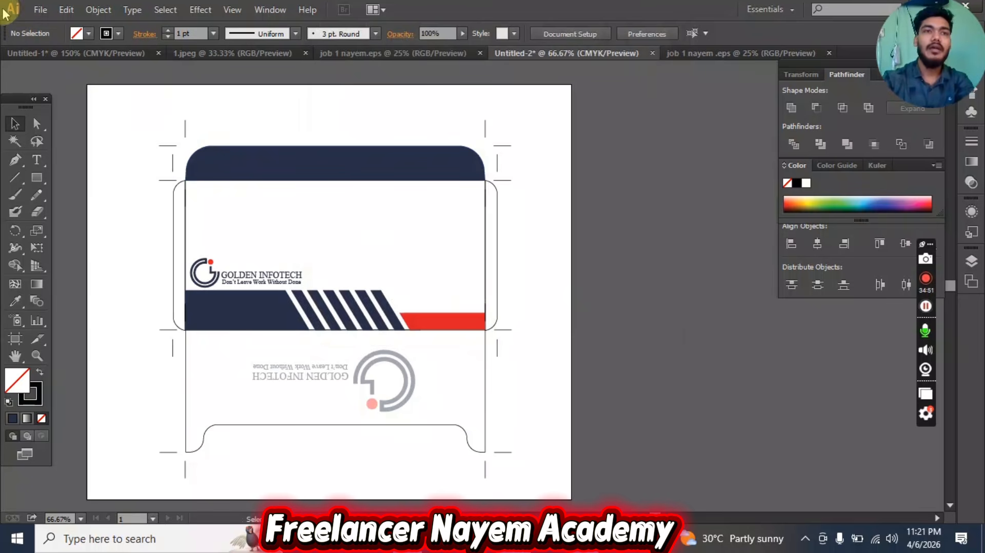
- Start exporting the envelope design to the job 2 folder in JPEG format
{"action": "left_click", "coordinate": [40, 10]}
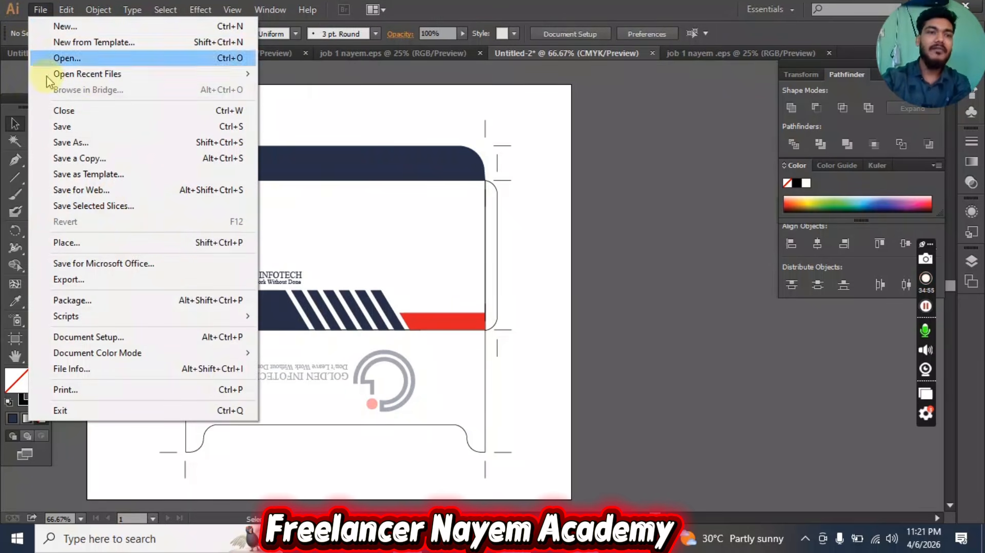
{"action": "left_click", "coordinate": [191, 279]}
{"action": "left_click", "coordinate": [190, 279]}
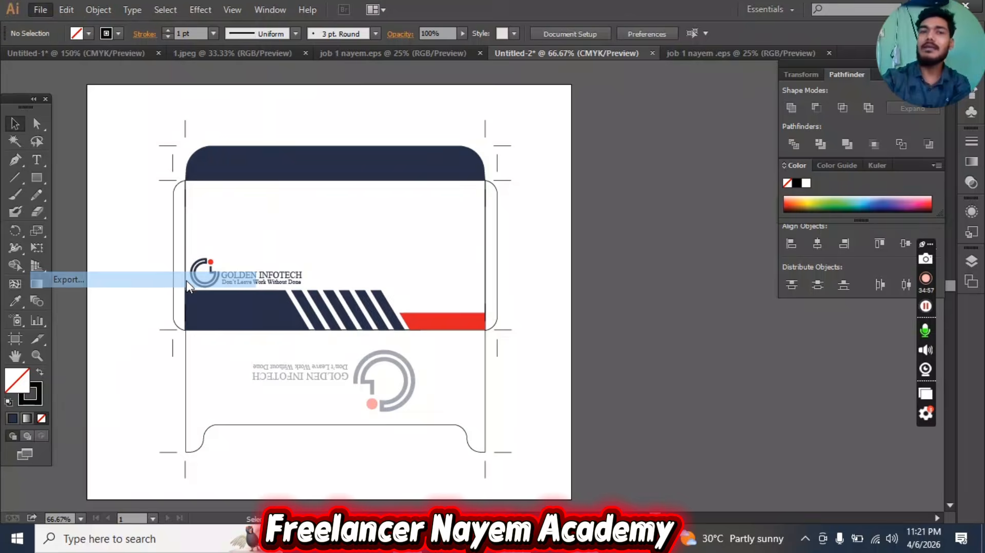
{"action": "left_click", "coordinate": [220, 152]}
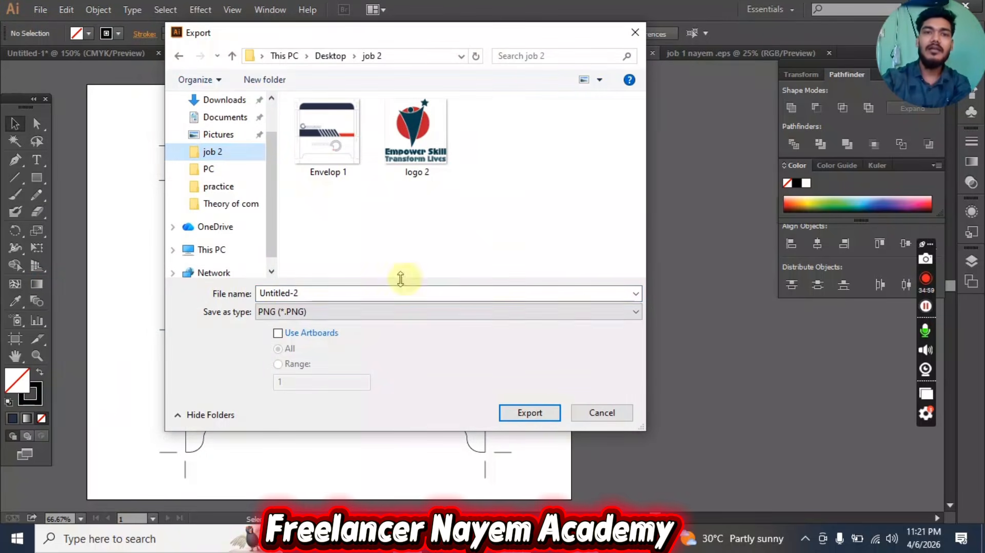
{"action": "left_click", "coordinate": [299, 294]}
{"action": "left_click", "coordinate": [315, 313]}
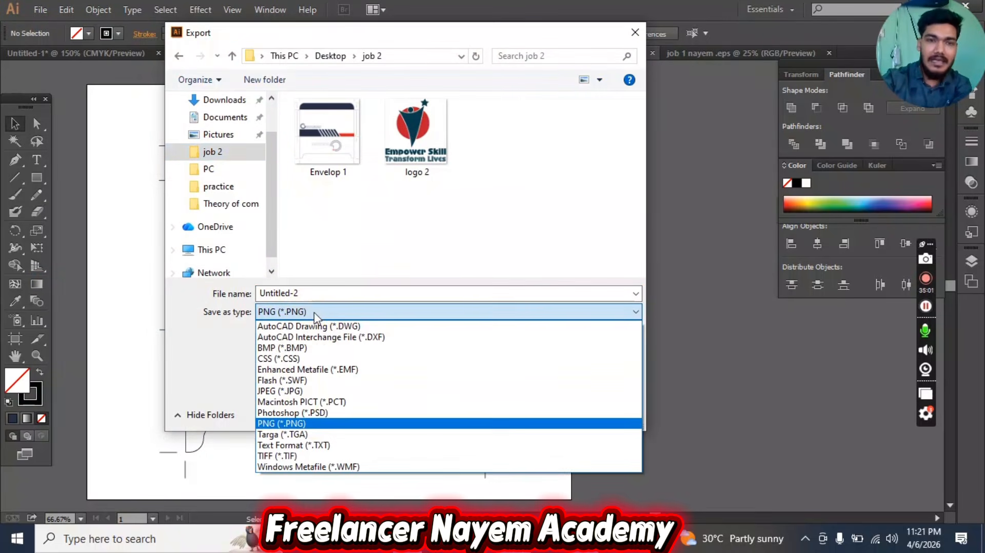
{"action": "left_click", "coordinate": [301, 390]}
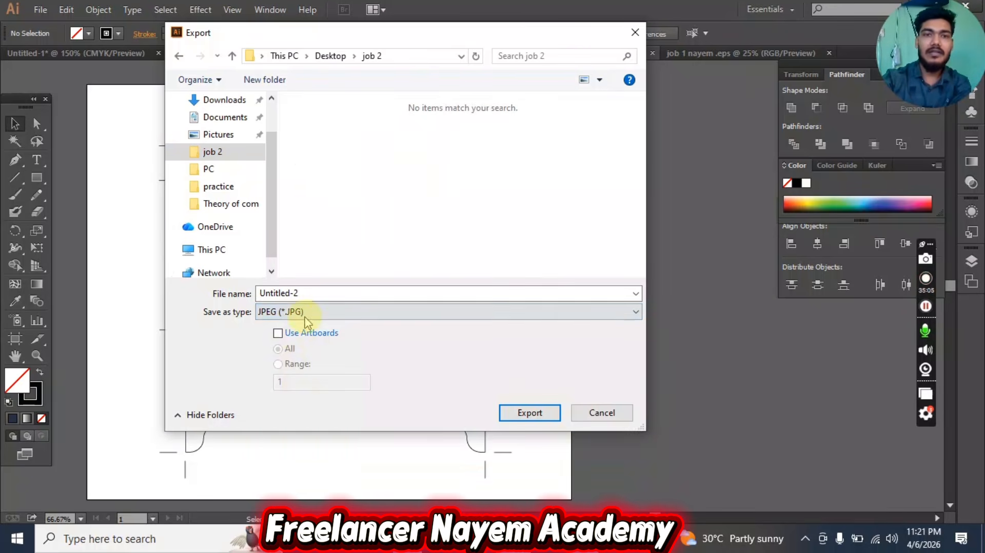
- Name the export envelop 22 and export it with the default JPEG options, in CMYK at Maximum quality
{"action": "double_click", "coordinate": [319, 292]}
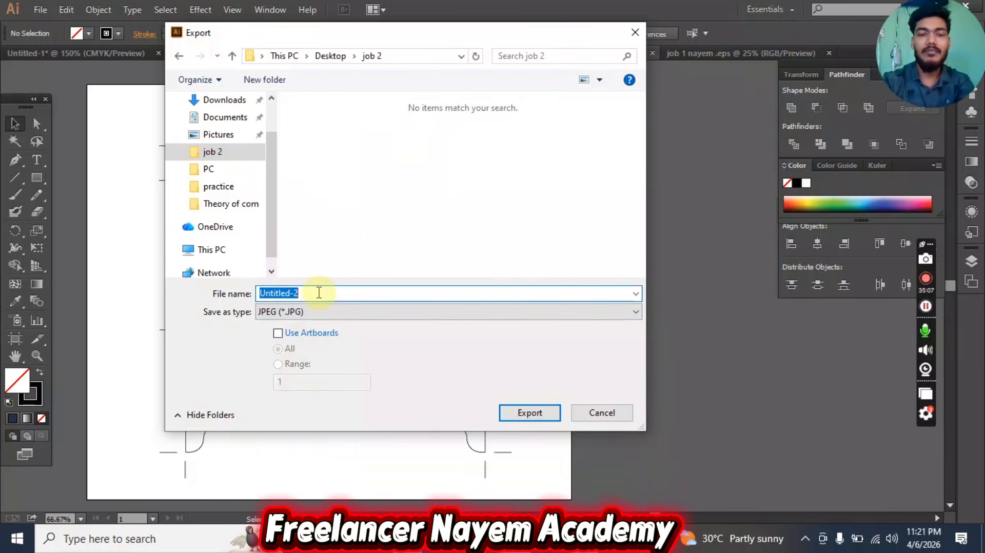
{"action": "type", "text": "envelop"}
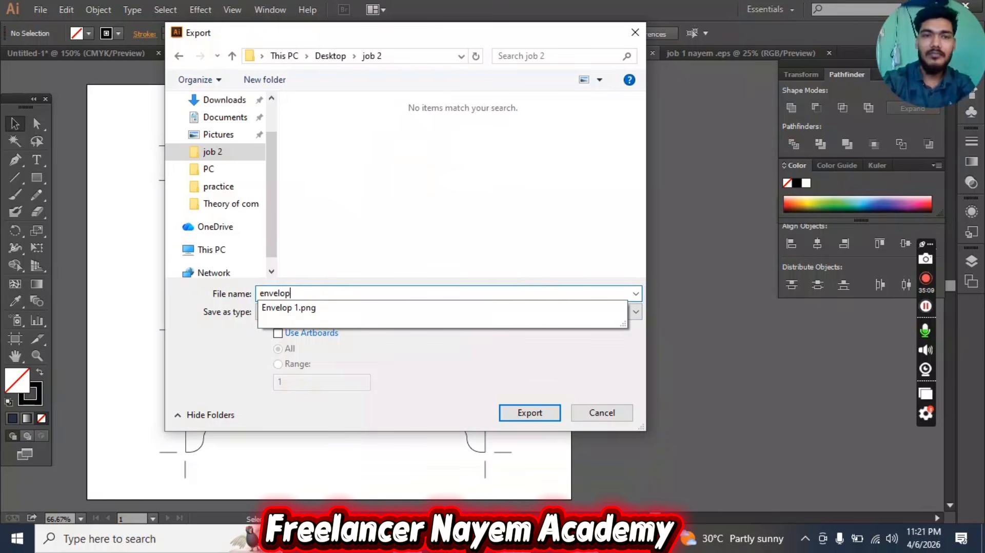
{"action": "type", "text": " 02"}
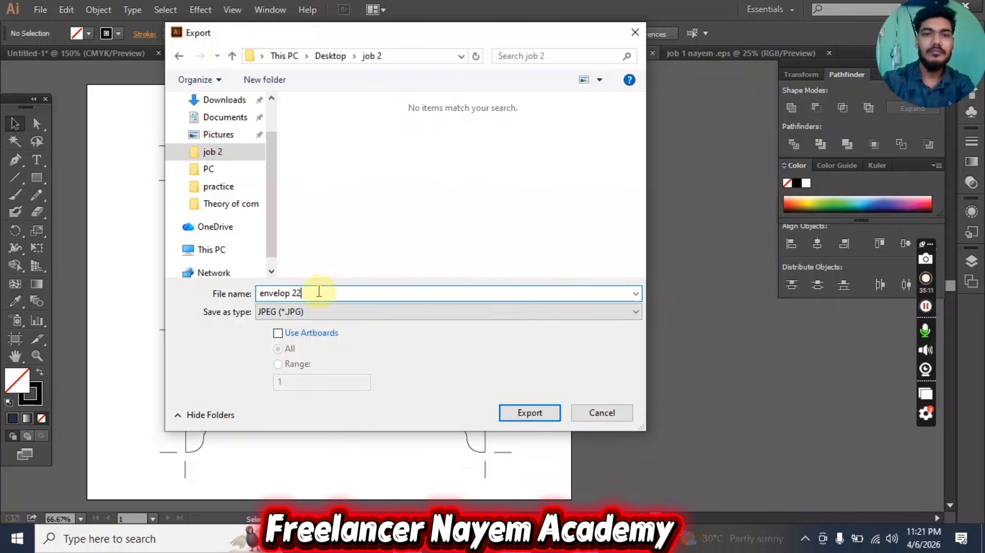
{"action": "left_click", "coordinate": [529, 412]}
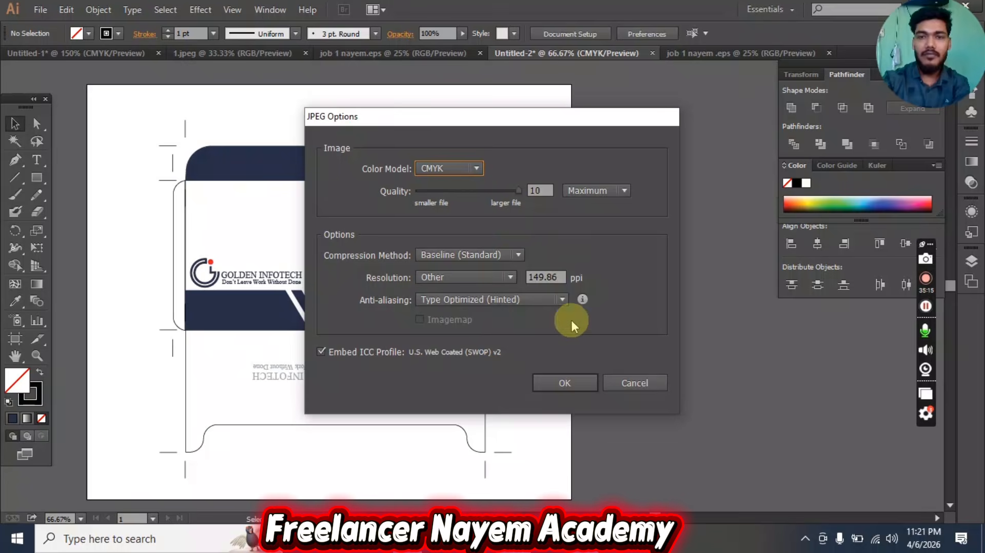
{"action": "left_click", "coordinate": [572, 383]}
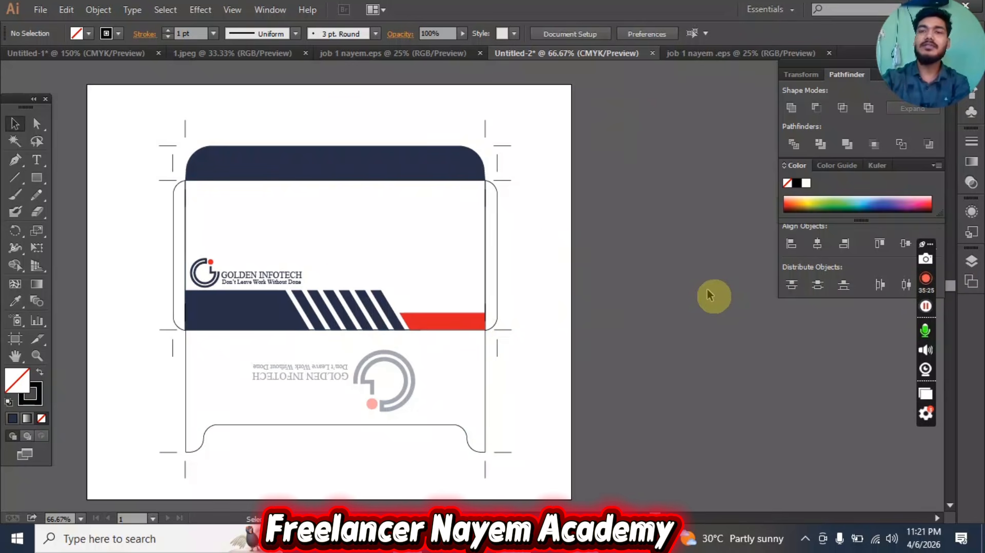
{"action": "left_click", "coordinate": [588, 239]}
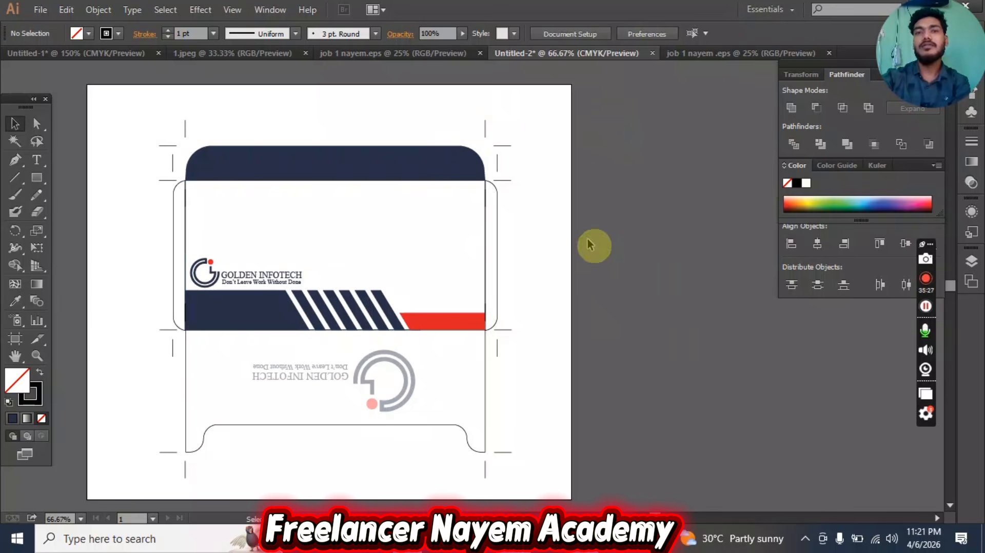